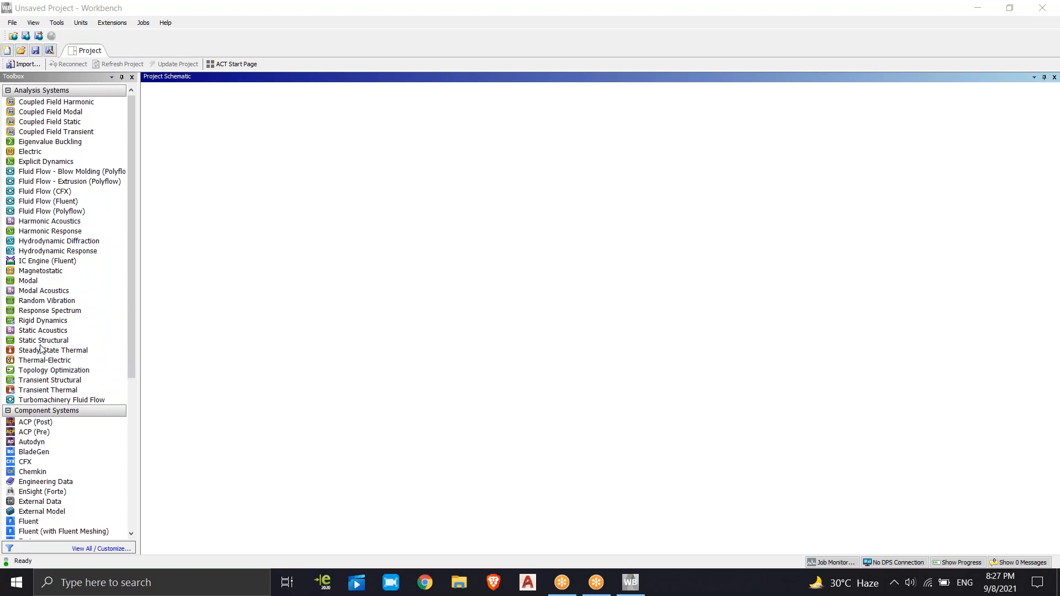
# Add a standalone Static Structural system to the project schematic and open its Engineering Data for editing
pyautogui.moveTo(44, 342); pyautogui.dragTo(210, 130)
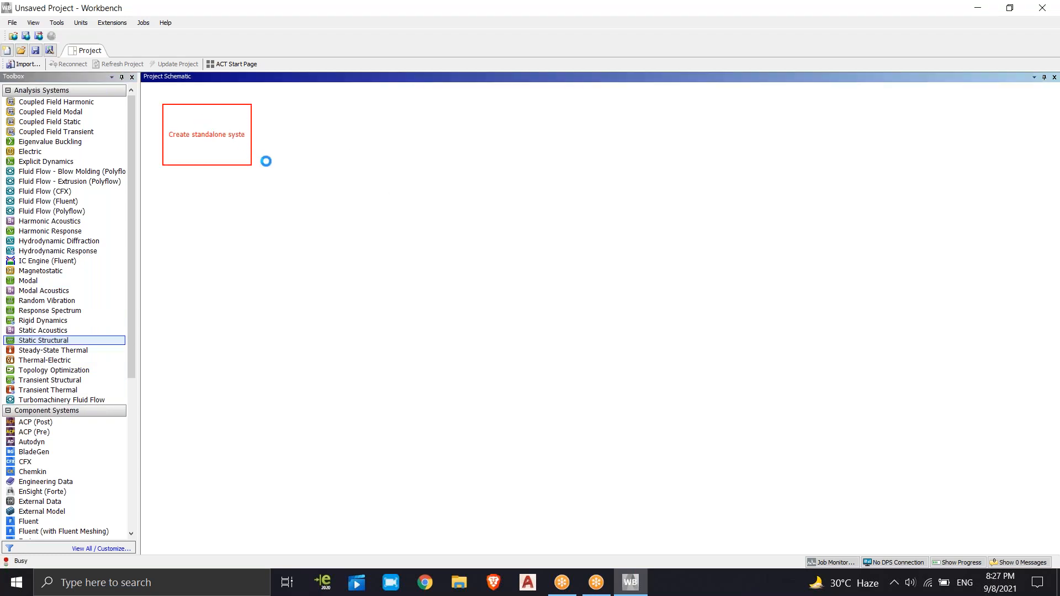
pyautogui.click(341, 253)
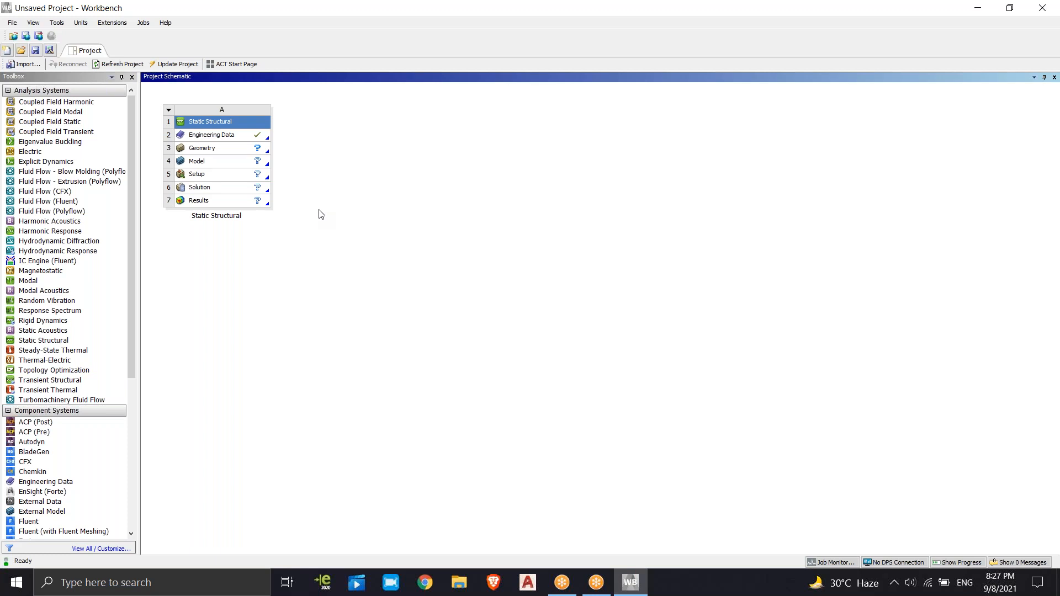
pyautogui.click(230, 138)
pyautogui.rightClick(229, 137)
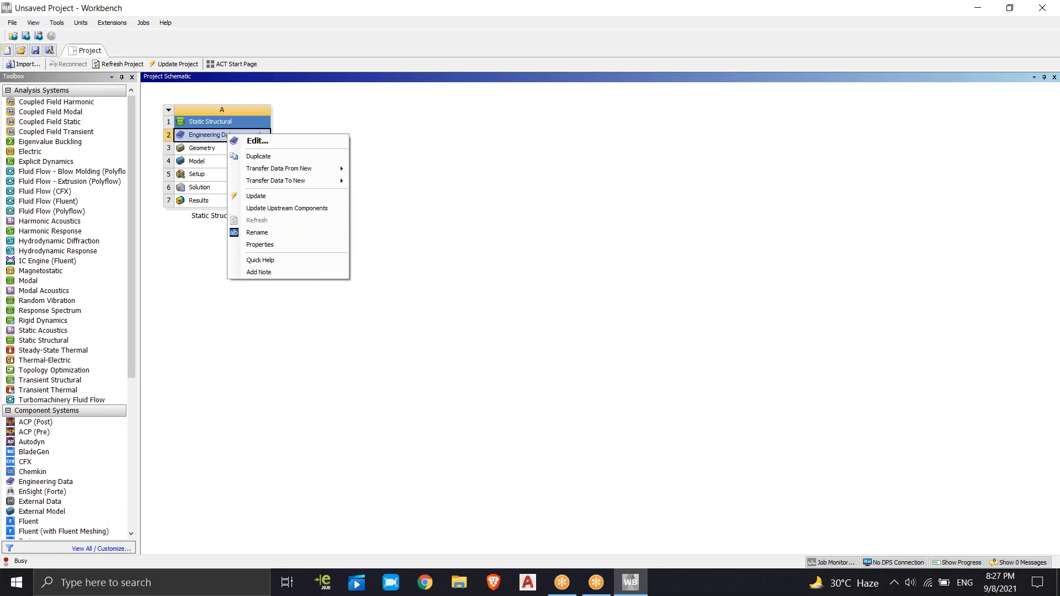
pyautogui.click(324, 142)
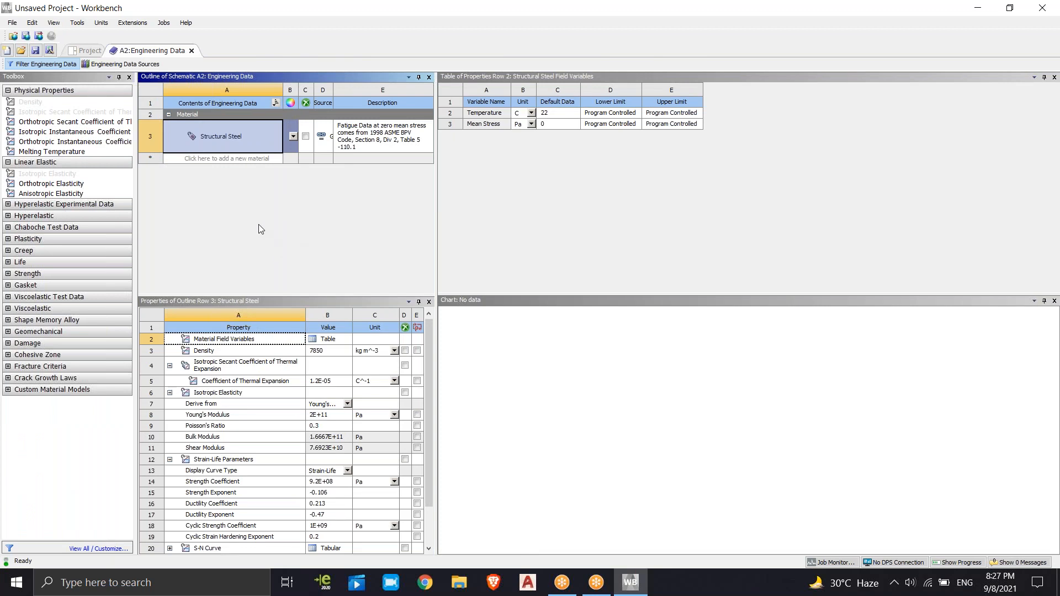
# Turn off the engineering data filter, show the Engineering Data Sources and select the General Materials library
pyautogui.click(41, 64)
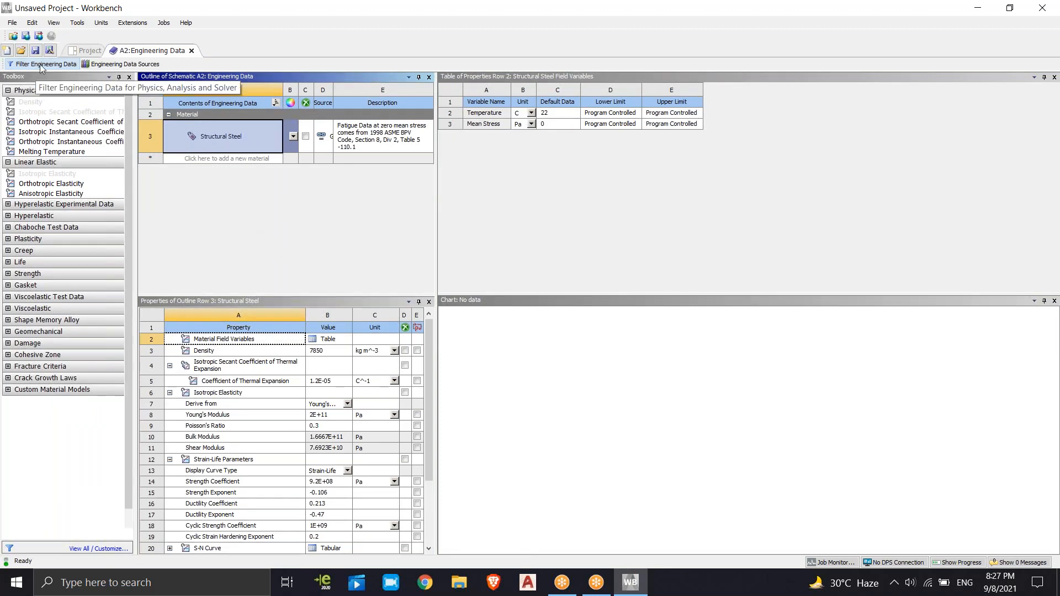
pyautogui.click(122, 64)
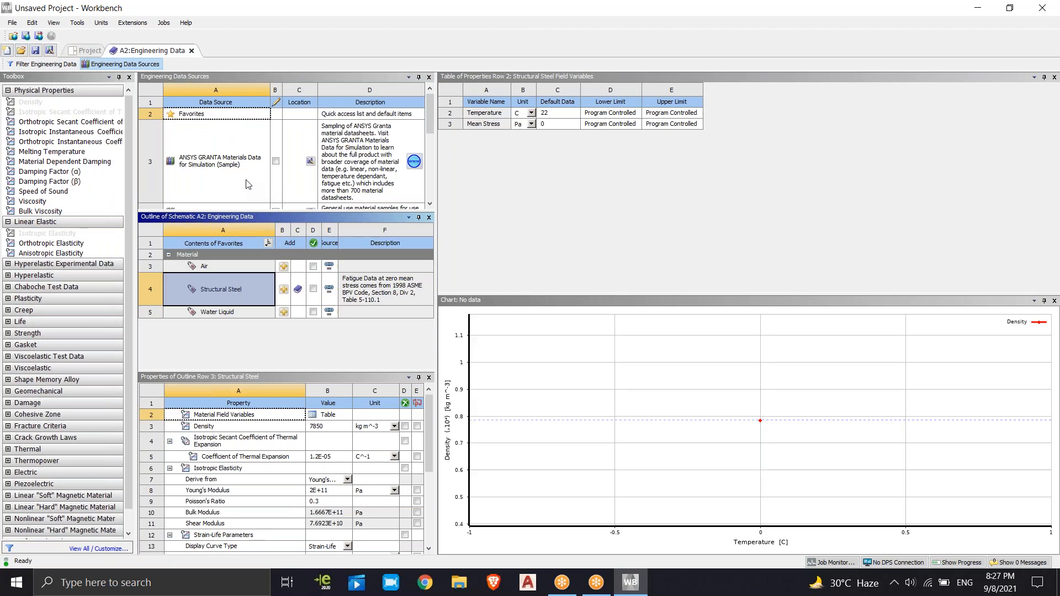
pyautogui.moveTo(432, 126)
pyautogui.mouseDown()
pyautogui.moveTo(432, 204)
pyautogui.moveTo(428, 114)
pyautogui.moveTo(439, 190)
pyautogui.moveTo(450, 127)
pyautogui.mouseUp()
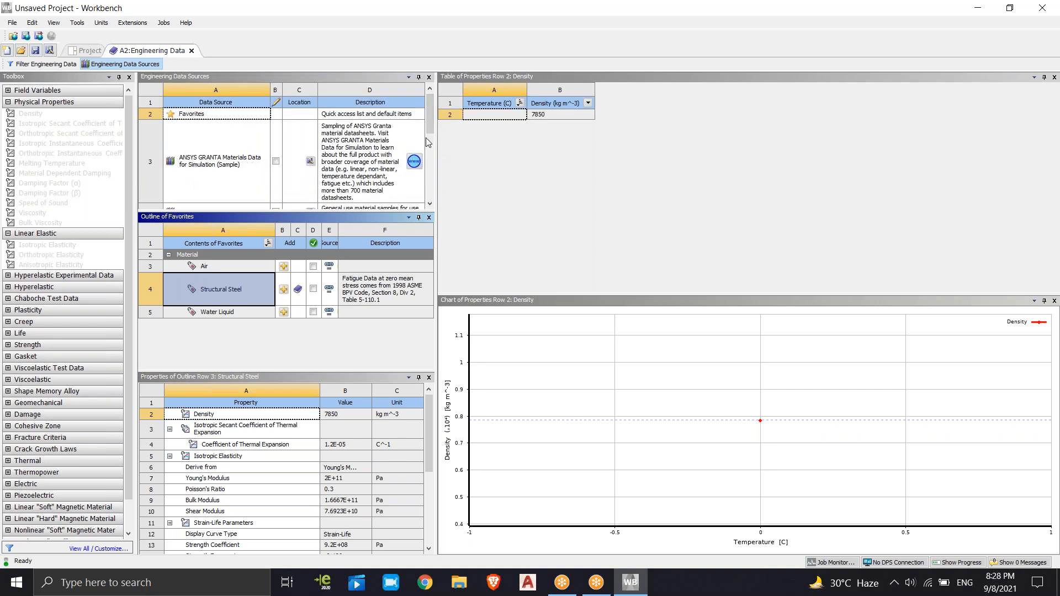
pyautogui.moveTo(432, 122); pyautogui.dragTo(429, 142)
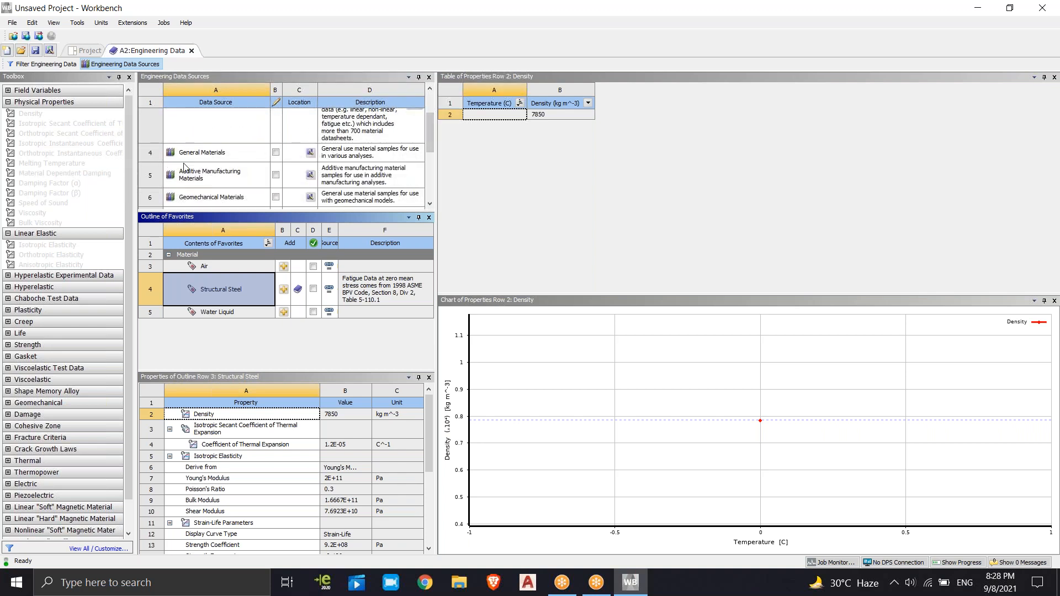
pyautogui.click(214, 160)
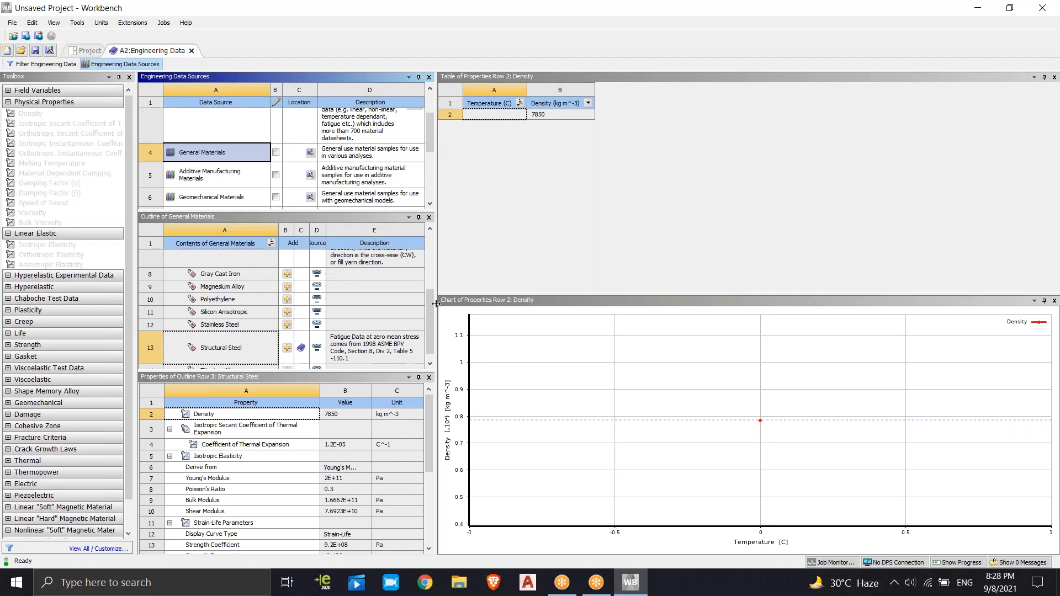
# Look through the General Materials list and inspect the properties of Stainless Steel, Structural Steel and Titanium Alloy
pyautogui.moveTo(432, 295); pyautogui.dragTo(432, 235)
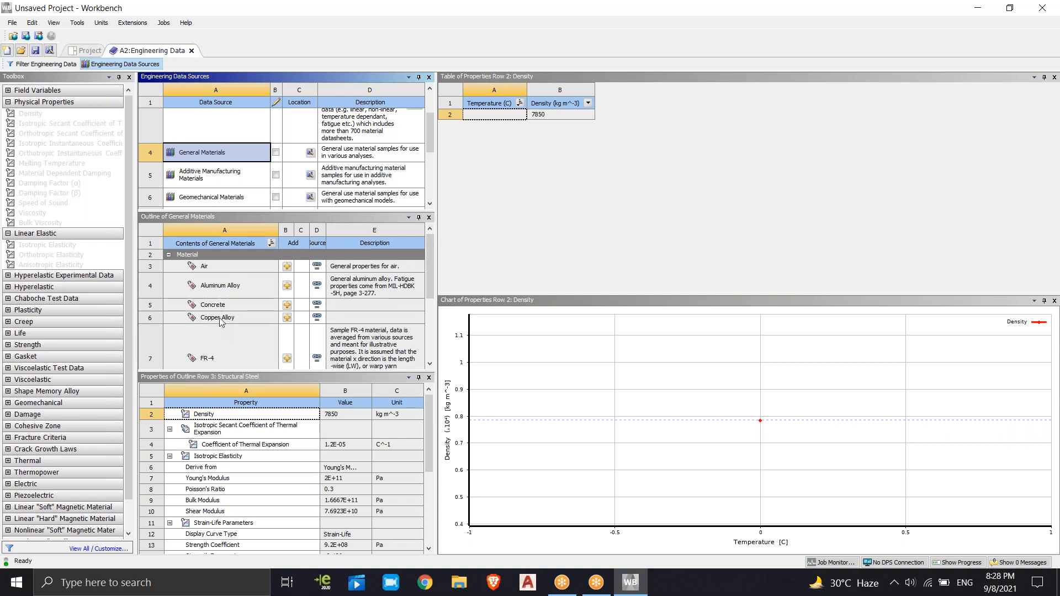
pyautogui.moveTo(431, 277); pyautogui.dragTo(429, 324)
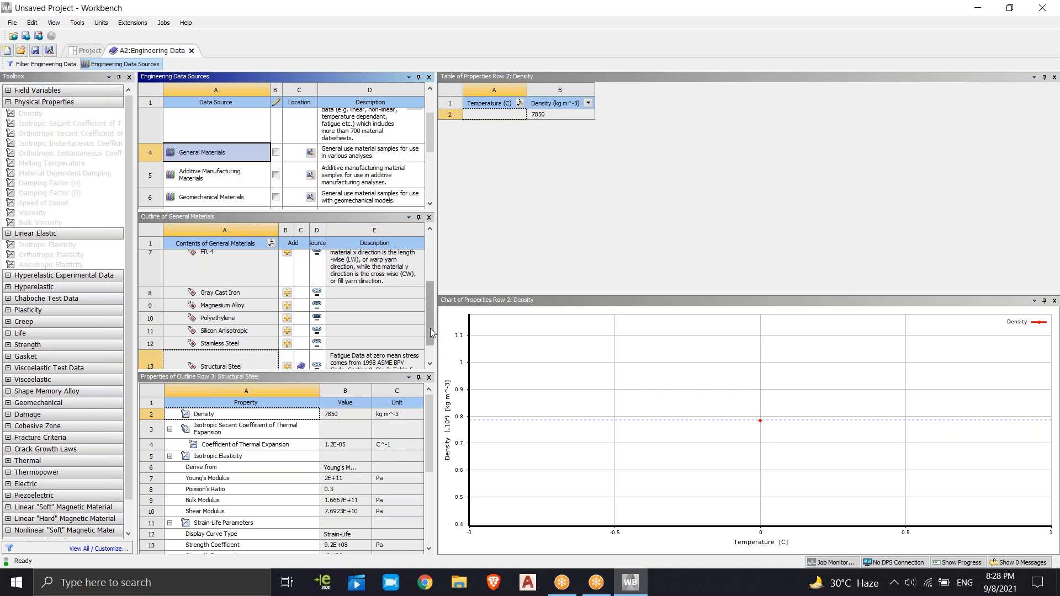
pyautogui.click(431, 363)
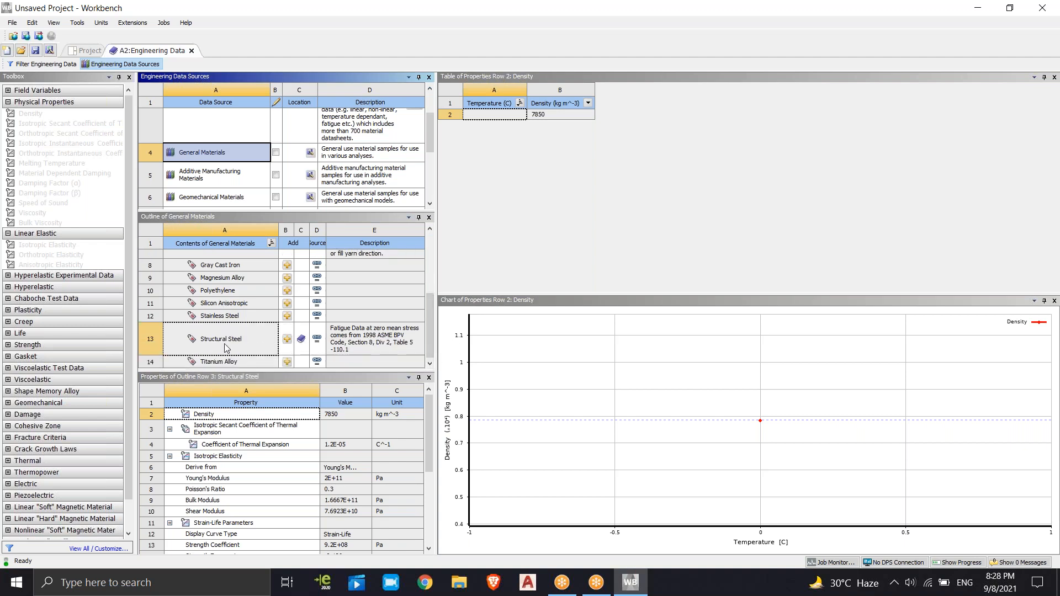
pyautogui.click(227, 318)
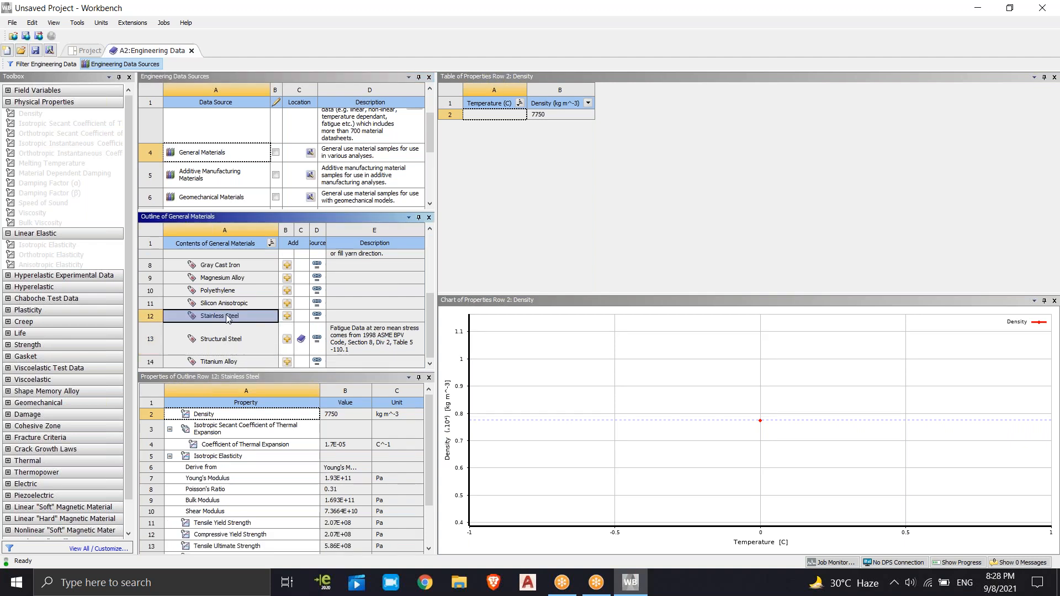
pyautogui.click(231, 344)
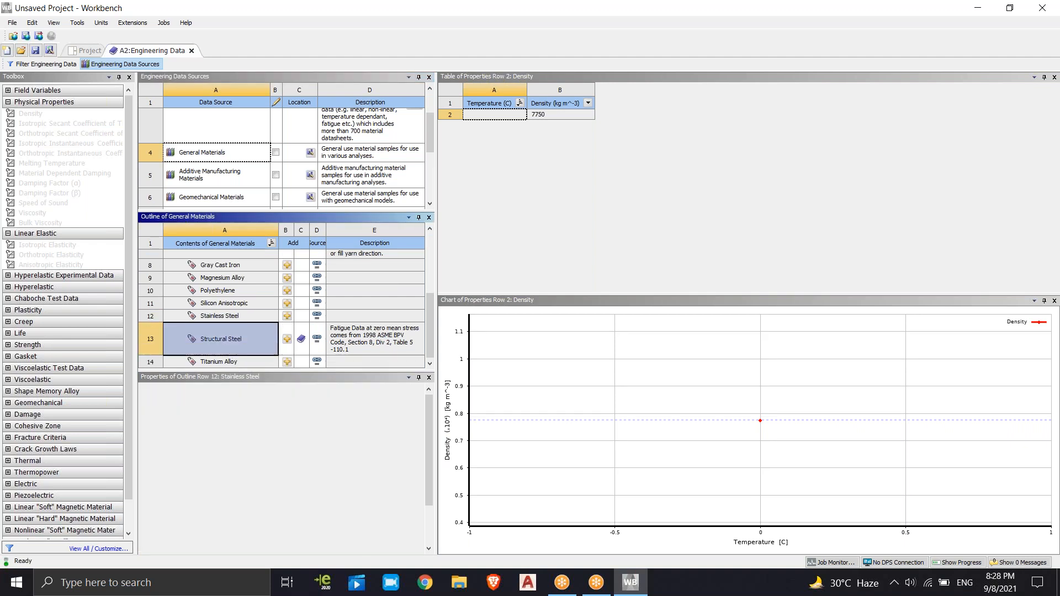
pyautogui.click(223, 365)
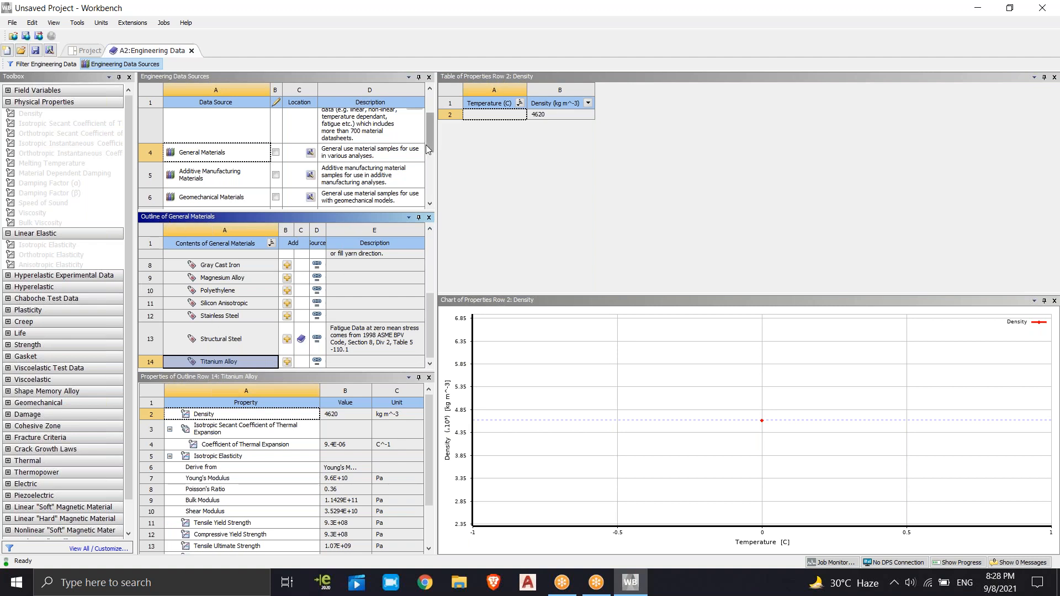
# Examine the materials offered in the Additive Manufacturing Materials and Explicit Materials libraries
pyautogui.moveTo(429, 143)
pyautogui.mouseDown()
pyautogui.moveTo(429, 115)
pyautogui.moveTo(430, 148)
pyautogui.mouseUp()
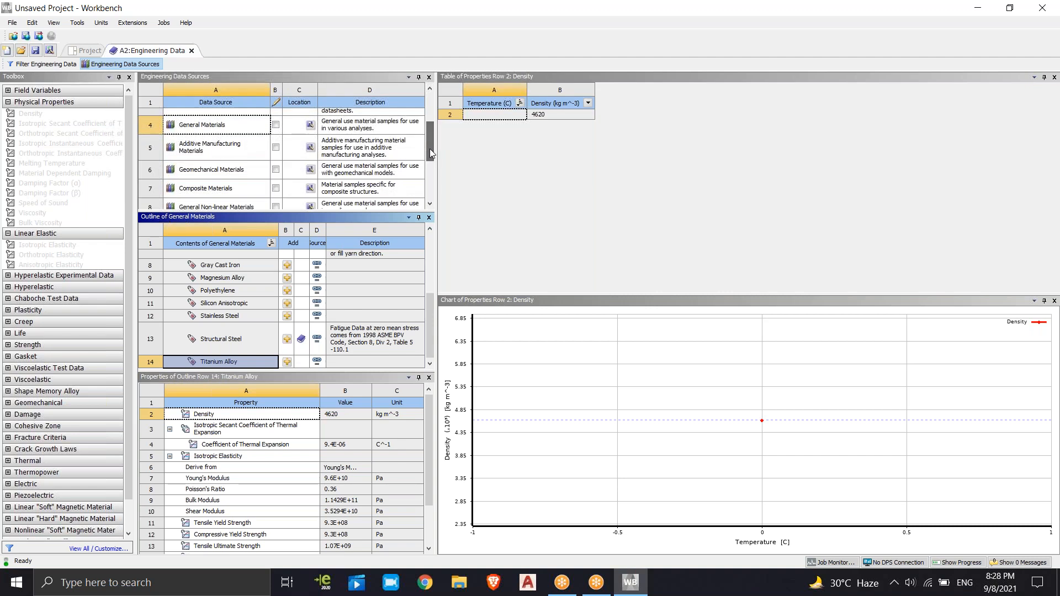
pyautogui.click(210, 147)
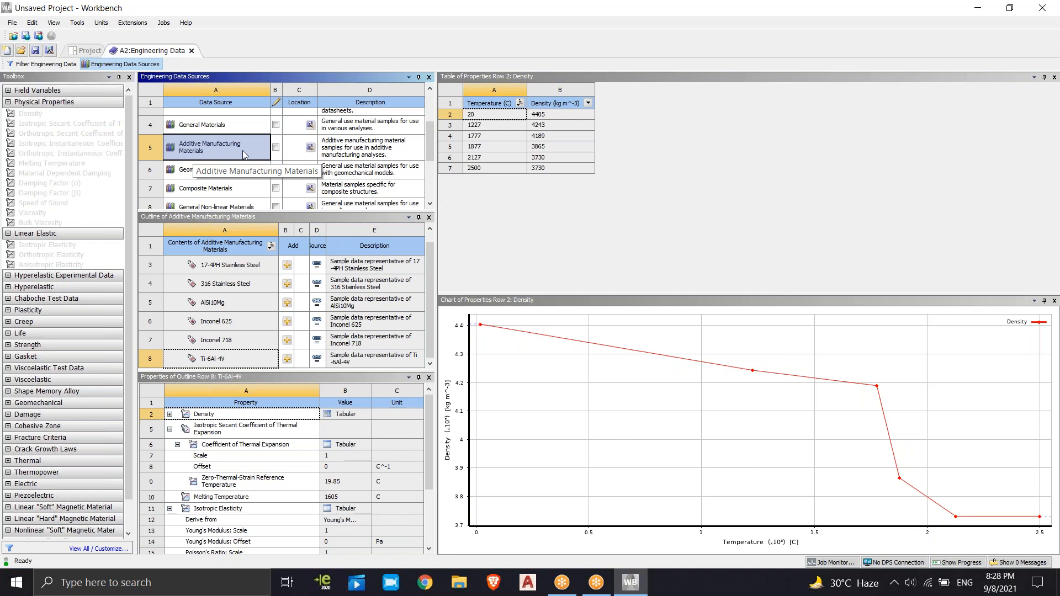
pyautogui.moveTo(429, 141); pyautogui.dragTo(427, 182)
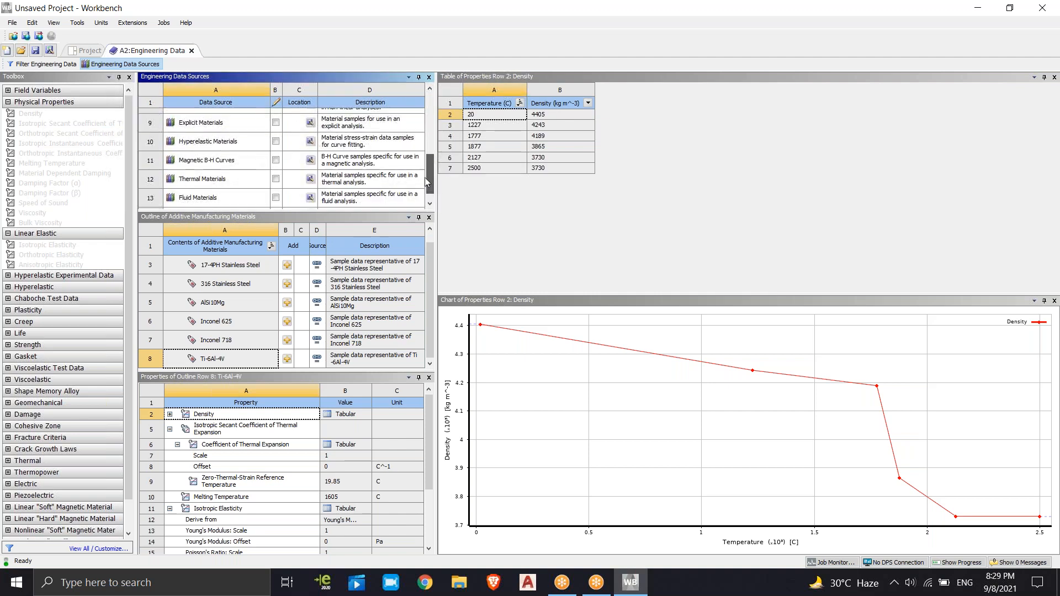
pyautogui.click(215, 121)
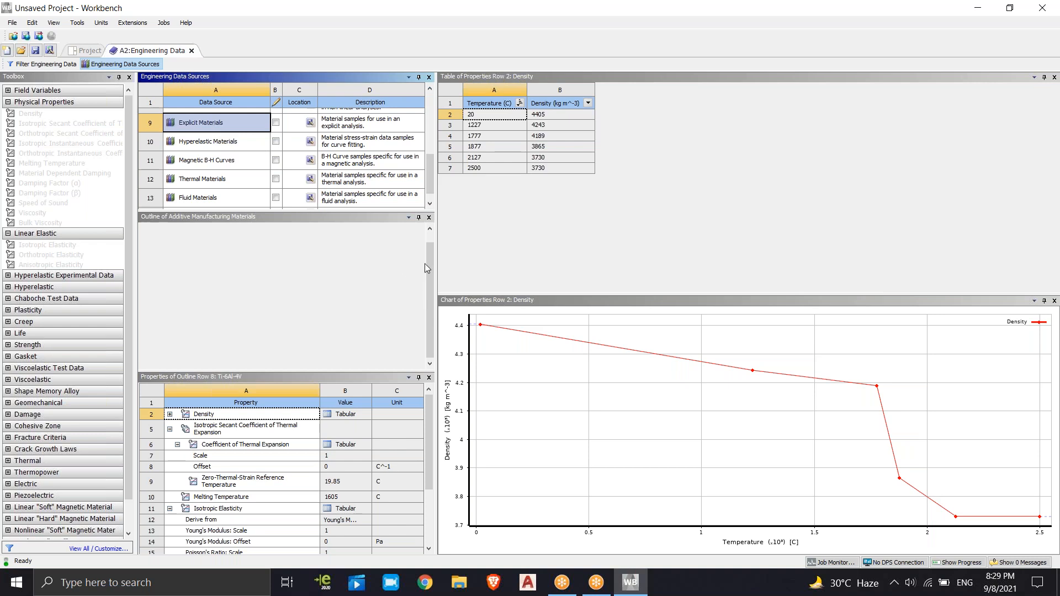
pyautogui.scroll(-2, 240, 271)
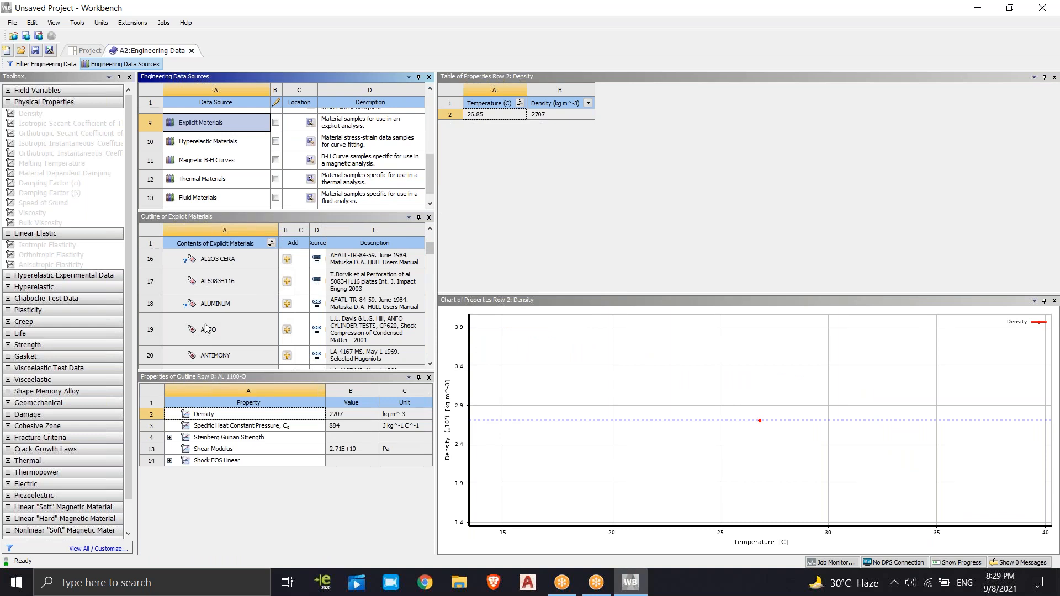
pyautogui.scroll(-4, 219, 320)
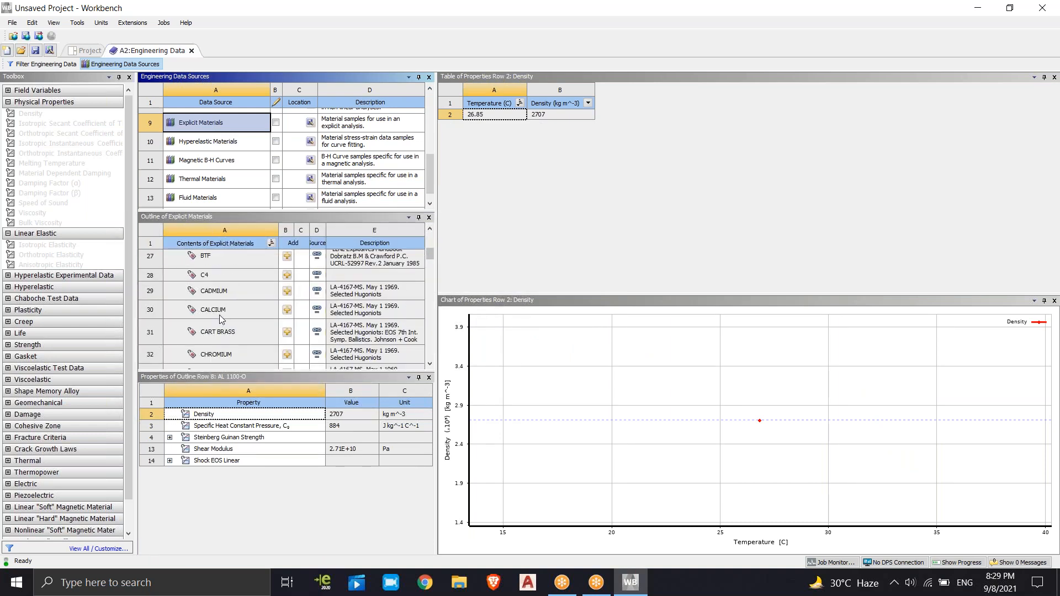
pyautogui.scroll(-6, 221, 317)
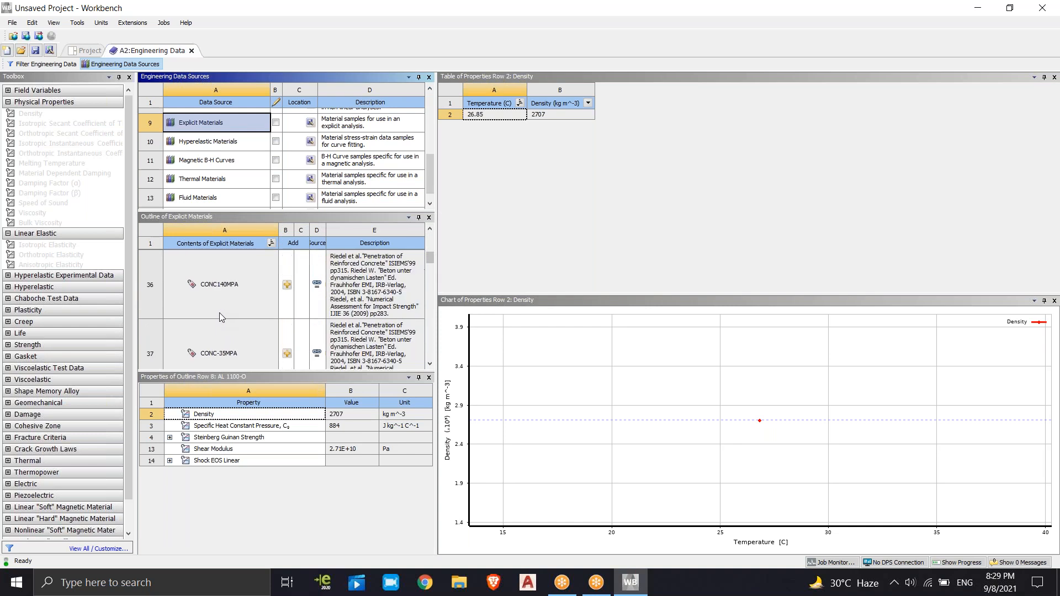
pyautogui.scroll(-10, 220, 315)
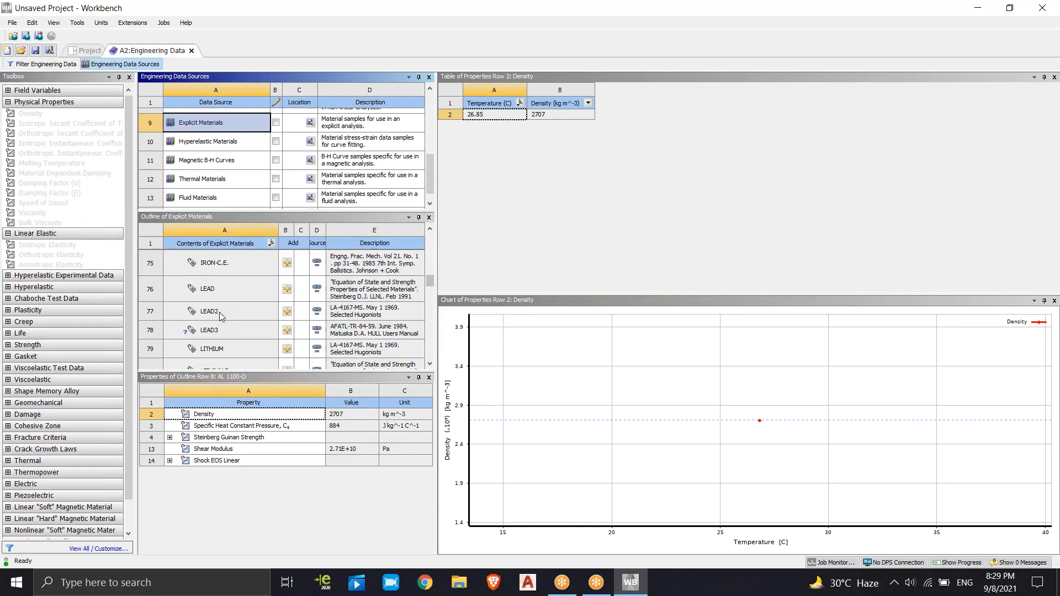
pyautogui.scroll(-4, 220, 314)
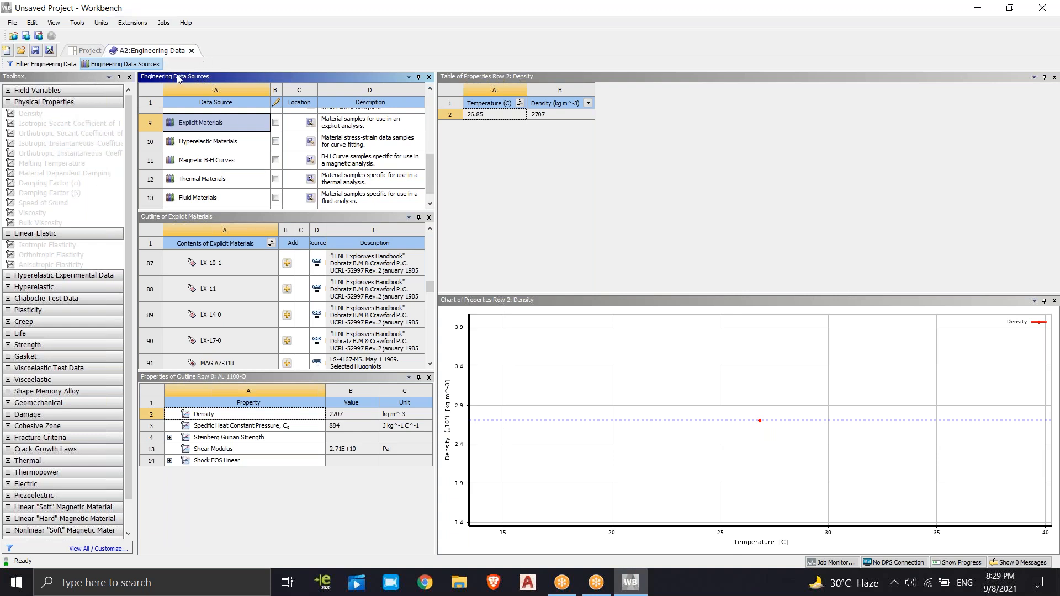
# Look through the Thermal Materials library and inspect the properties of Steel Stainless
pyautogui.click(200, 179)
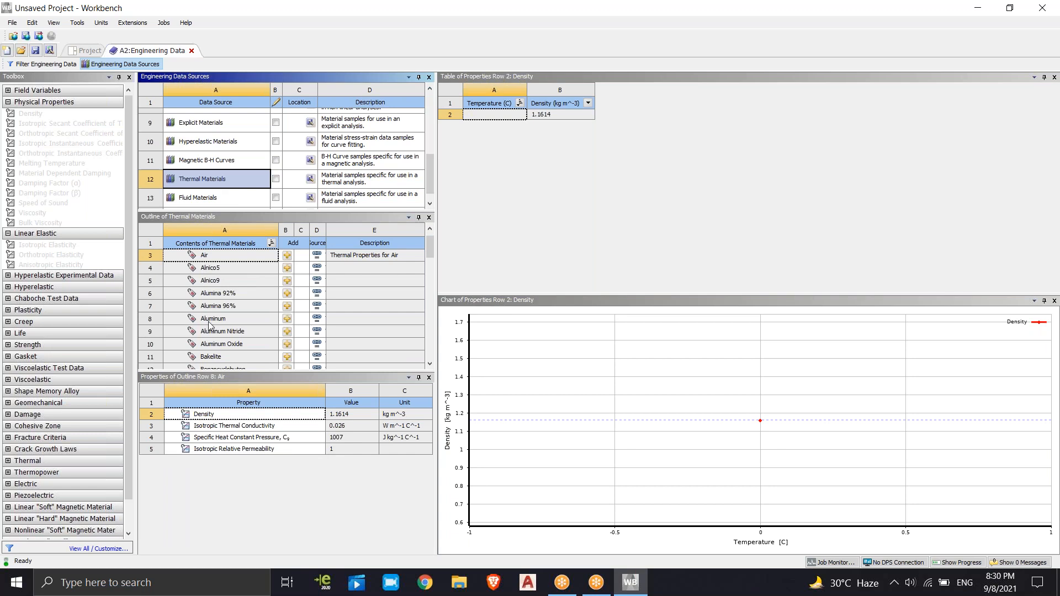
pyautogui.moveTo(429, 252); pyautogui.dragTo(436, 364)
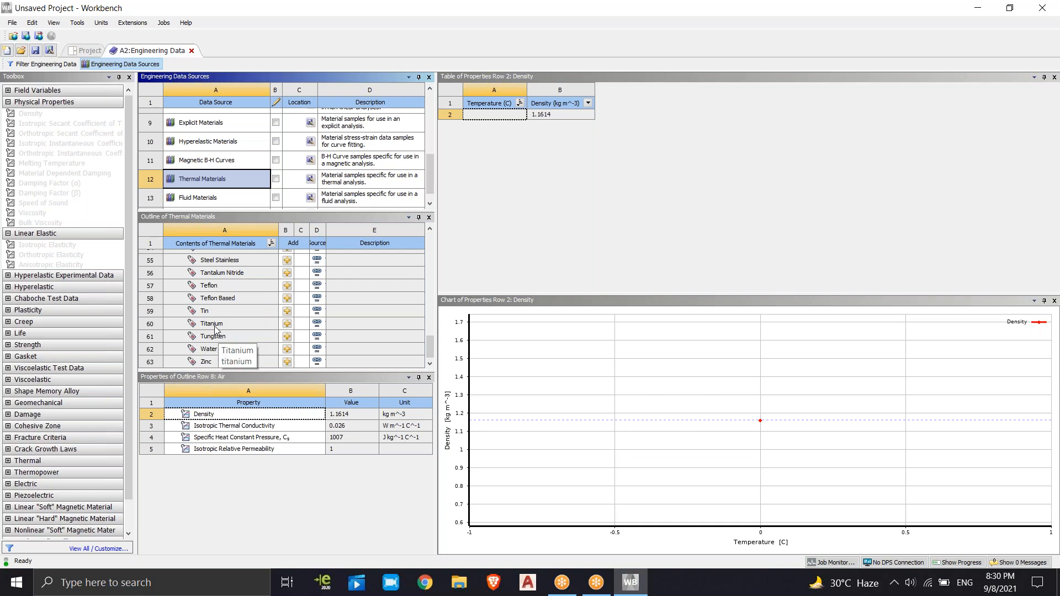
pyautogui.click(222, 263)
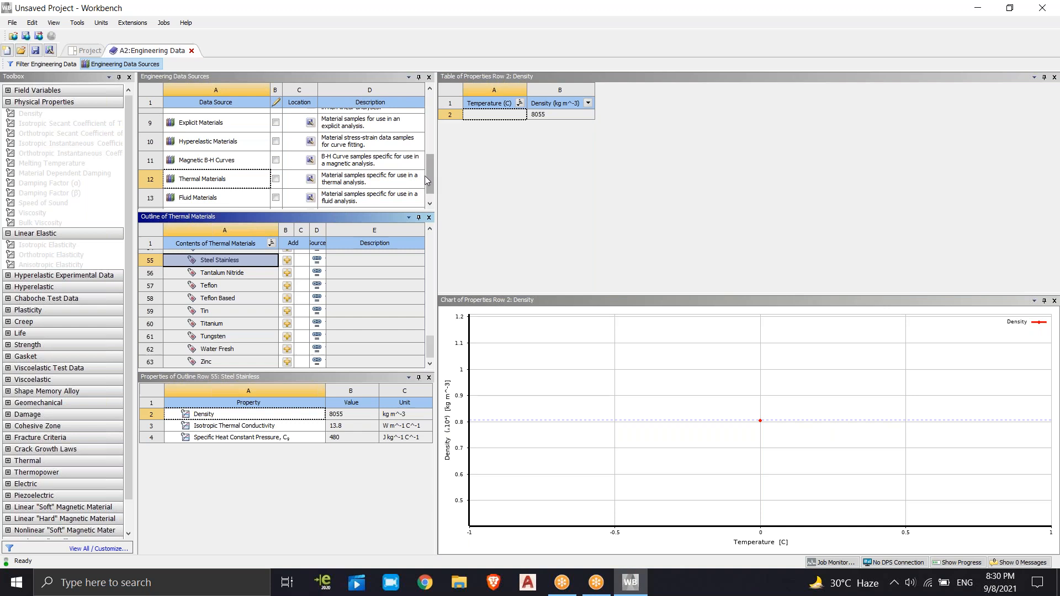
# Display the contents of the Fluid Materials library at the end of the data source list
pyautogui.scroll(-1, 431, 185)
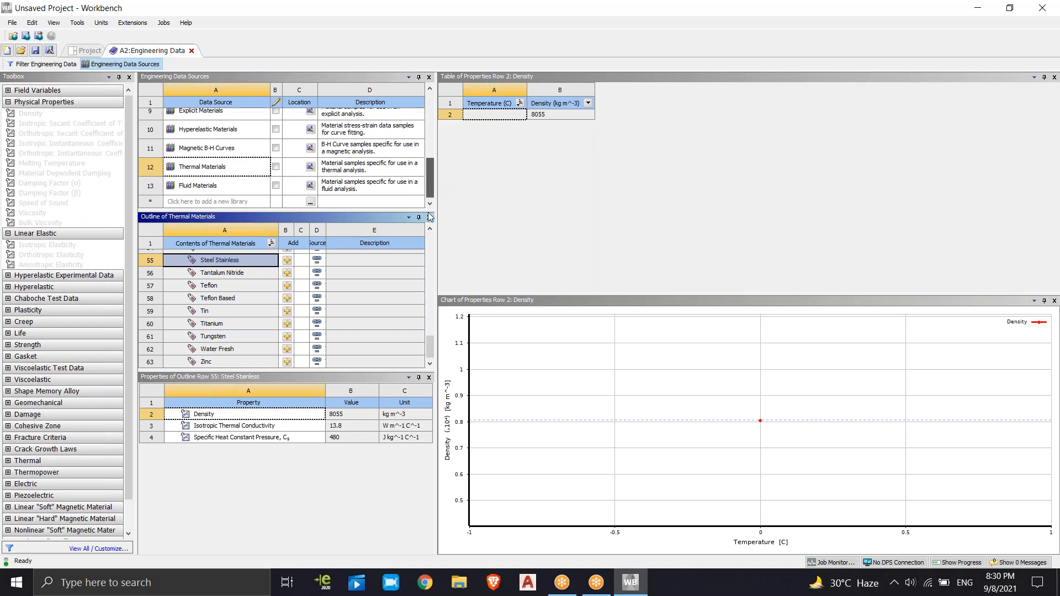
pyautogui.click(183, 202)
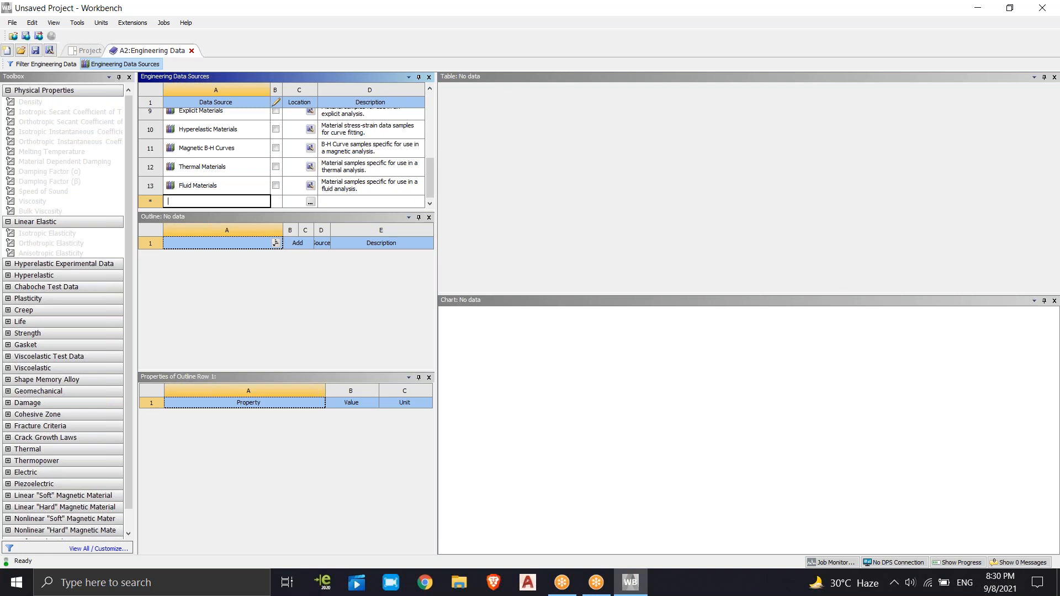
pyautogui.click(192, 186)
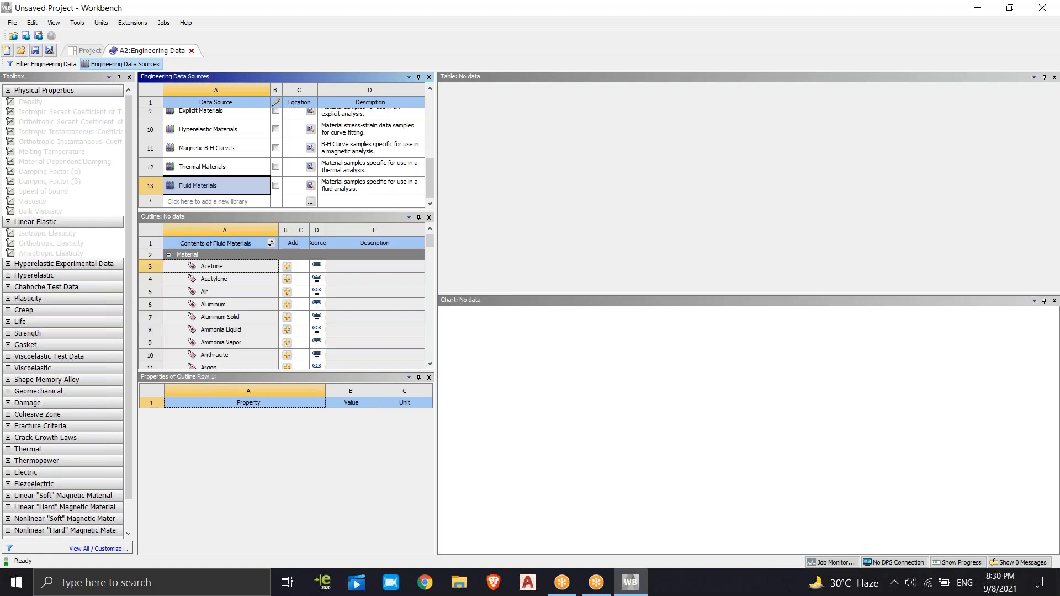
pyautogui.rightClick(191, 182)
pyautogui.click(199, 184)
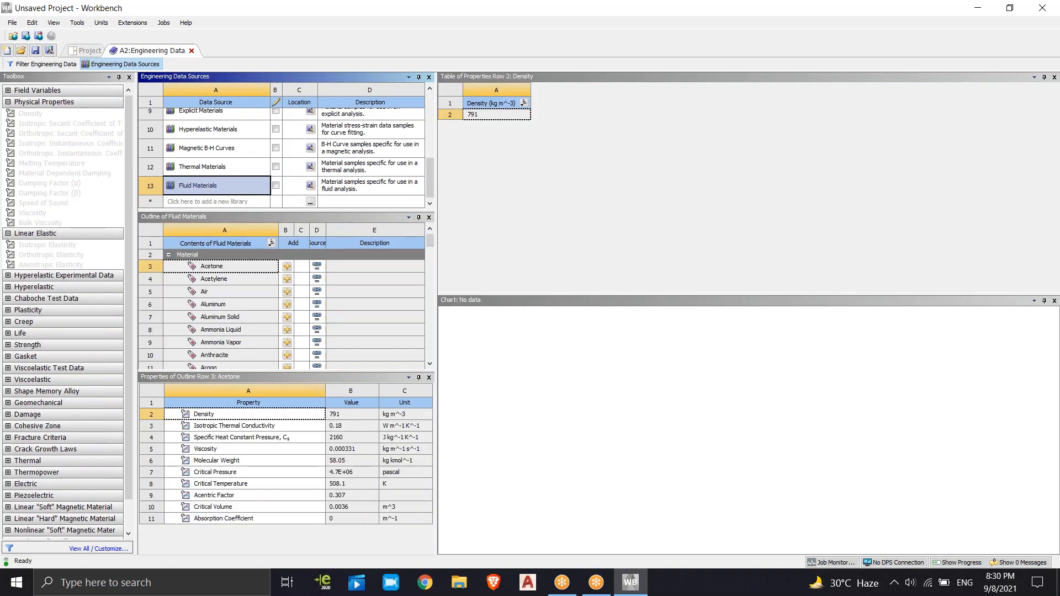
pyautogui.click(182, 202)
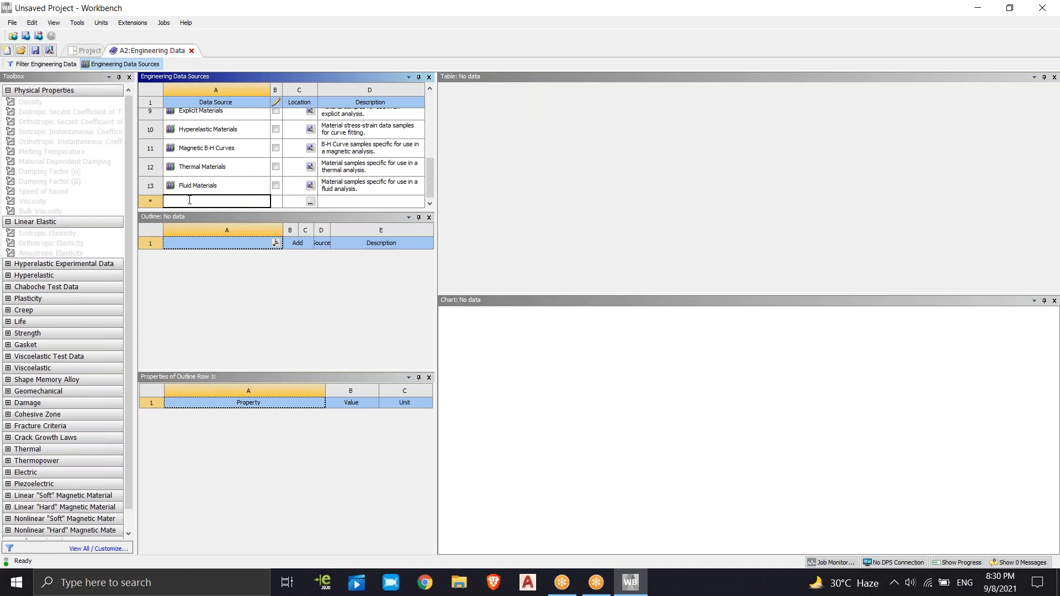
pyautogui.press('Return')
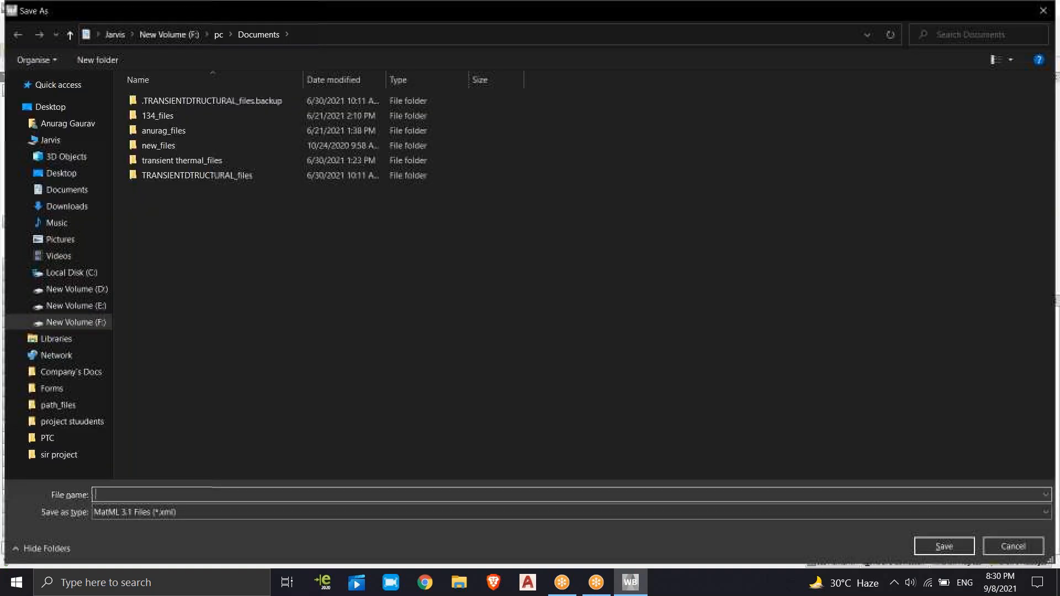
pyautogui.click(1049, 11)
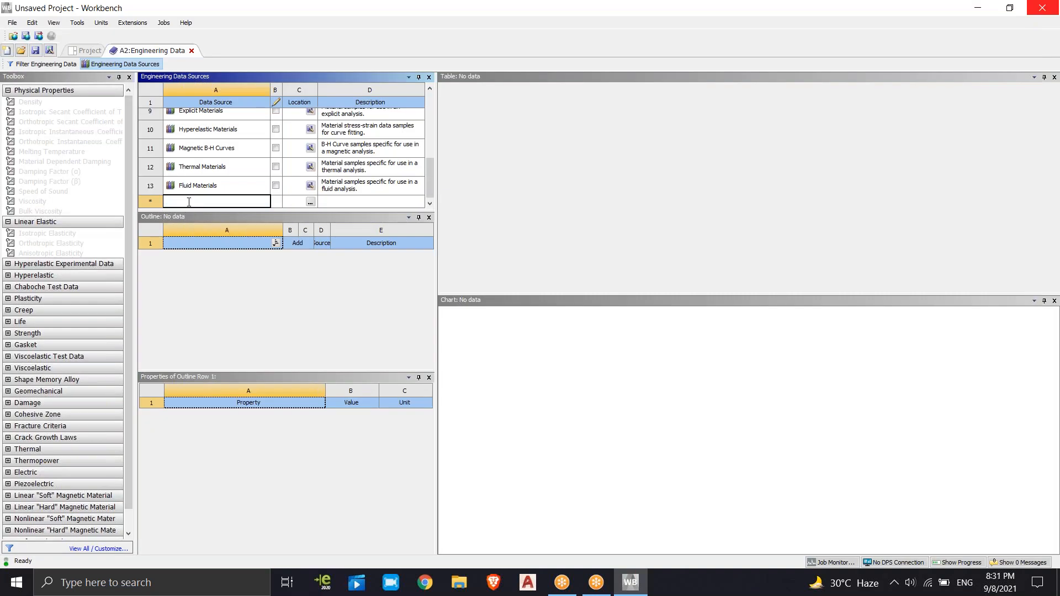
# Check the file dialog for adding an existing data source and try to add a new library named ASADDFGF
pyautogui.click(310, 202)
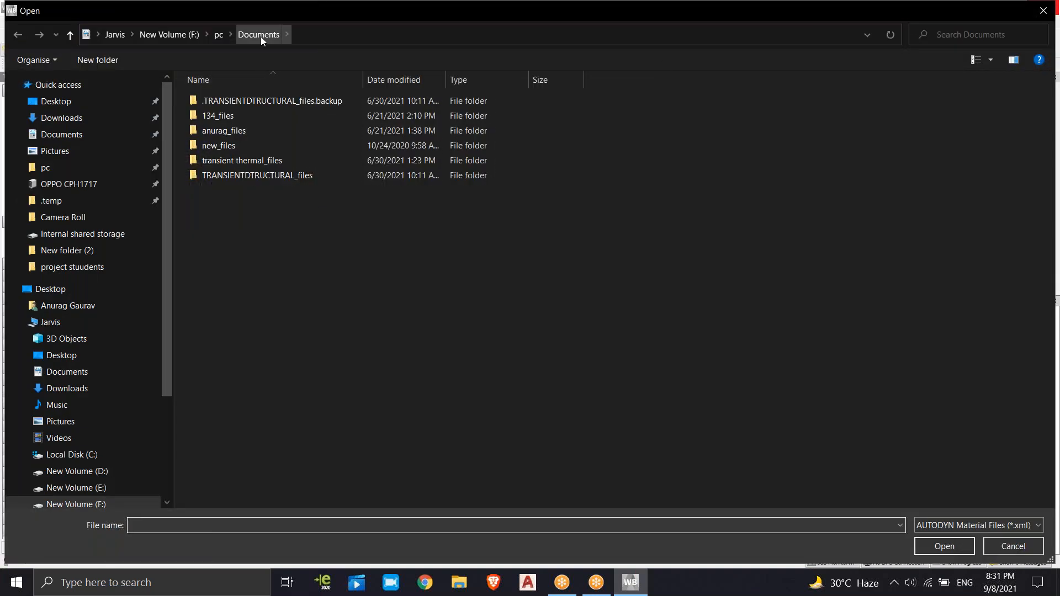
pyautogui.click(1038, 12)
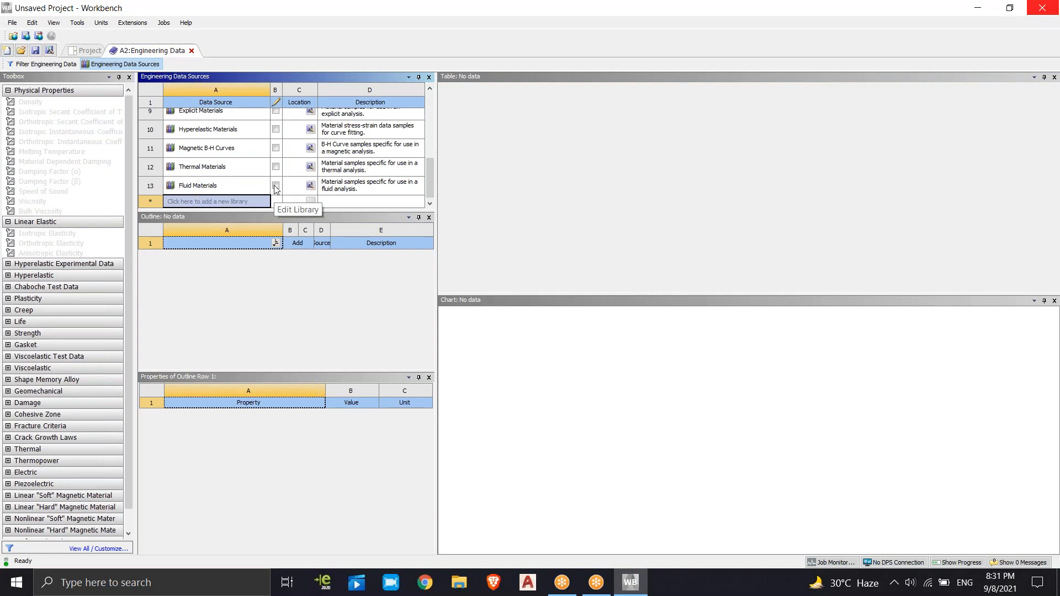
pyautogui.click(234, 202)
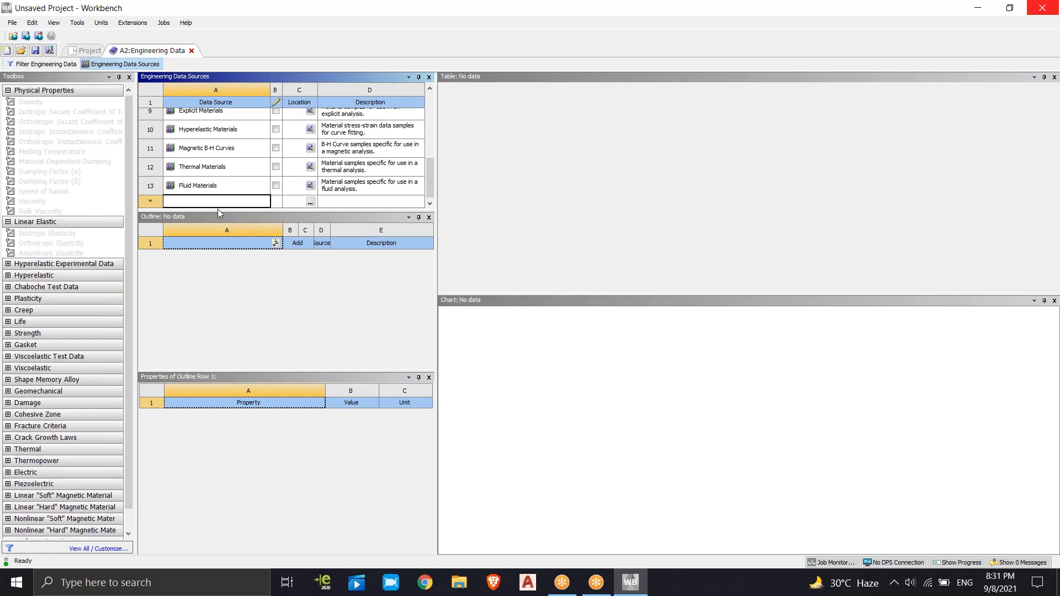
pyautogui.write('ASADDFGF')
pyautogui.click(327, 200)
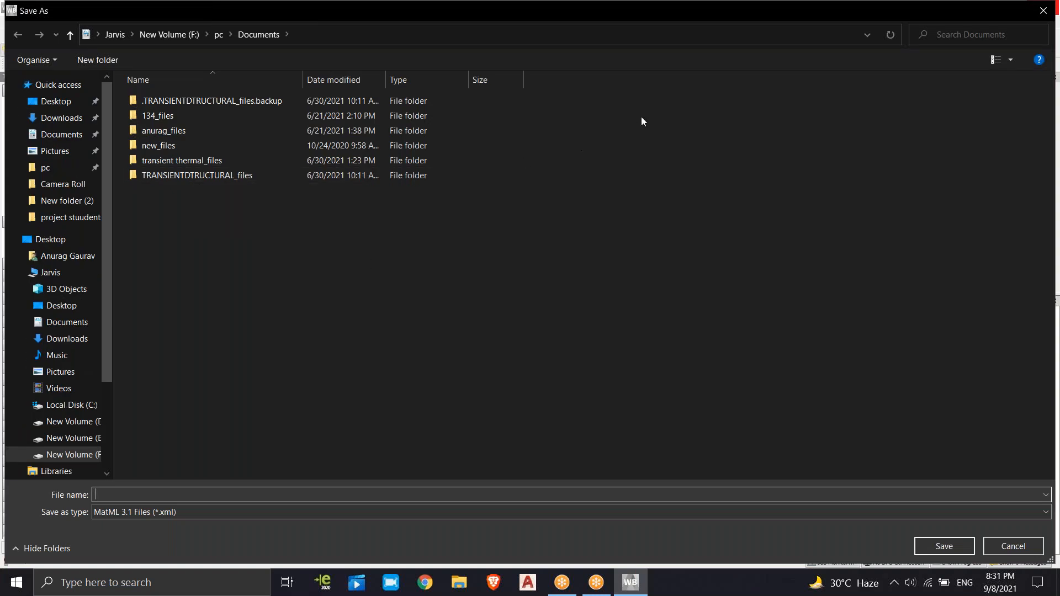
pyautogui.click(1042, 11)
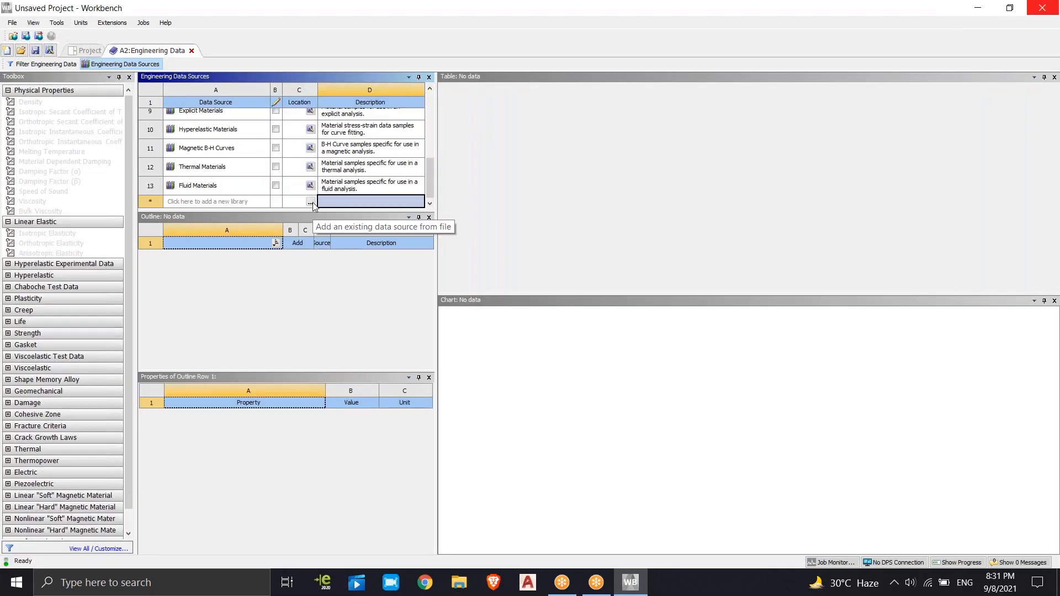
# Browse the TRANSIENTDTRUCTURAL_files folder and its user_files subfolder for an existing material data source file
pyautogui.click(311, 203)
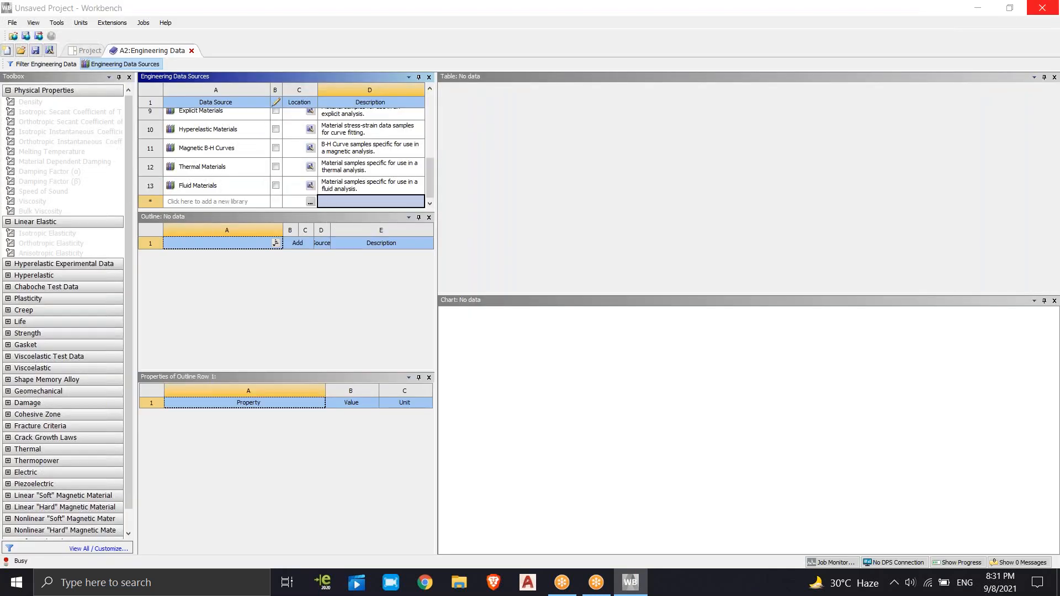
pyautogui.click(250, 177)
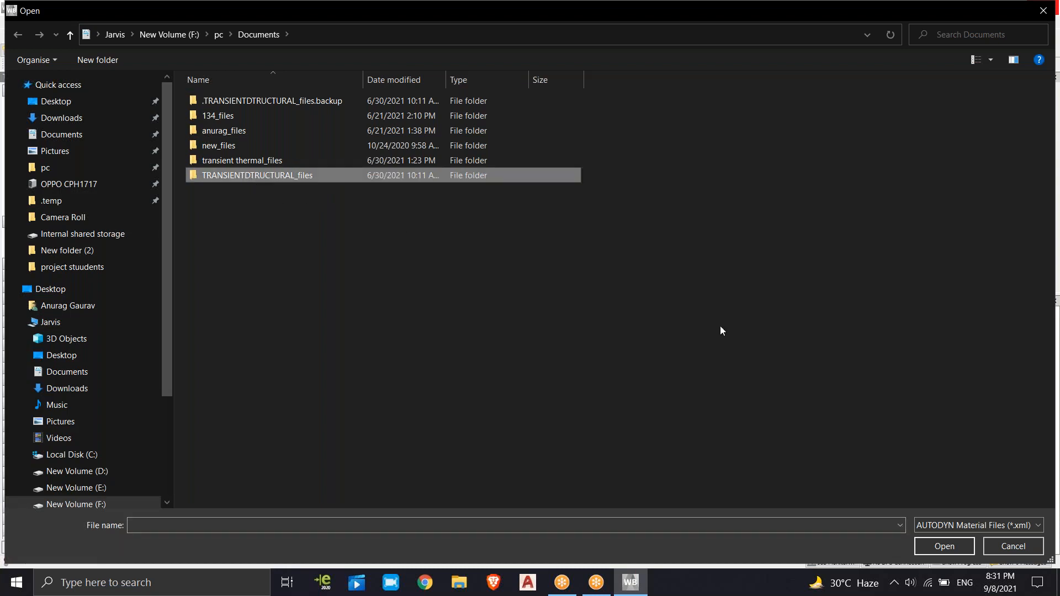
pyautogui.doubleClick(253, 180)
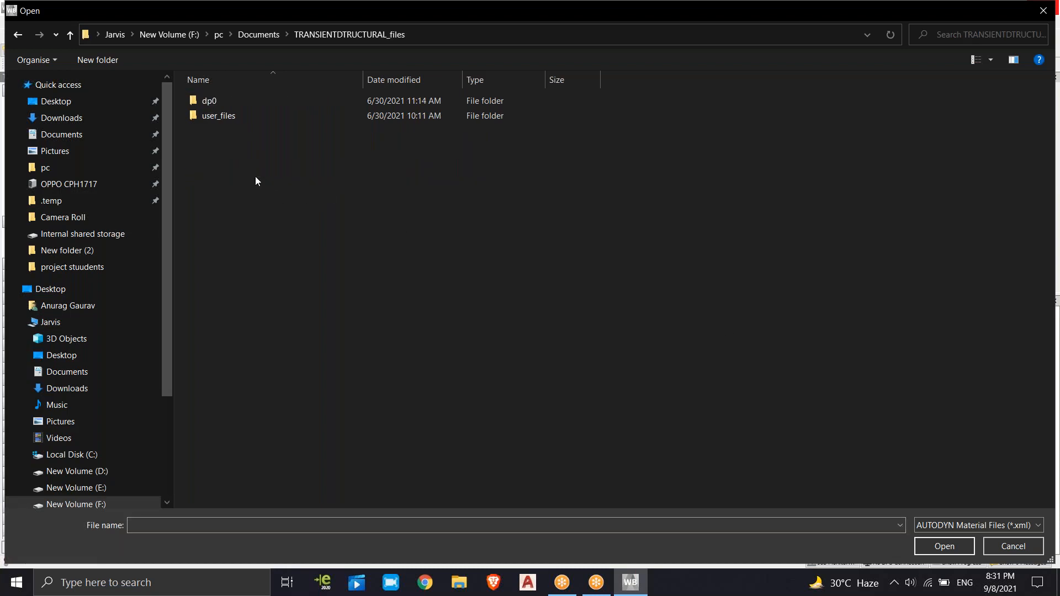
pyautogui.doubleClick(233, 118)
pyautogui.click(1044, 10)
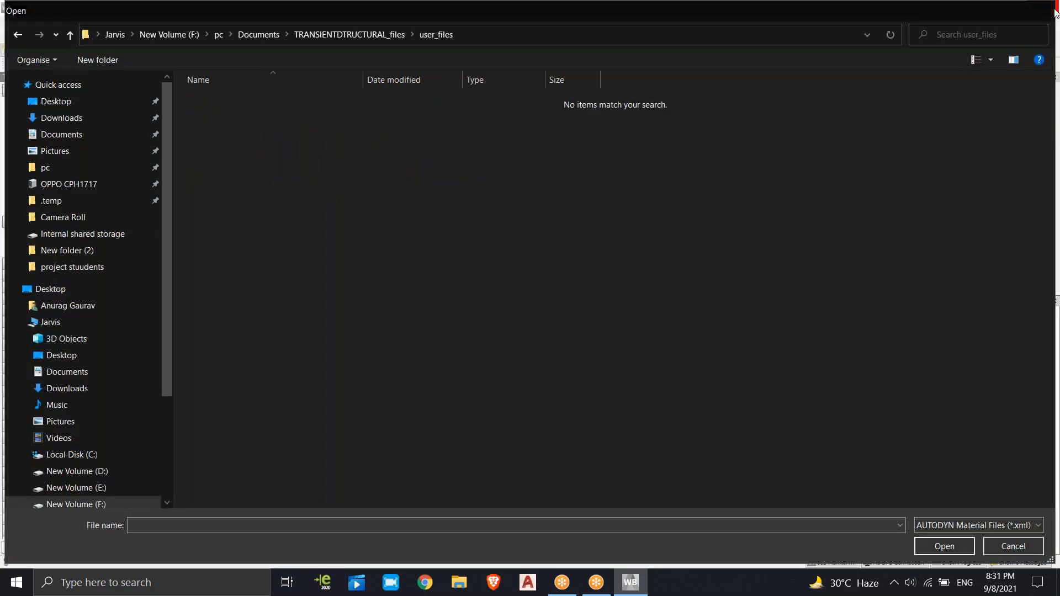
# Try to add a new library named VHVHVMVMJJ and to load an existing data source from file
pyautogui.click(178, 202)
pyautogui.write('VHVHVMVMJJ')
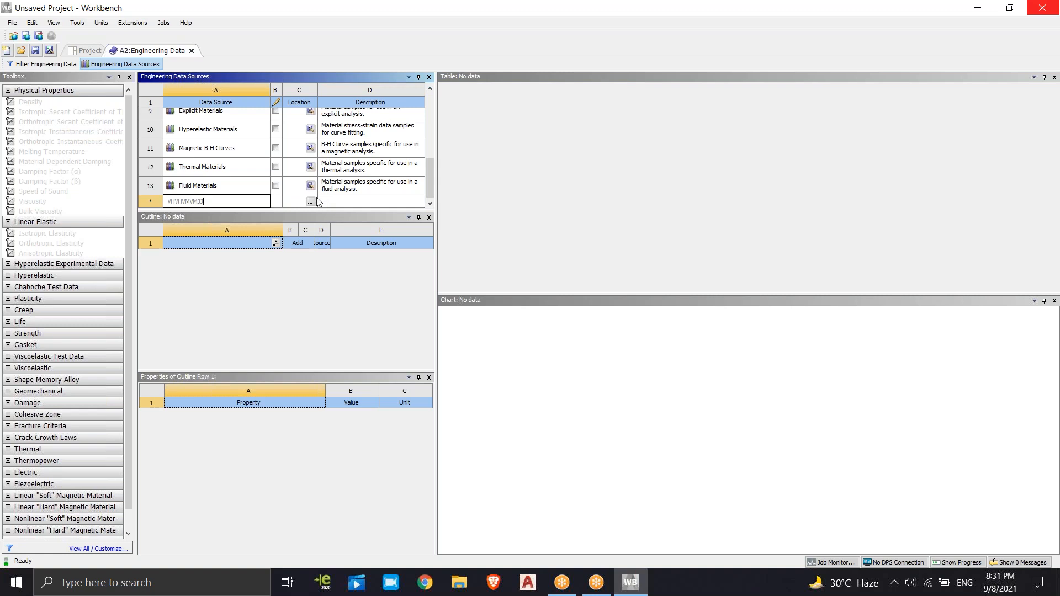
pyautogui.press('Return')
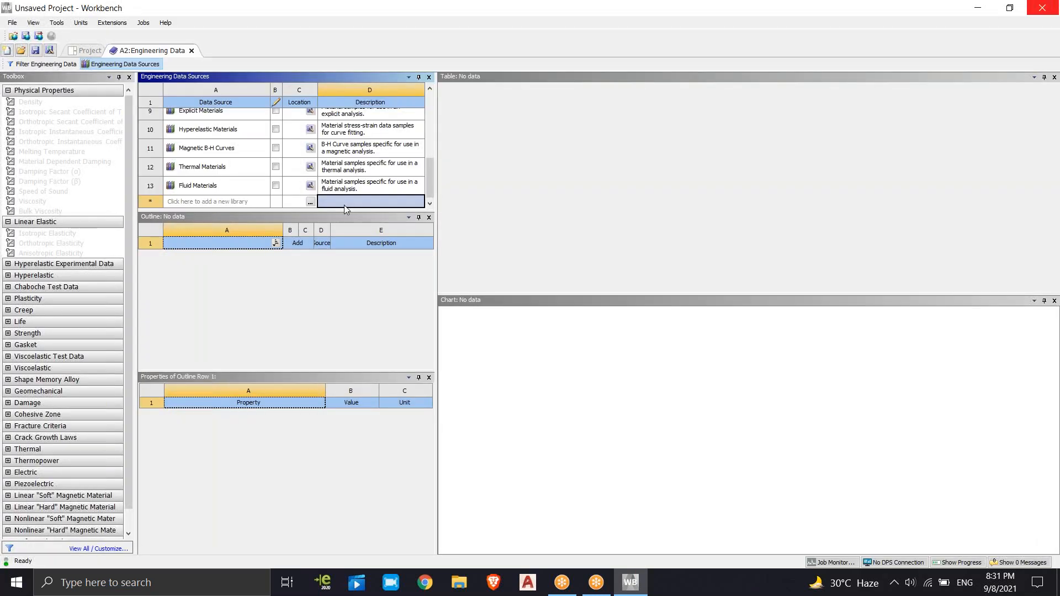
pyautogui.click(309, 202)
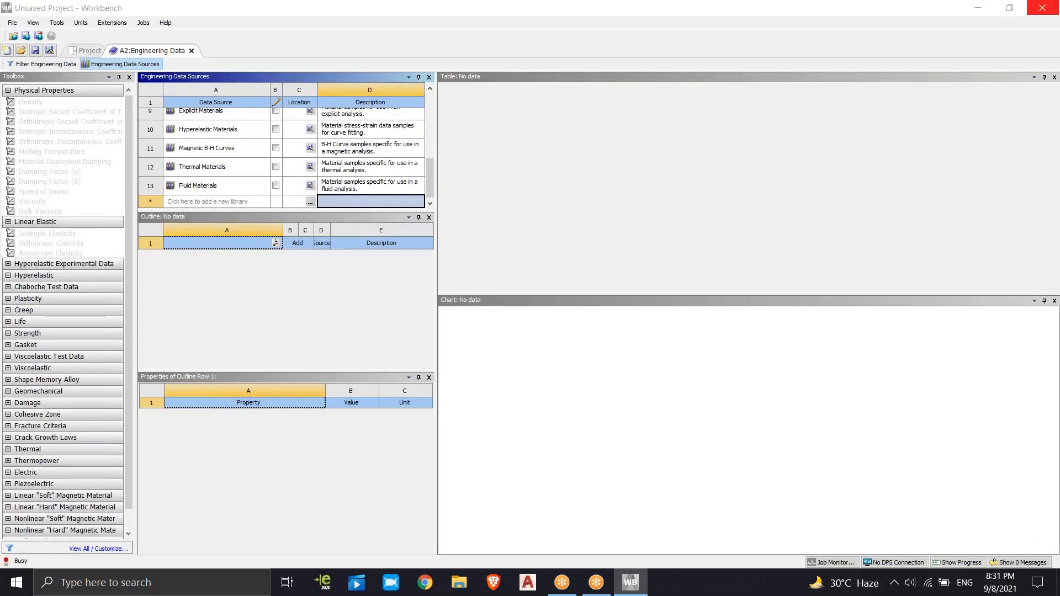
pyautogui.click(1043, 11)
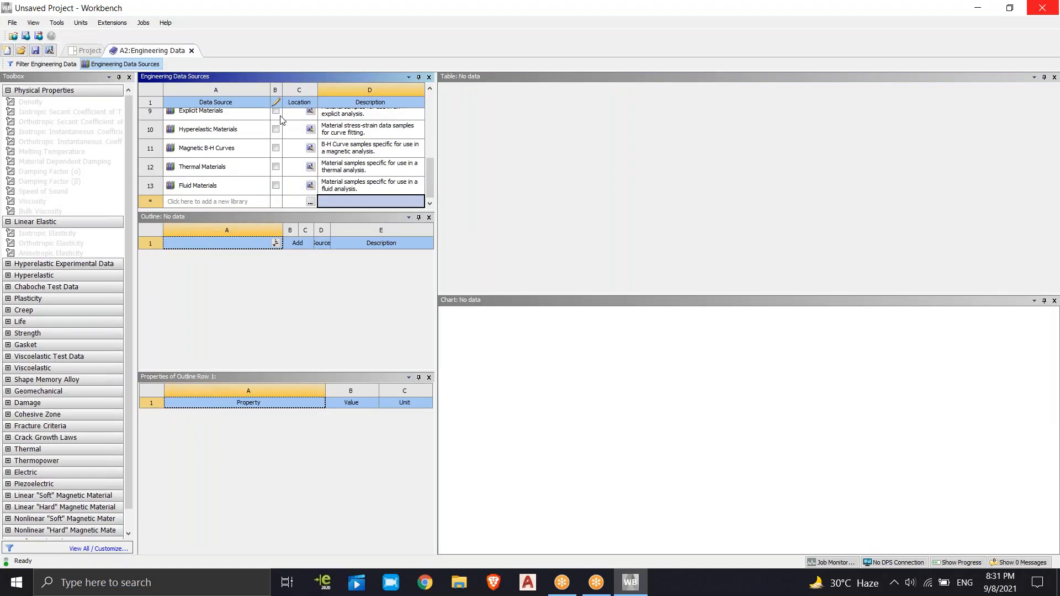
# Enable editing of the Fluid Materials library and copy its entry in the data source list
pyautogui.scroll(3, 281, 120)
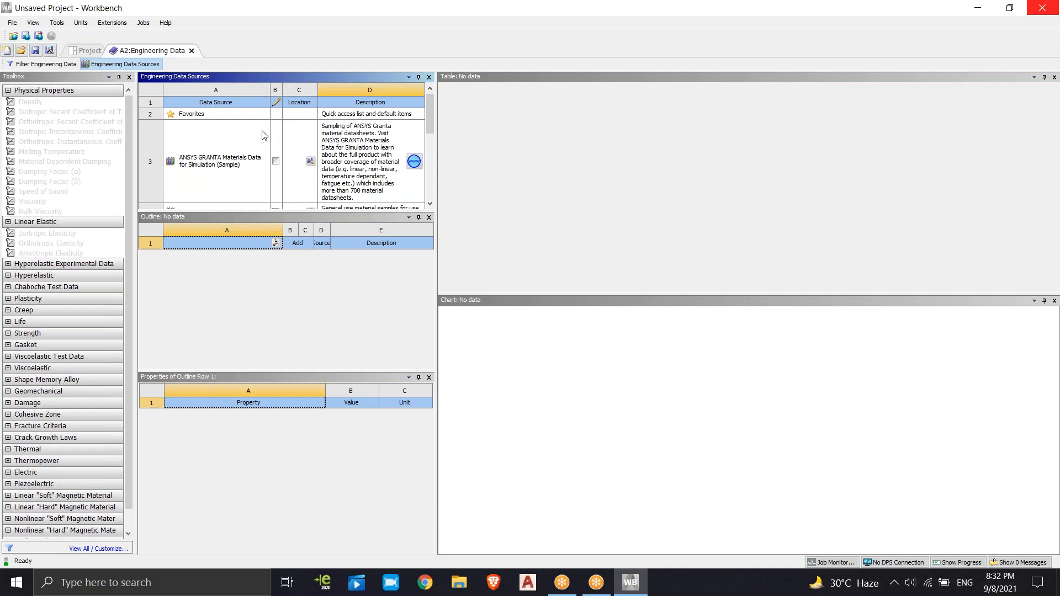
pyautogui.scroll(-3, 322, 156)
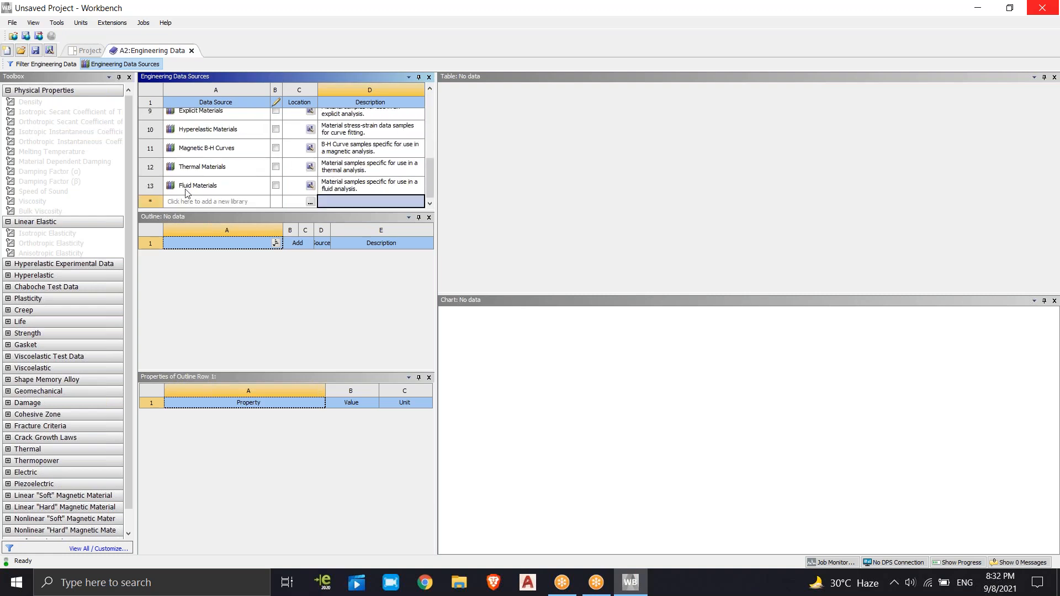
pyautogui.click(276, 185)
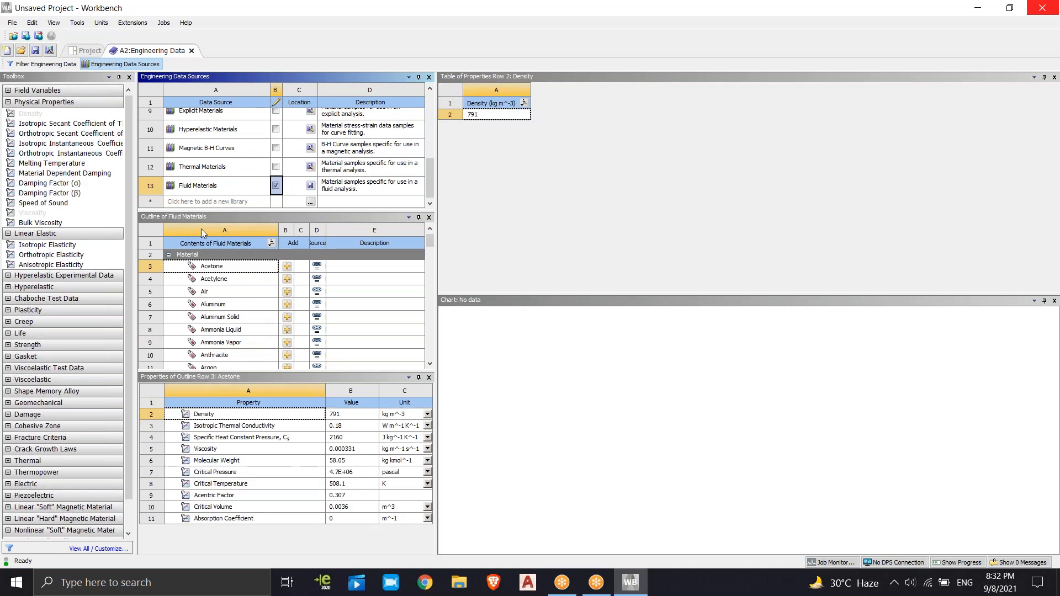
pyautogui.click(171, 203)
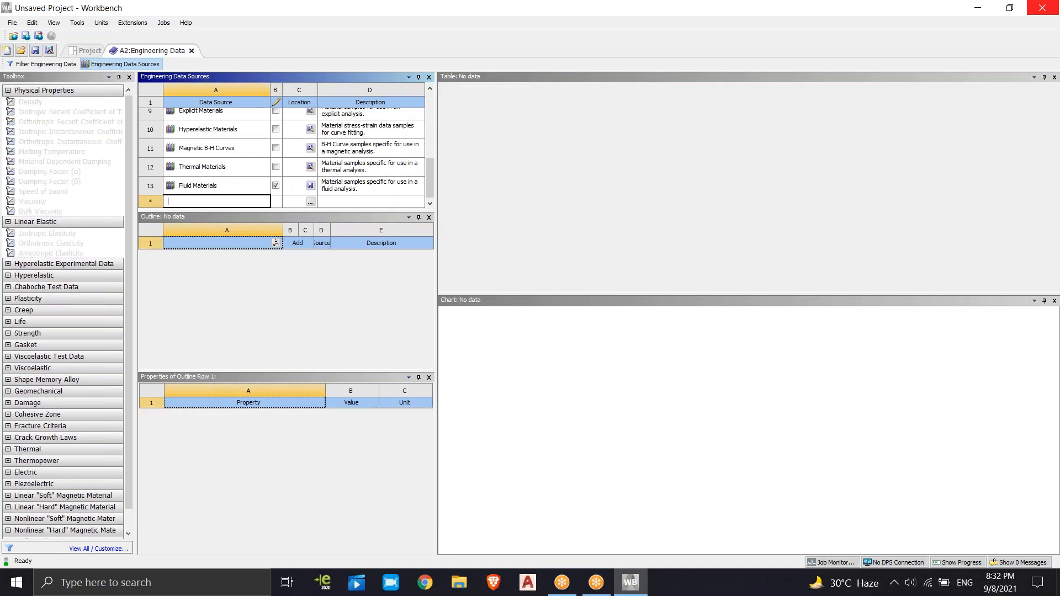
pyautogui.click(182, 186)
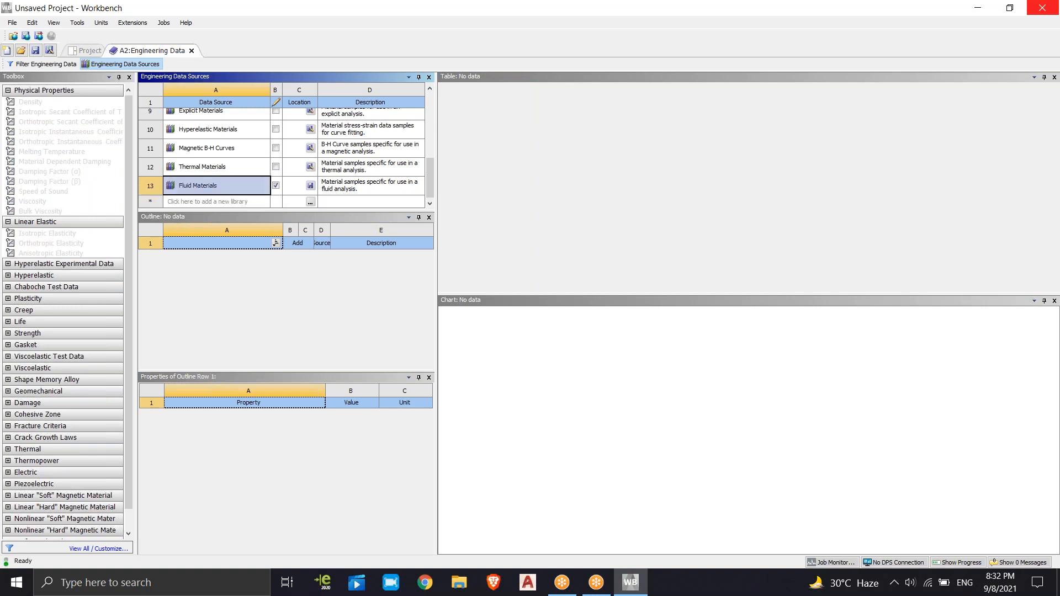
pyautogui.rightClick(184, 188)
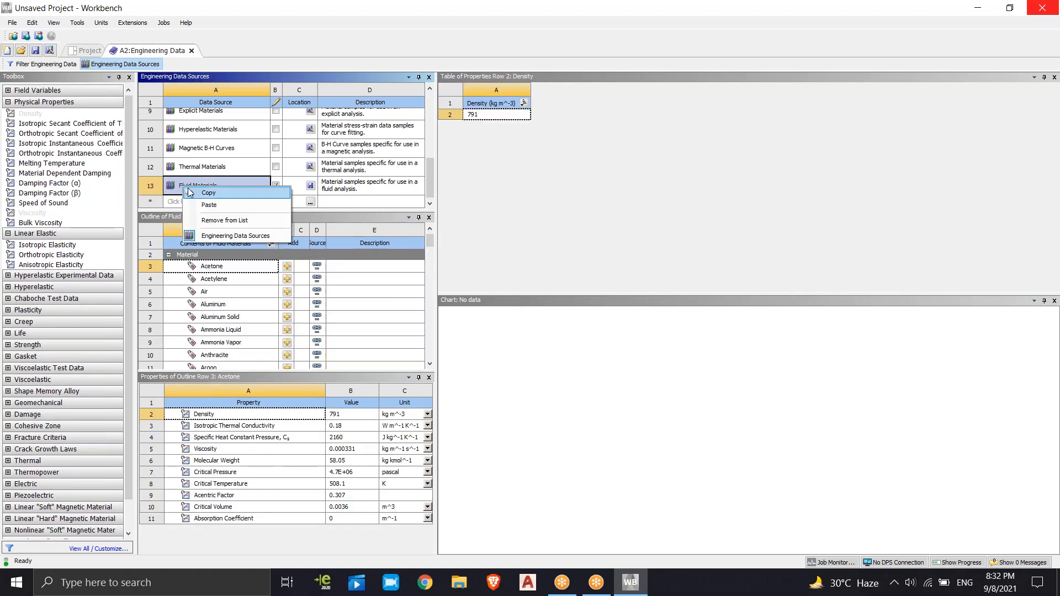
pyautogui.click(208, 194)
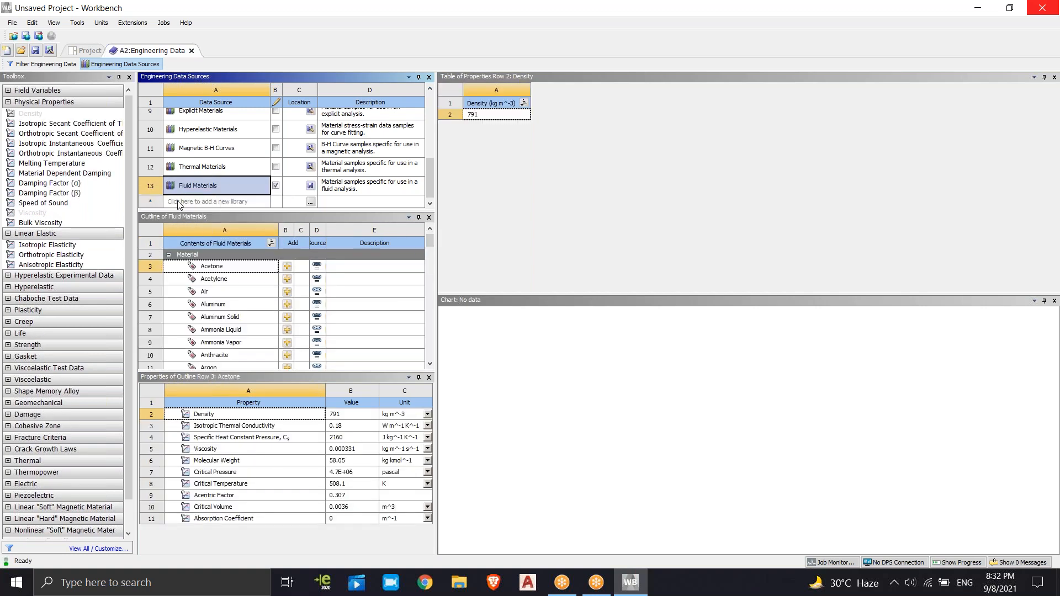
# Try to add a new library named NBNMN below Fluid Materials
pyautogui.click(181, 203)
pyautogui.write('NBNMN')
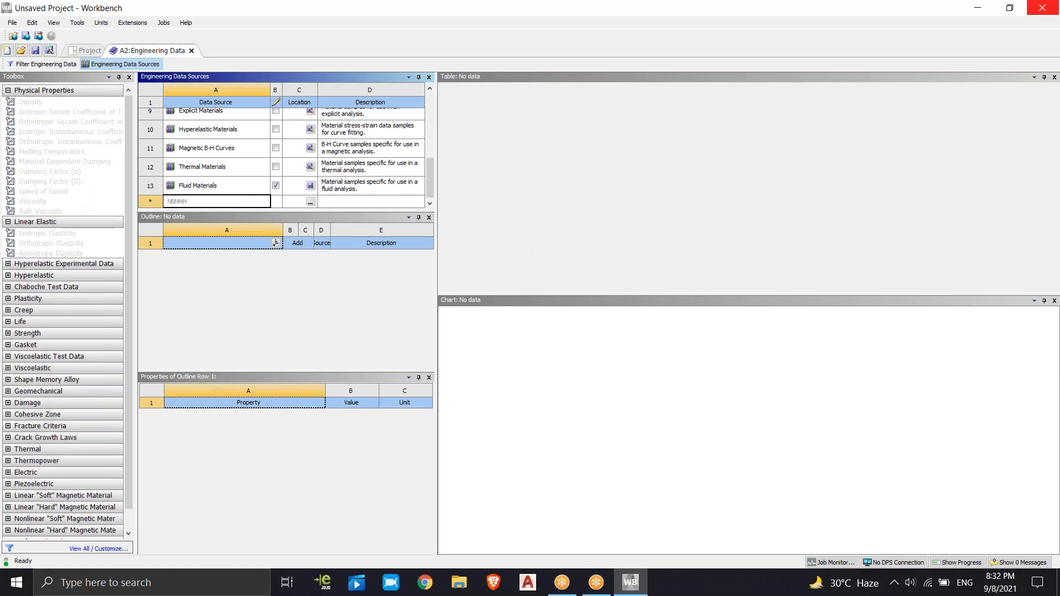
pyautogui.press('Return')
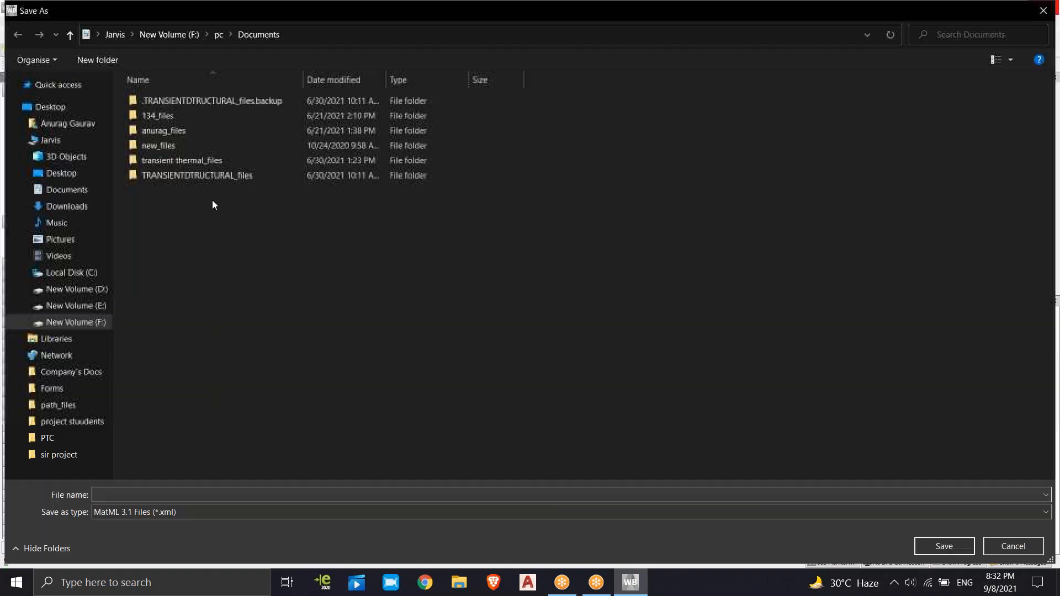
pyautogui.rightClick(212, 199)
pyautogui.press('Escape')
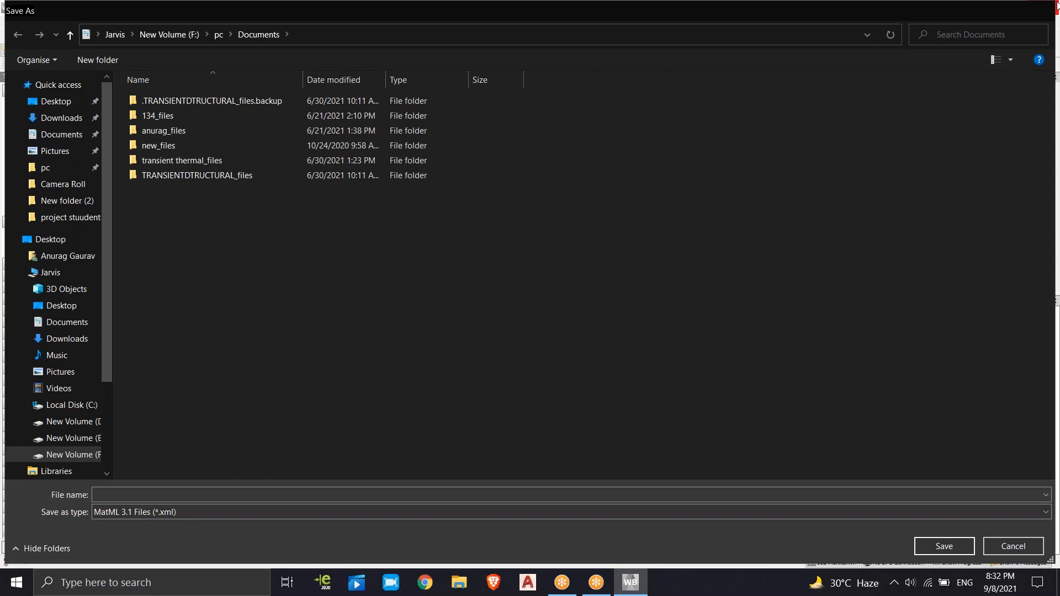
pyautogui.press('Escape')
# Try to start a new library entry with a blank name at the end of the data source list
pyautogui.click(198, 188)
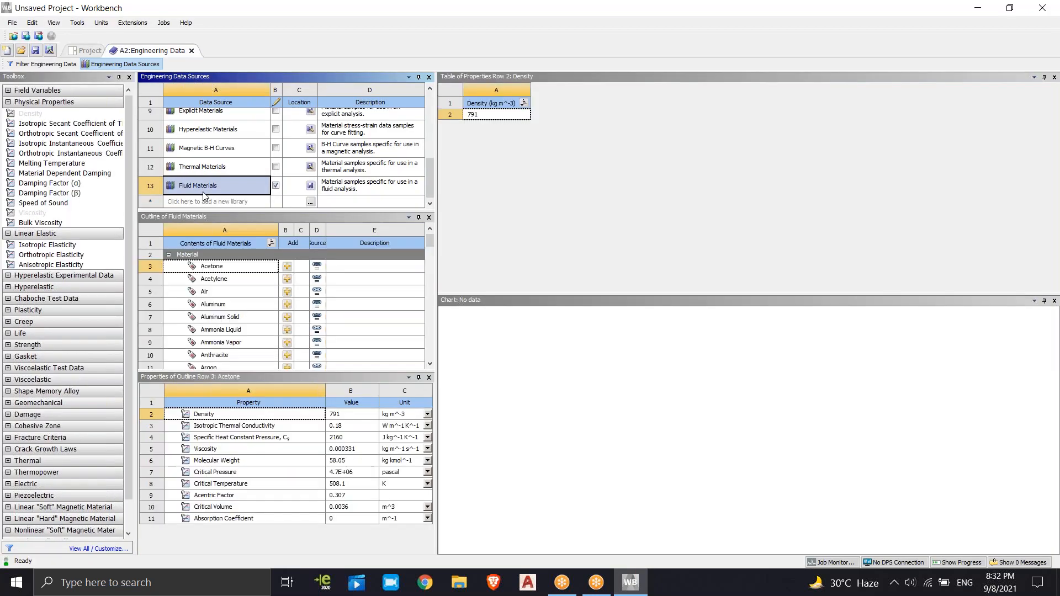
pyautogui.moveTo(436, 207); pyautogui.dragTo(425, 208)
pyautogui.click(210, 201)
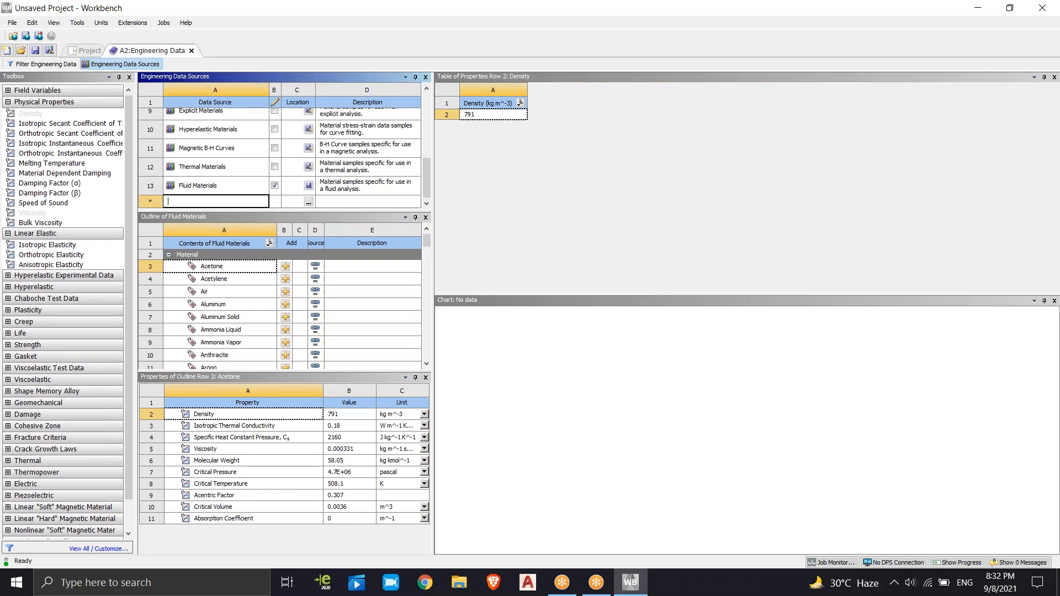
pyautogui.press('Return')
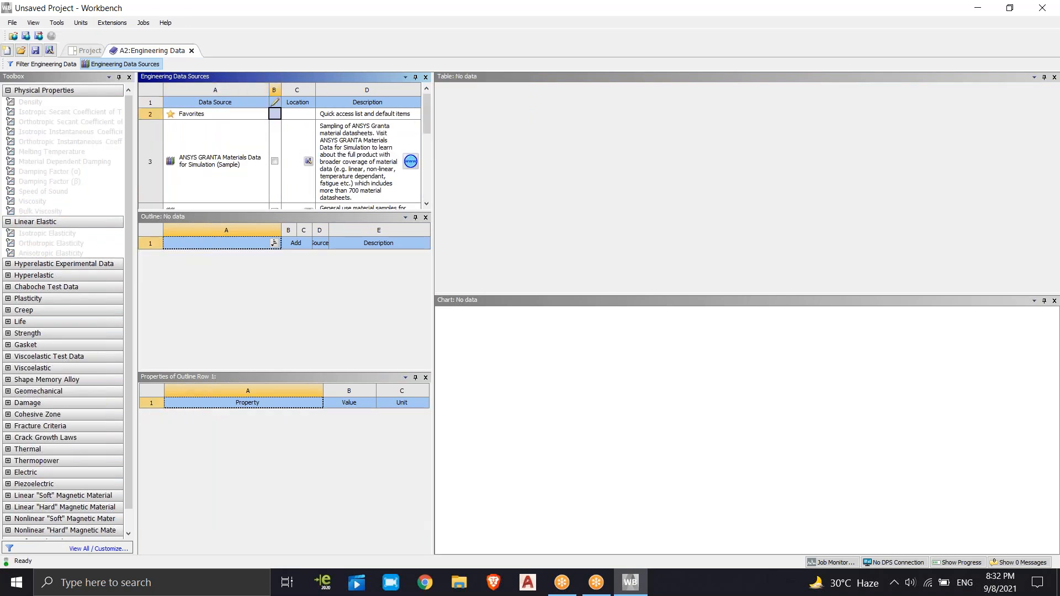
pyautogui.scroll(-5, 178, 203)
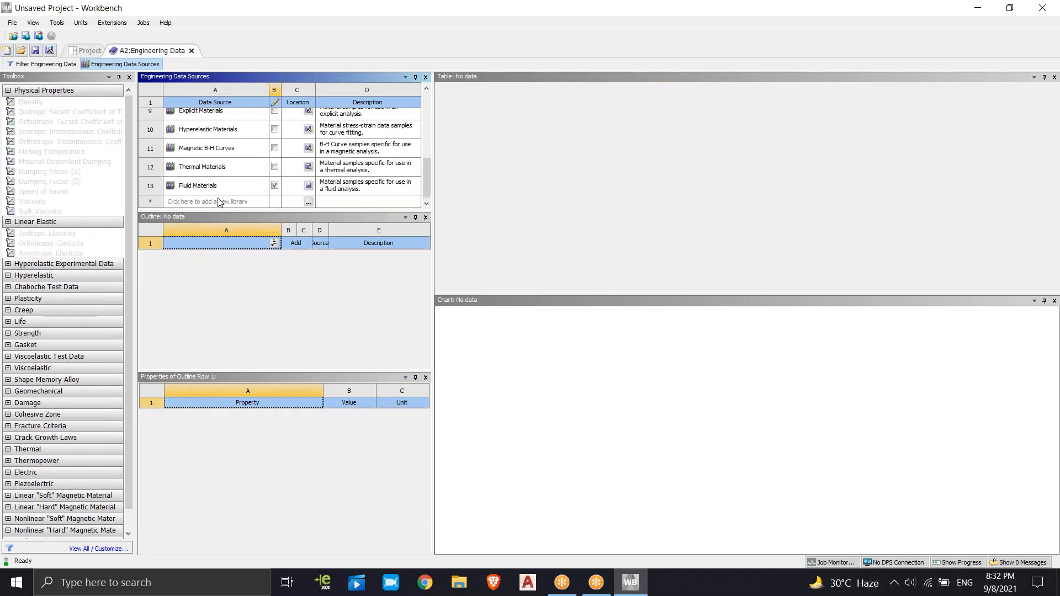
pyautogui.click(223, 202)
# Look through the contents of the Fluid Materials library and inspect the properties of N Butane
pyautogui.click(203, 188)
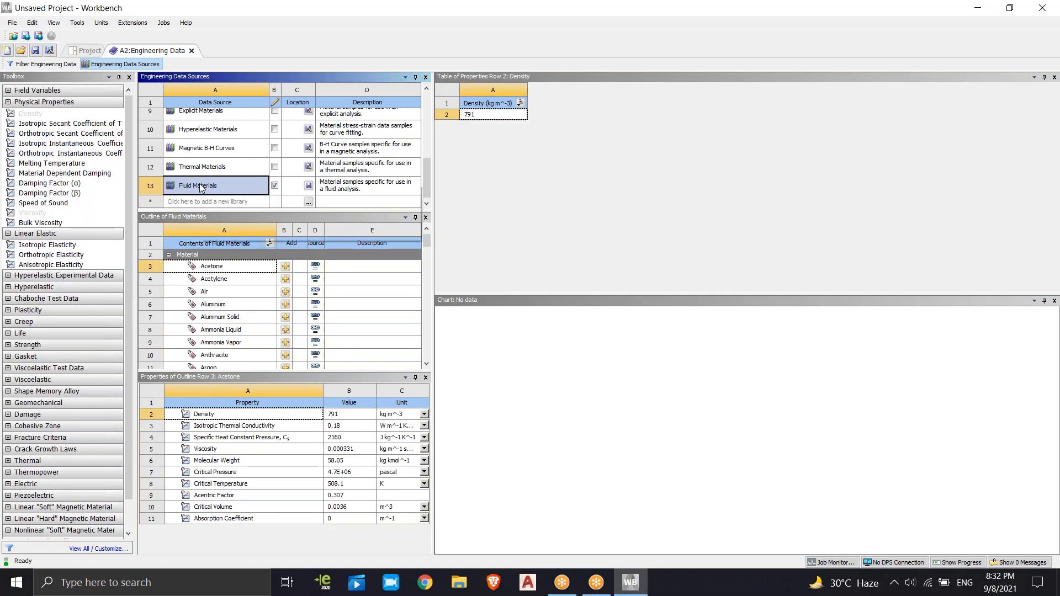
pyautogui.rightClick(201, 186)
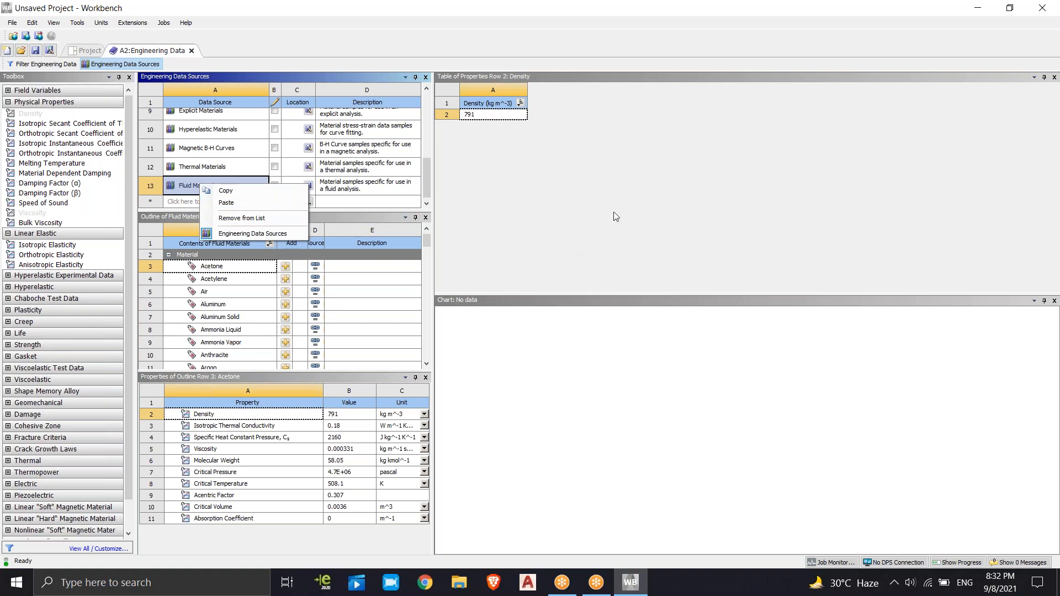
pyautogui.click(234, 202)
pyautogui.moveTo(425, 247); pyautogui.dragTo(440, 319)
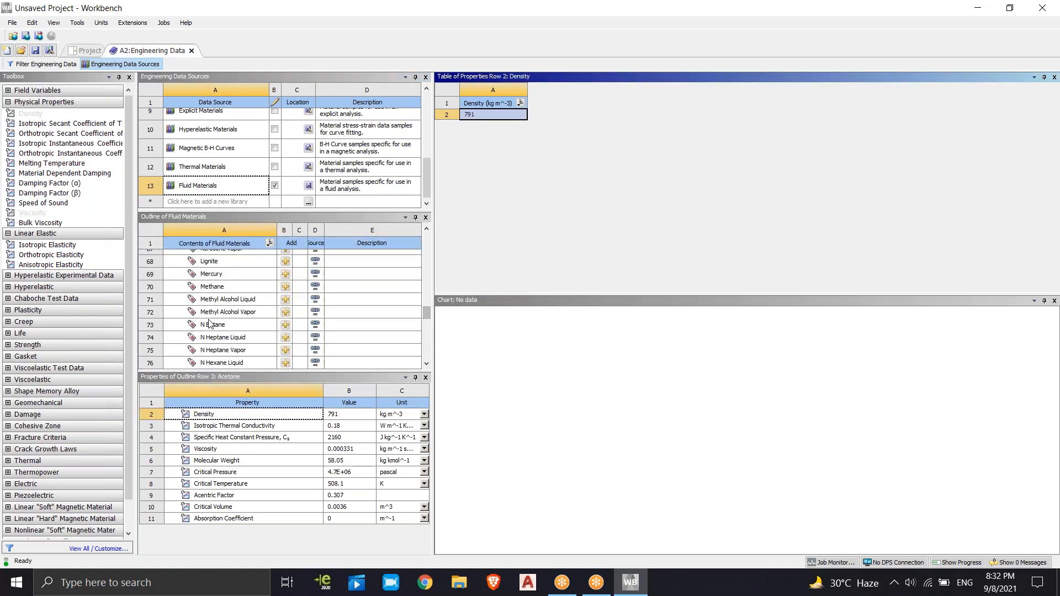
pyautogui.click(212, 325)
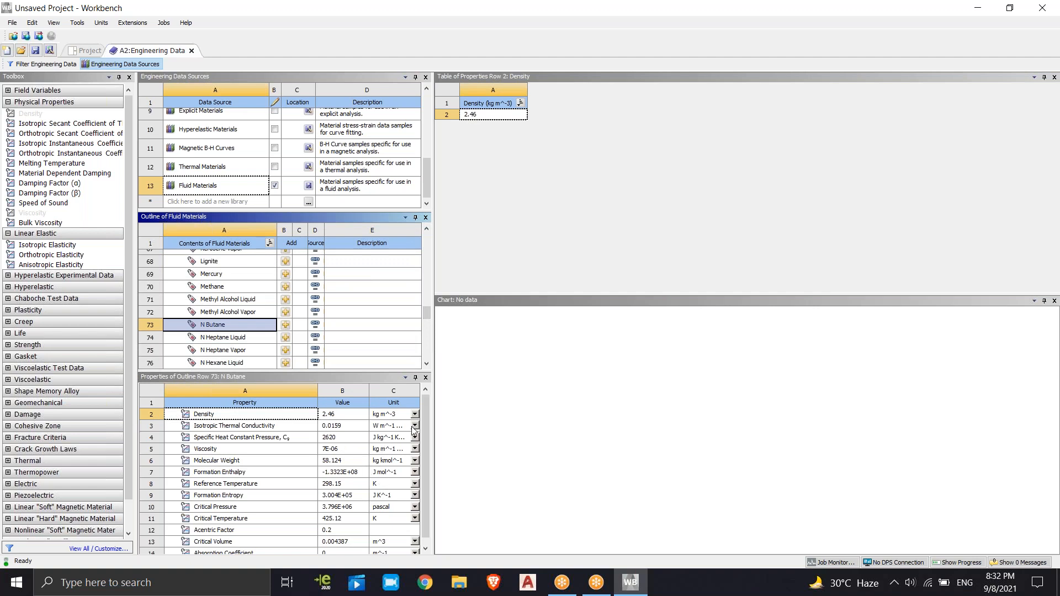
pyautogui.click(482, 184)
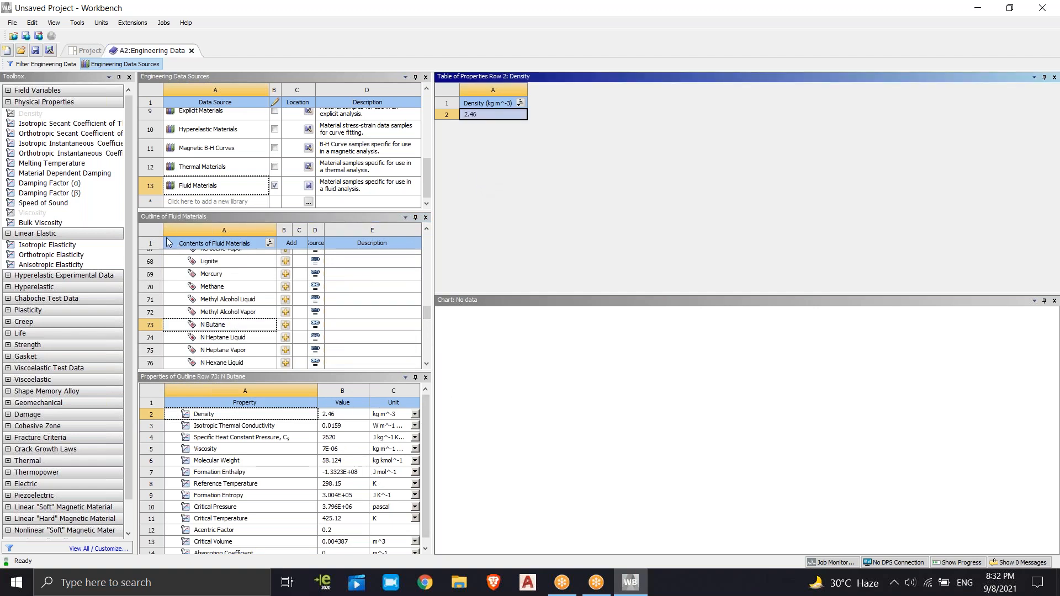
# Try to paste the copied Fluid Materials entry as a new library at the end of the data source list
pyautogui.doubleClick(189, 189)
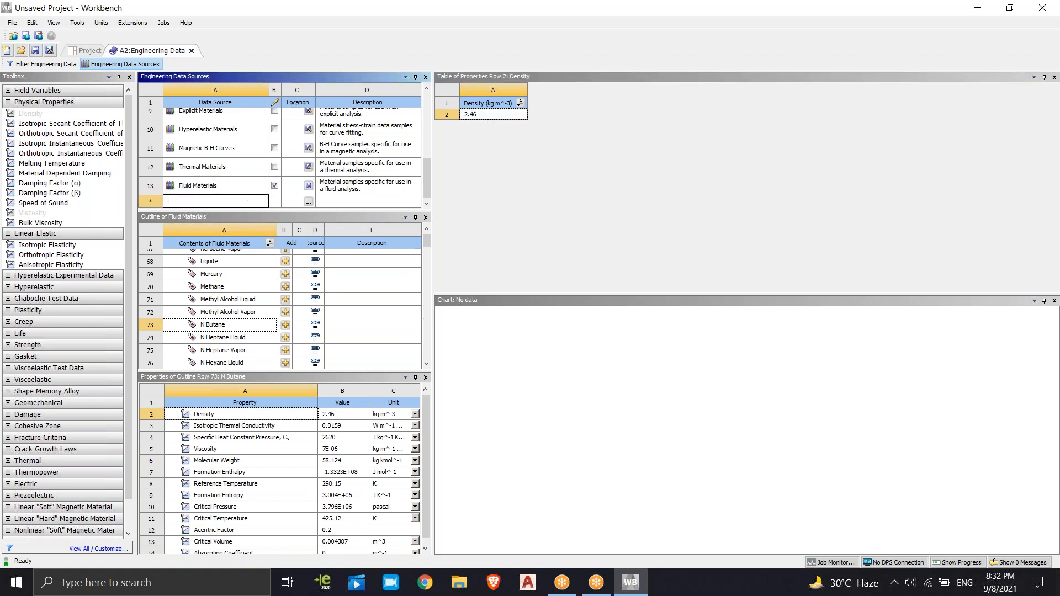
pyautogui.click(205, 167)
pyautogui.click(204, 202)
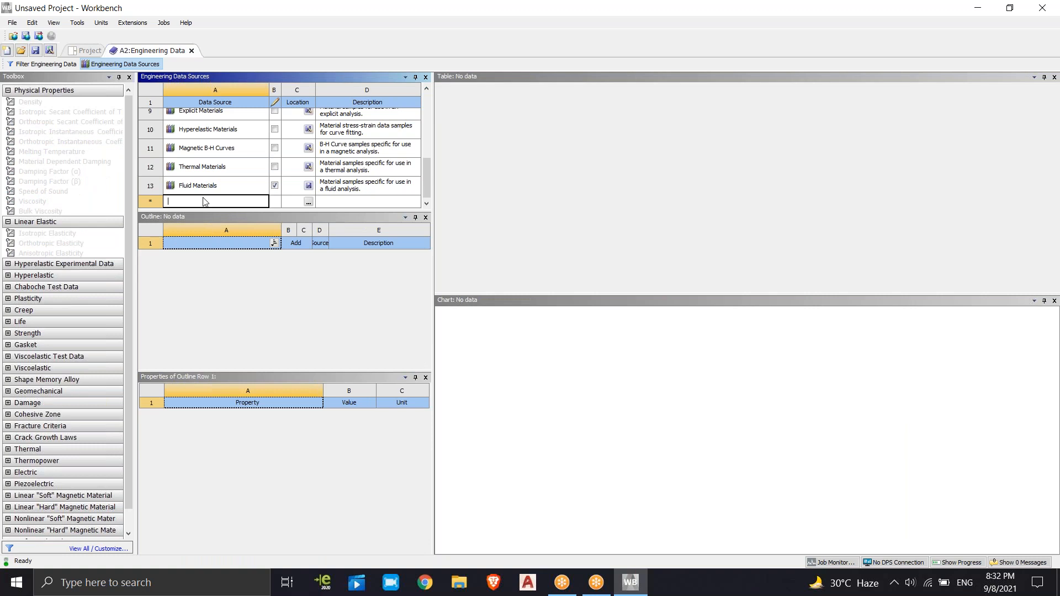
pyautogui.rightClick(204, 202)
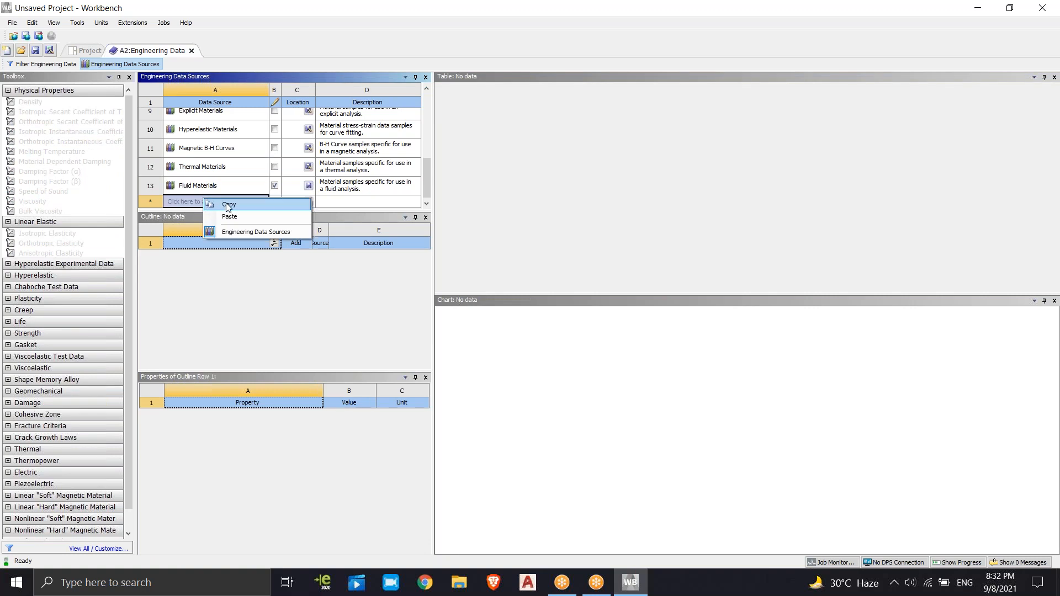
pyautogui.click(237, 216)
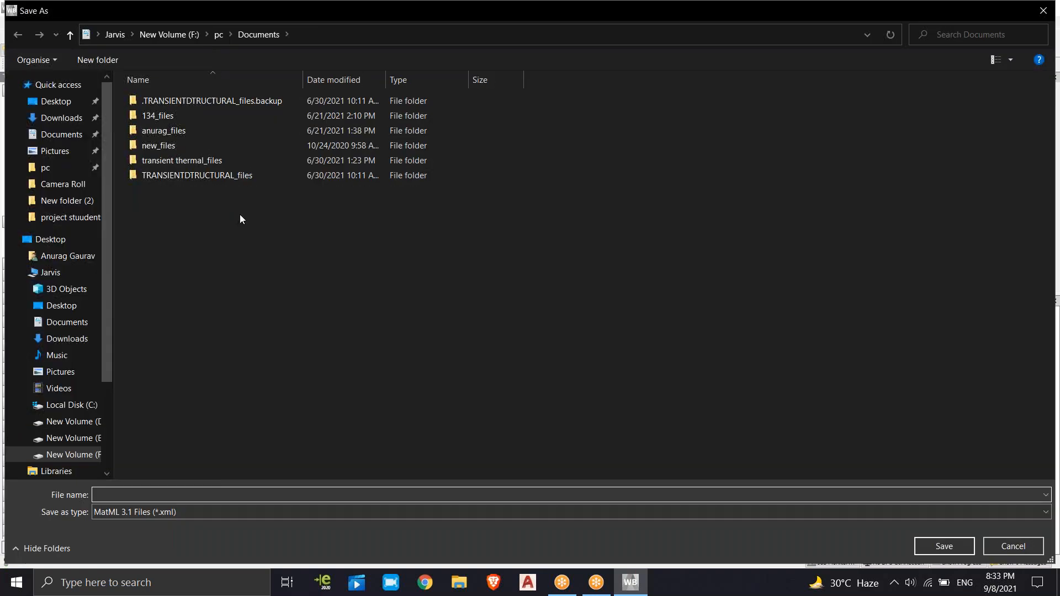
pyautogui.click(1043, 10)
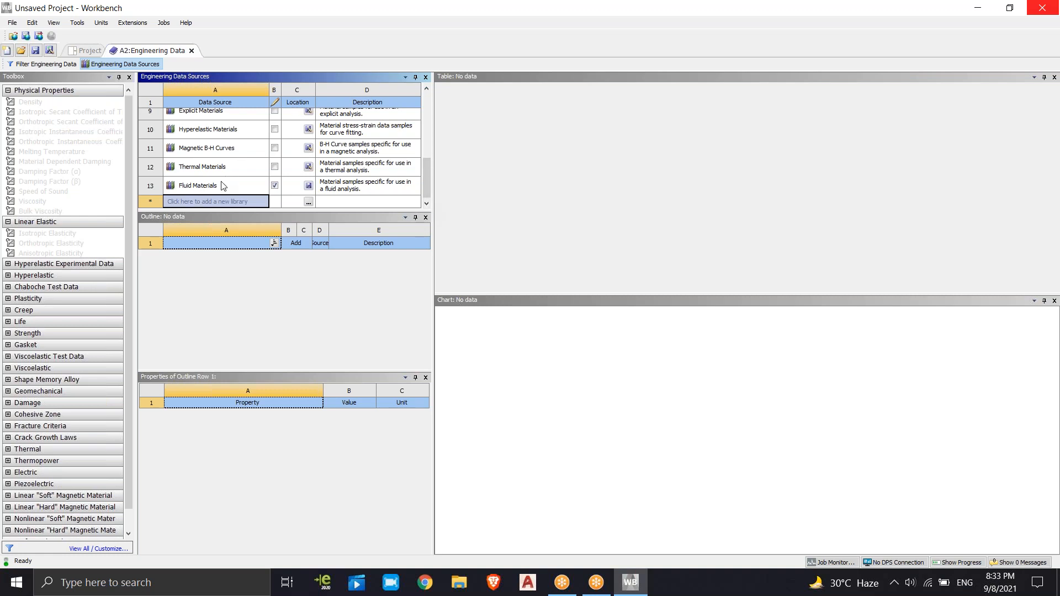
# Display the contents of the General Materials library and inspect the properties of Gray Cast Iron
pyautogui.moveTo(425, 179); pyautogui.dragTo(428, 136)
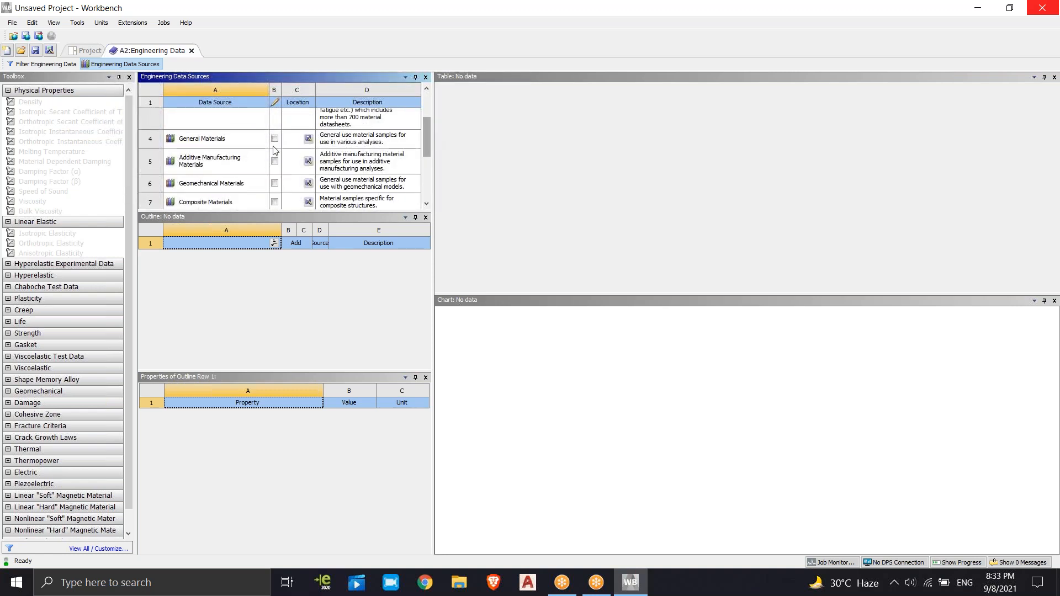
pyautogui.click(210, 139)
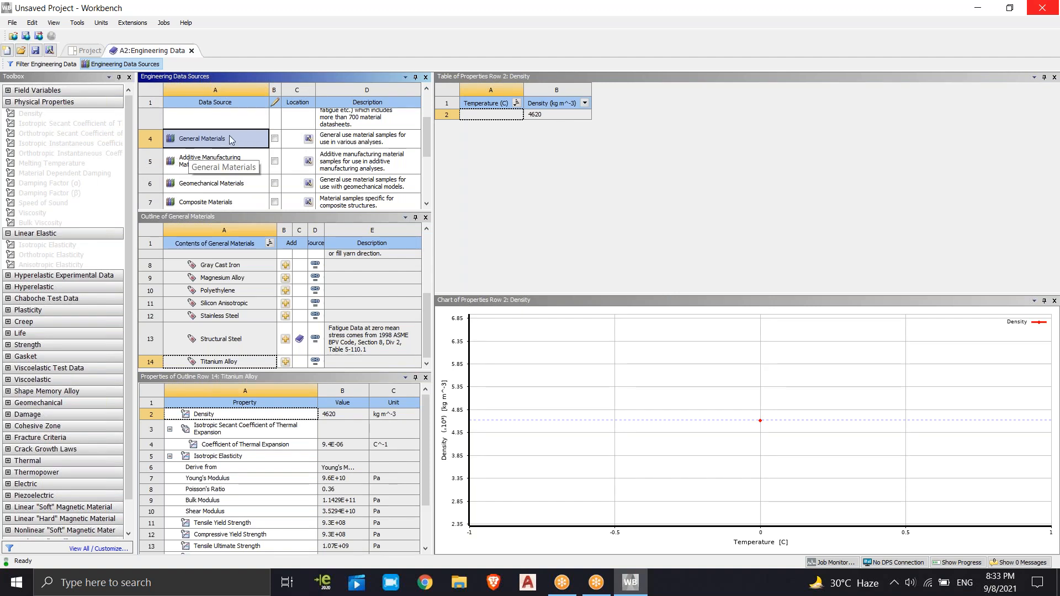
pyautogui.click(223, 268)
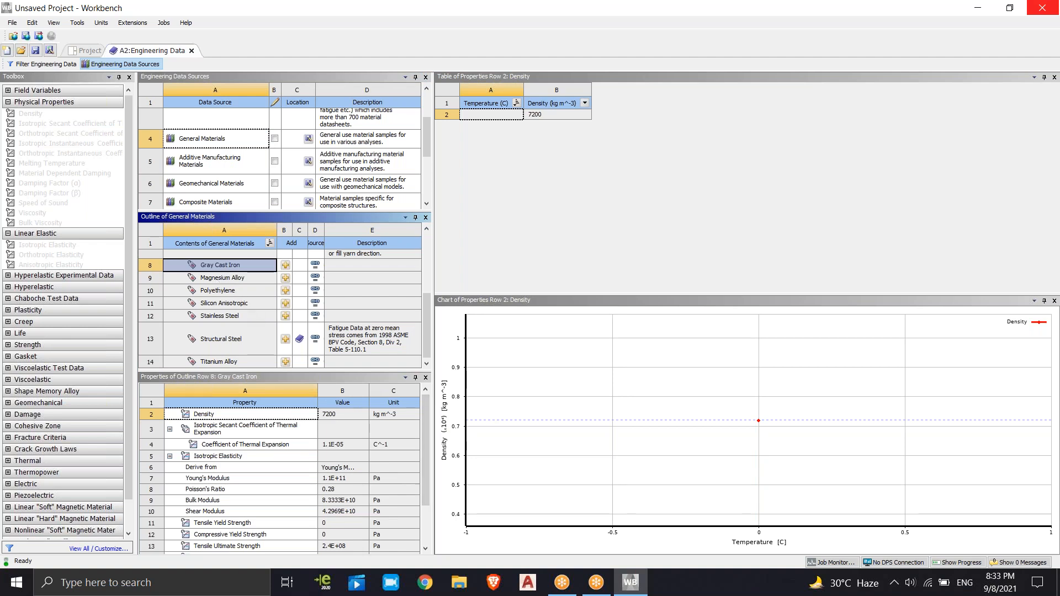
# Inspect all the properties of Magnesium Alloy, widening the library and property tables for readability
pyautogui.click(221, 279)
pyautogui.moveTo(434, 364); pyautogui.dragTo(543, 381)
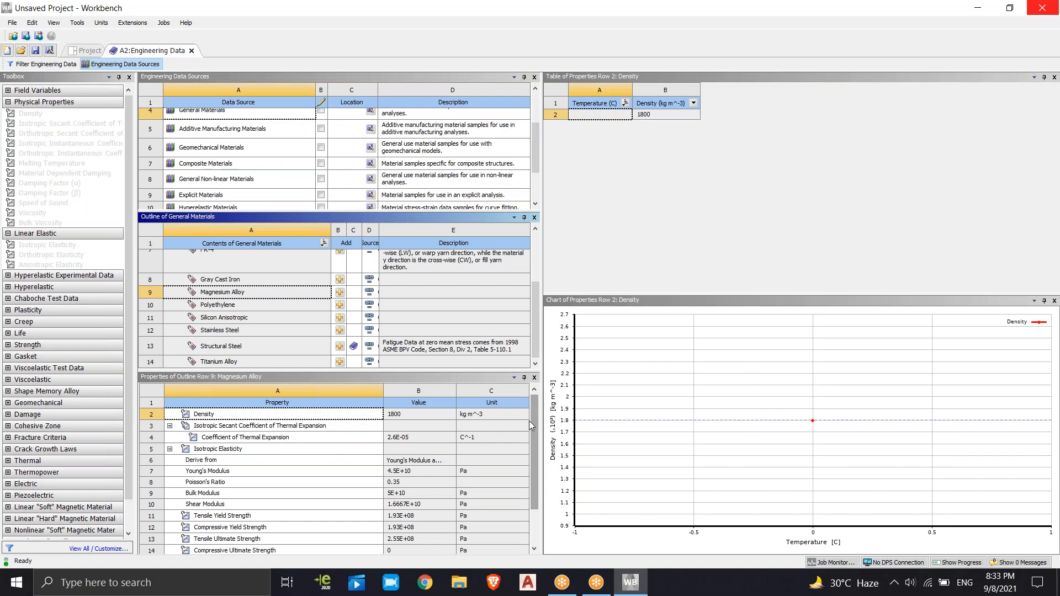
pyautogui.moveTo(535, 412); pyautogui.dragTo(535, 463)
pyautogui.scroll(2, 190, 456)
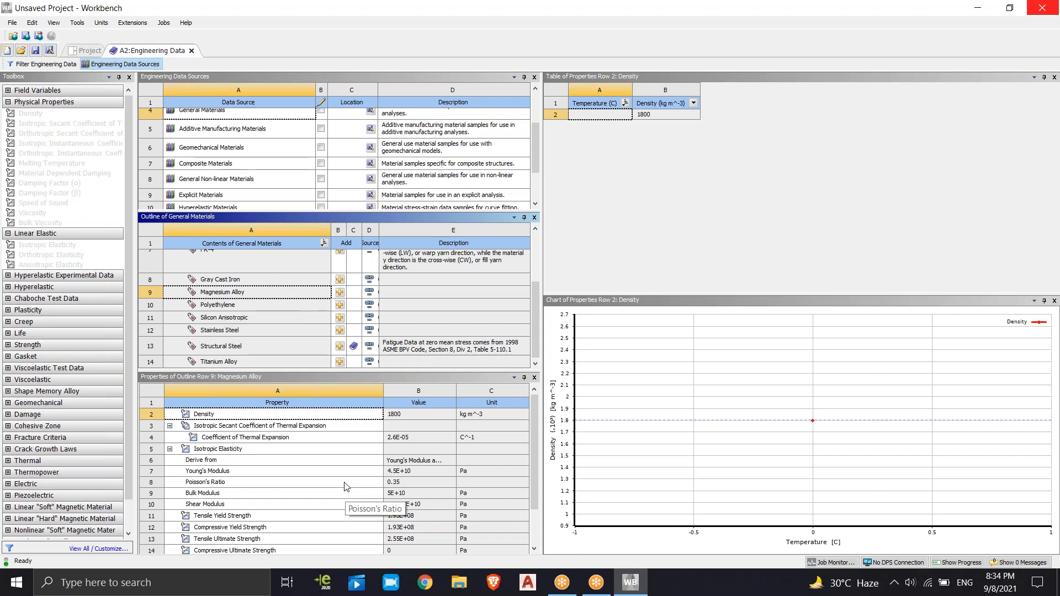
pyautogui.scroll(-2, 347, 487)
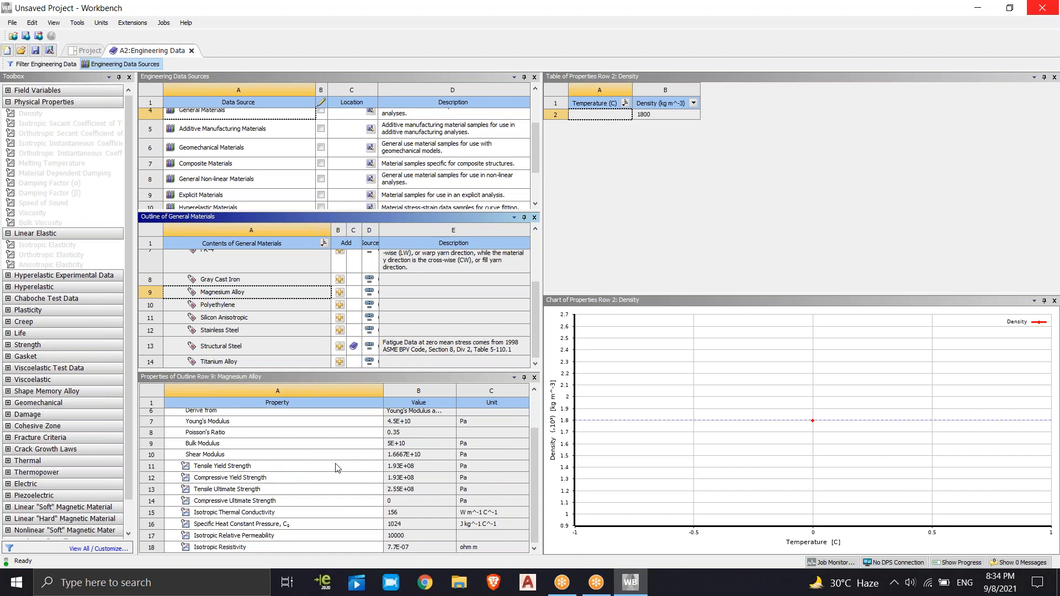
pyautogui.scroll(3, 234, 466)
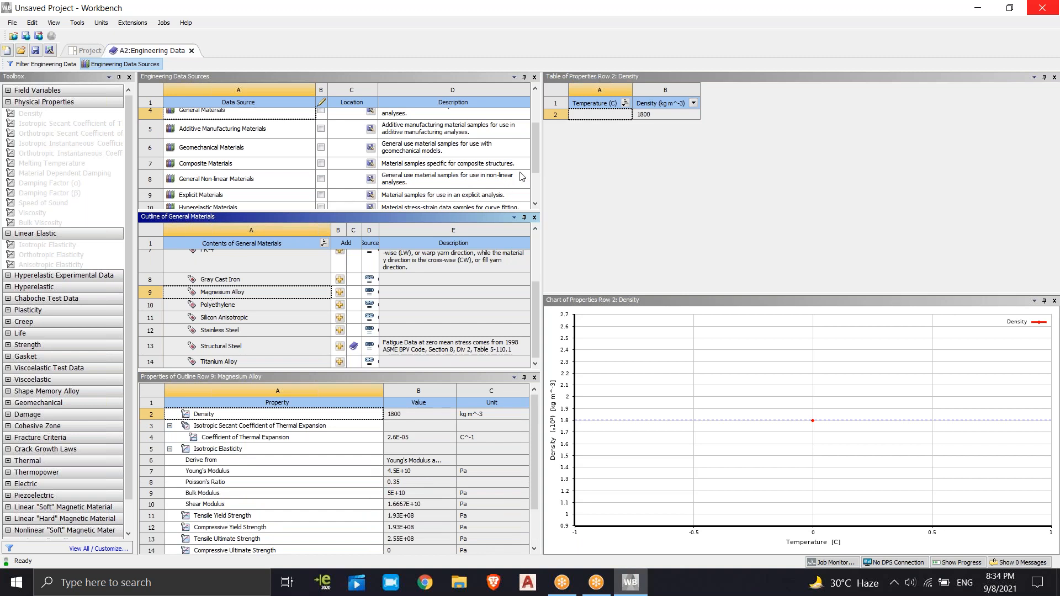
# Look through the list of data sources from General Materials onward and display the Magnetic B-H Curves library
pyautogui.moveTo(538, 147); pyautogui.dragTo(537, 171)
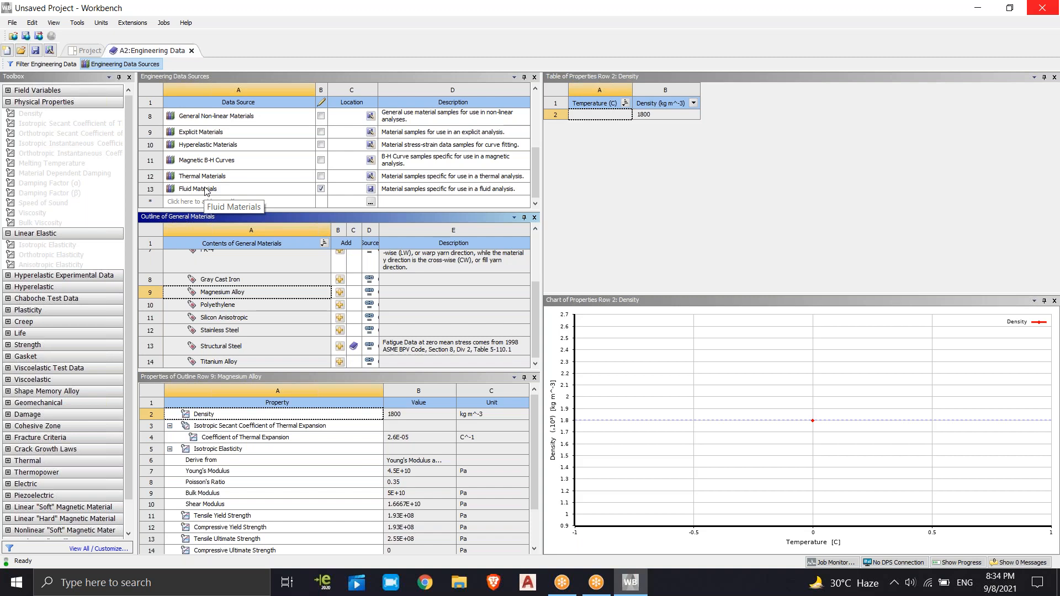
pyautogui.scroll(3, 204, 188)
pyautogui.click(218, 155)
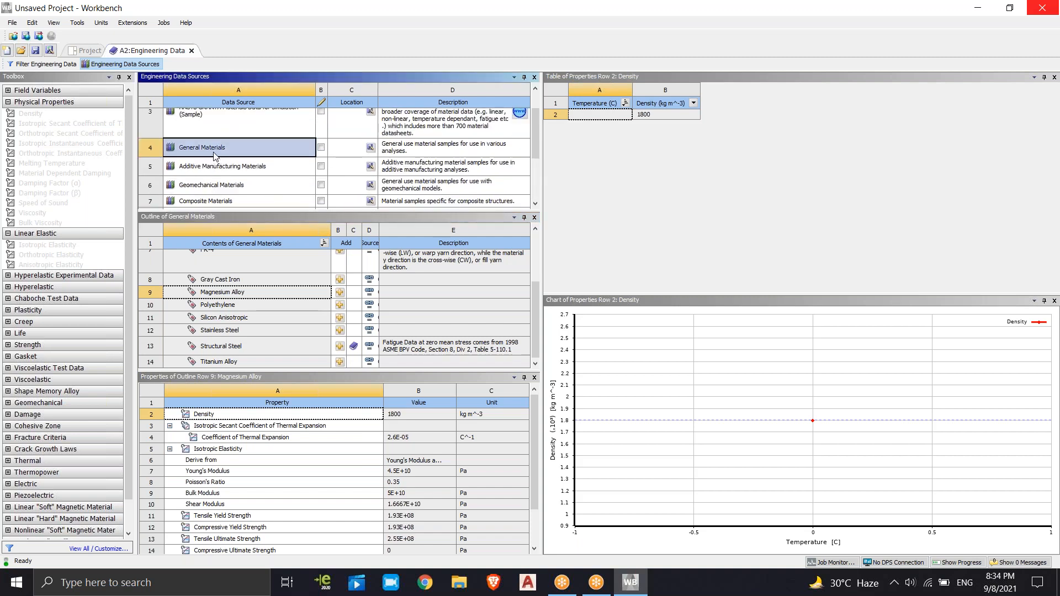
pyautogui.scroll(-3, 214, 154)
pyautogui.scroll(3, 215, 153)
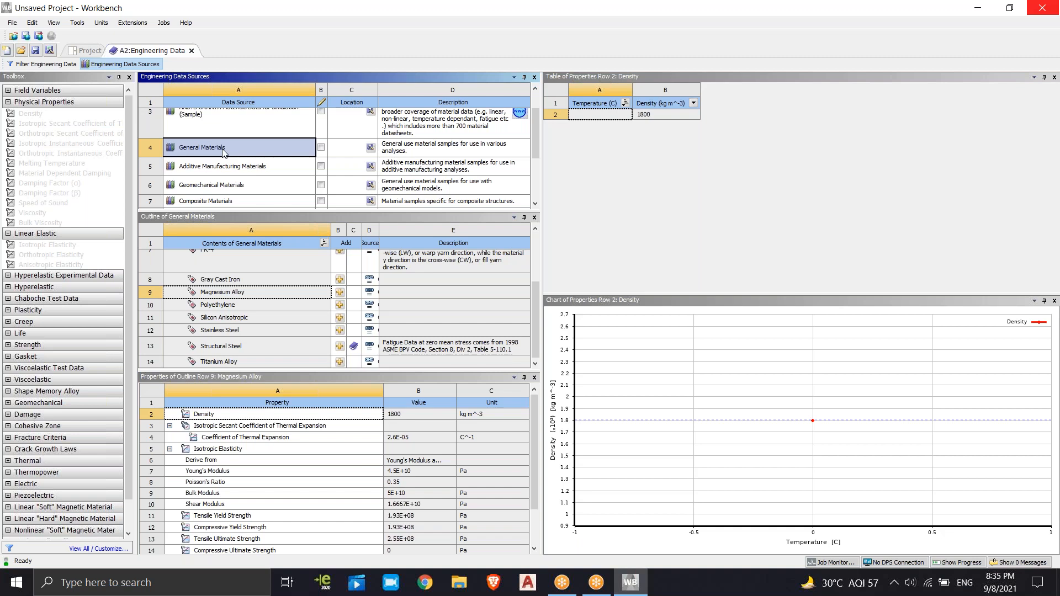
pyautogui.scroll(2, 227, 140)
pyautogui.scroll(-3, 213, 142)
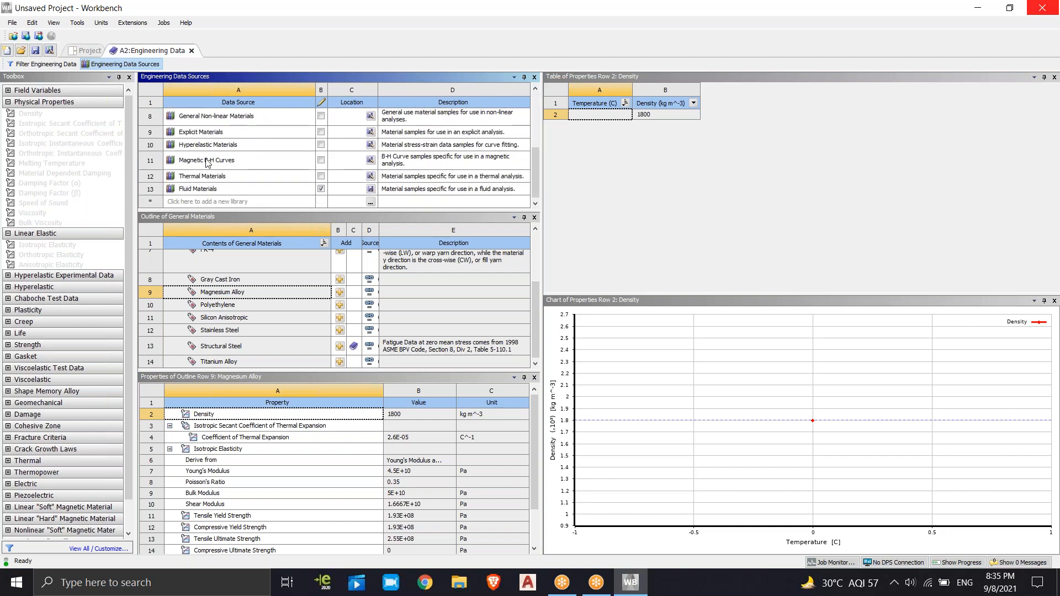
pyautogui.click(204, 160)
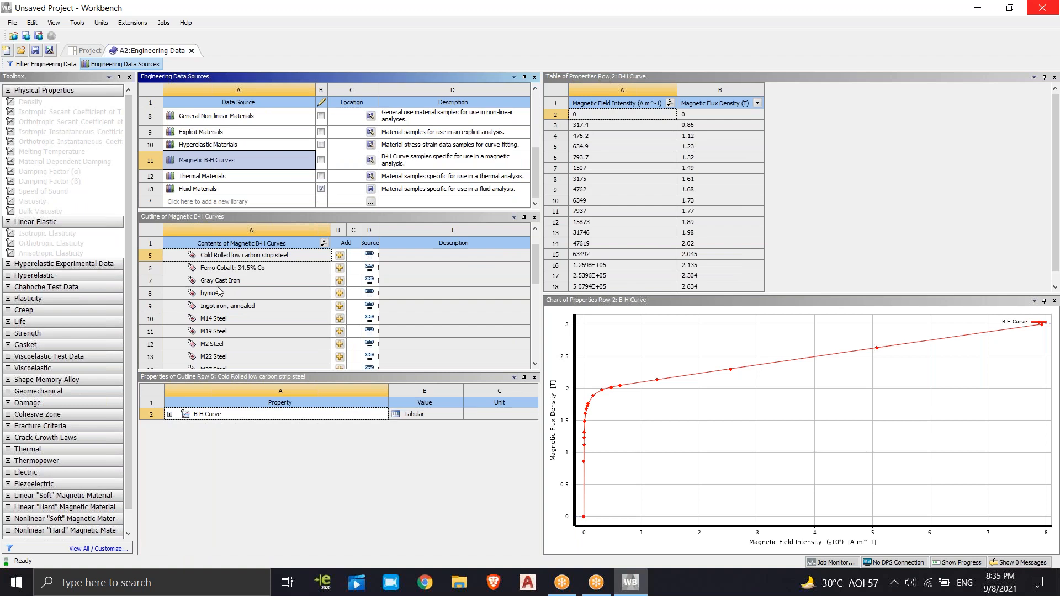
# Display the Explicit Materials library and inspect the density property of AL 1100-O
pyautogui.click(194, 201)
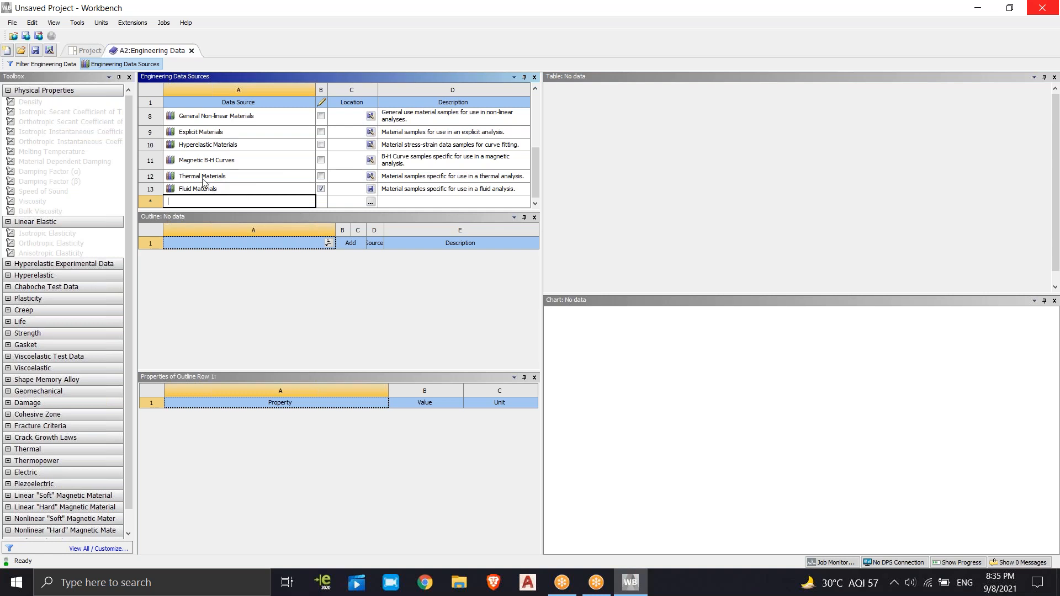
pyautogui.click(207, 133)
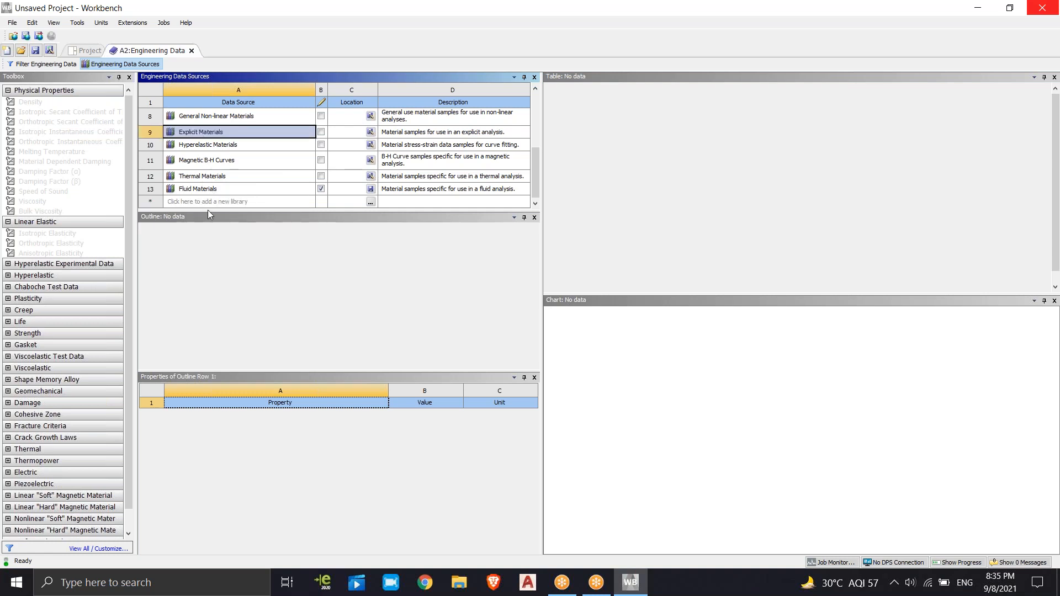
pyautogui.click(196, 134)
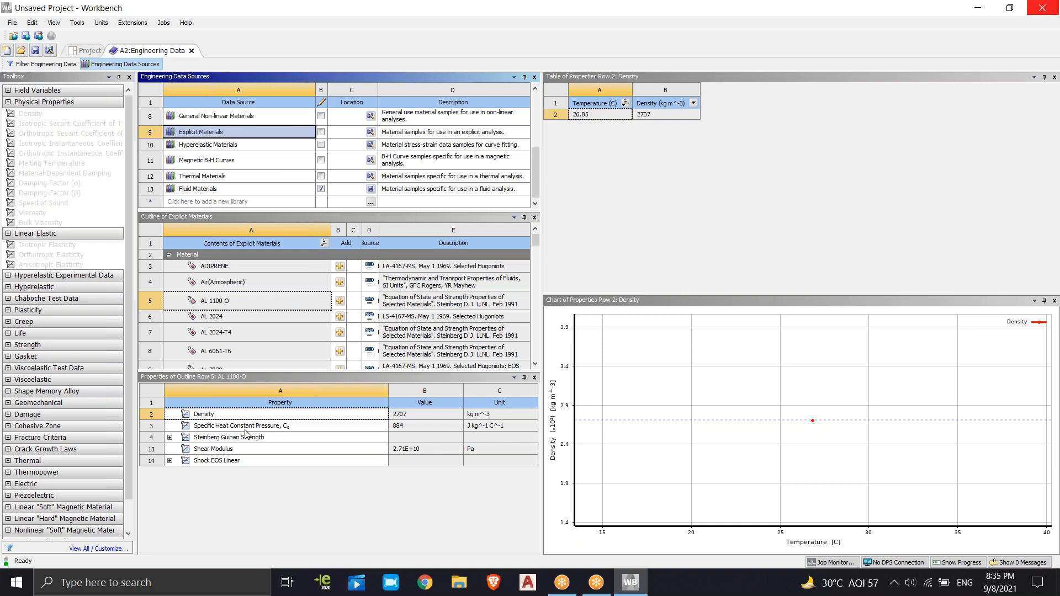
pyautogui.click(323, 418)
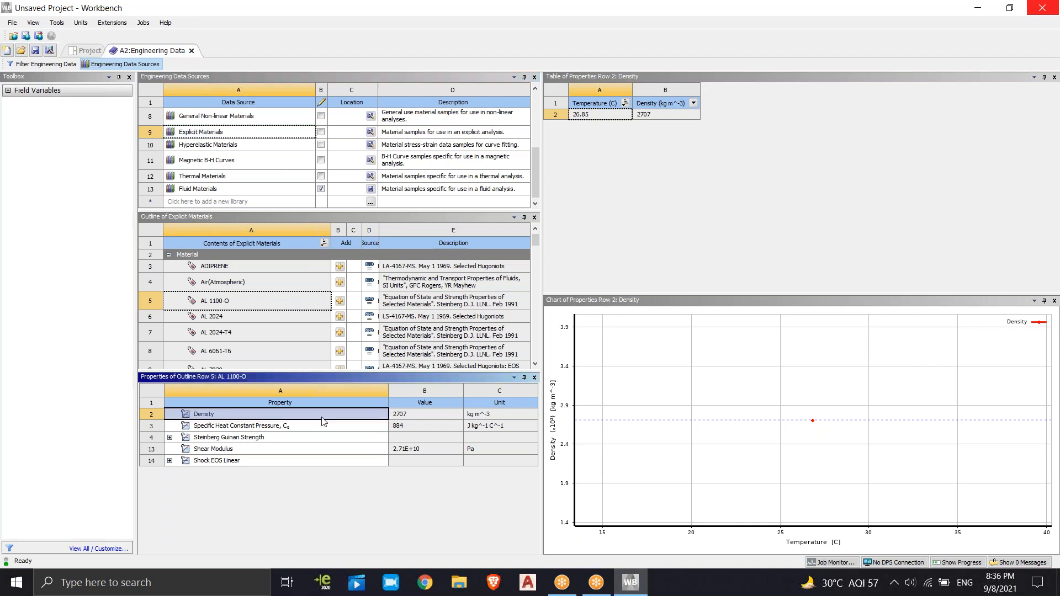
pyautogui.rightClick(324, 421)
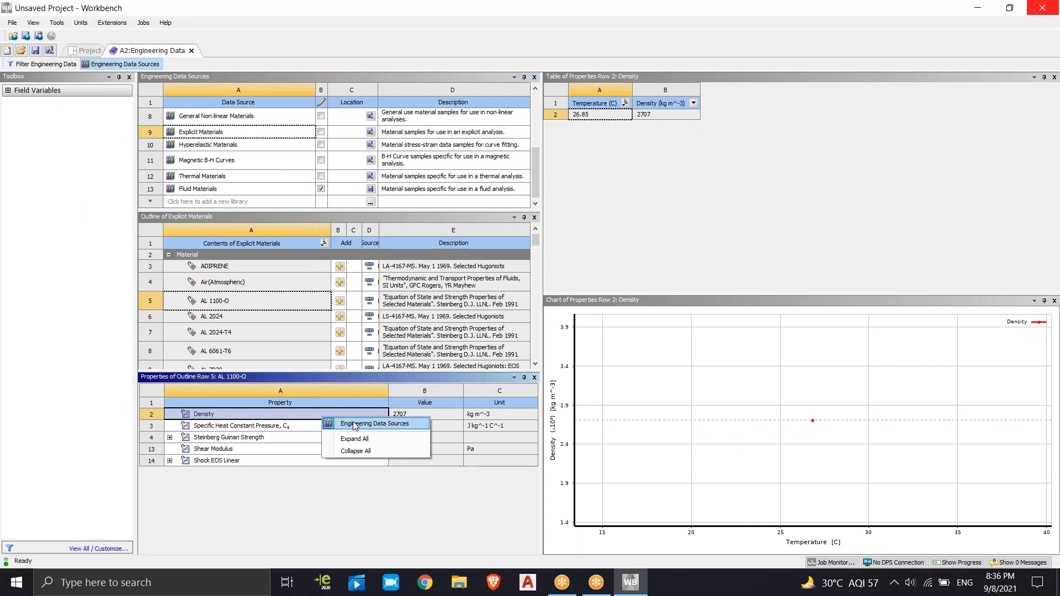
pyautogui.click(315, 431)
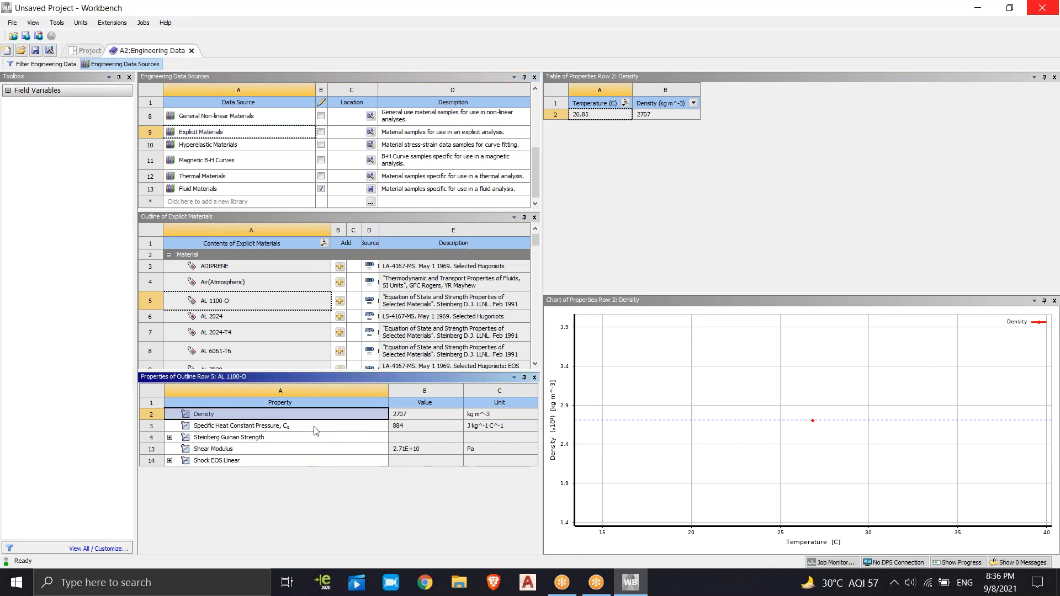
pyautogui.click(584, 184)
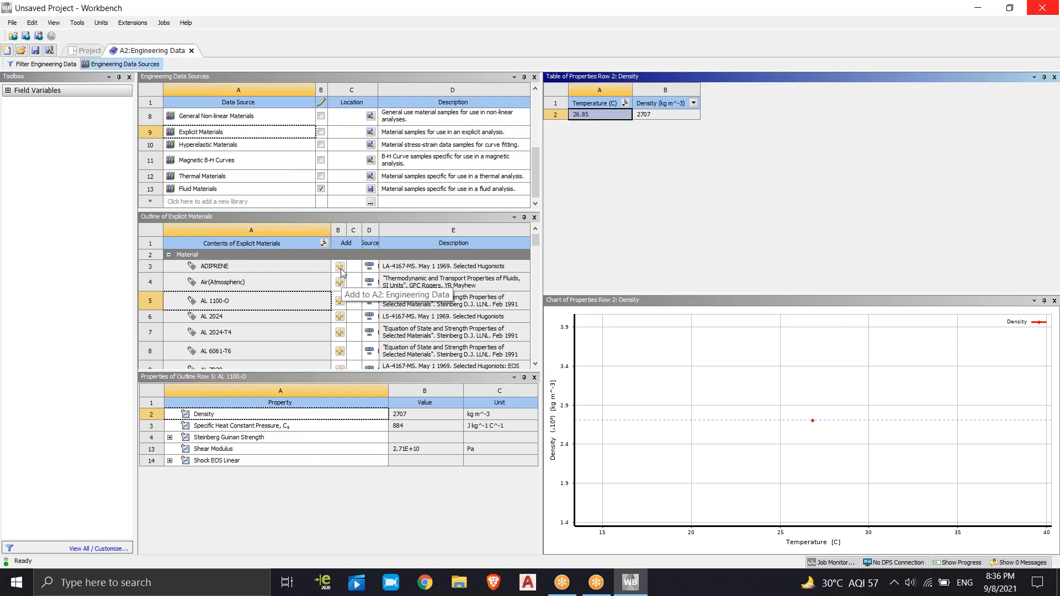
pyautogui.click(225, 302)
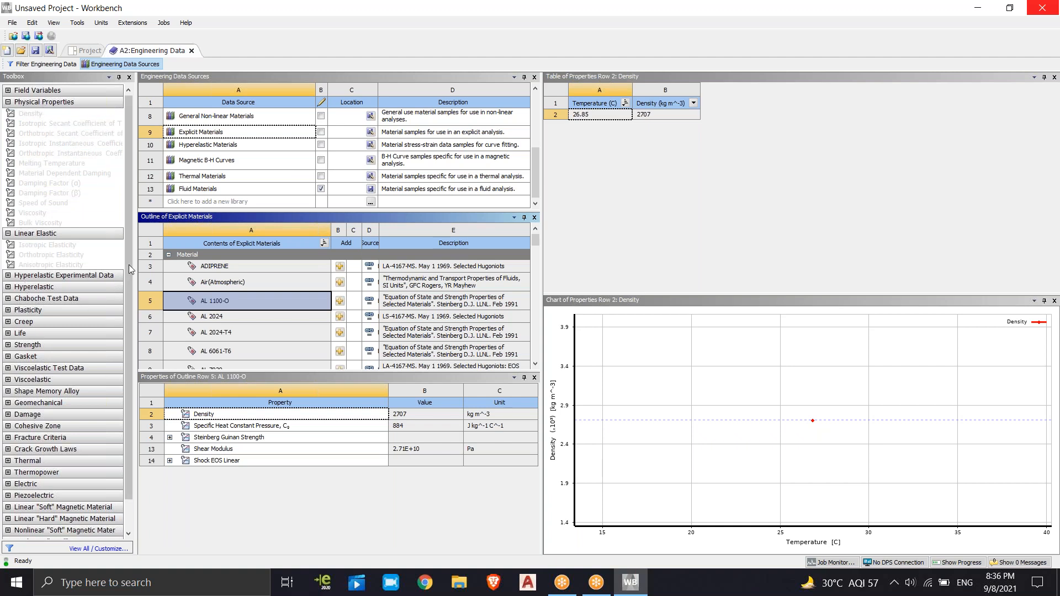
# Review the models in the Creep category of the property toolbox and collapse the category again
pyautogui.scroll(-1, 128, 266)
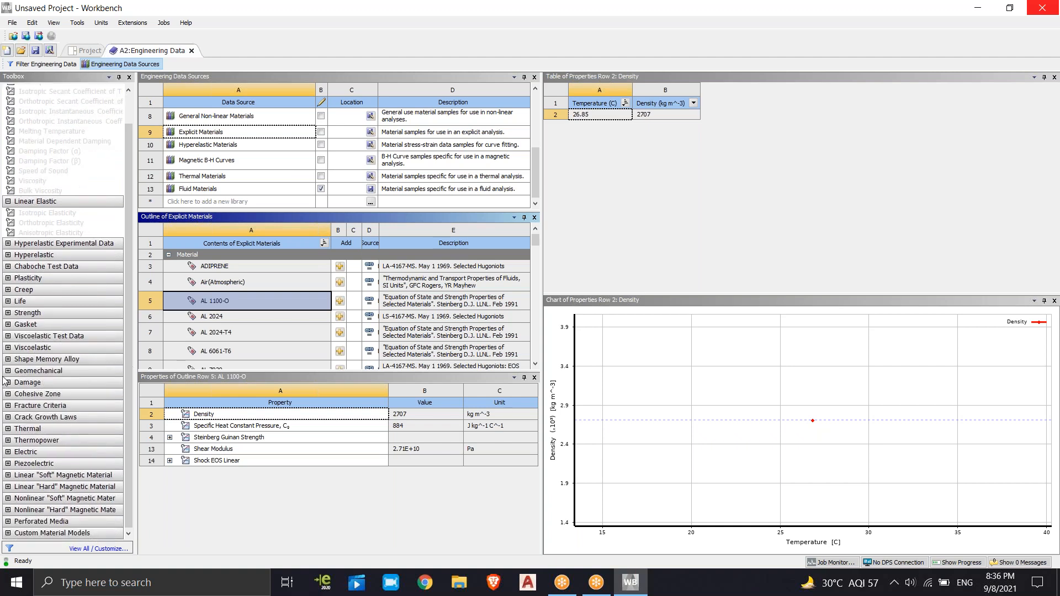
pyautogui.click(8, 290)
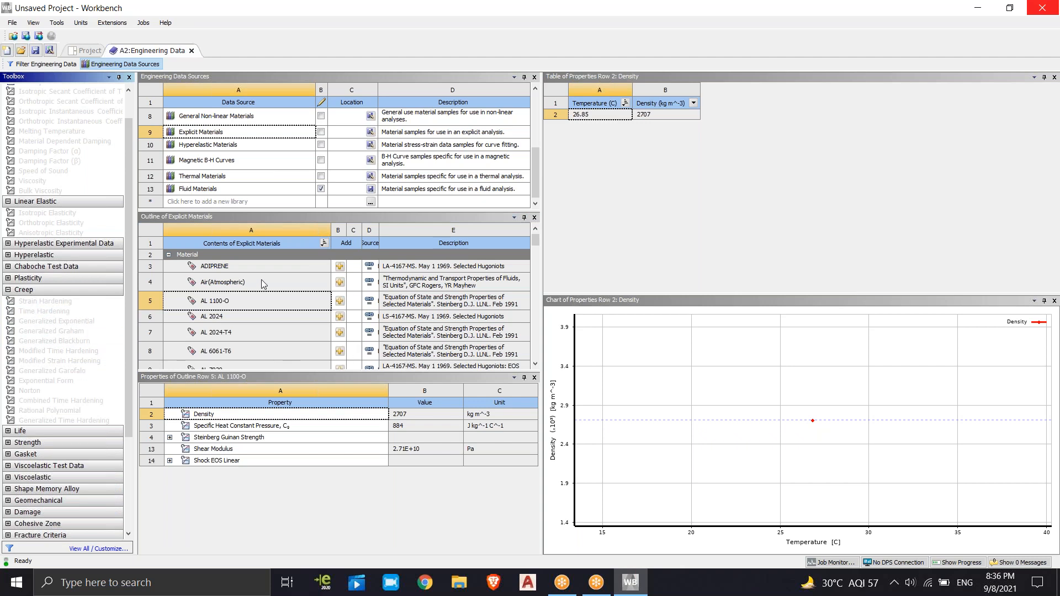
pyautogui.click(8, 289)
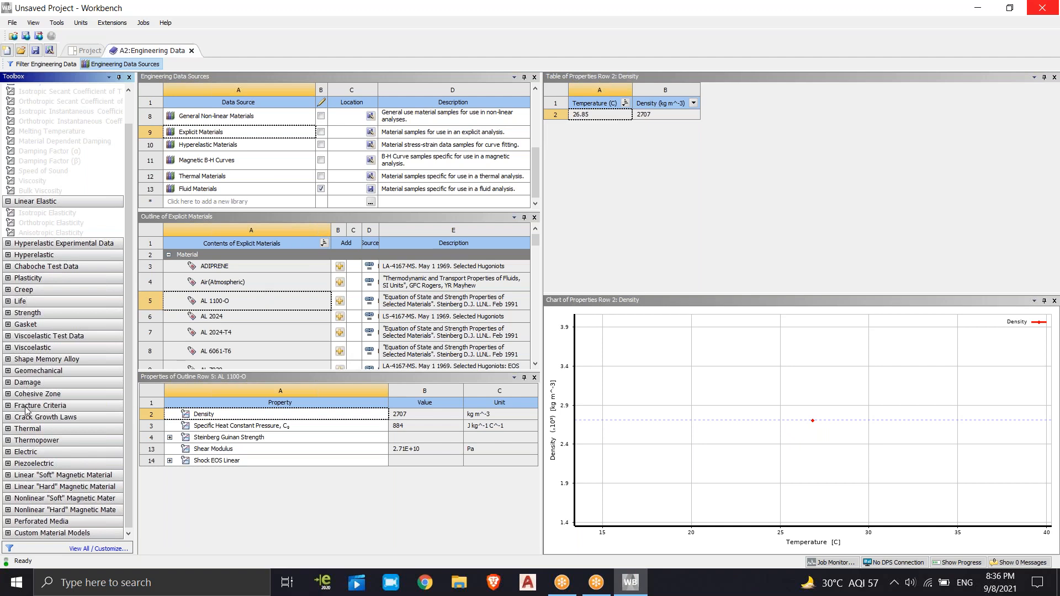
# Display the Hyperelastic Materials library with the uniaxial test data of Elastomer Sample (Mooney-Rivlin)
pyautogui.click(200, 156)
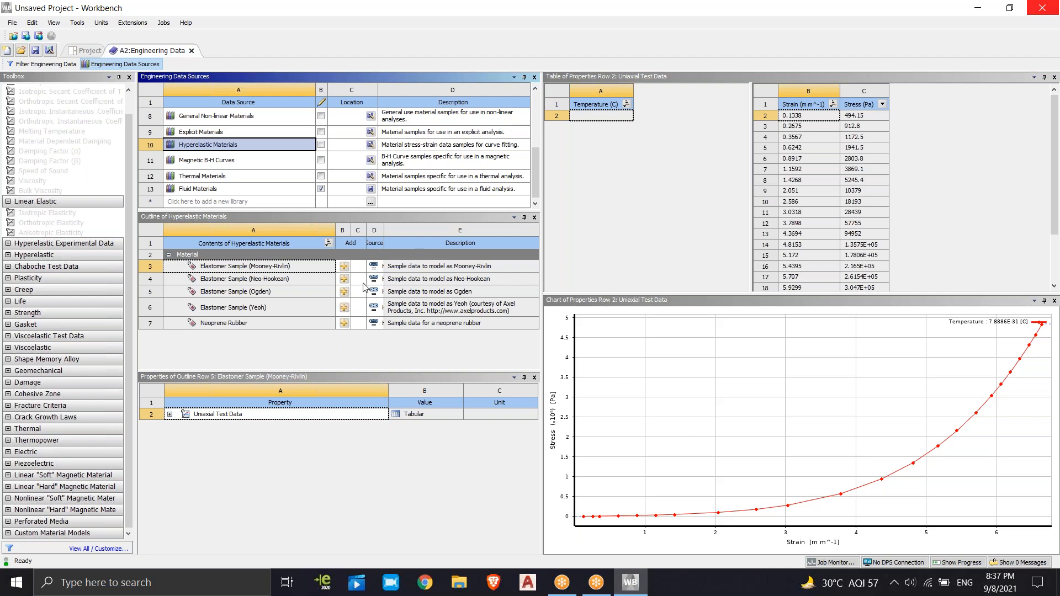
# Display the ANSYS GRANTA Materials Data for Simulation (Sample) library and try to add the Frequency field variable to the density table of Air, gas
pyautogui.moveTo(383, 282)
pyautogui.scroll(3, 227, 116)
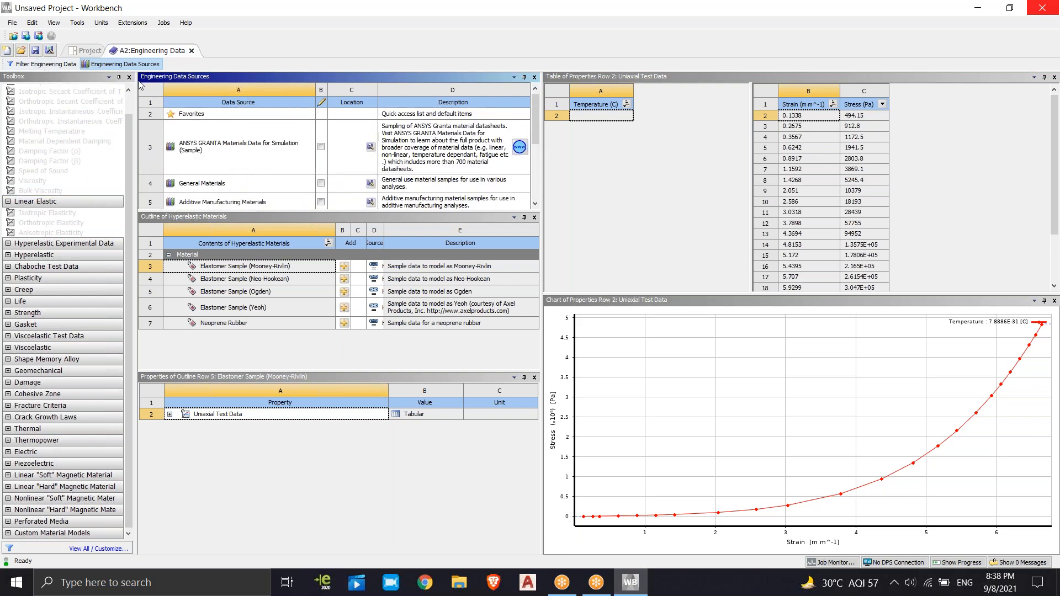
pyautogui.scroll(2, 132, 147)
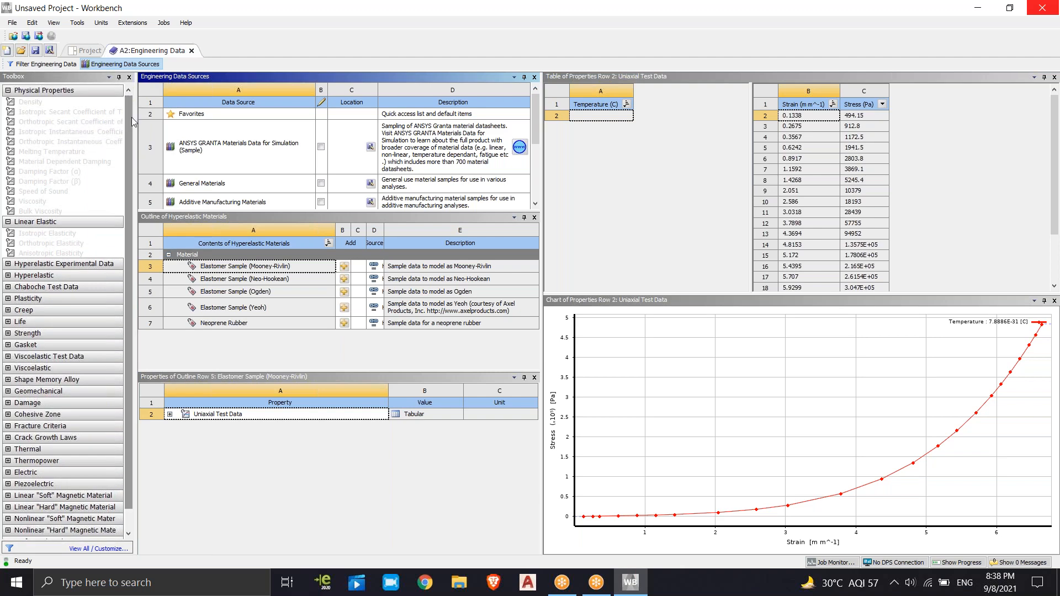
pyautogui.click(201, 151)
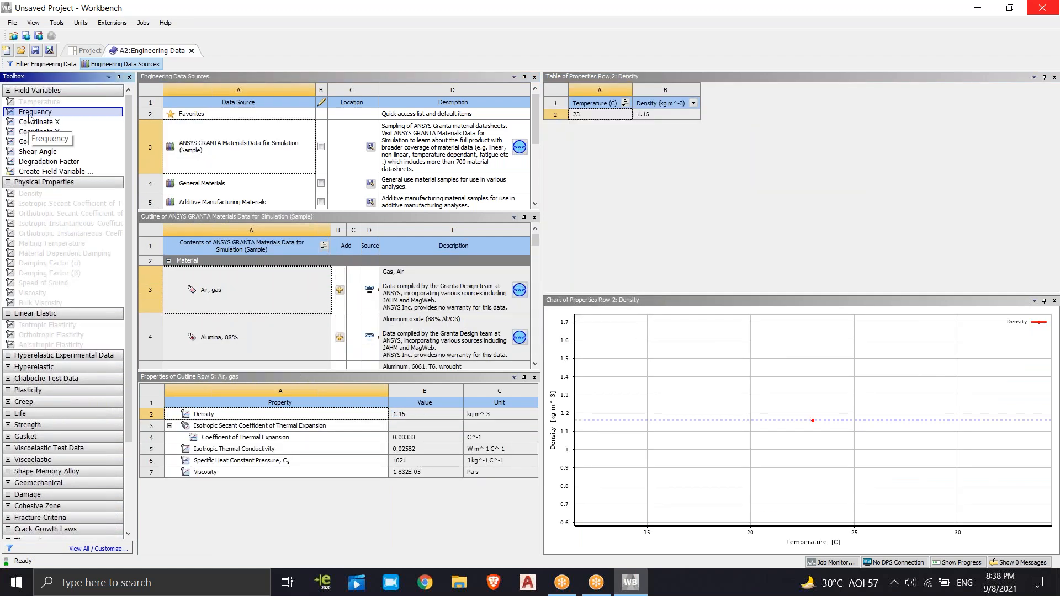
pyautogui.moveTo(30, 118); pyautogui.dragTo(568, 162)
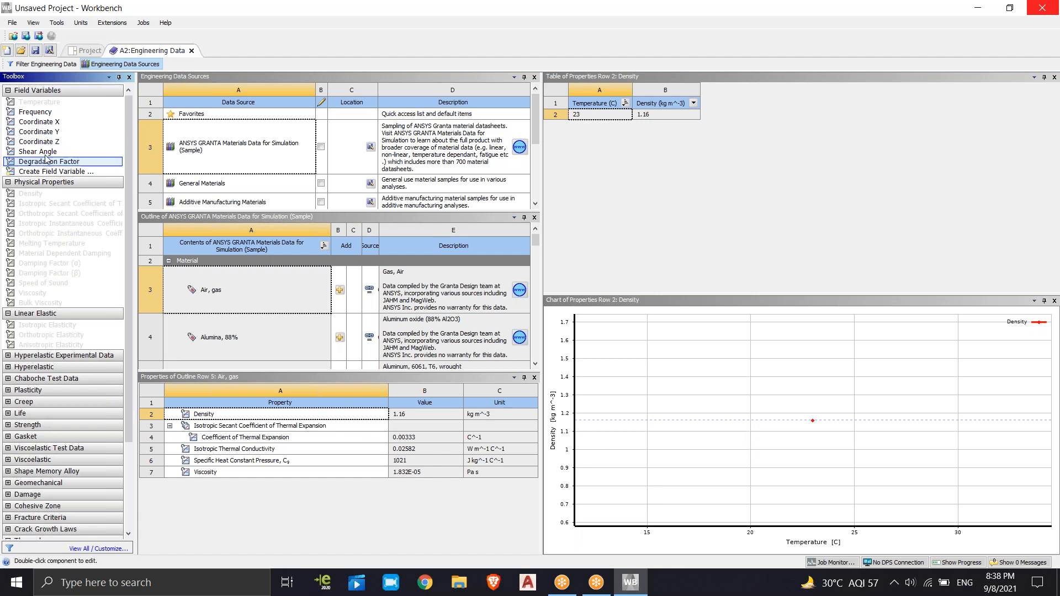
# Inspect the Isotropic Secant Coefficient of Thermal Expansion of Air, gas and browse the GRANTA materials to the end of the list
pyautogui.click(253, 294)
pyautogui.click(169, 426)
pyautogui.click(169, 426)
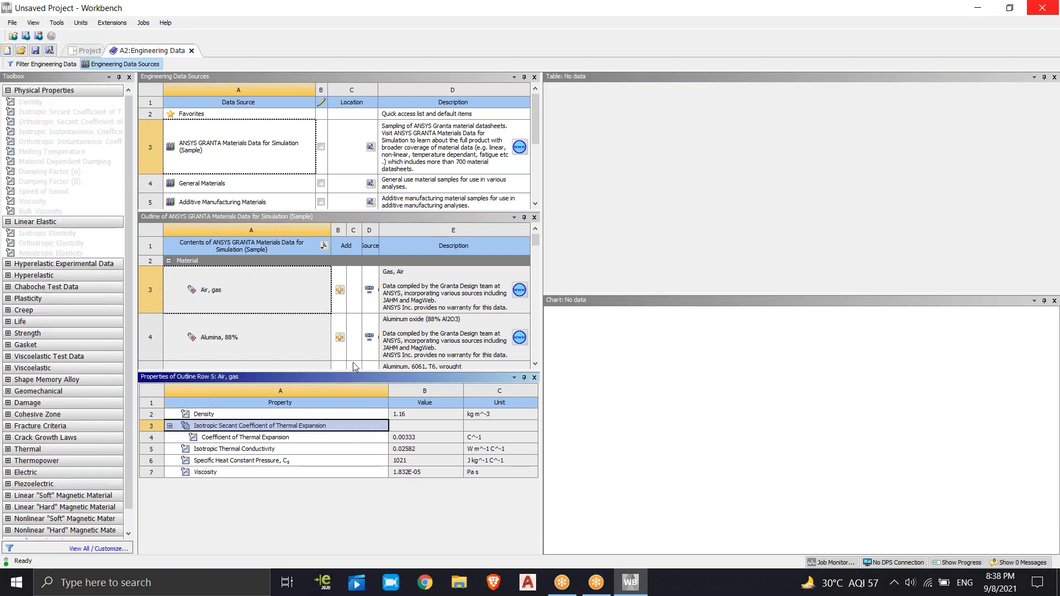
pyautogui.moveTo(533, 235); pyautogui.dragTo(534, 351)
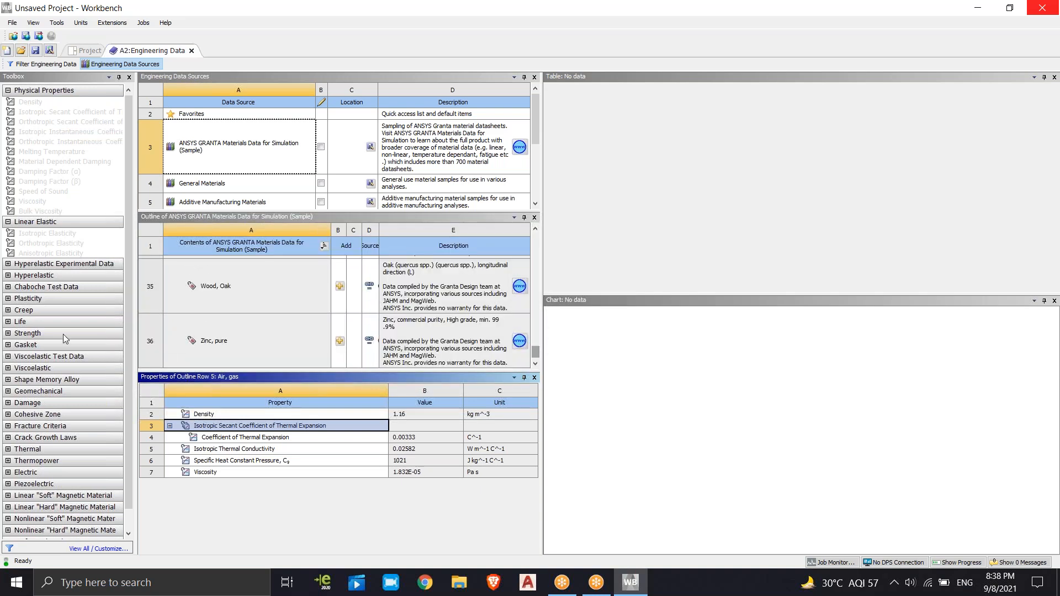
# Expand the Life category of the property toolbox, then close the Engineering Data workspace to return to the project schematic
pyautogui.click(7, 322)
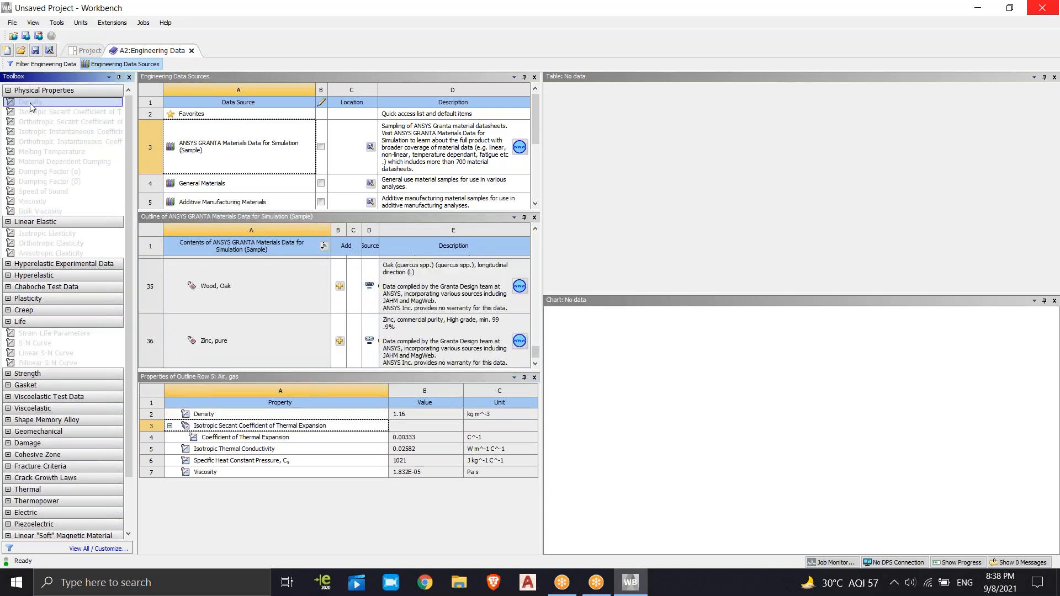
pyautogui.click(80, 23)
pyautogui.click(80, 23)
pyautogui.click(143, 22)
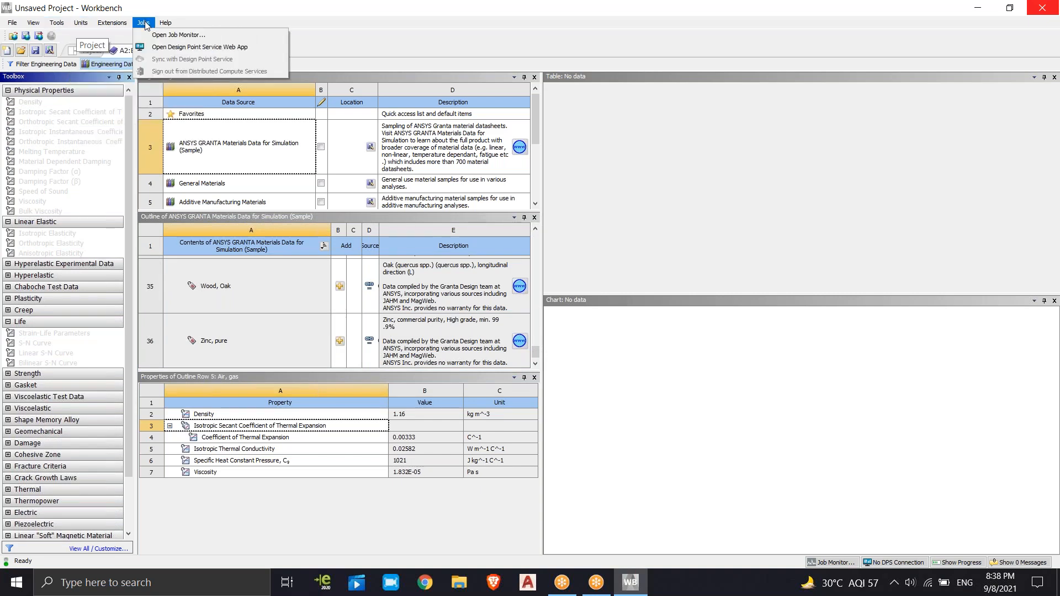
pyautogui.click(145, 23)
pyautogui.click(193, 53)
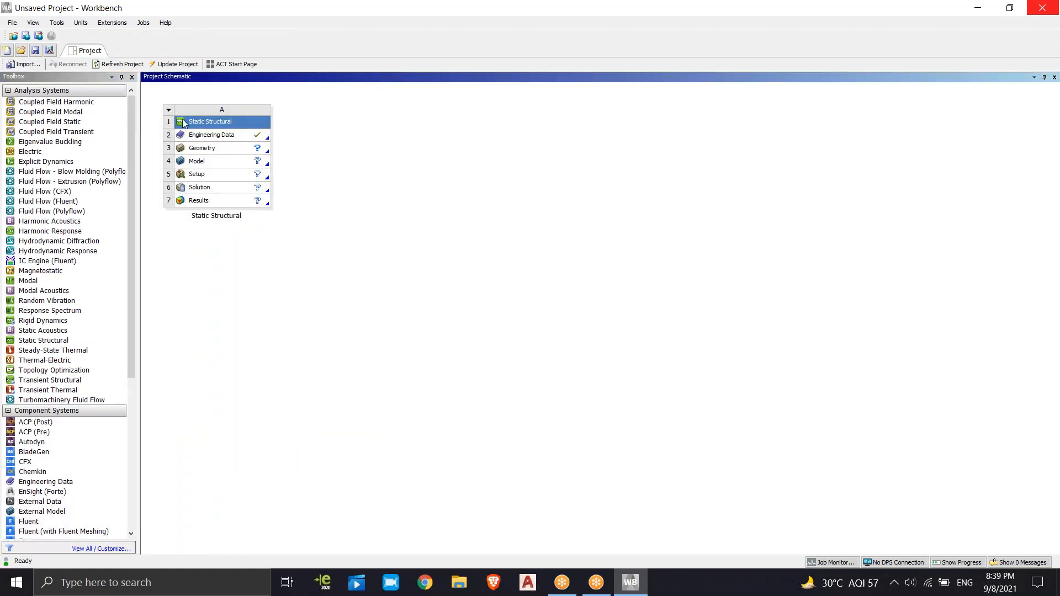
# Transfer data into the Engineering Data cell of the Static Structural system from a new External Model system
pyautogui.click(212, 138)
pyautogui.rightClick(211, 135)
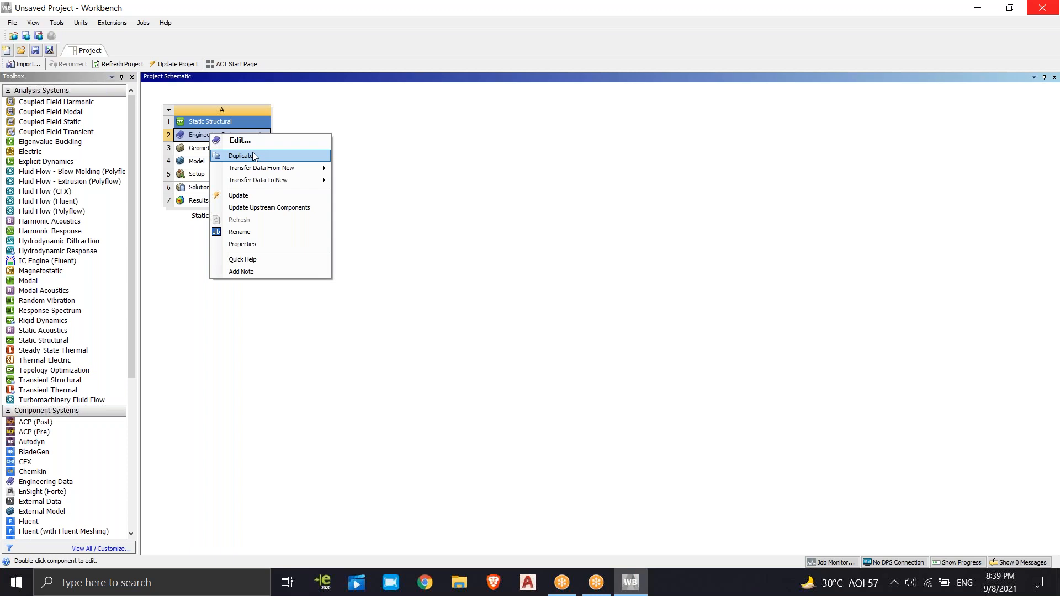
pyautogui.moveTo(258, 172)
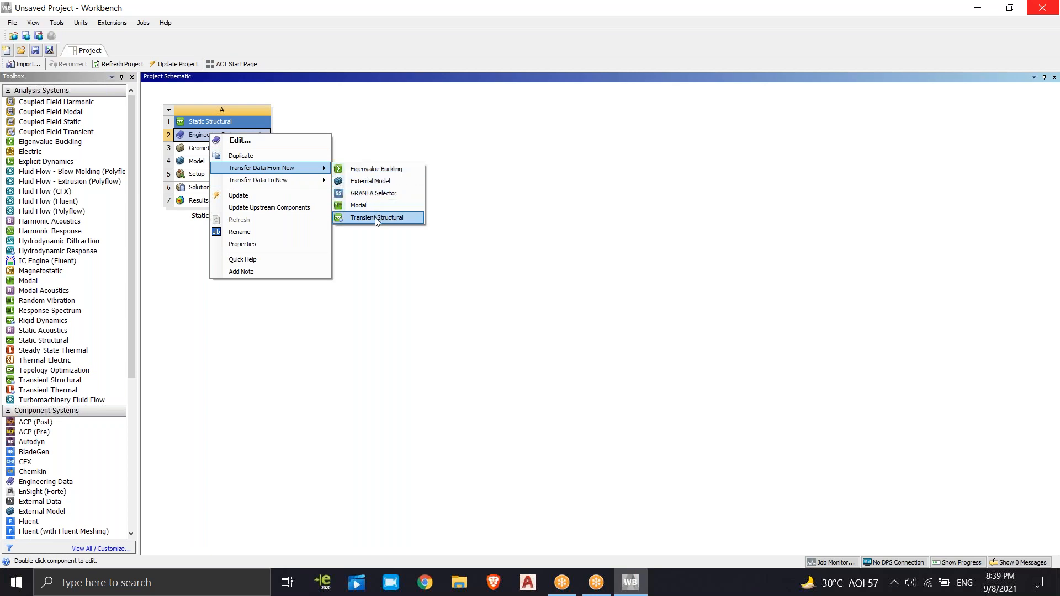
pyautogui.click(368, 181)
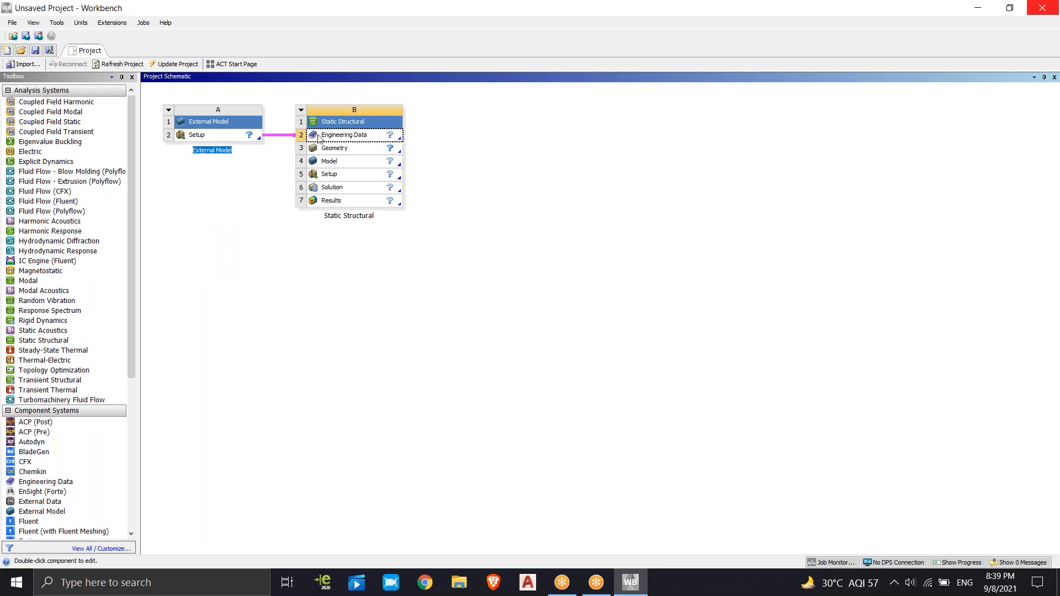
# Delete the linked External Model system from the project schematic and confirm the deletion
pyautogui.click(169, 110)
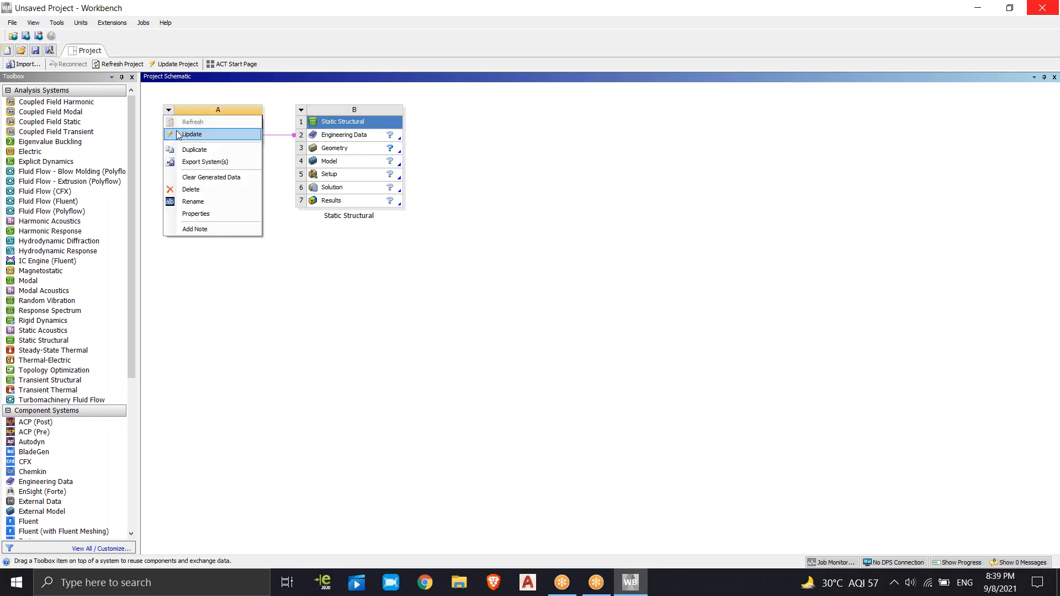
pyautogui.click(191, 189)
pyautogui.click(545, 313)
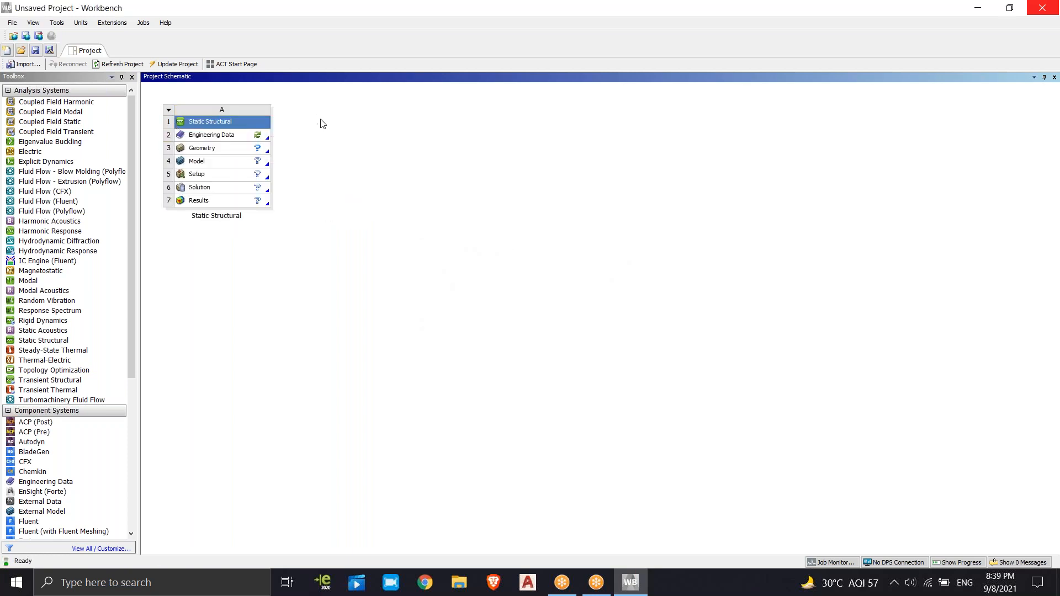
# Duplicate the Static Structural system from its Engineering Data cell
pyautogui.click(238, 136)
pyautogui.rightClick(238, 136)
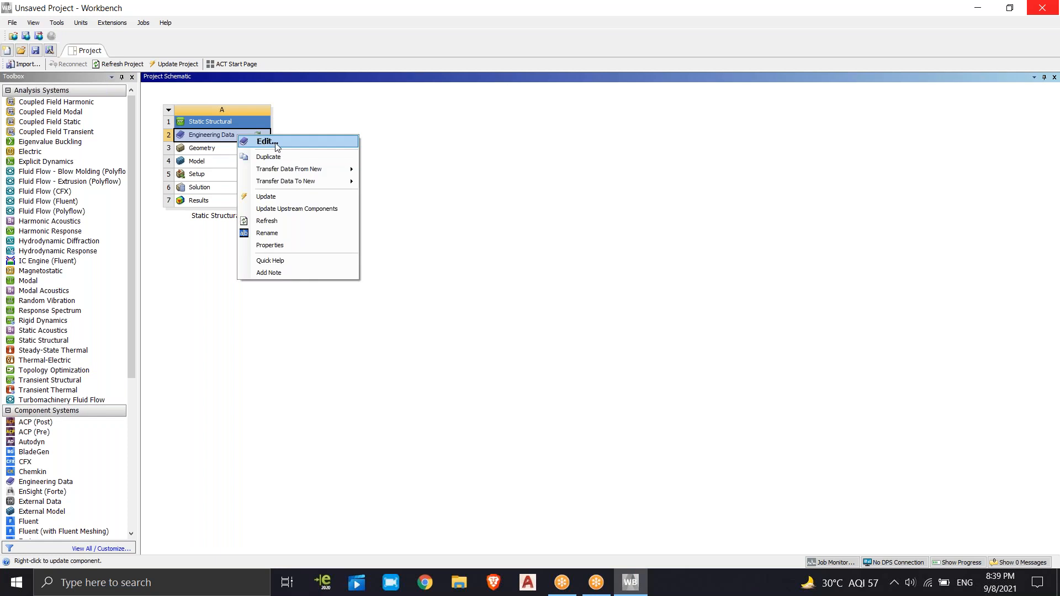
pyautogui.click(275, 157)
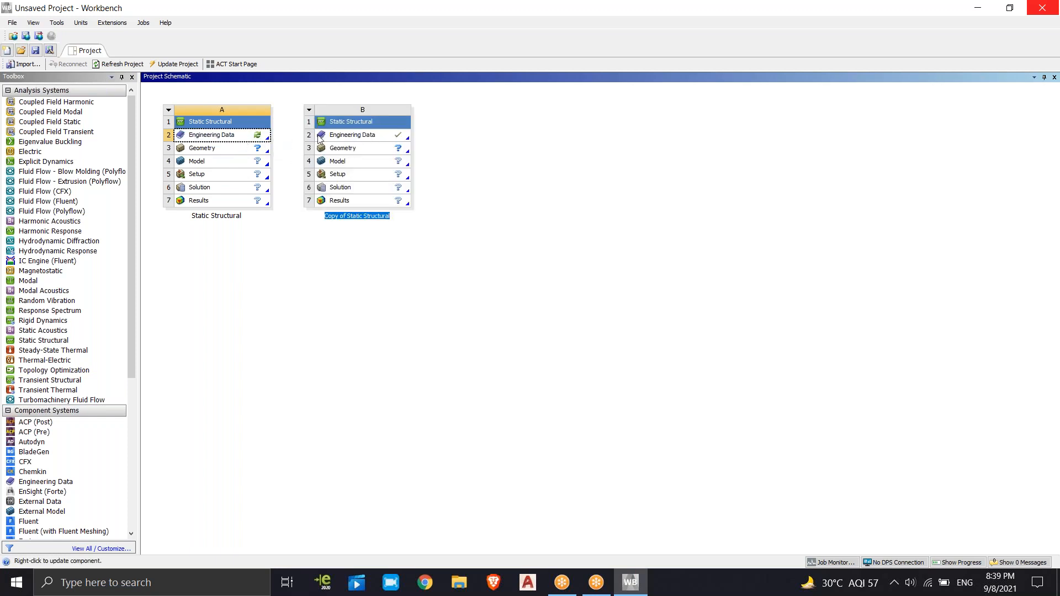
# Delete the duplicated Static Structural system and confirm the deletion
pyautogui.rightClick(315, 119)
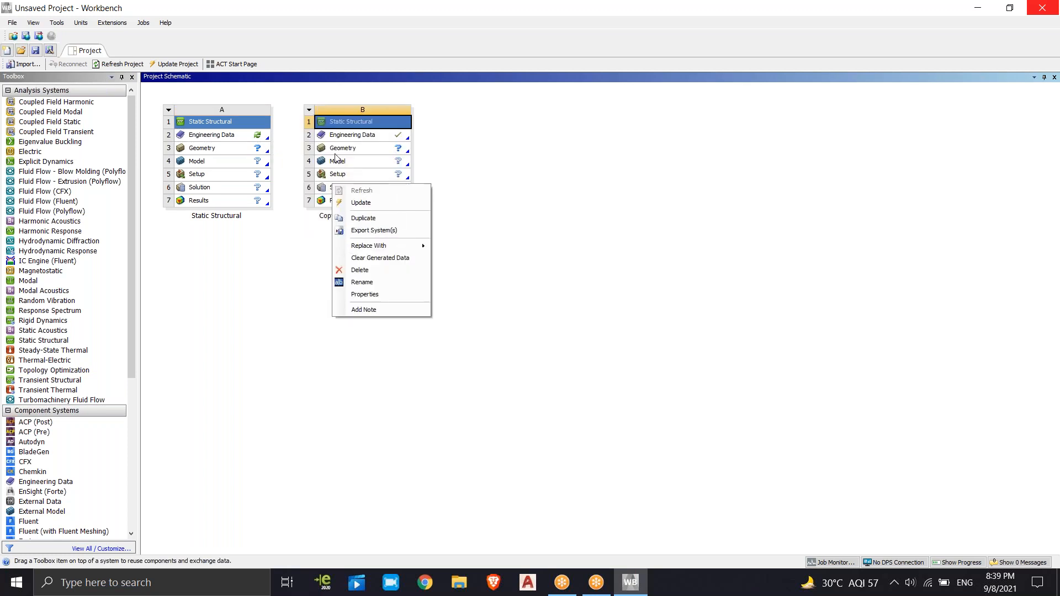
pyautogui.click(359, 270)
pyautogui.click(527, 314)
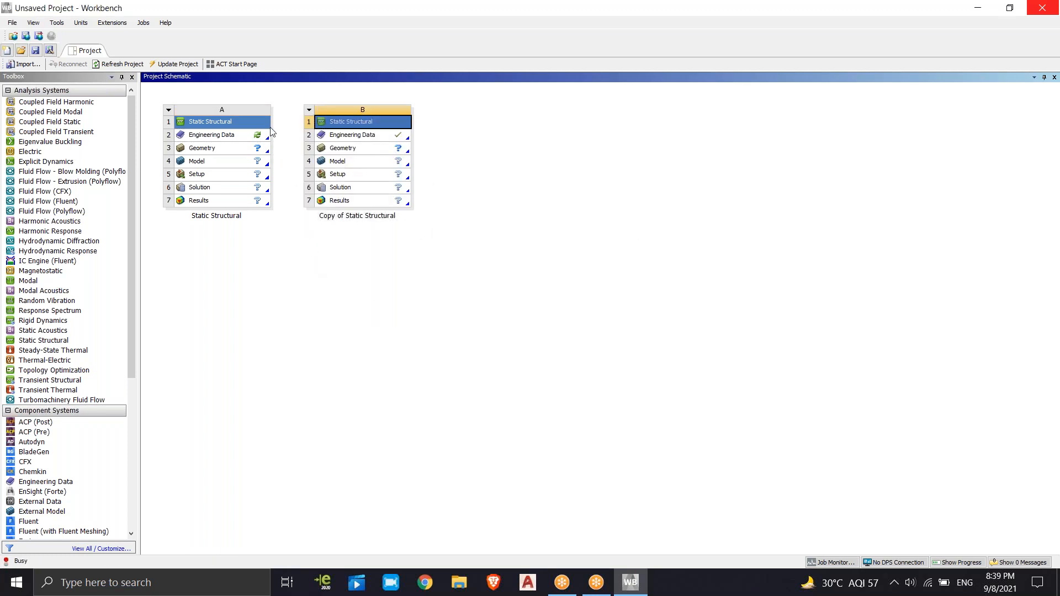
# Rename the Static Structural system as PROJECT1
pyautogui.click(169, 111)
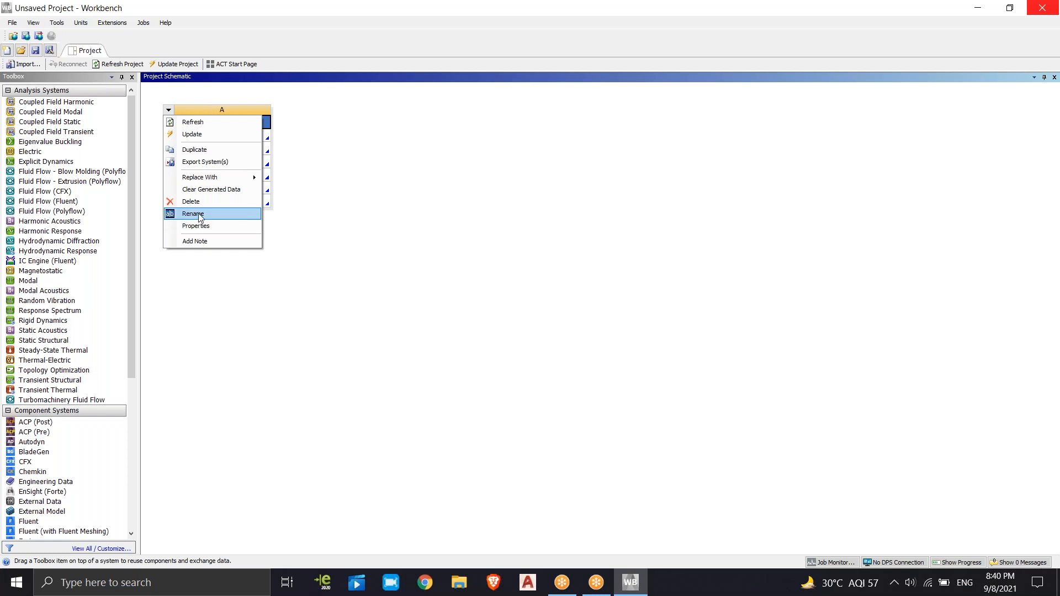
pyautogui.moveTo(202, 182)
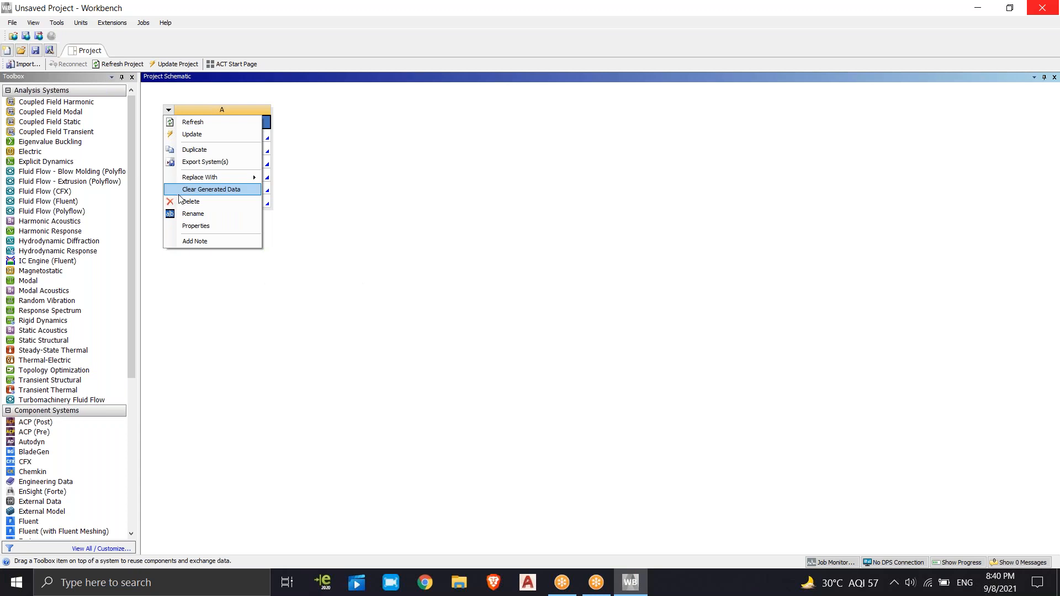
pyautogui.click(199, 215)
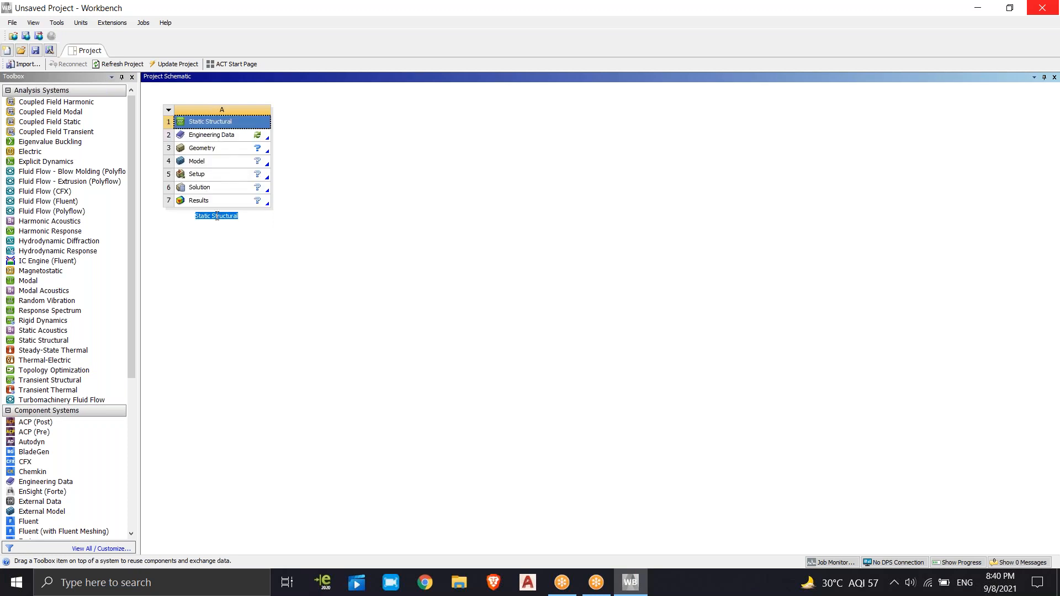
pyautogui.write('PROJECT1')
pyautogui.press('Return')
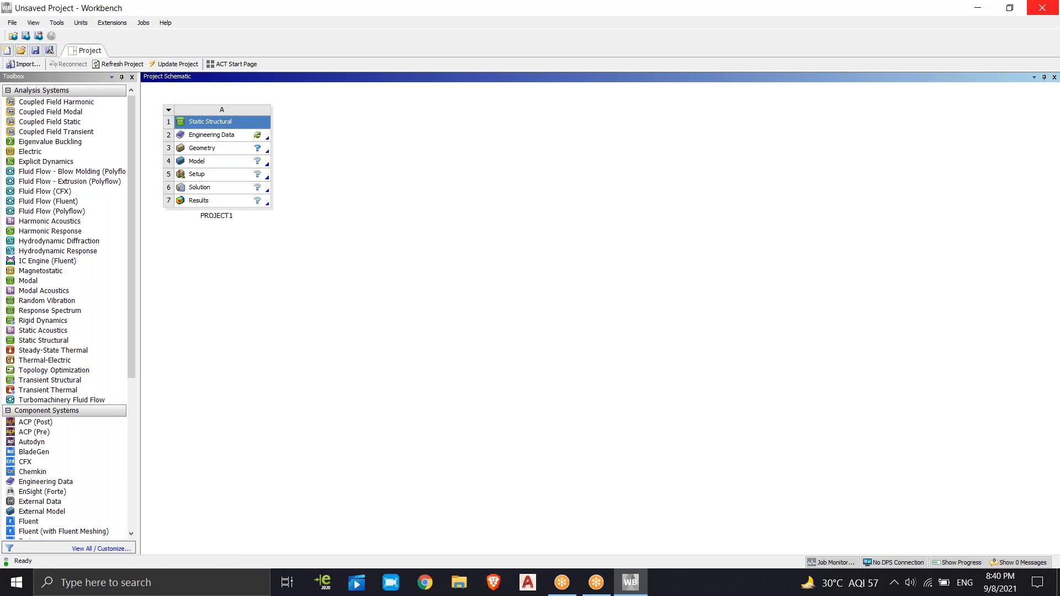
# Examine the Component ID, Directory Name and Notes properties of the Engineering Data cell, and close the properties view
pyautogui.click(218, 137)
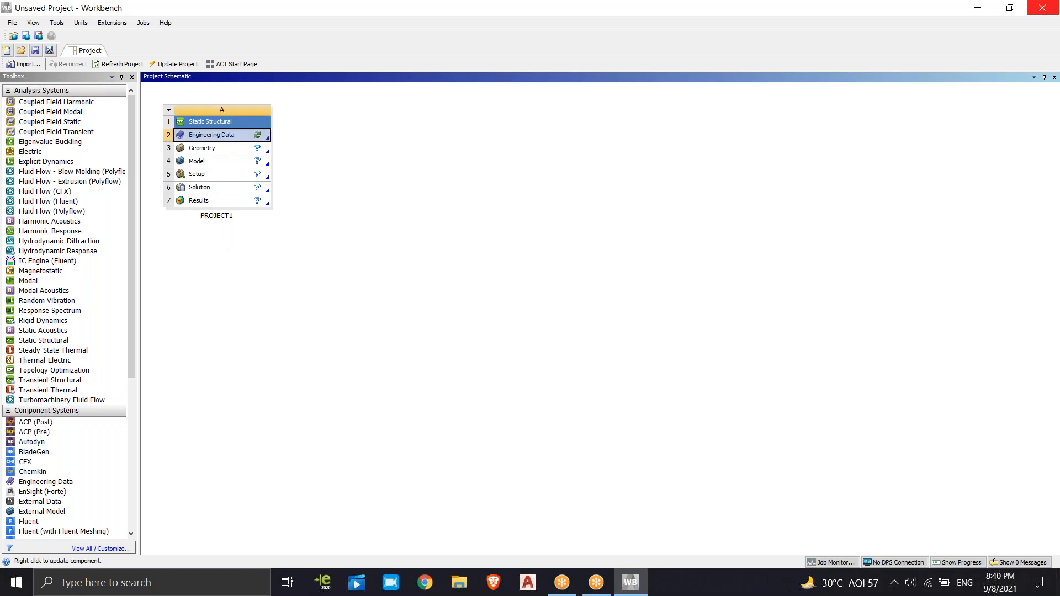
pyautogui.rightClick(220, 135)
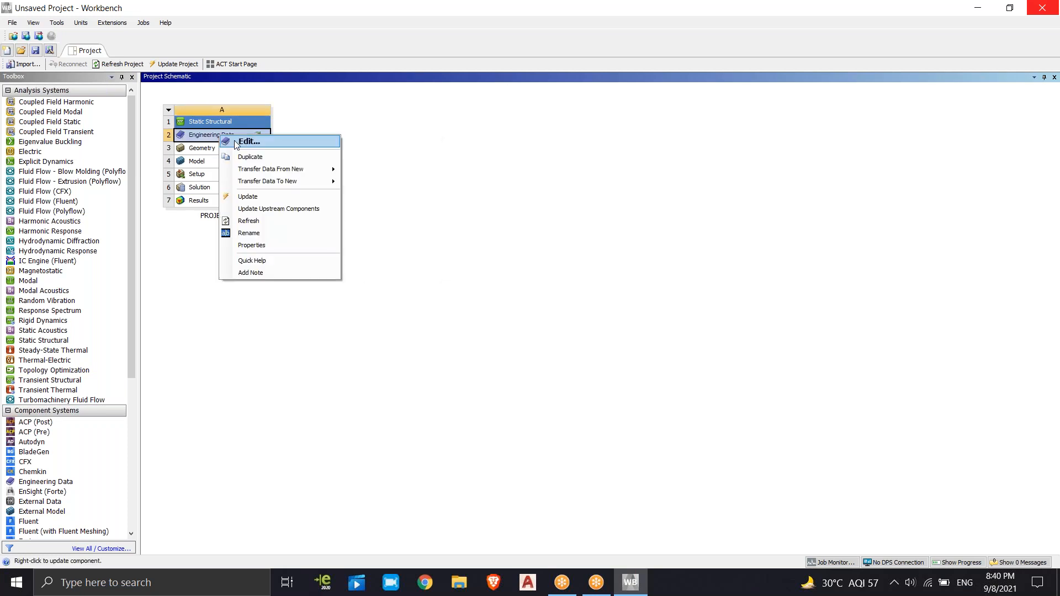
pyautogui.click(251, 245)
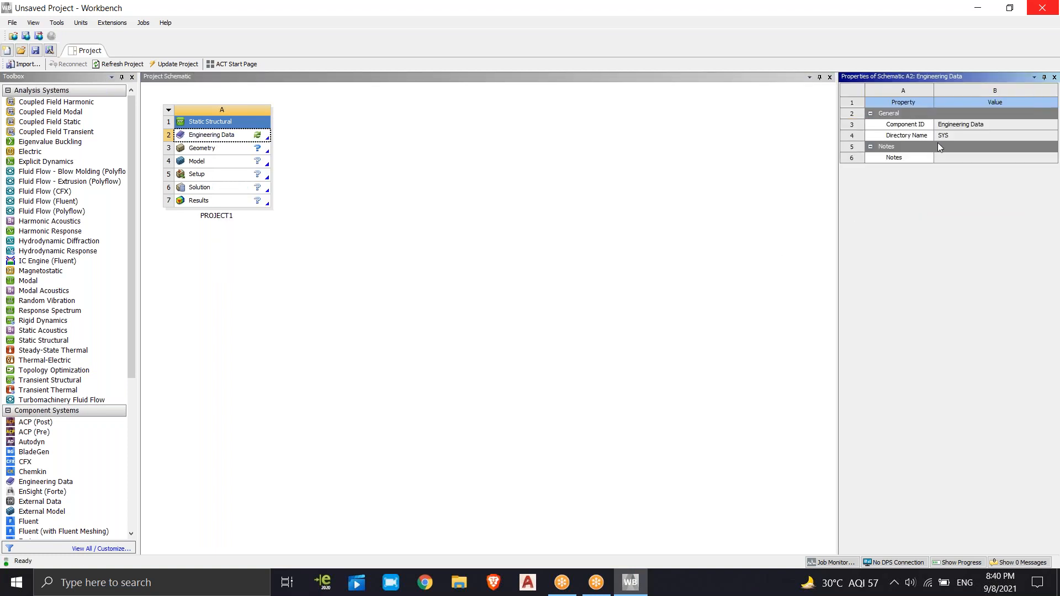
pyautogui.click(959, 125)
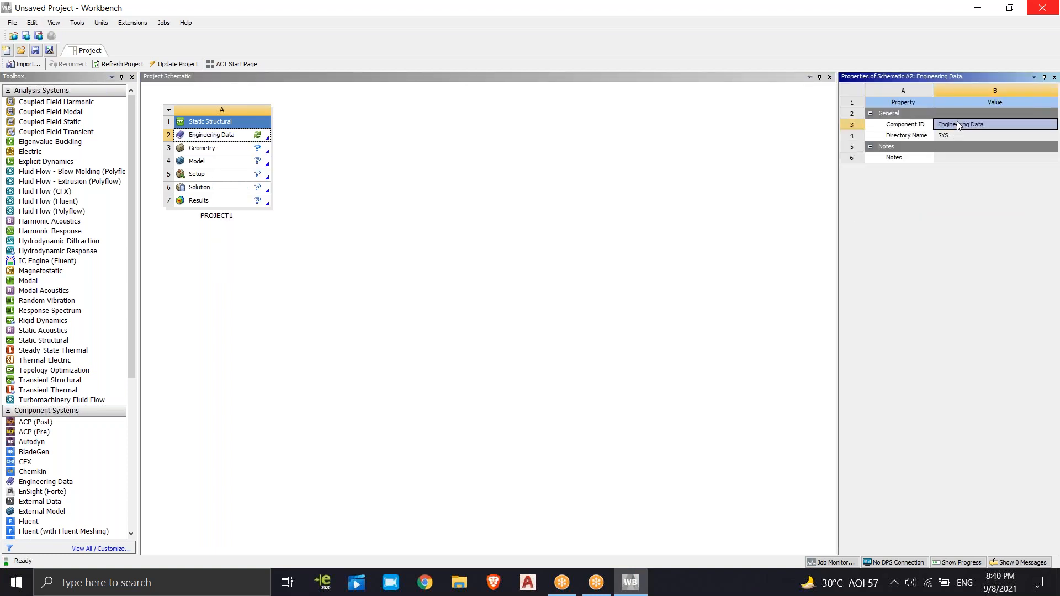
pyautogui.click(942, 136)
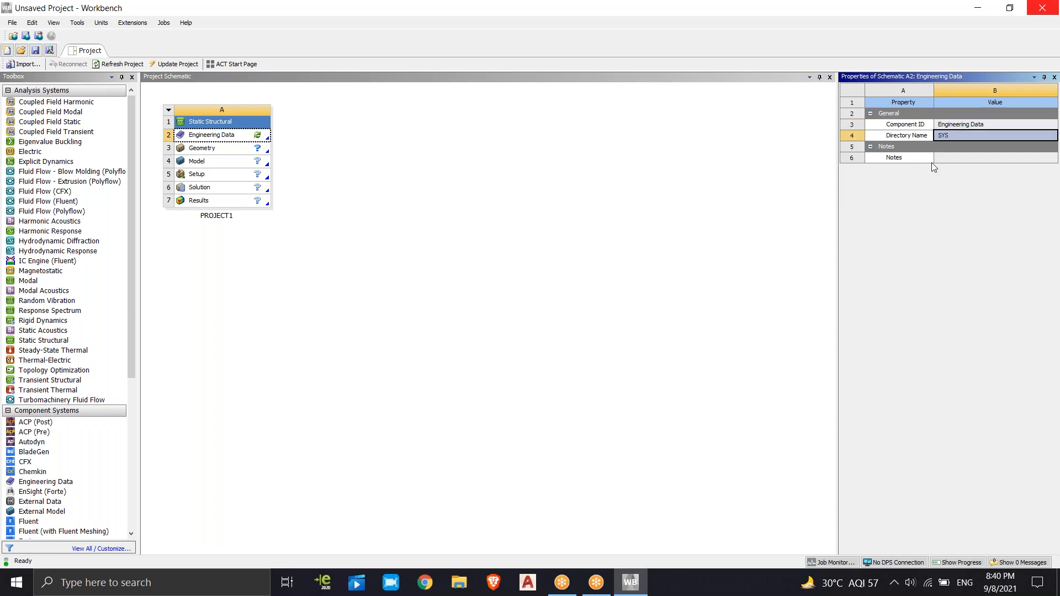
pyautogui.click(940, 159)
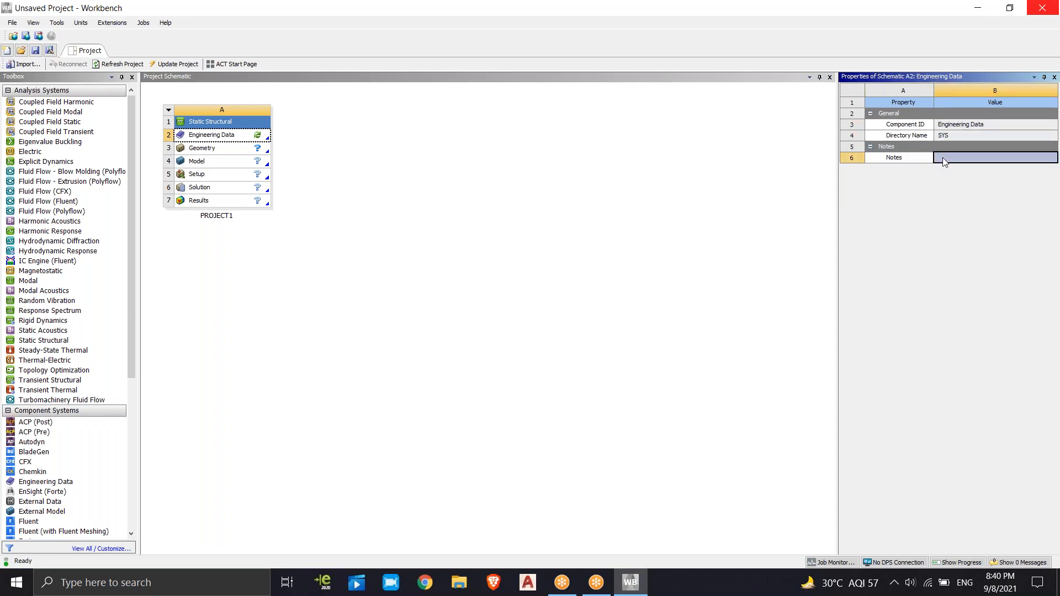
pyautogui.click(730, 174)
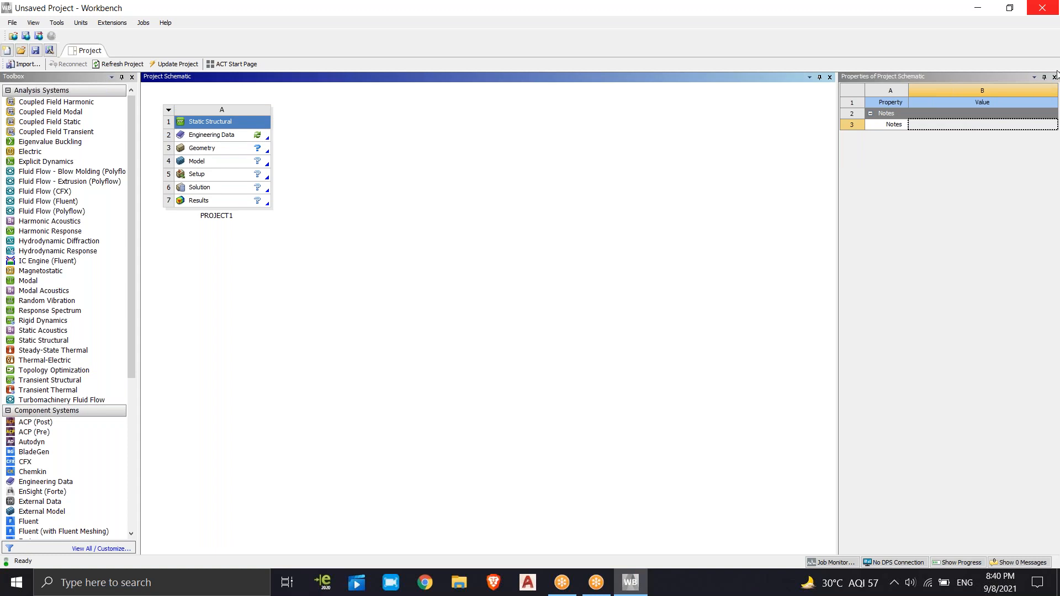
pyautogui.click(1053, 77)
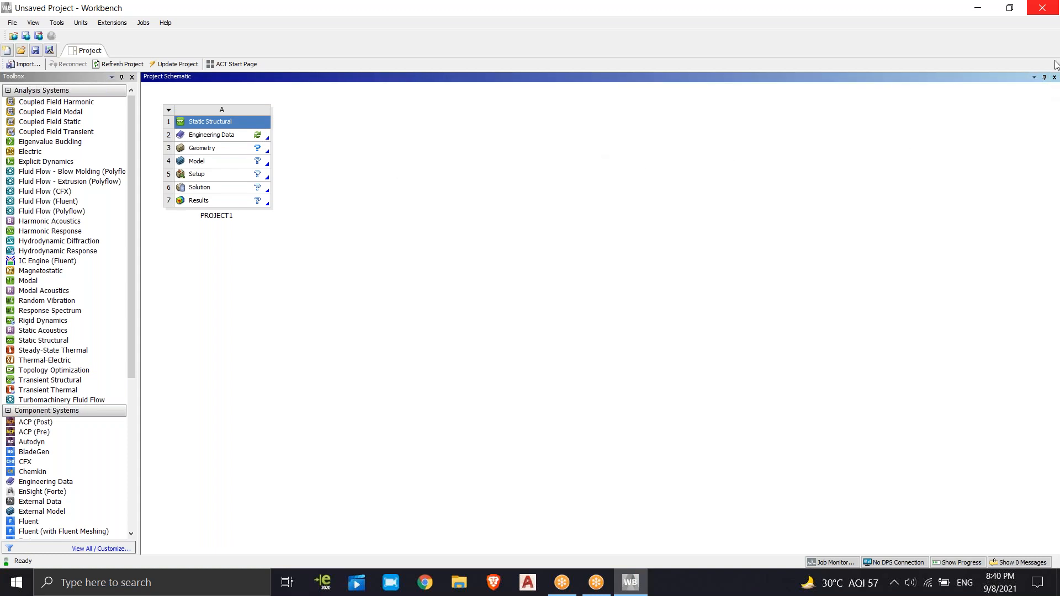
# Close the Project Schematic view and bring it back by resetting the workspace
pyautogui.click(1054, 77)
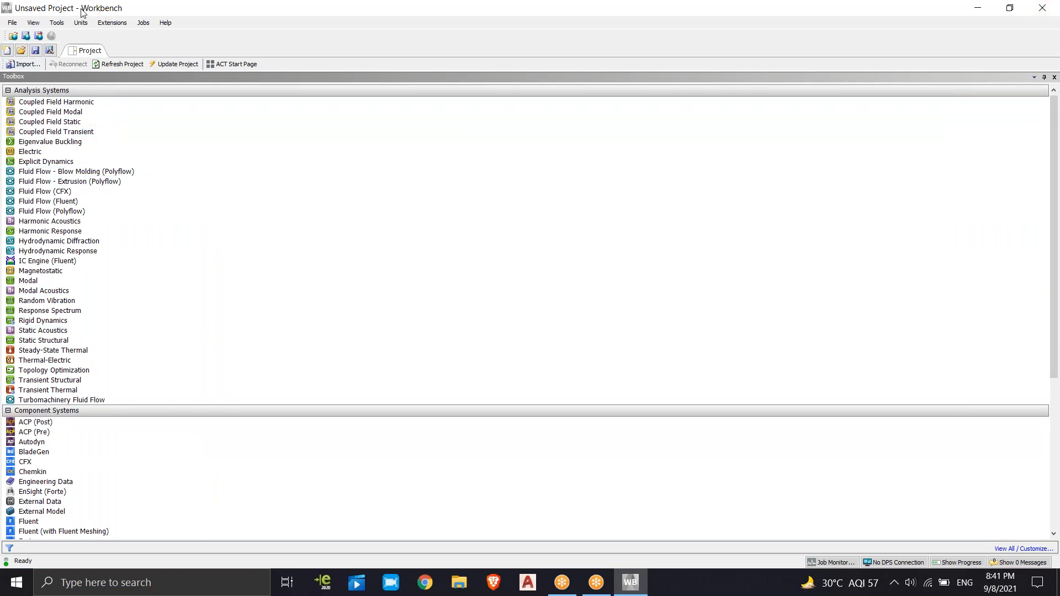
pyautogui.click(42, 24)
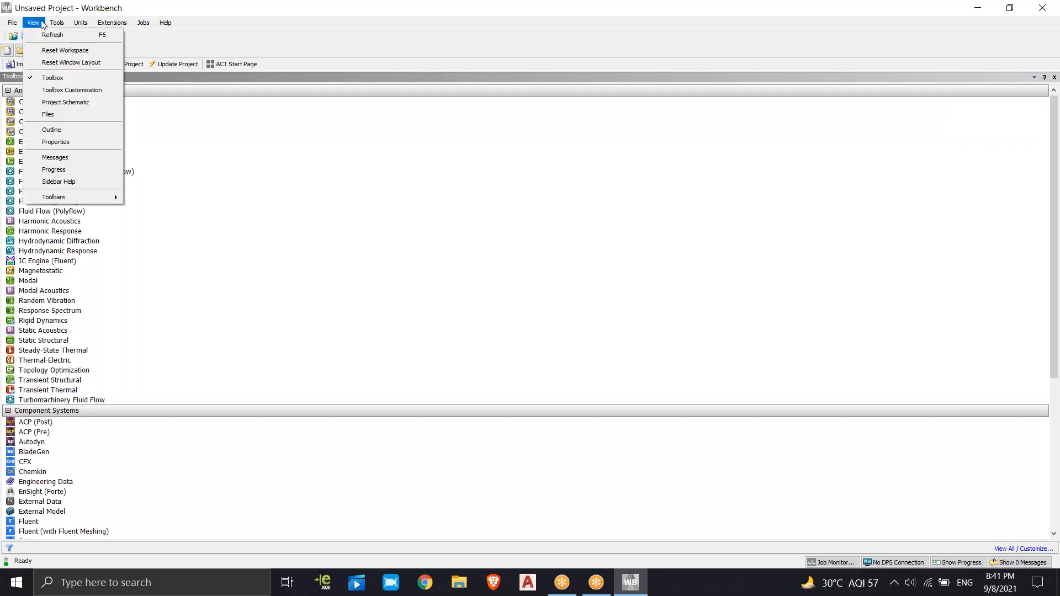
pyautogui.click(42, 24)
pyautogui.click(34, 24)
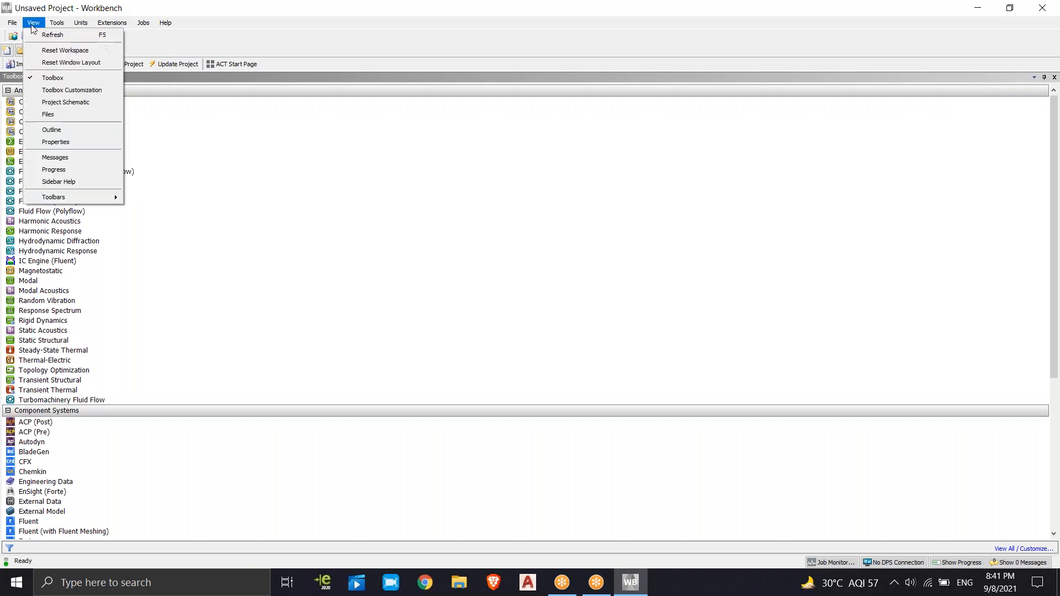
pyautogui.click(33, 54)
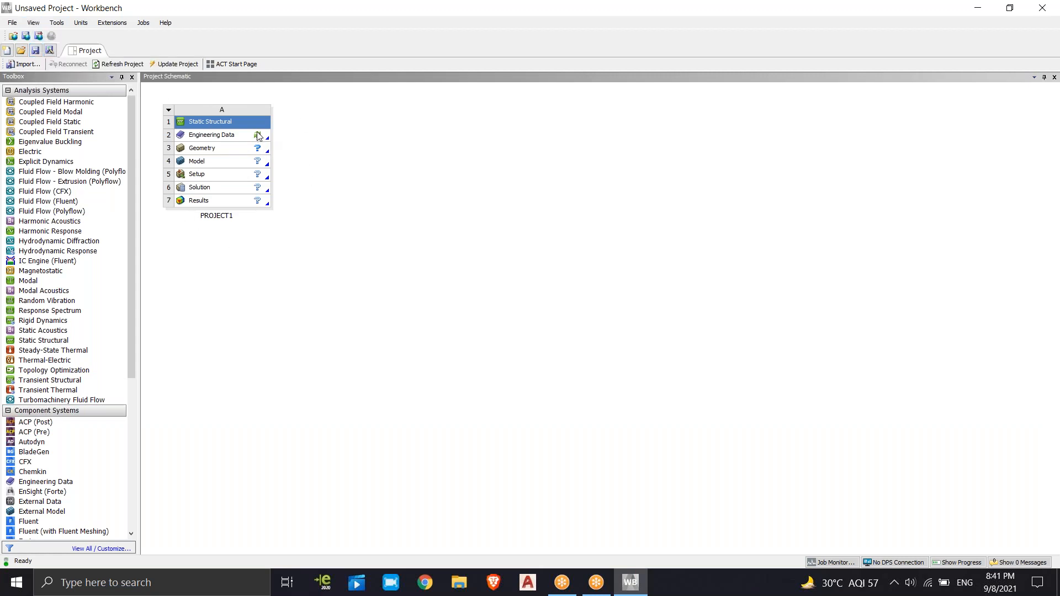
# Open the Engineering Data of PROJECT1 for editing and reset both its workspace and the window layout
pyautogui.rightClick(207, 137)
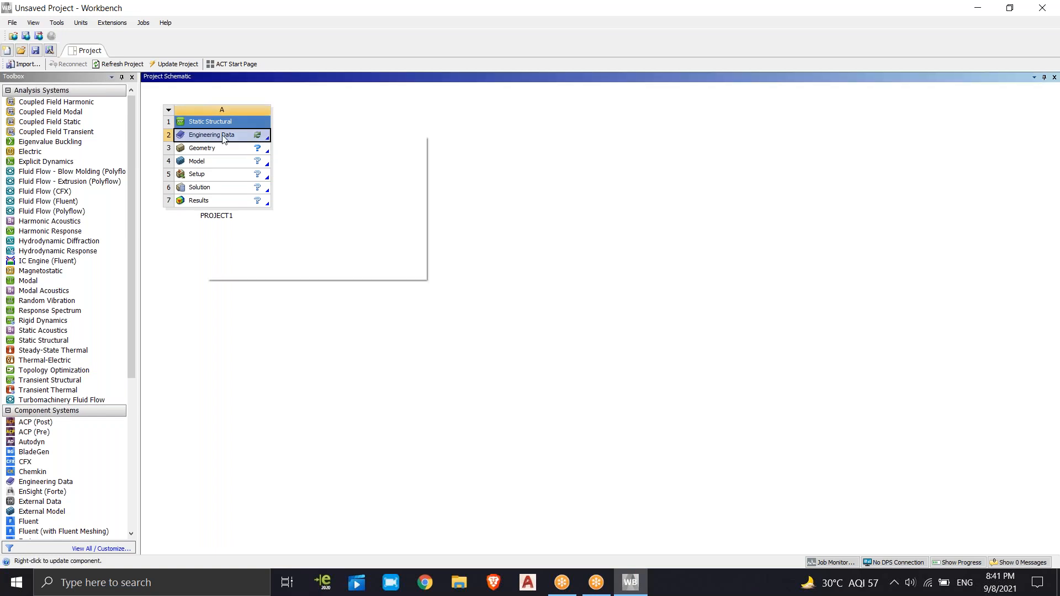
pyautogui.click(251, 138)
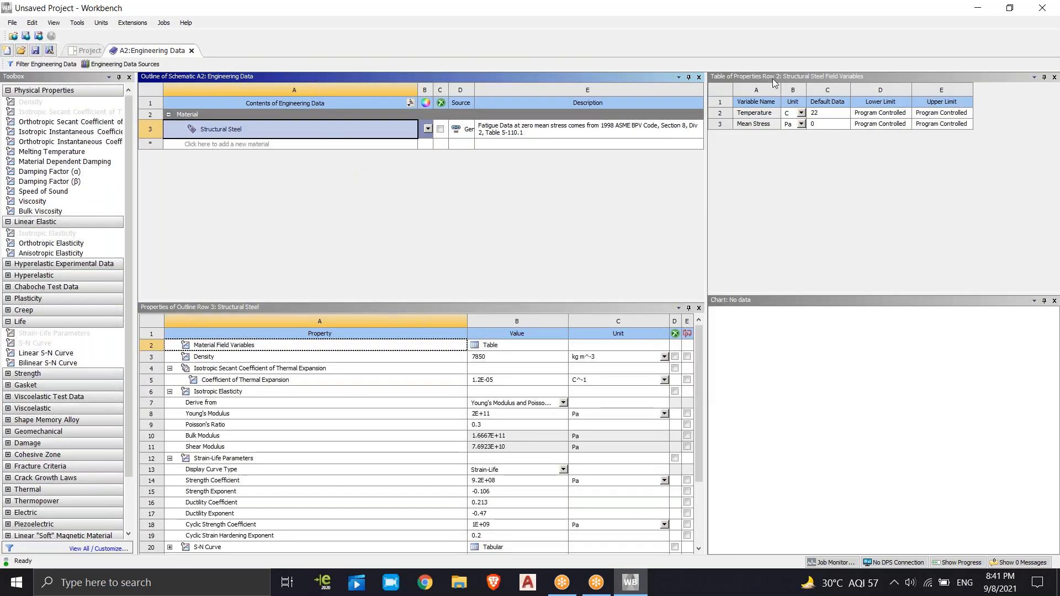
pyautogui.click(54, 25)
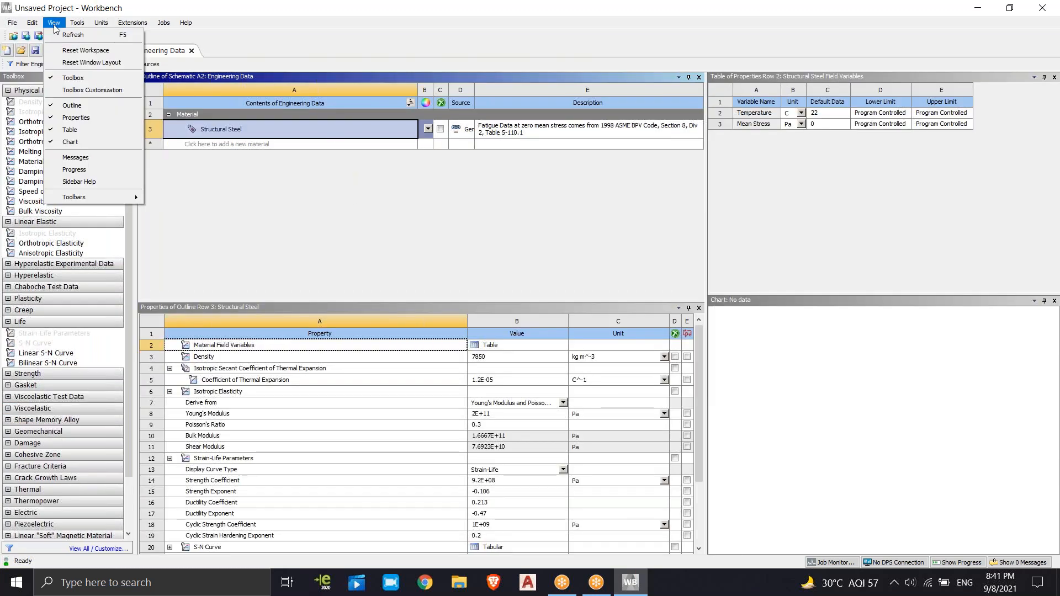
pyautogui.click(65, 52)
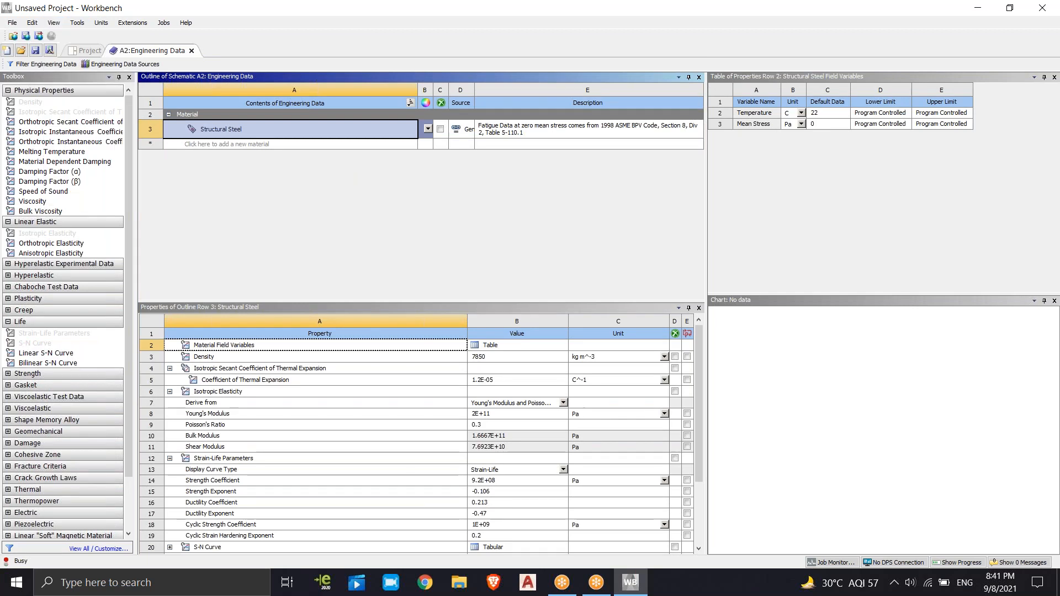
pyautogui.click(57, 23)
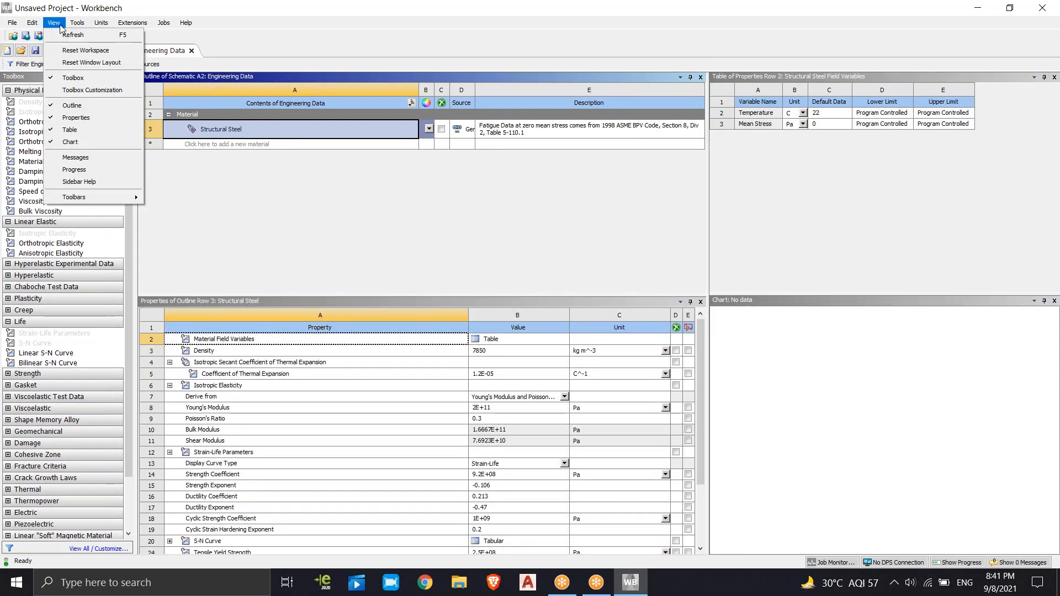
pyautogui.click(91, 62)
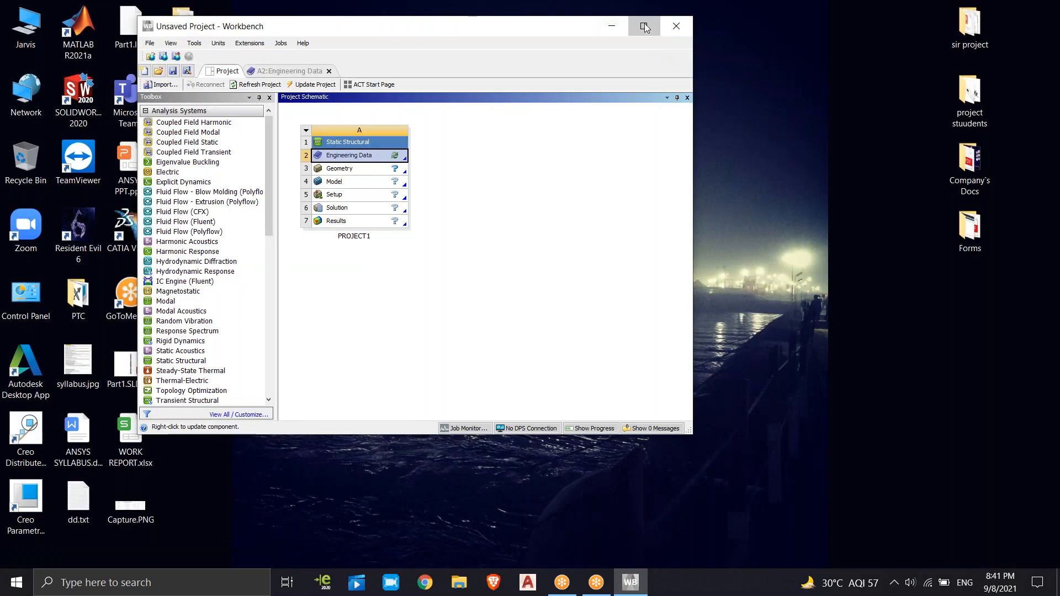
# Reopen the Engineering Data cell of PROJECT1 for editing from the project schematic
pyautogui.click(642, 26)
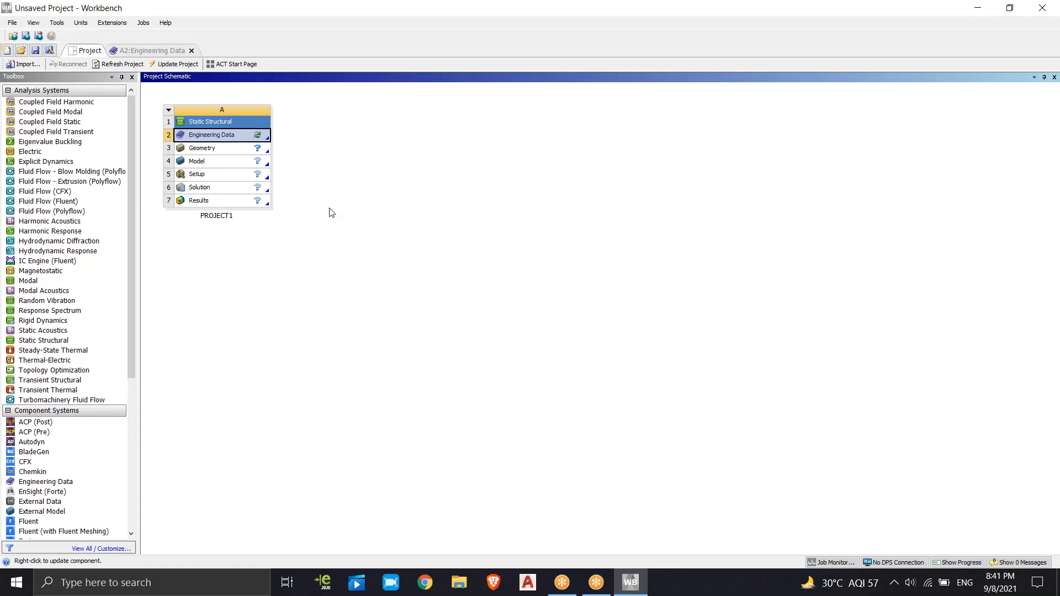
pyautogui.rightClick(220, 137)
pyautogui.click(244, 141)
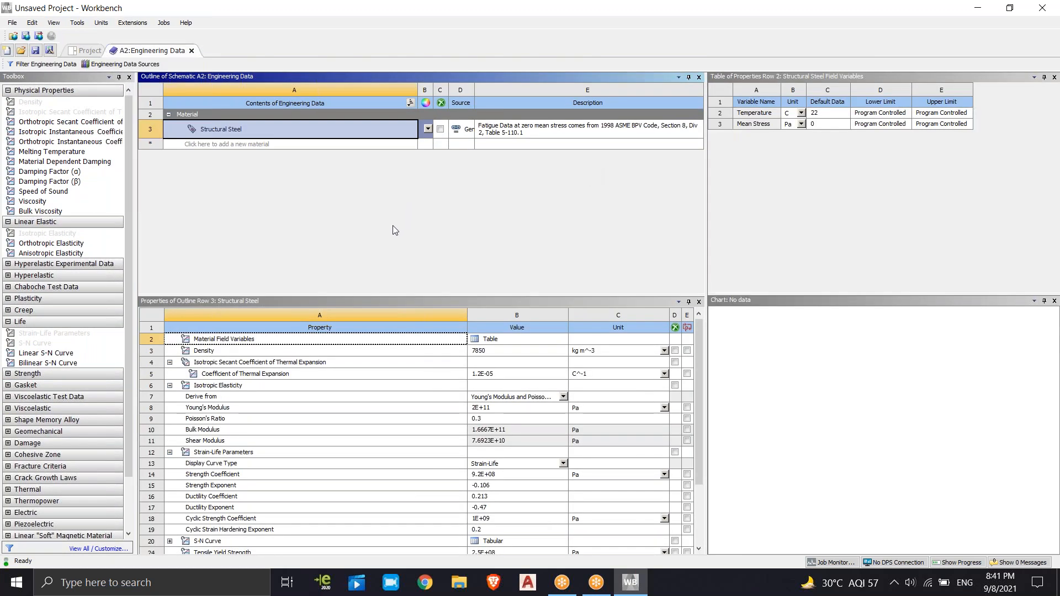
# Show the Engineering Data Sources, list the General Materials library, and try switching the engineering data filter on and off
pyautogui.click(102, 64)
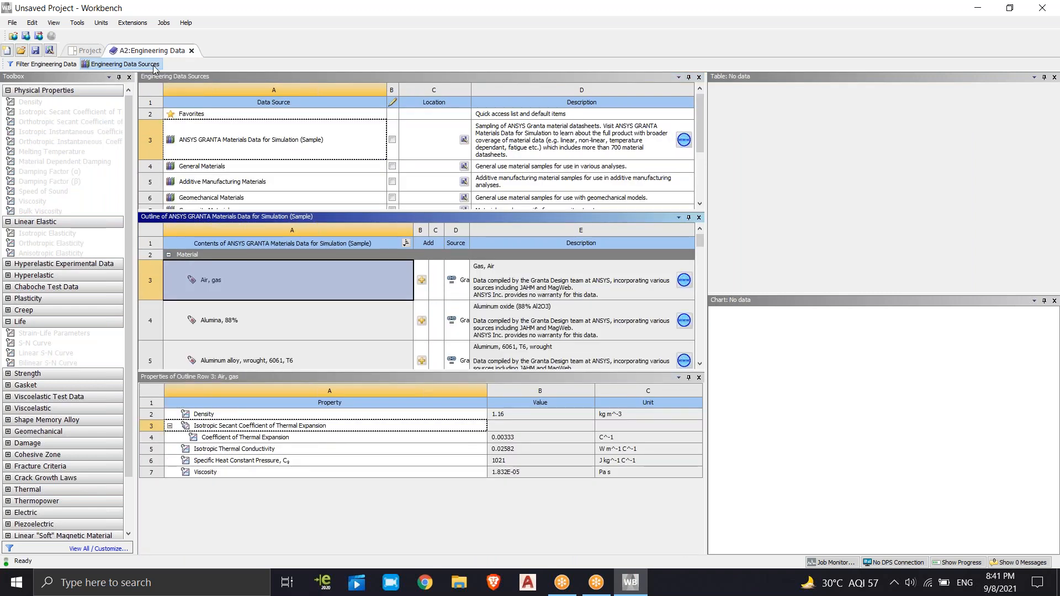
pyautogui.click(28, 66)
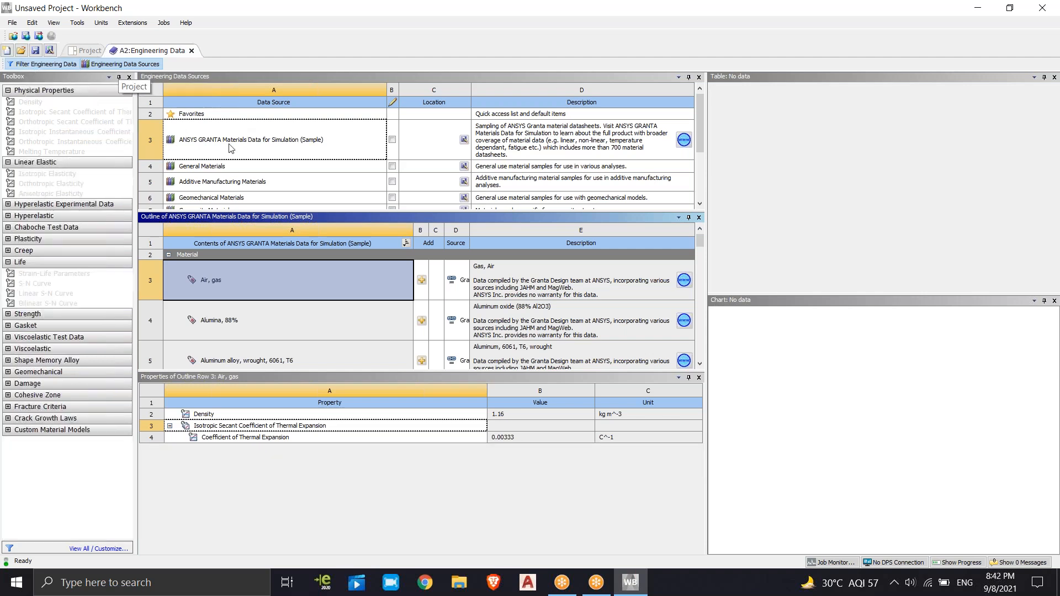
pyautogui.click(217, 169)
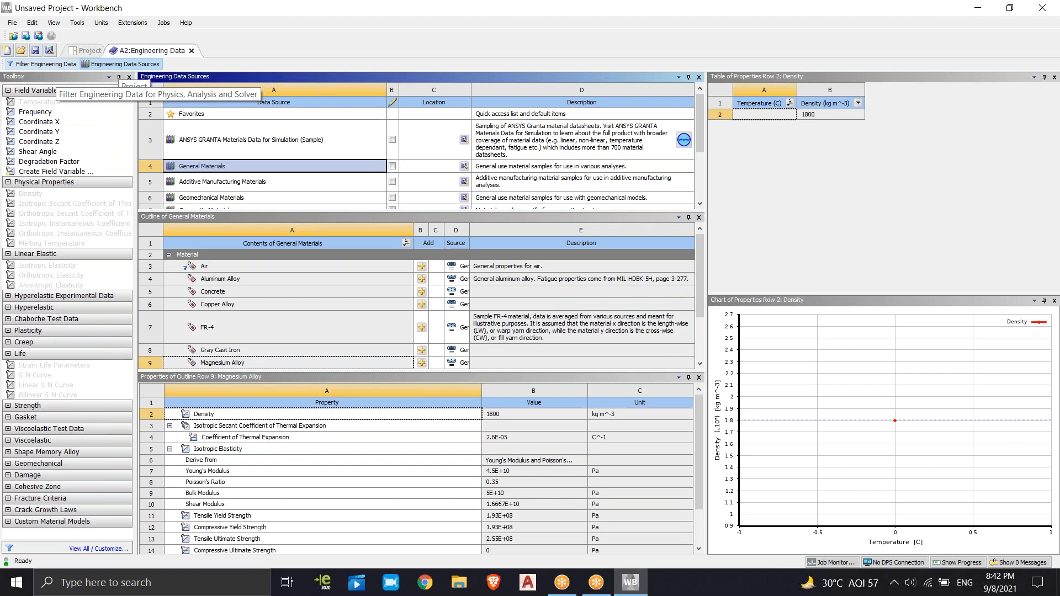
pyautogui.click(55, 65)
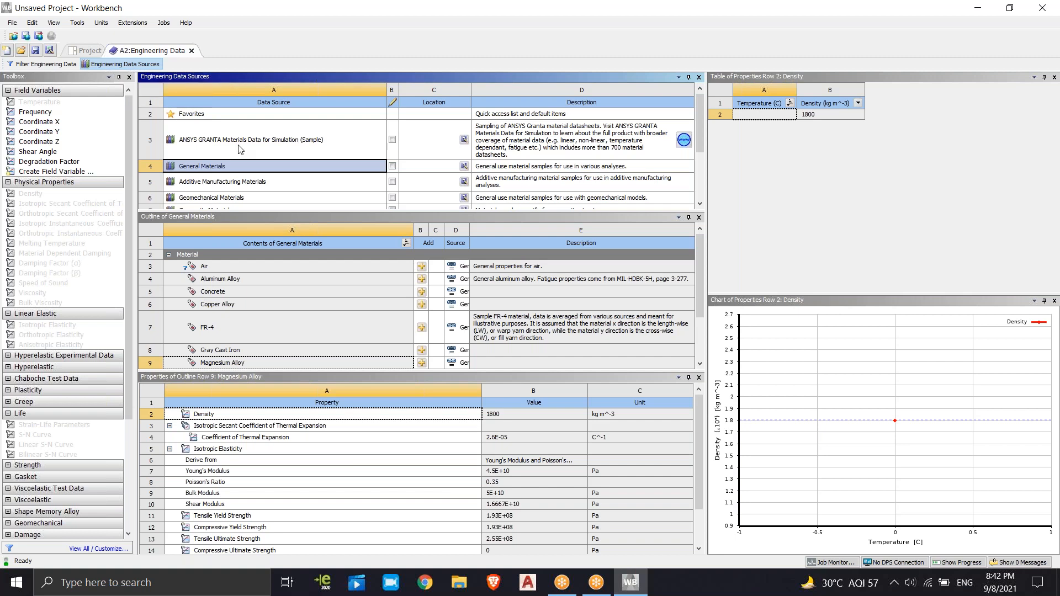
pyautogui.scroll(-3, 253, 174)
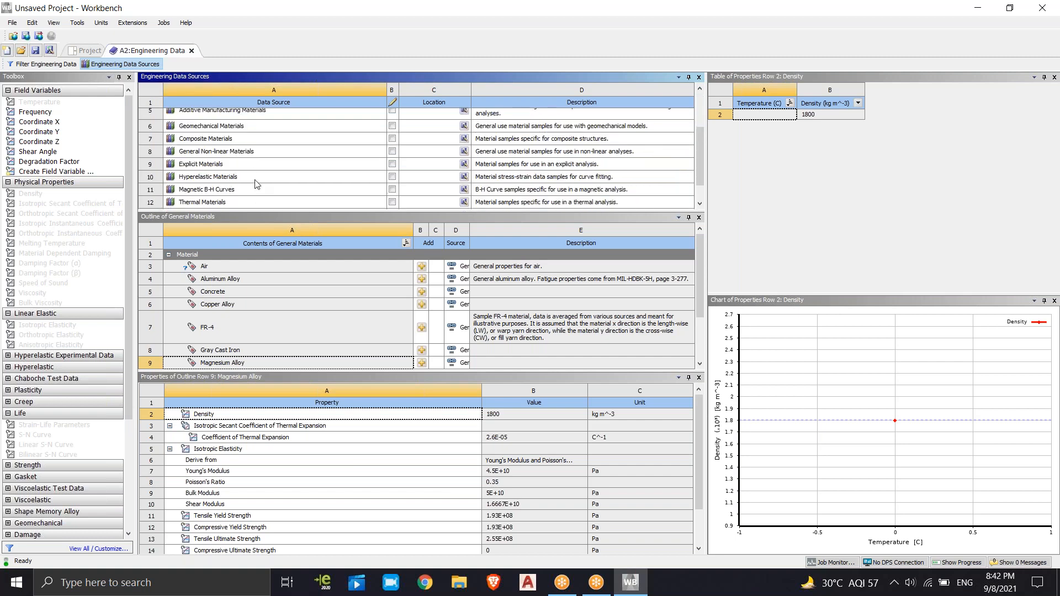
pyautogui.scroll(3, 255, 183)
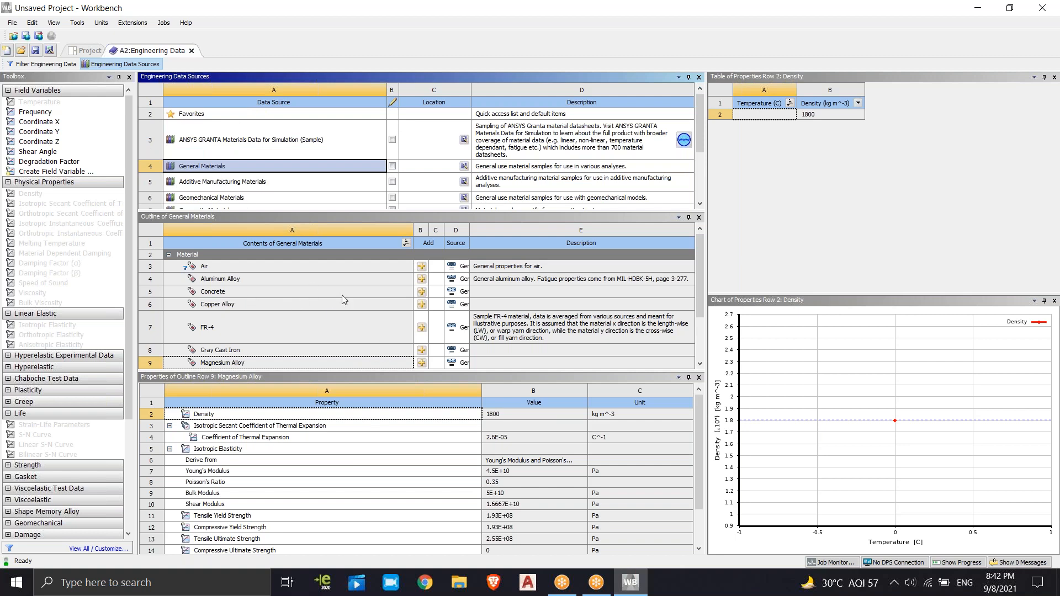
# Add Copper Alloy and Titanium Alloy from General Materials to the engineering data, and widen the Source column to fit the file names
pyautogui.click(422, 305)
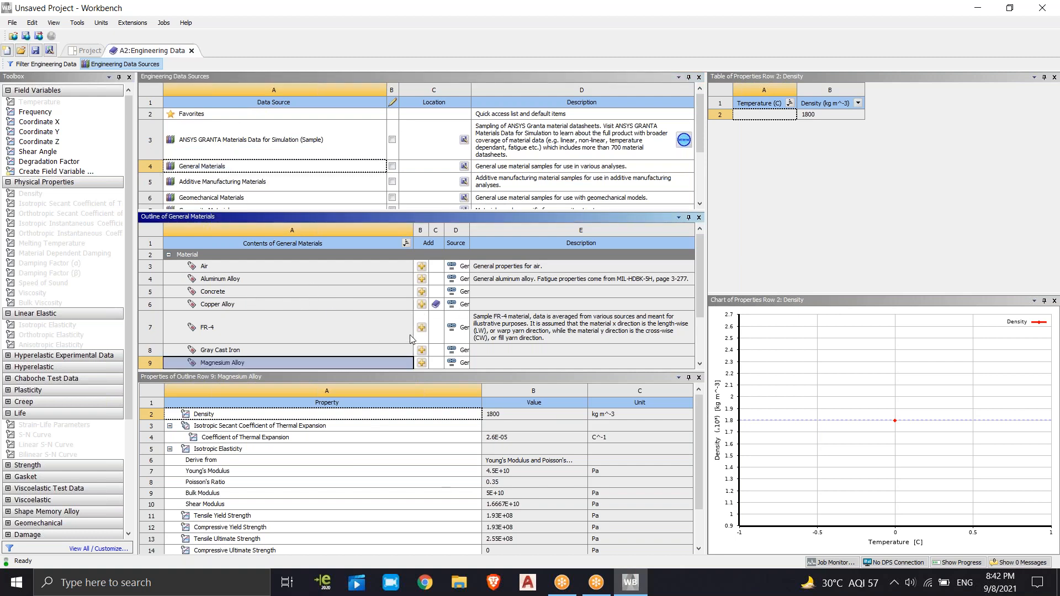
pyautogui.scroll(-1, 420, 334)
pyautogui.scroll(-1, 421, 334)
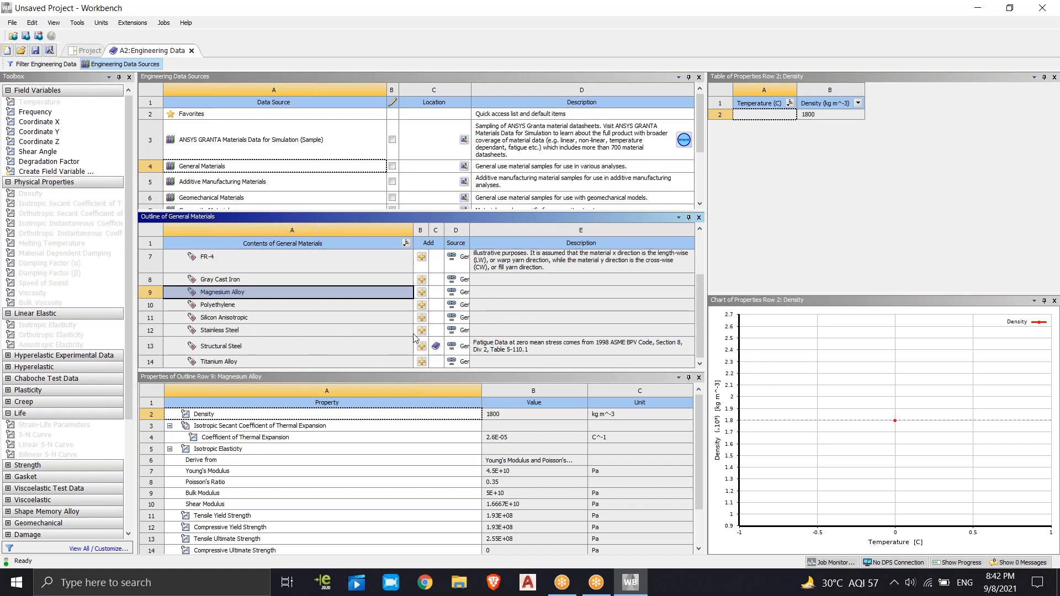
pyautogui.click(421, 362)
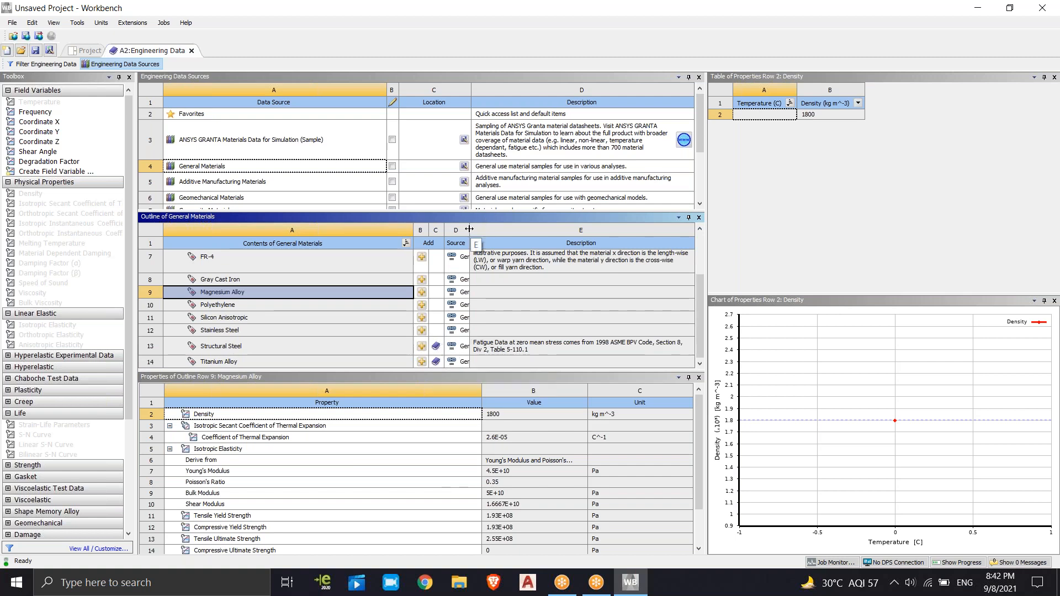
pyautogui.doubleClick(499, 228)
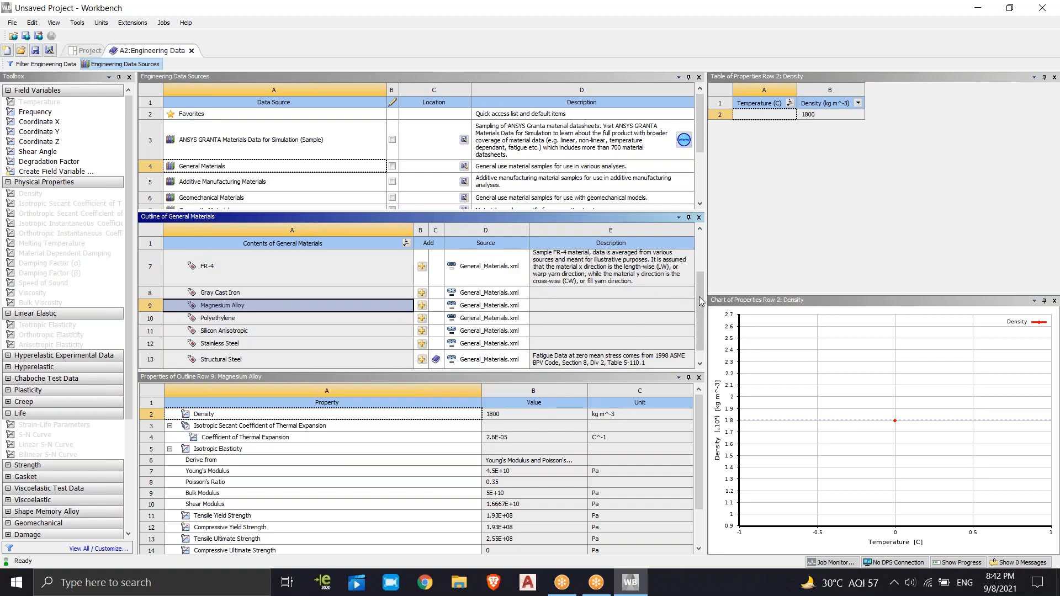
pyautogui.moveTo(701, 297); pyautogui.dragTo(708, 252)
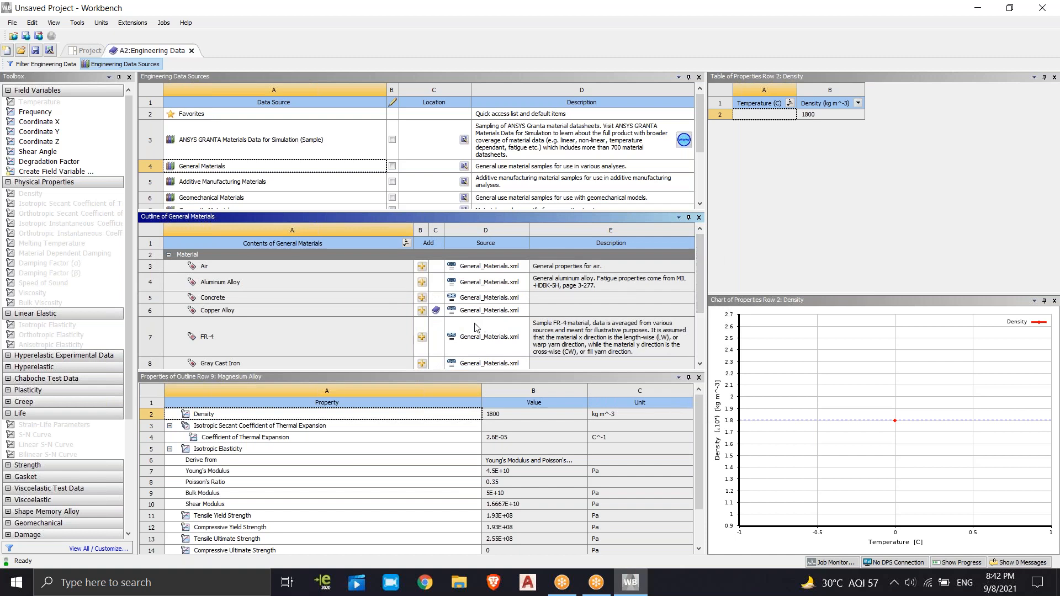
# Examine the Magnesium Alloy's Bulk Modulus and Tensile Yield Strength, the yield strength's unit choices, and which General Materials are marked as added
pyautogui.moveTo(702, 408); pyautogui.dragTo(702, 439)
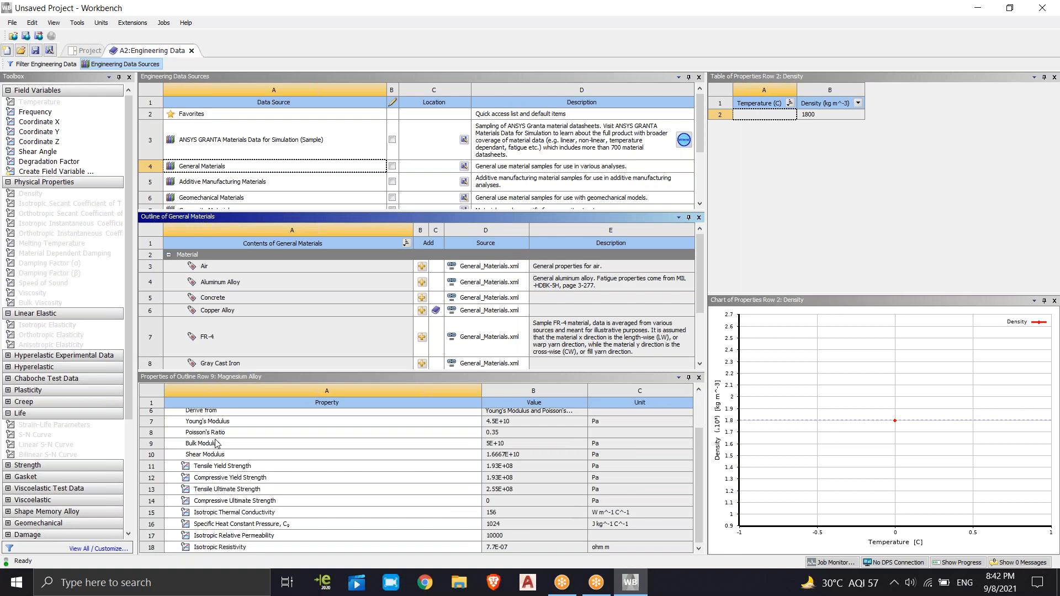
pyautogui.click(217, 445)
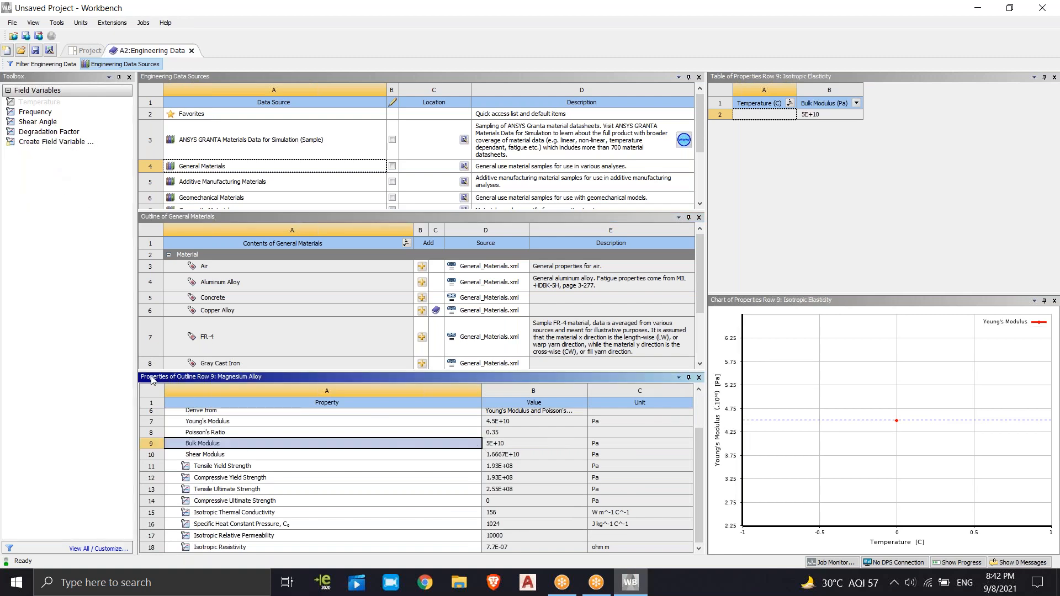
pyautogui.click(31, 111)
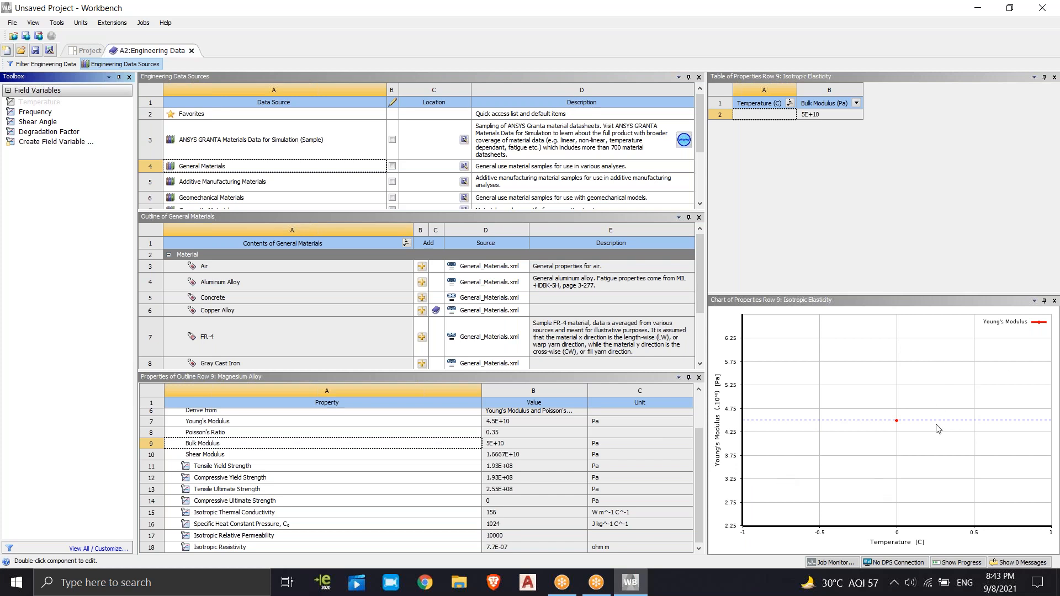
pyautogui.click(194, 467)
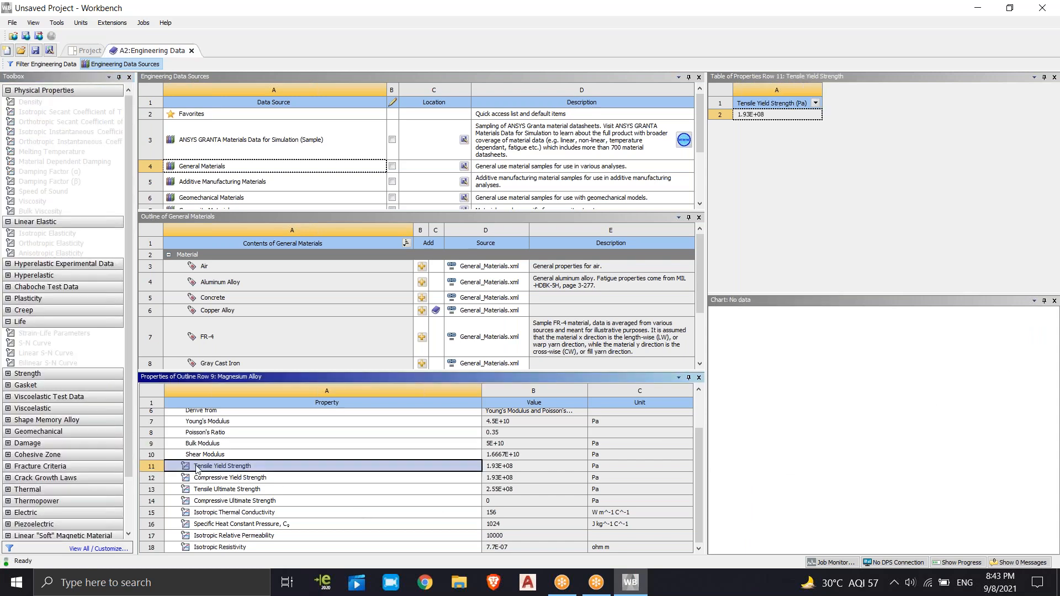
pyautogui.click(8, 374)
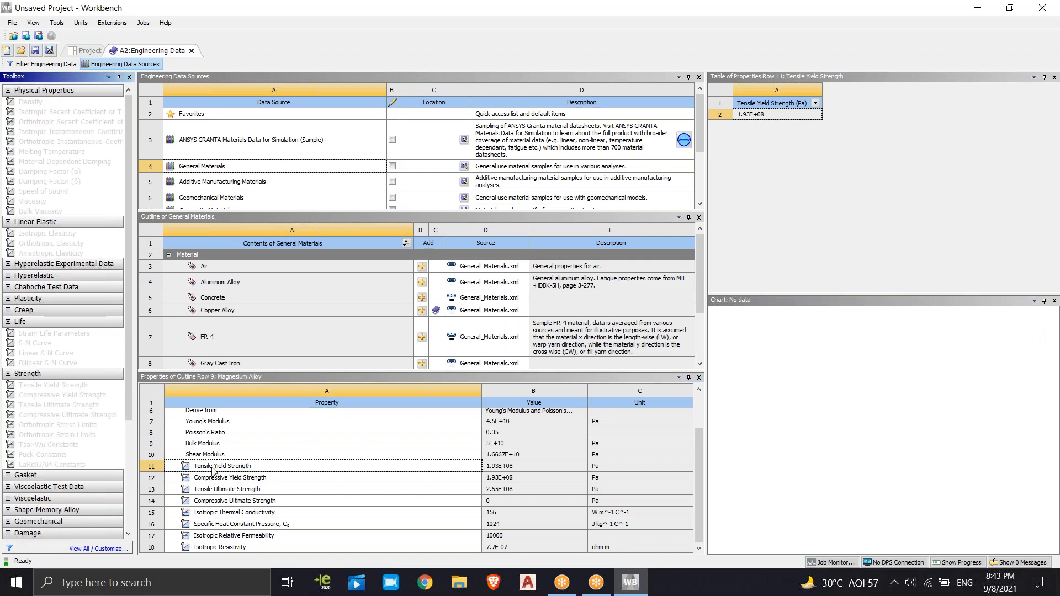
pyautogui.click(495, 466)
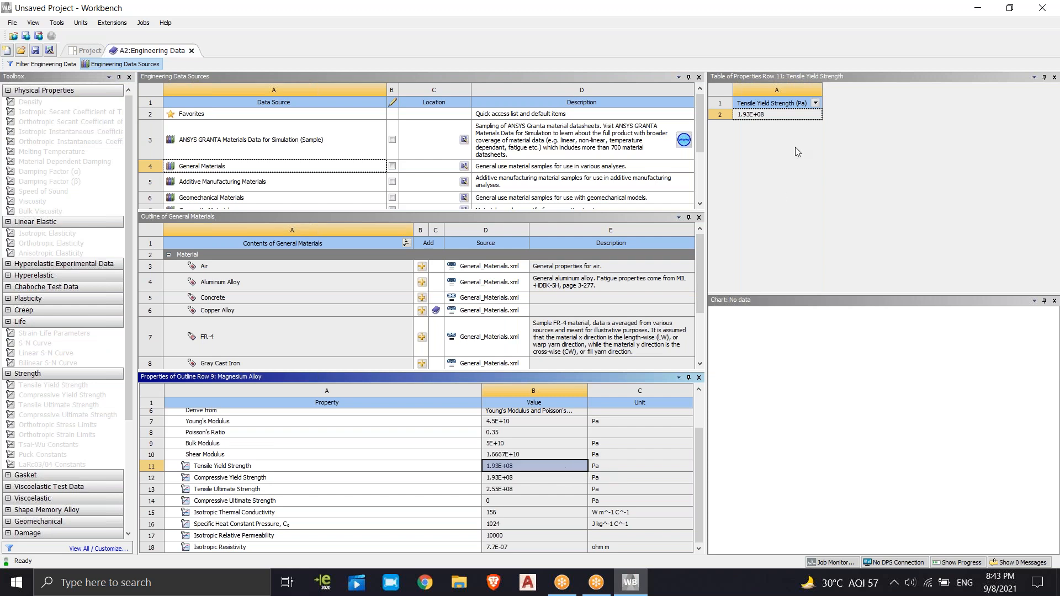
pyautogui.click(815, 104)
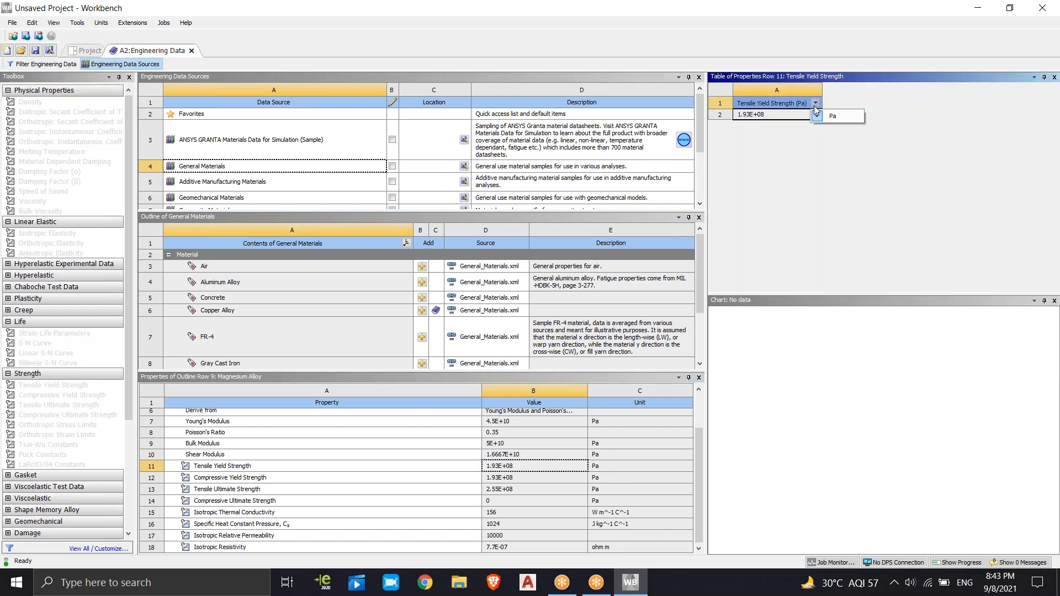
pyautogui.click(834, 117)
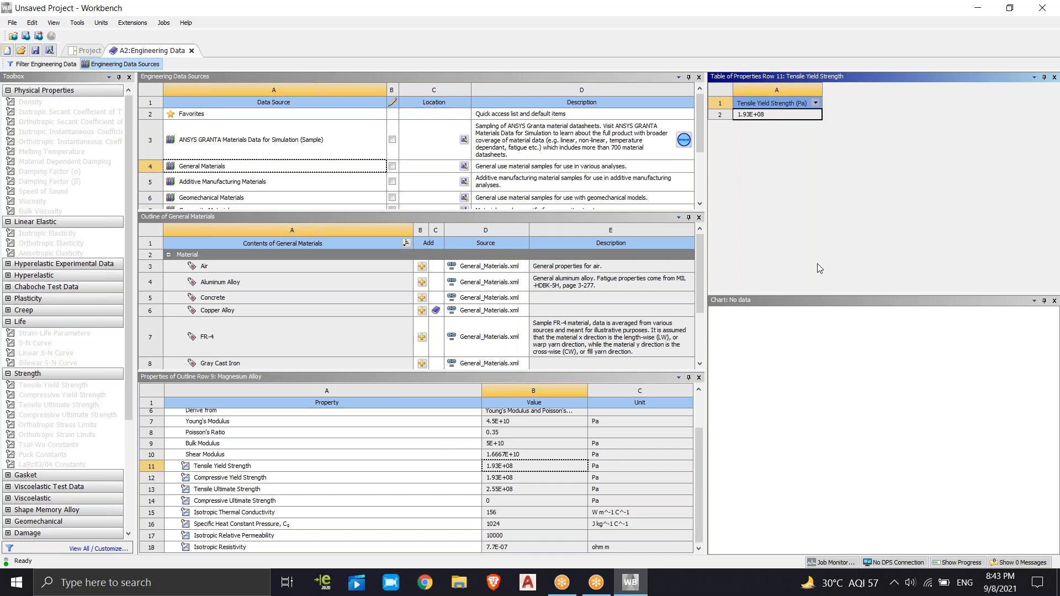
pyautogui.moveTo(700, 264); pyautogui.dragTo(692, 346)
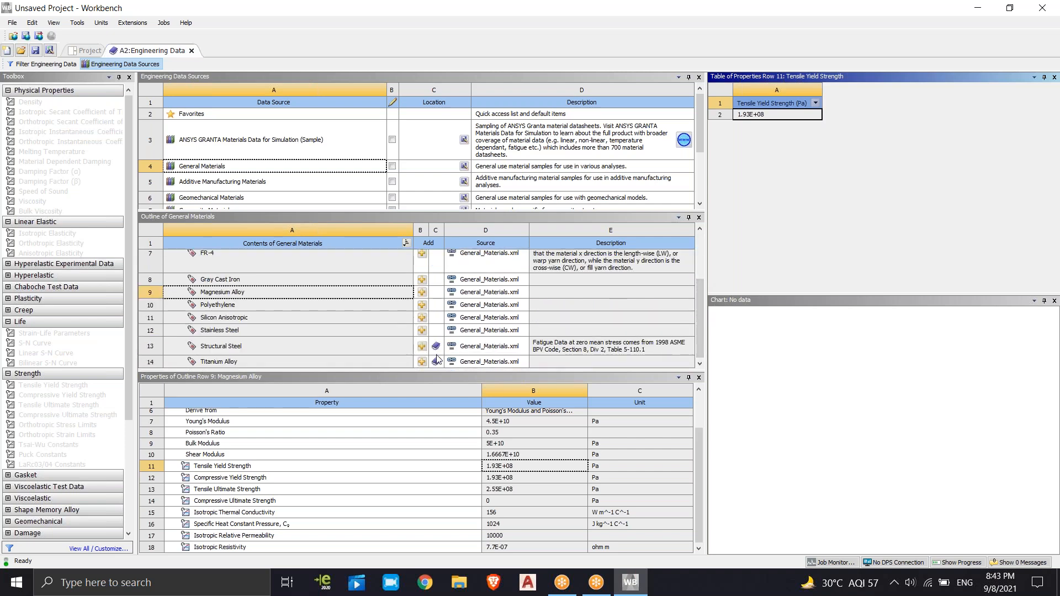
pyautogui.moveTo(705, 307); pyautogui.dragTo(703, 243)
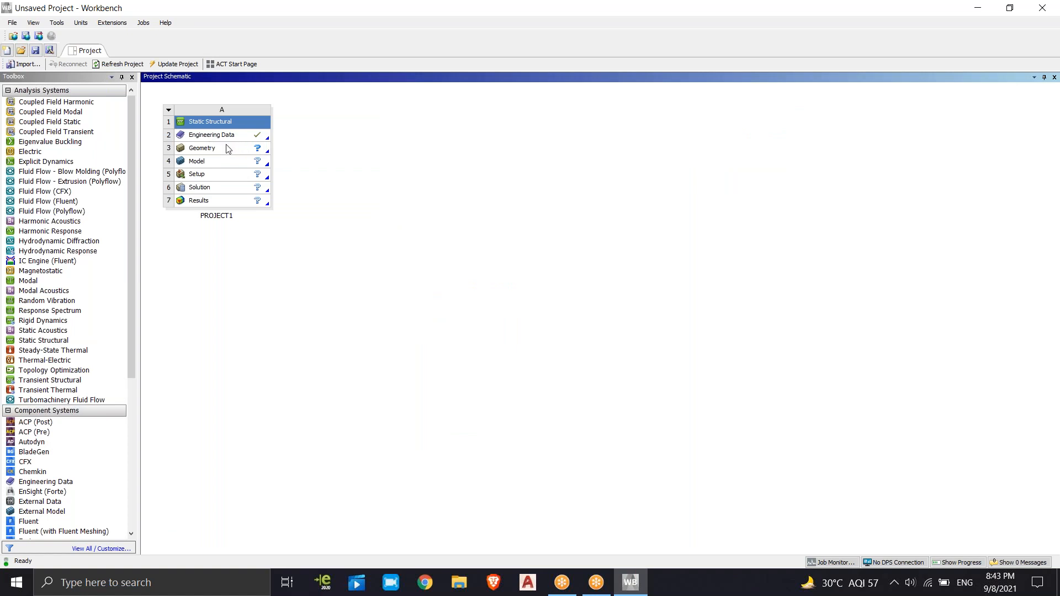
# Open the Geometry cell of PROJECT1 in SpaceClaim, switch to SpaceClaim and maximize its window
pyautogui.click(226, 148)
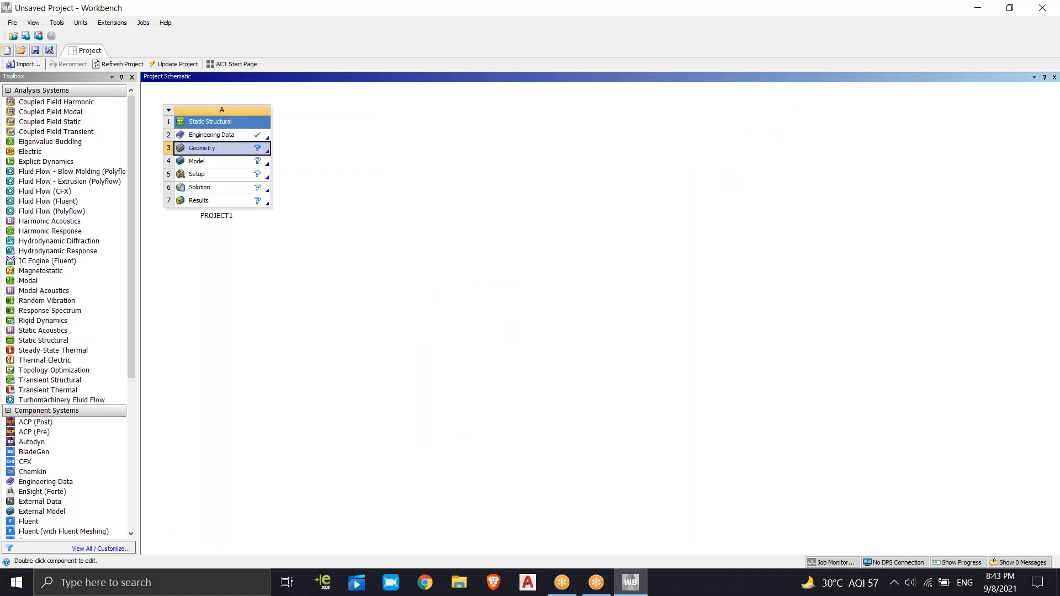
pyautogui.rightClick(227, 149)
pyautogui.click(259, 154)
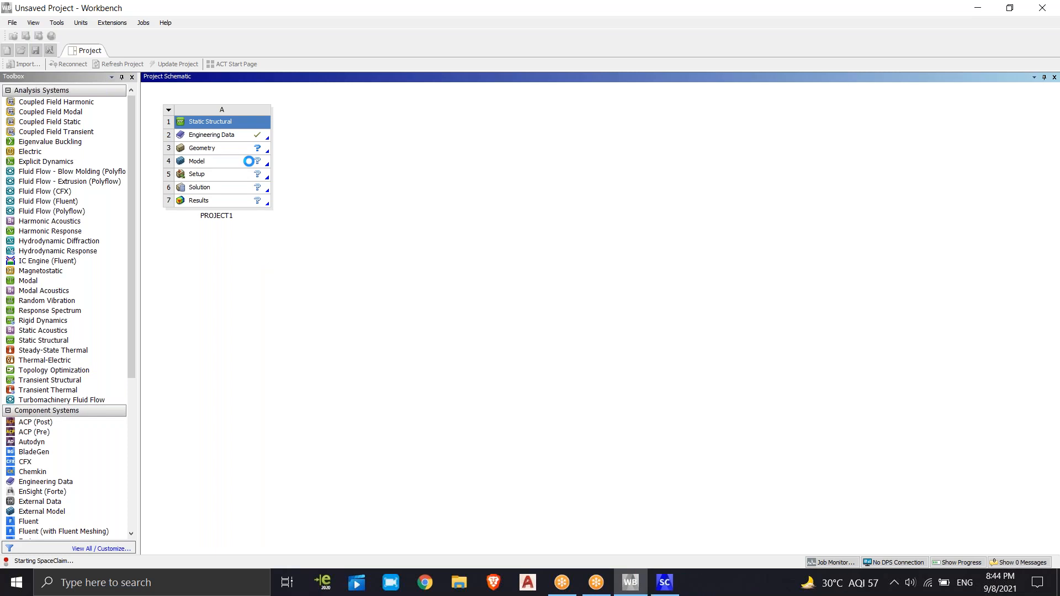
pyautogui.moveTo(672, 589)
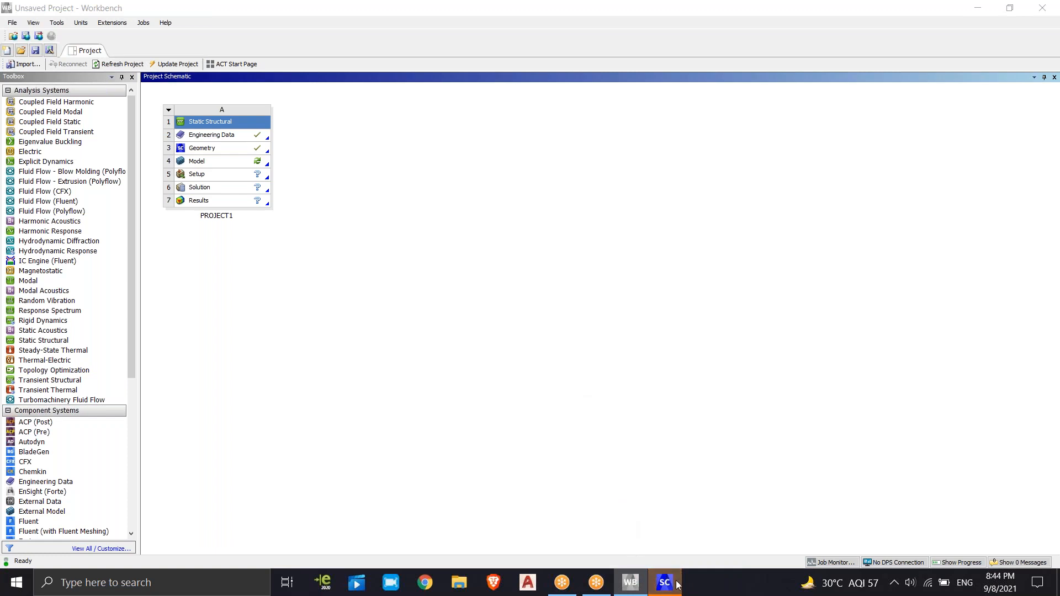
pyautogui.click(672, 587)
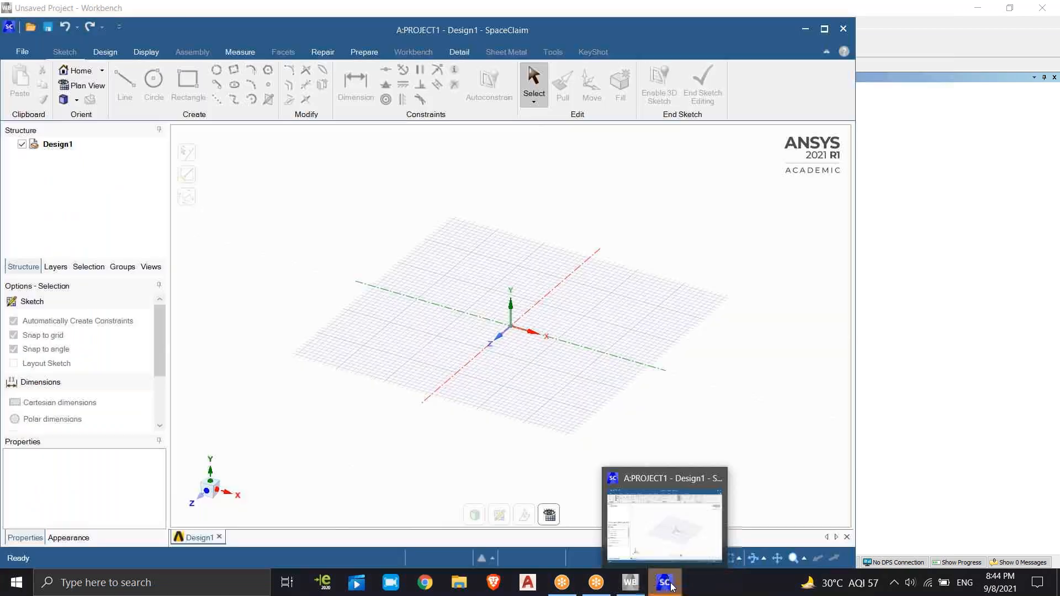
pyautogui.click(831, 29)
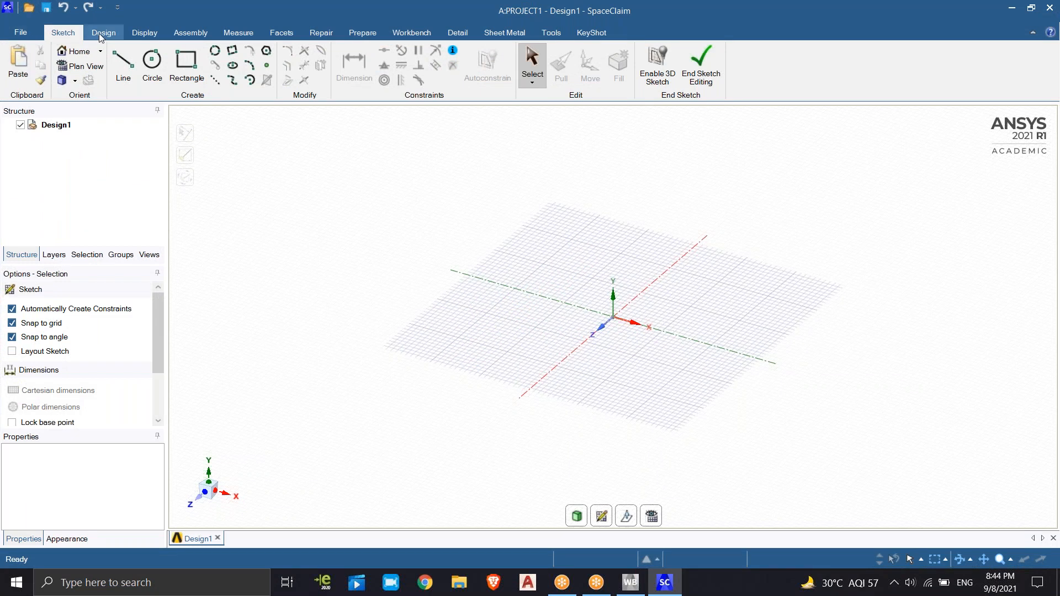
pyautogui.click(184, 34)
pyautogui.click(142, 34)
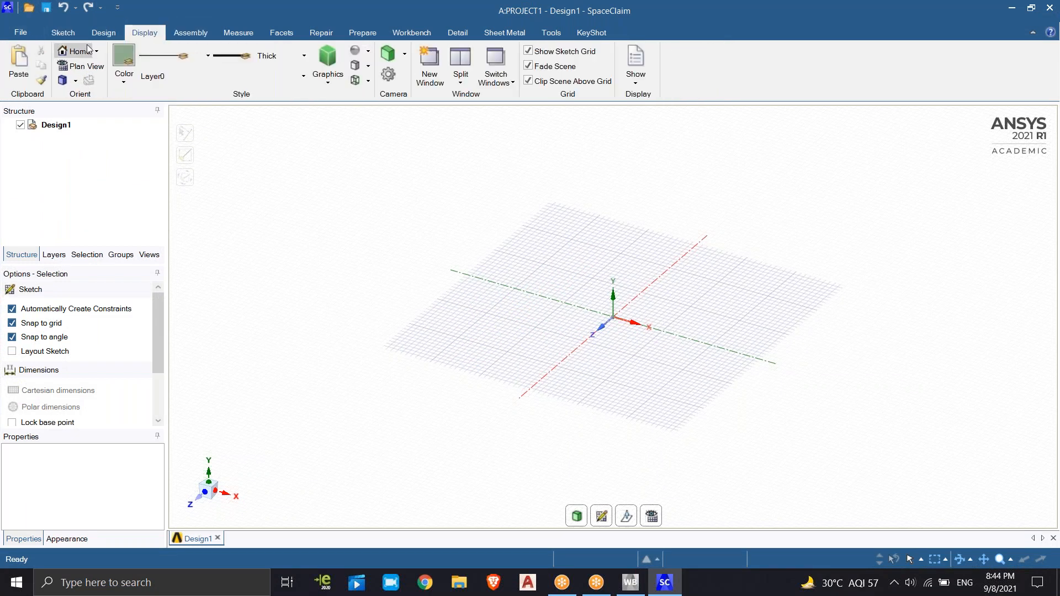
pyautogui.click(103, 33)
pyautogui.click(63, 33)
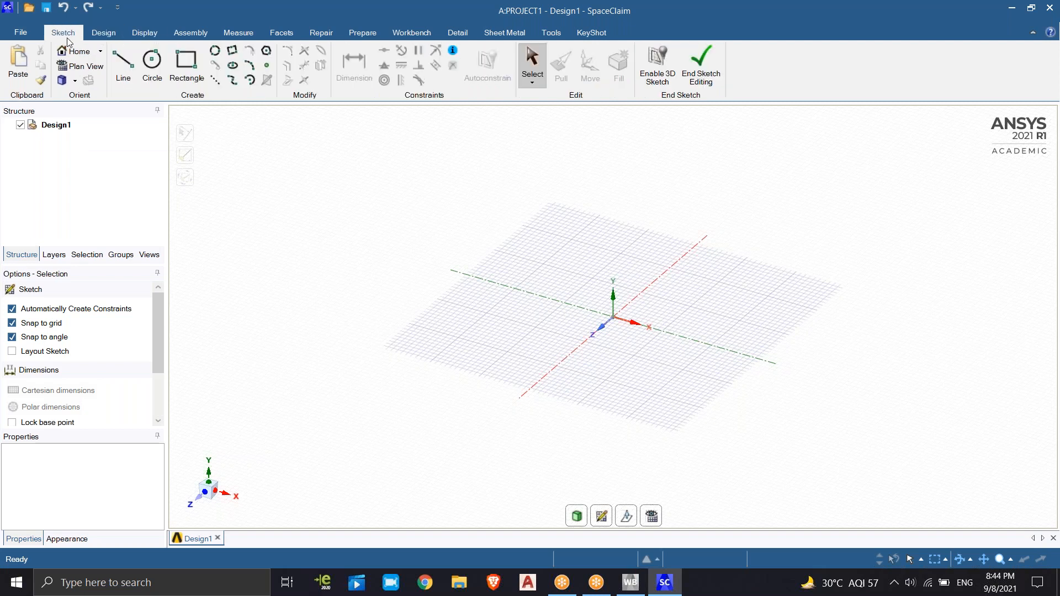
# Sketch a small rectangle on the grid near the origin and a larger rectangle around it sharing its front corner
pyautogui.click(186, 62)
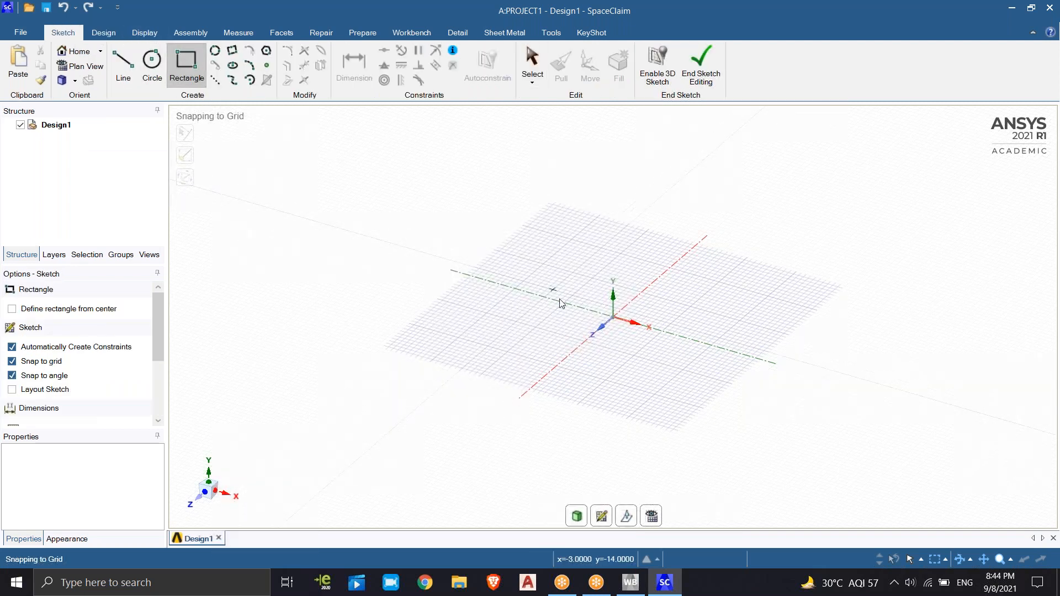
pyautogui.moveTo(550, 281); pyautogui.dragTo(560, 298)
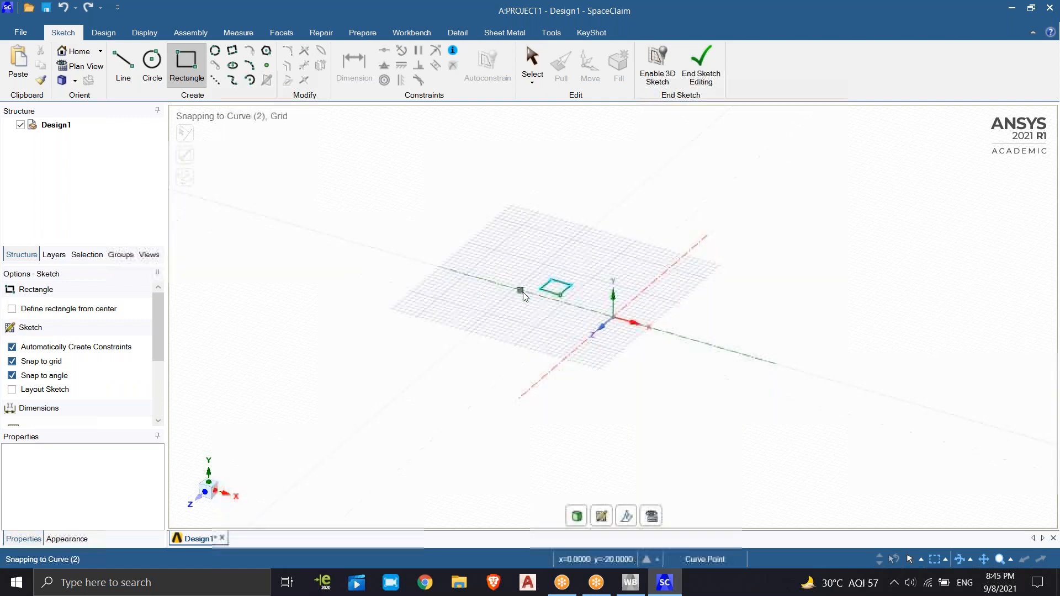
pyautogui.click(560, 296)
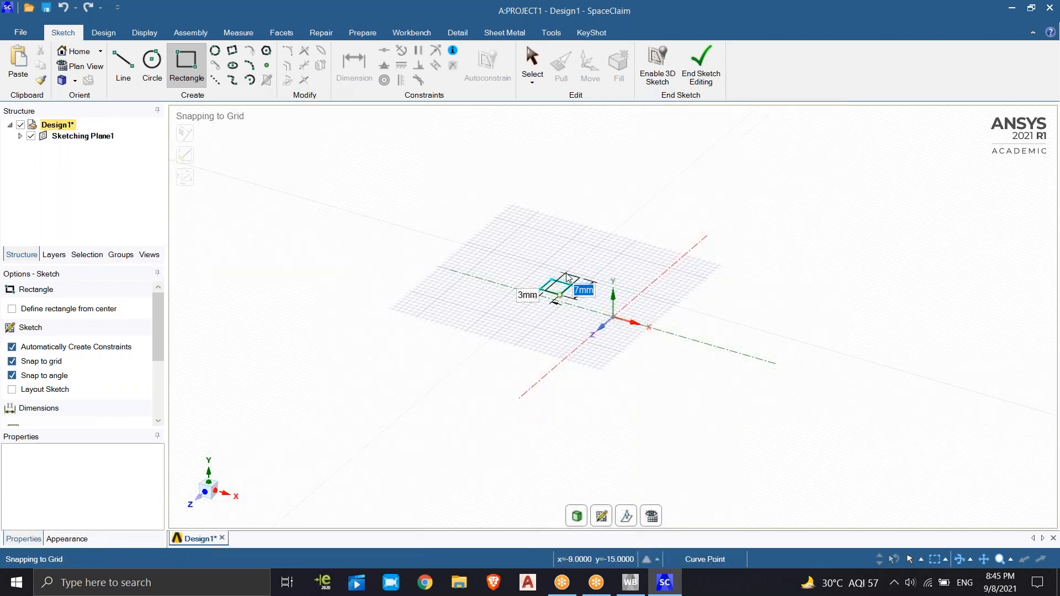
pyautogui.click(547, 233)
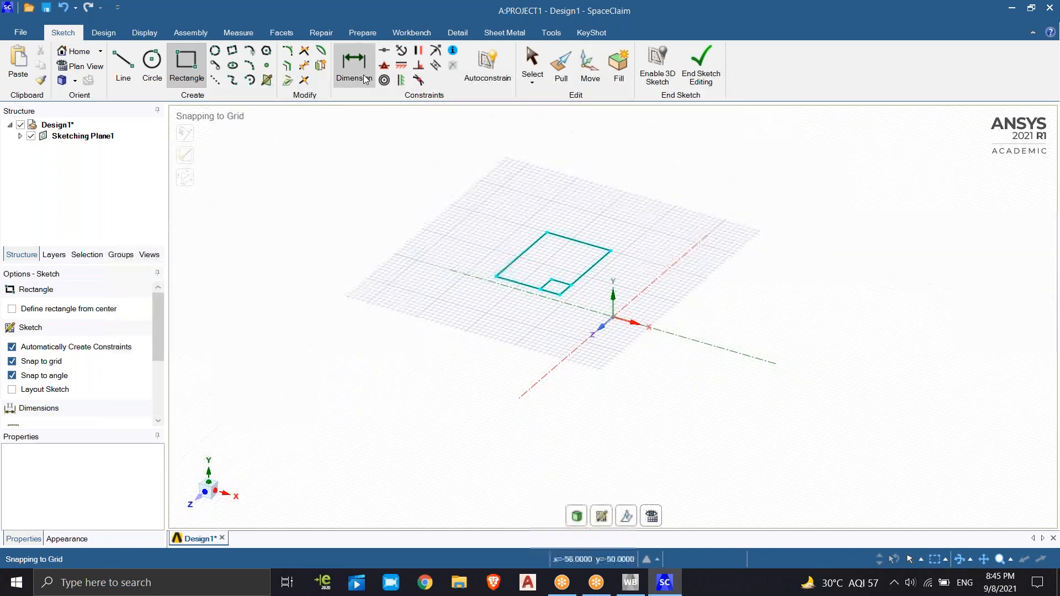
# Switch to solid mode and pull the larger L-shaped face up about 11.58 mm into a solid
pyautogui.click(102, 33)
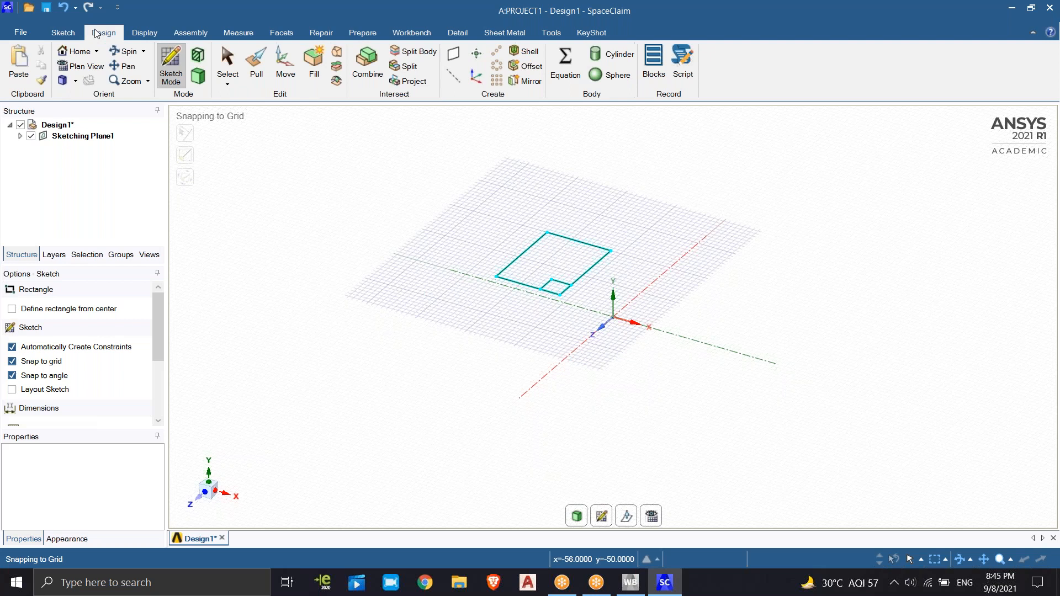
pyautogui.click(200, 72)
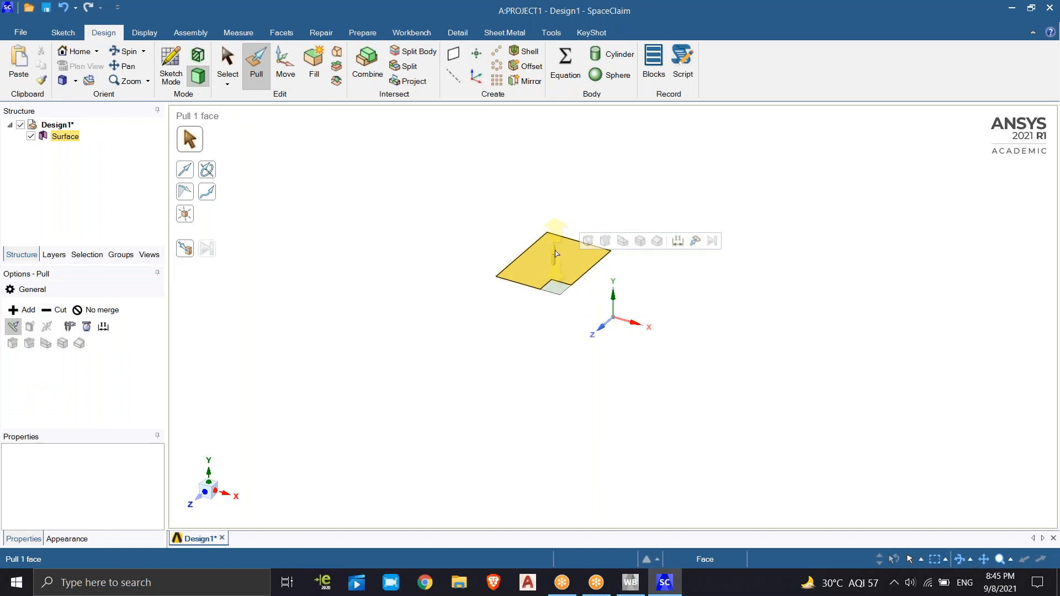
pyautogui.click(556, 255)
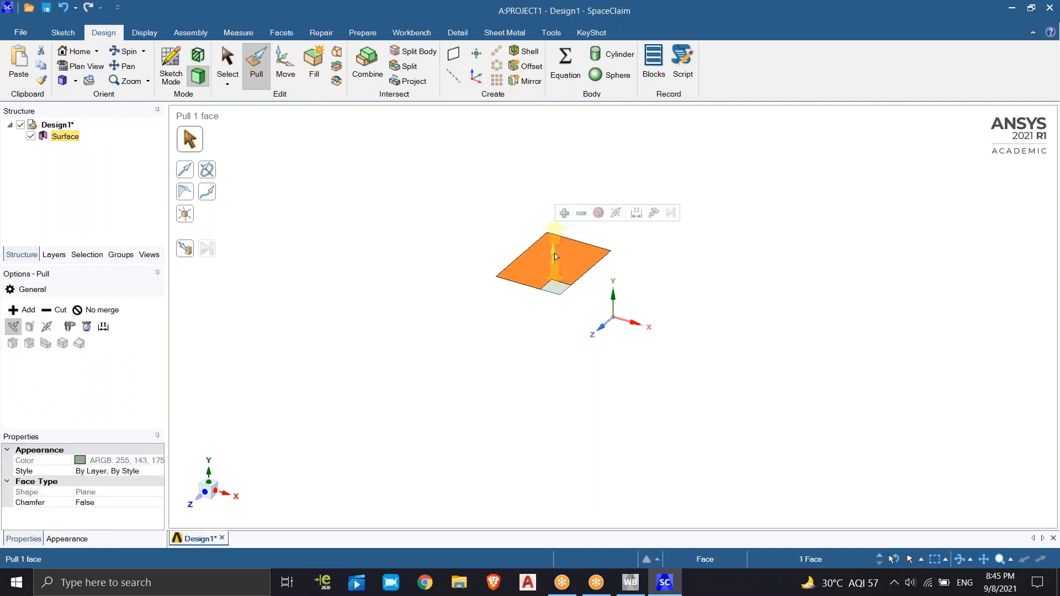
pyautogui.moveTo(556, 255); pyautogui.dragTo(568, 208)
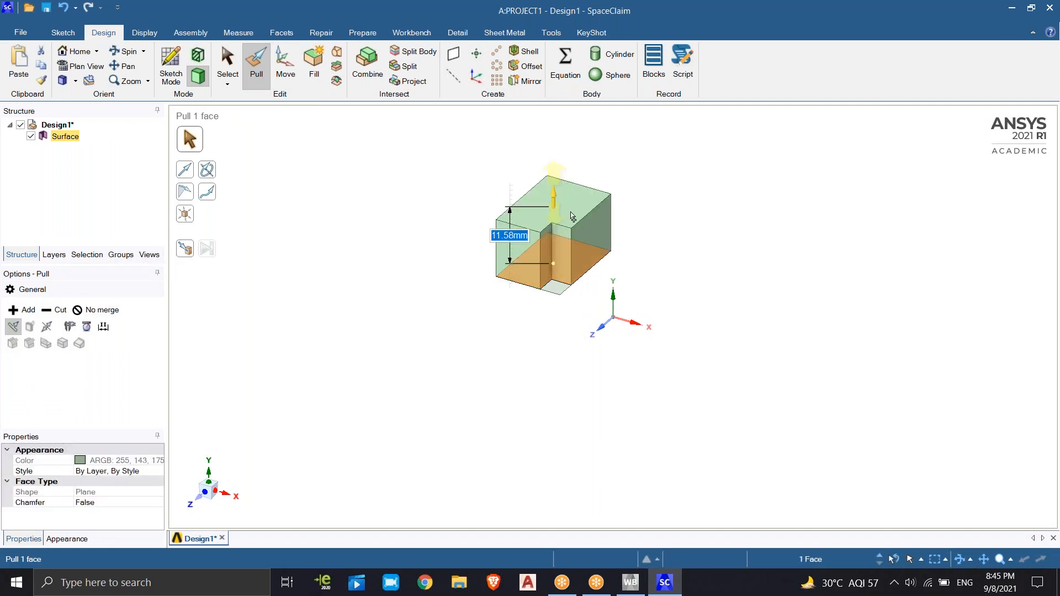
pyautogui.click(666, 195)
pyautogui.click(552, 263)
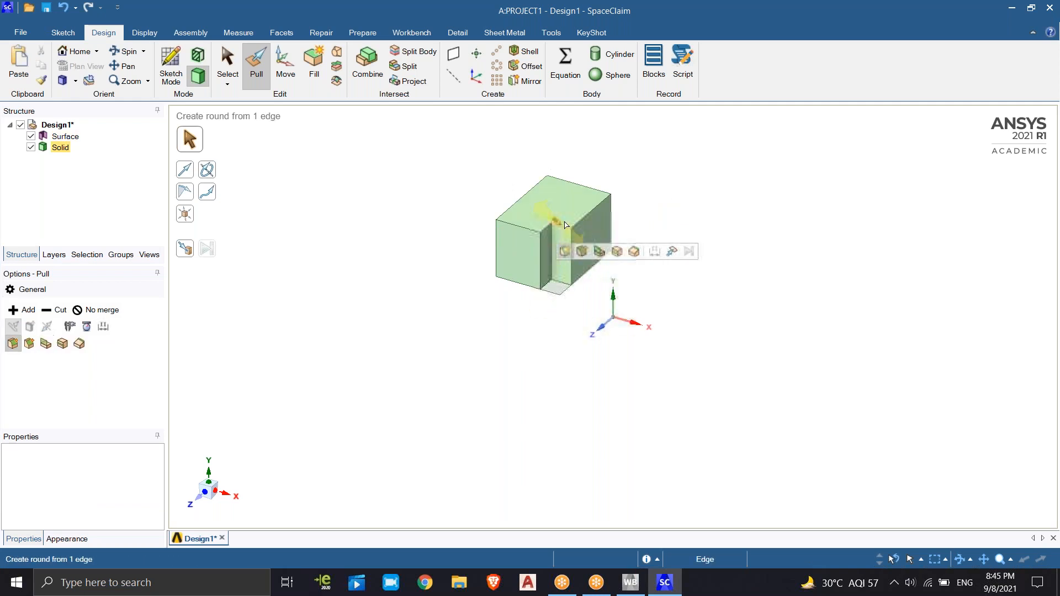
pyautogui.click(588, 237)
pyautogui.click(454, 220)
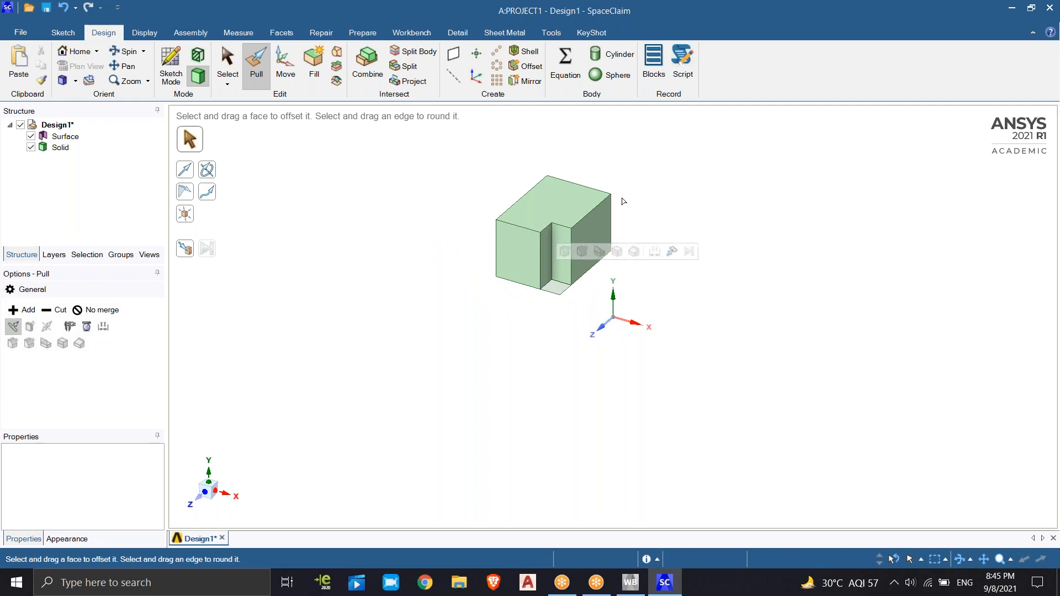
pyautogui.click(548, 269)
pyautogui.click(514, 259)
pyautogui.click(594, 225)
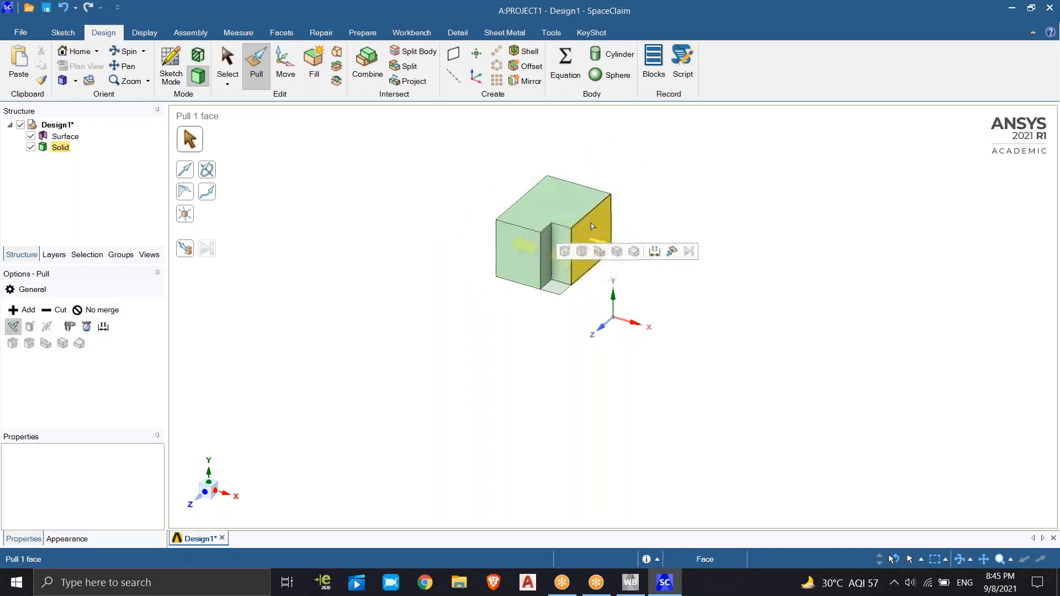
pyautogui.click(540, 160)
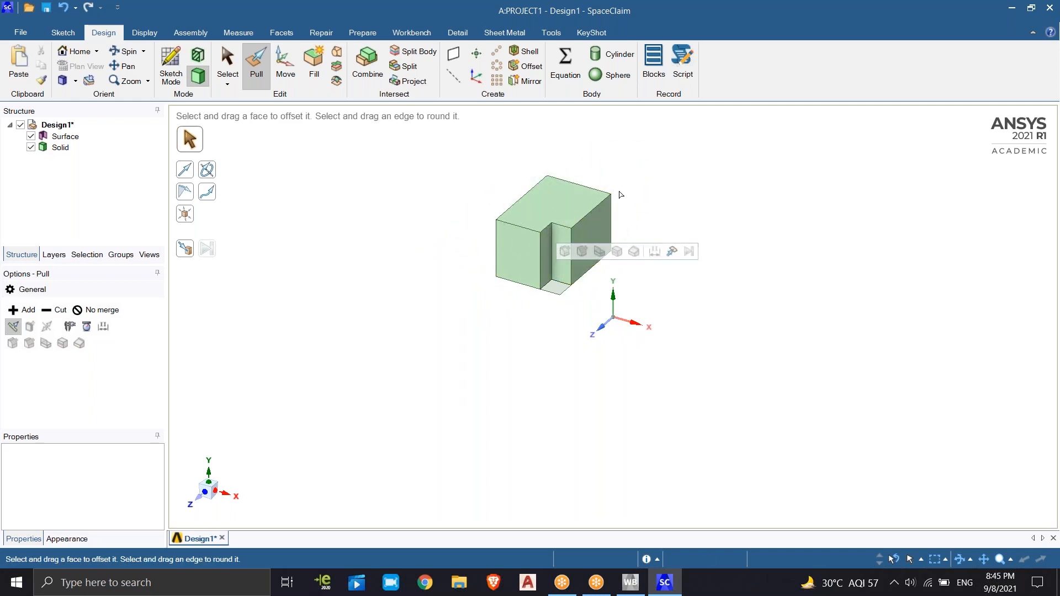
pyautogui.click(514, 259)
pyautogui.click(591, 150)
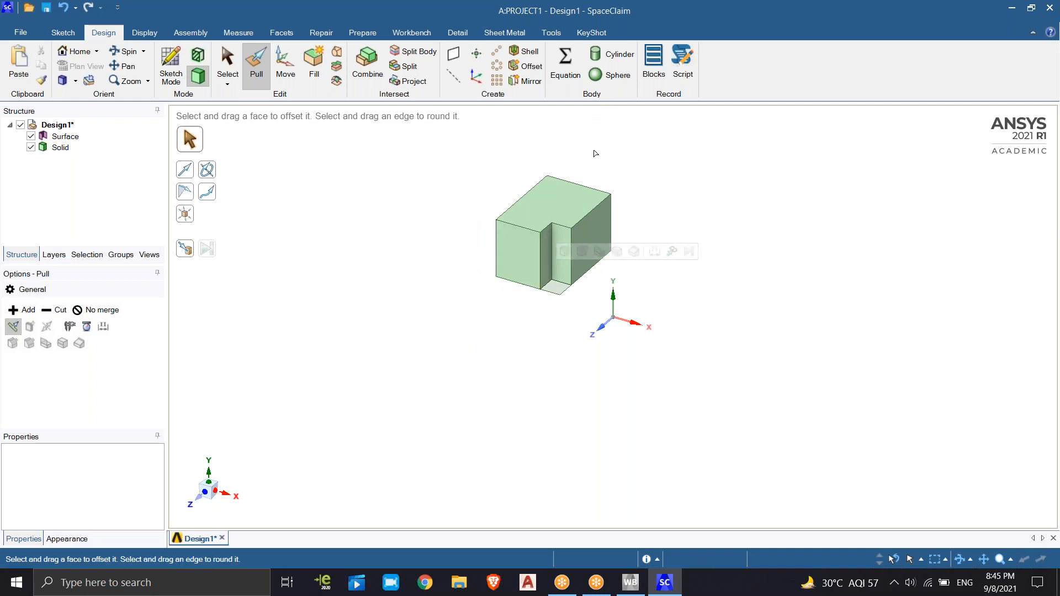
pyautogui.click(590, 208)
pyautogui.click(651, 215)
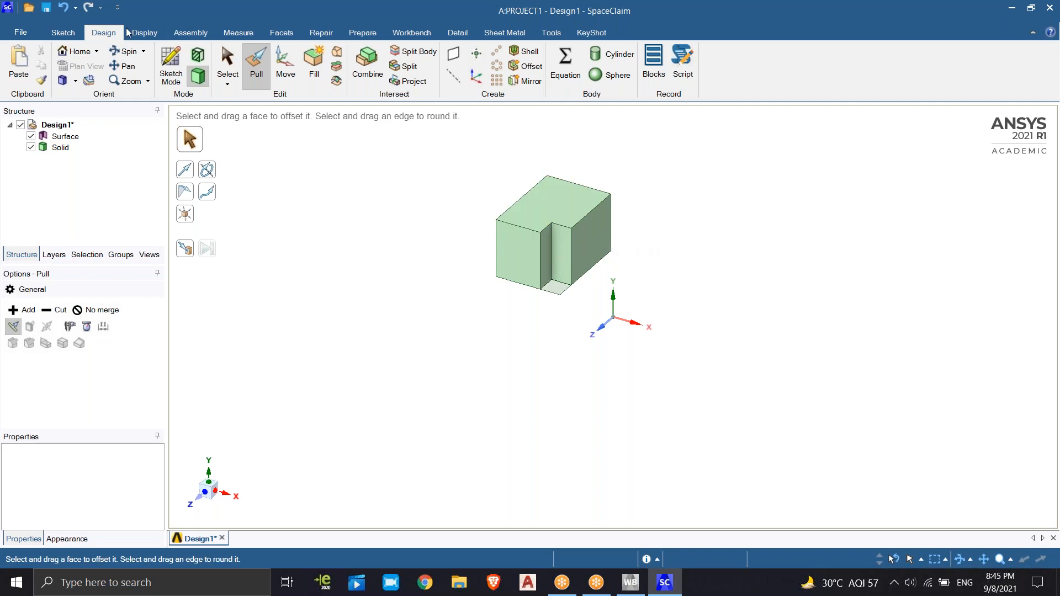
pyautogui.click(592, 209)
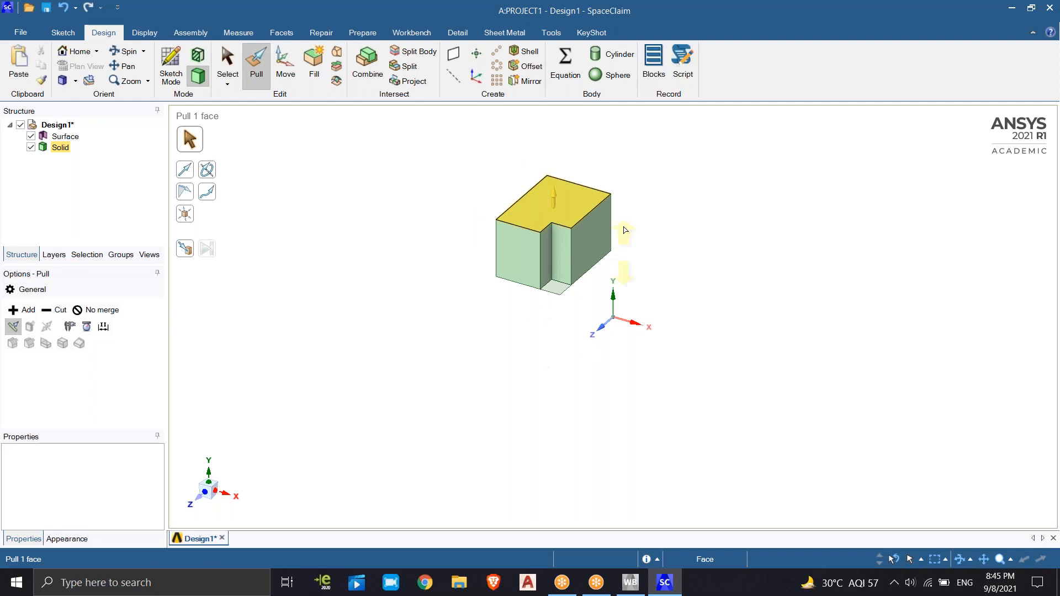
# Close SpaceClaim, open the Geometry cell of PROJECT1 in DesignModeler and generate the imported model
pyautogui.click(1050, 8)
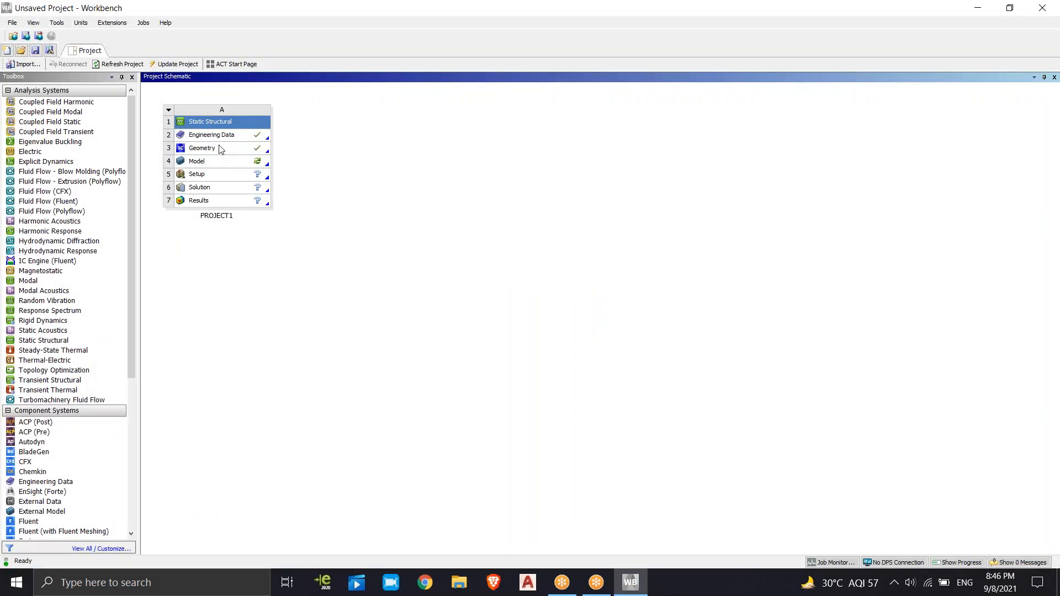
pyautogui.rightClick(220, 149)
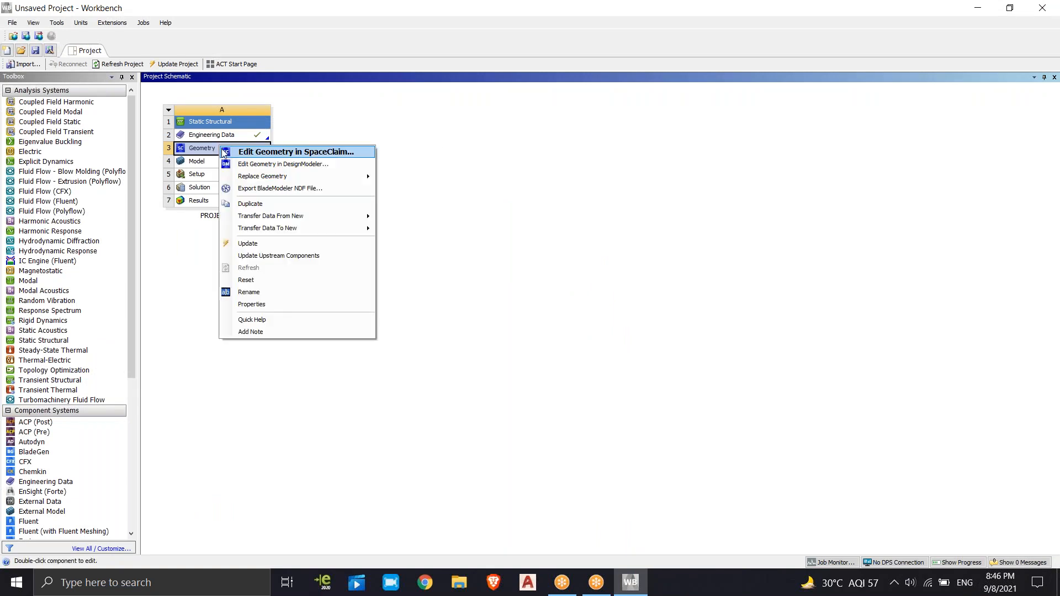
pyautogui.click(276, 166)
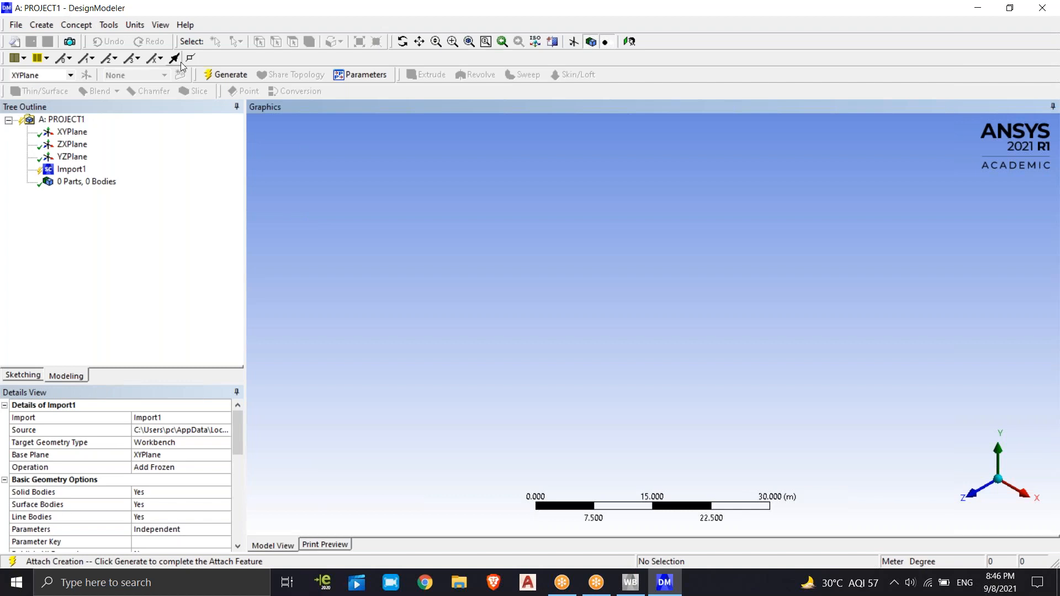
pyautogui.click(225, 74)
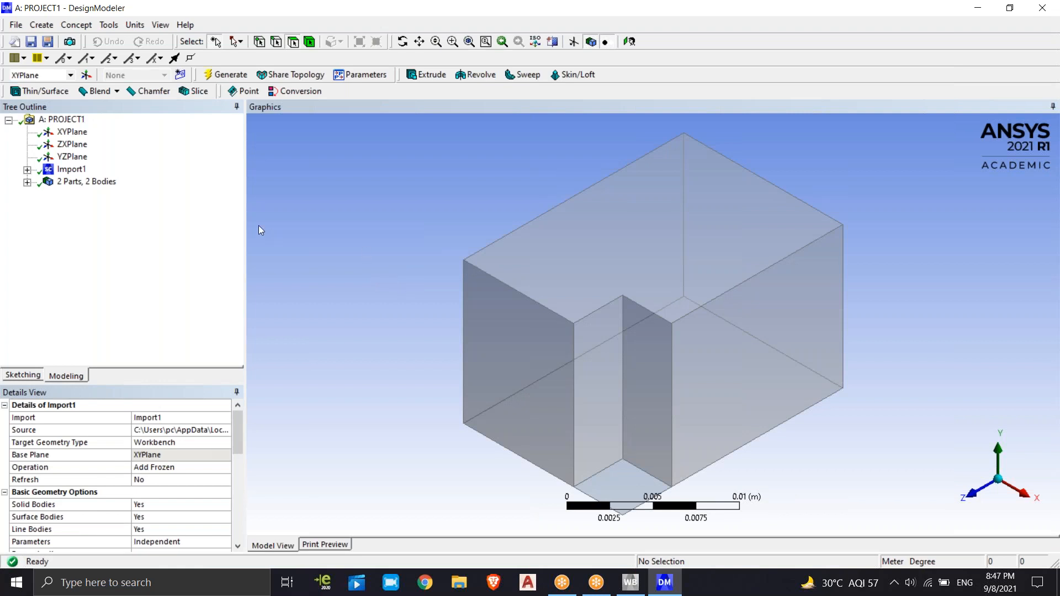
# Try to delete the Import1 feature from the model tree
pyautogui.click(71, 169)
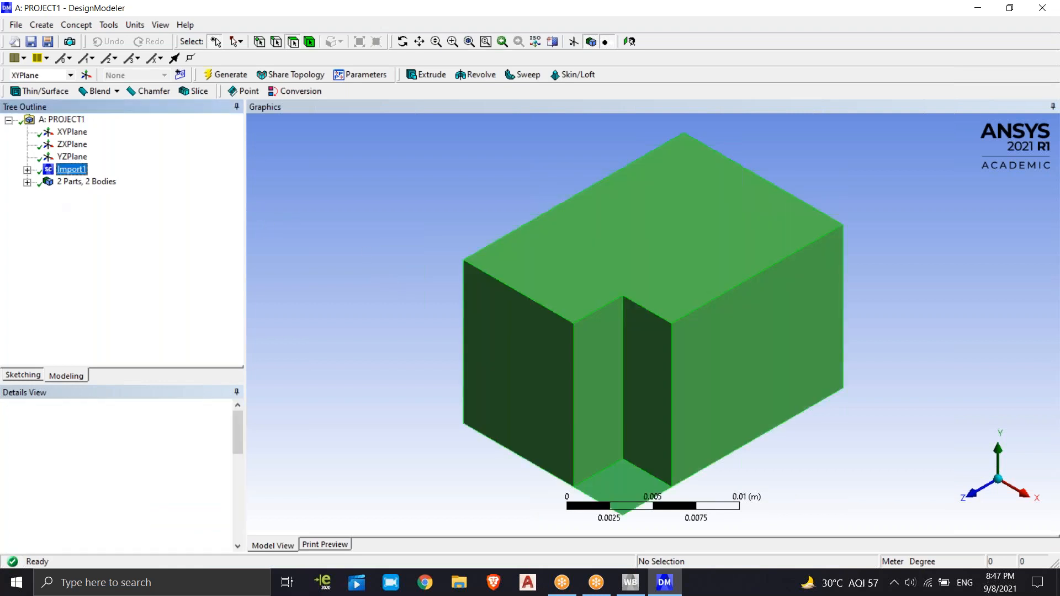
pyautogui.rightClick(83, 179)
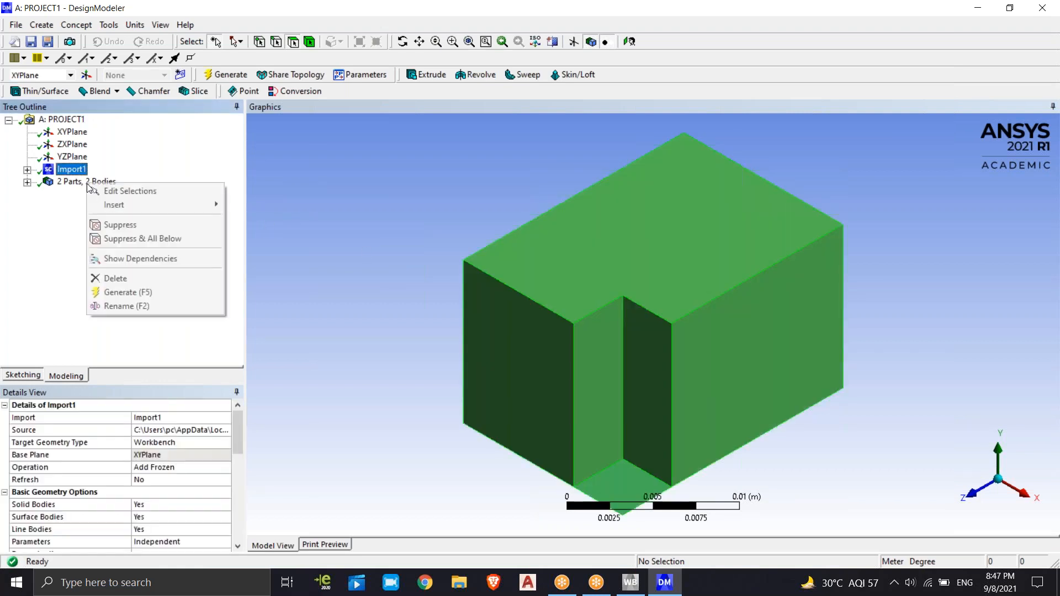
pyautogui.click(132, 281)
pyautogui.click(638, 340)
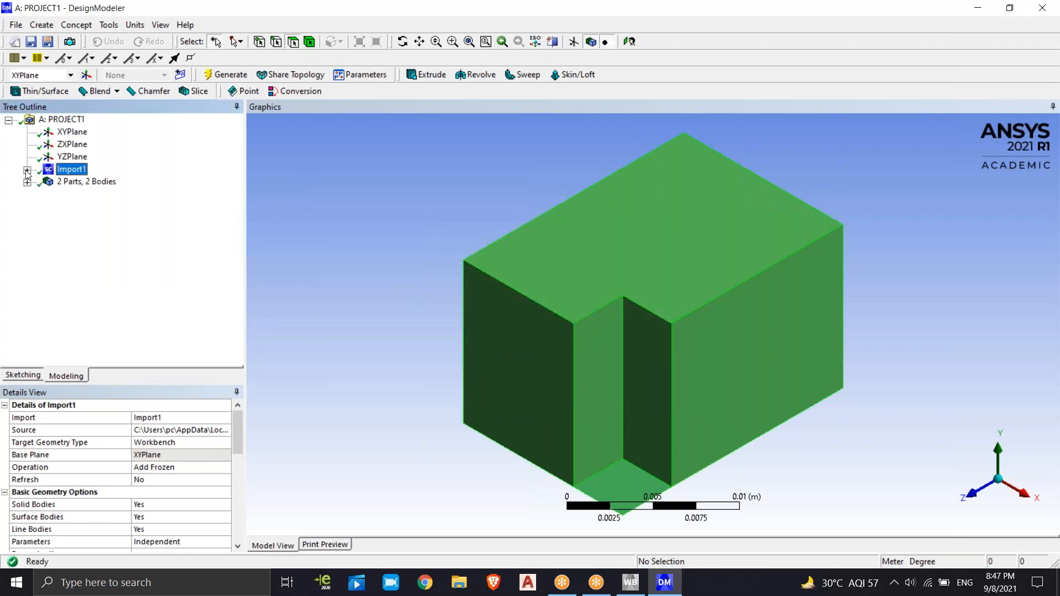
pyautogui.rightClick(58, 170)
pyautogui.click(105, 264)
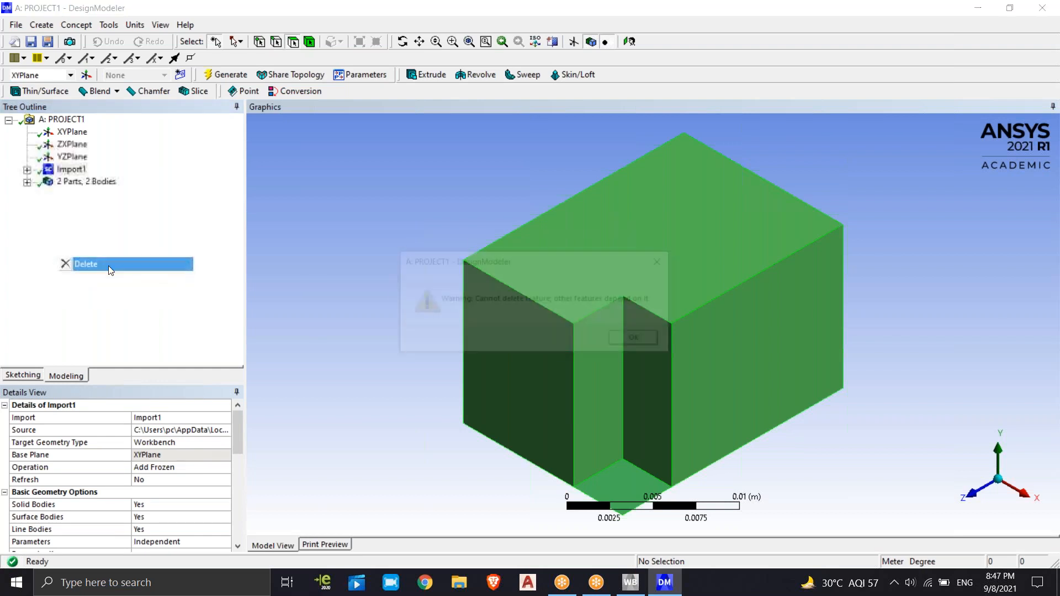
pyautogui.click(641, 339)
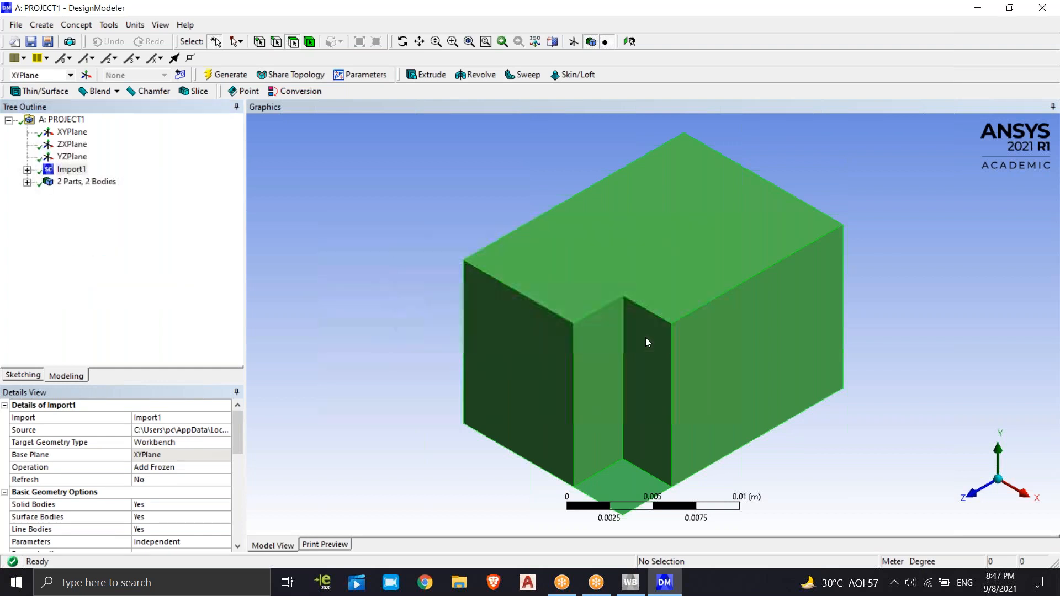
pyautogui.click(899, 177)
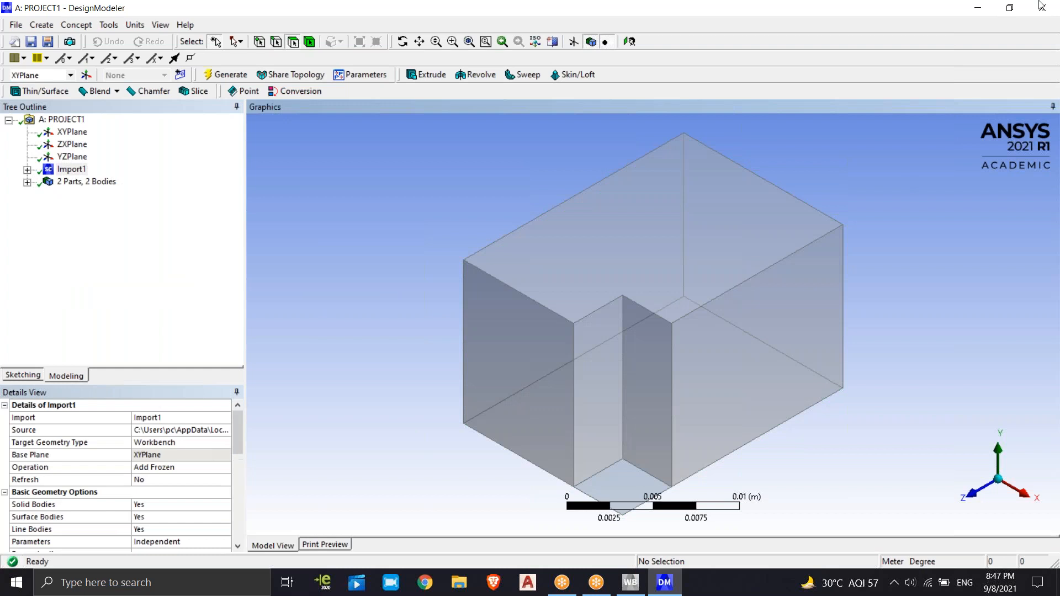
# Return to Workbench, reset the Geometry cell of PROJECT1 and start a new DesignModeler geometry in it
pyautogui.click(1044, 5)
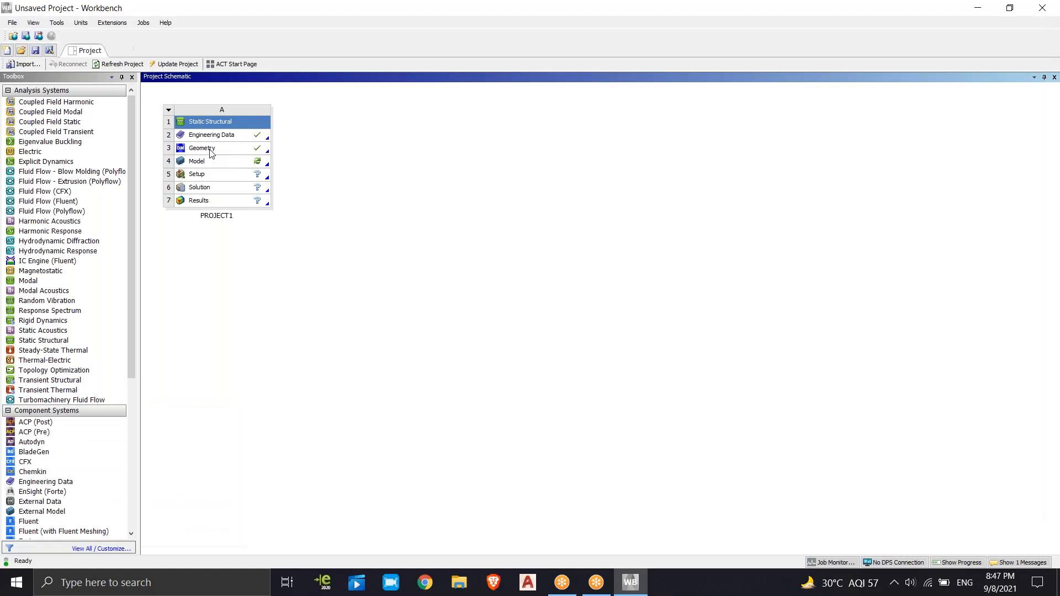
pyautogui.rightClick(215, 149)
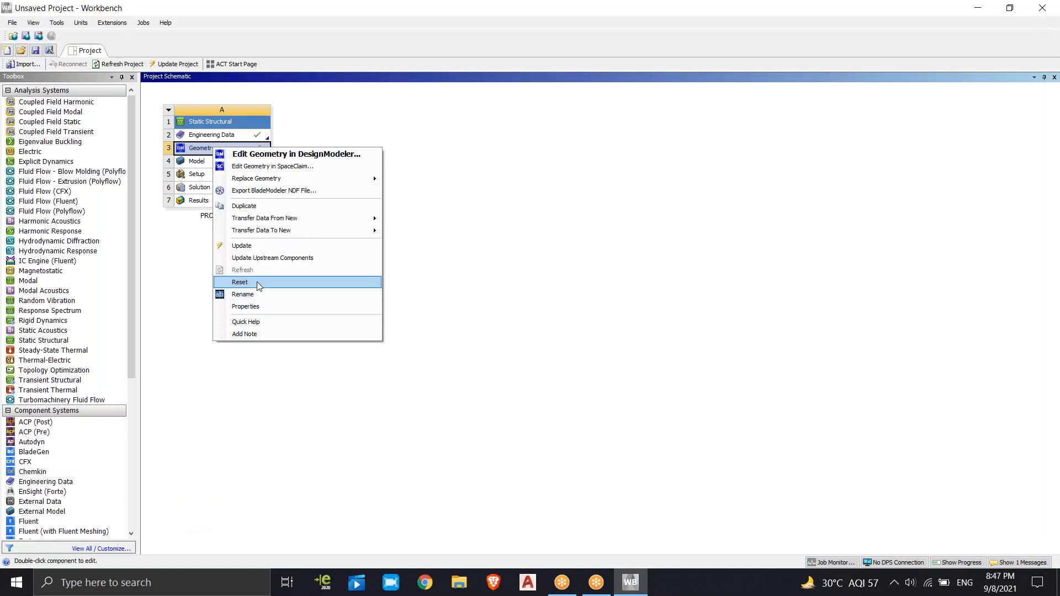
pyautogui.click(242, 282)
pyautogui.click(551, 312)
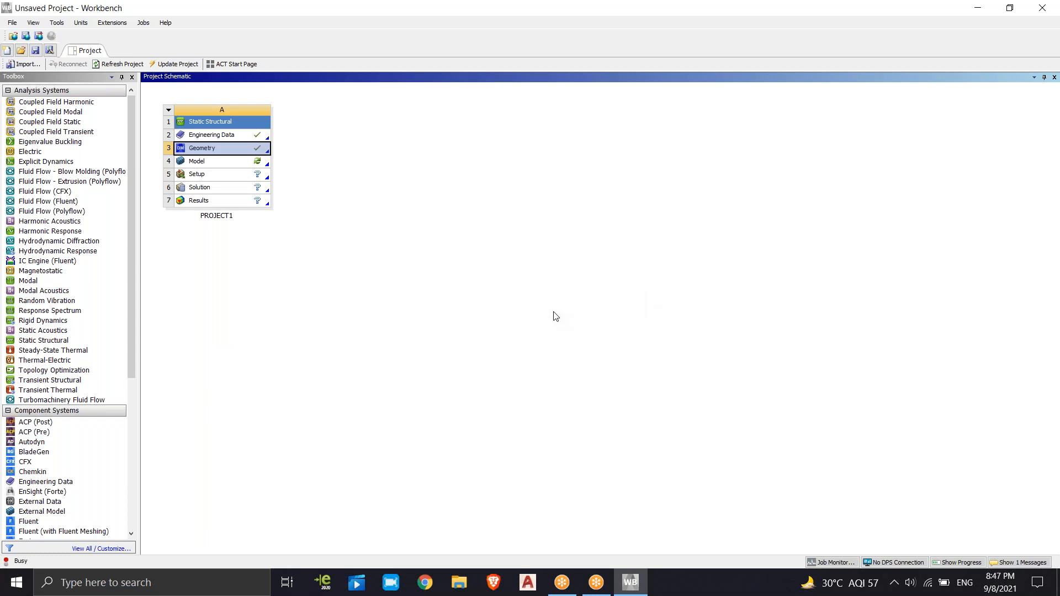
pyautogui.rightClick(233, 145)
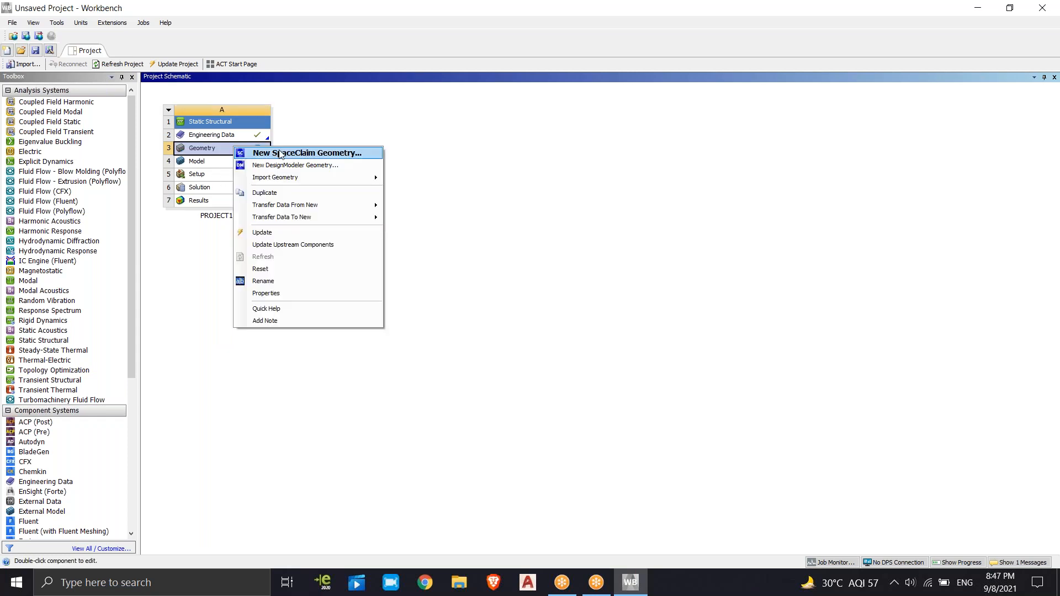
pyautogui.click(287, 166)
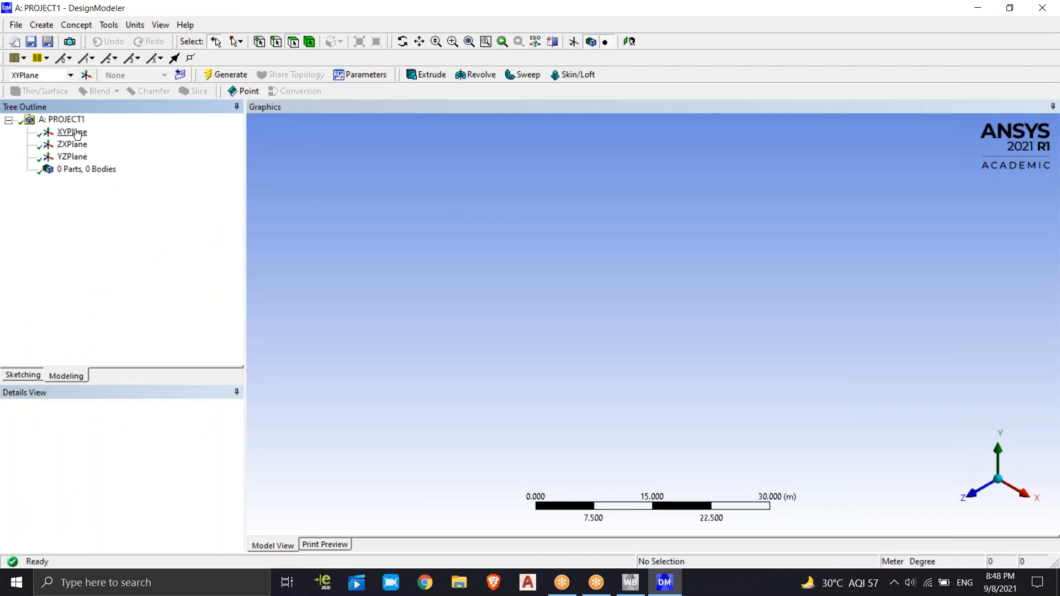
# Set the length unit to Millimeter and look at XYPlane face-on
pyautogui.click(134, 25)
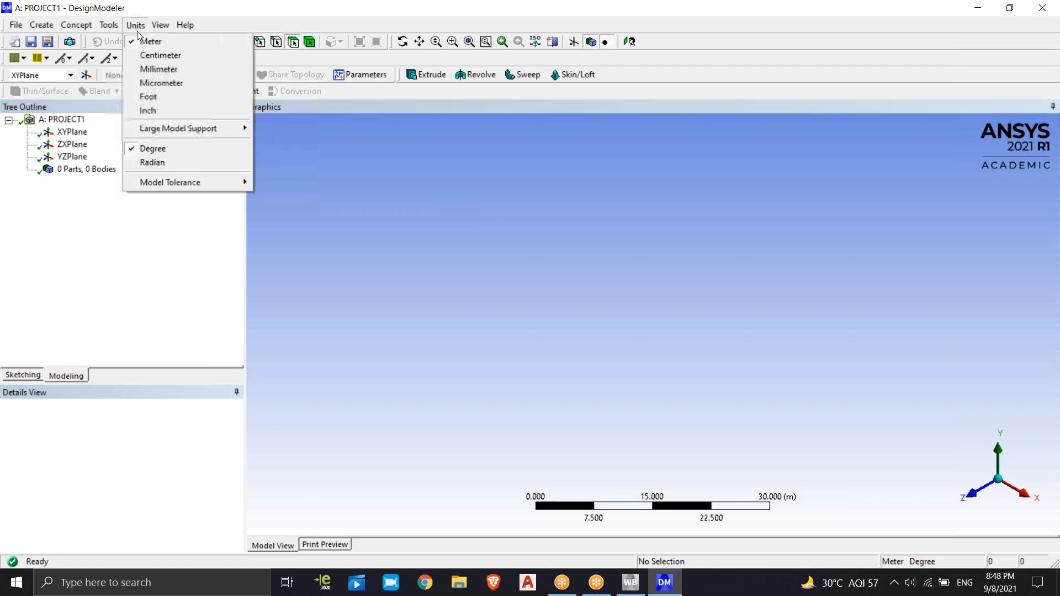
pyautogui.click(159, 71)
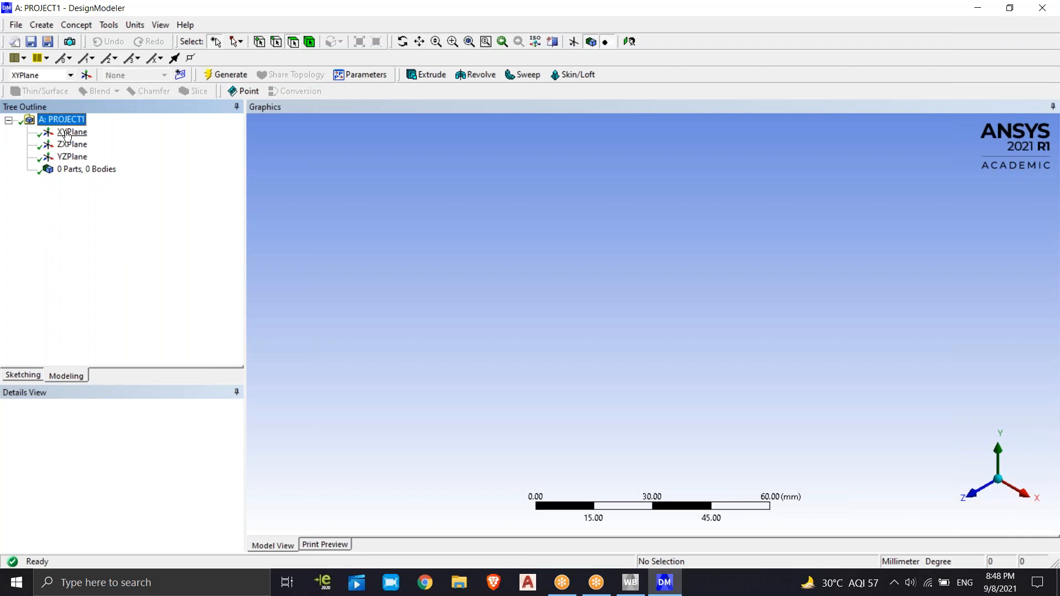
pyautogui.click(66, 132)
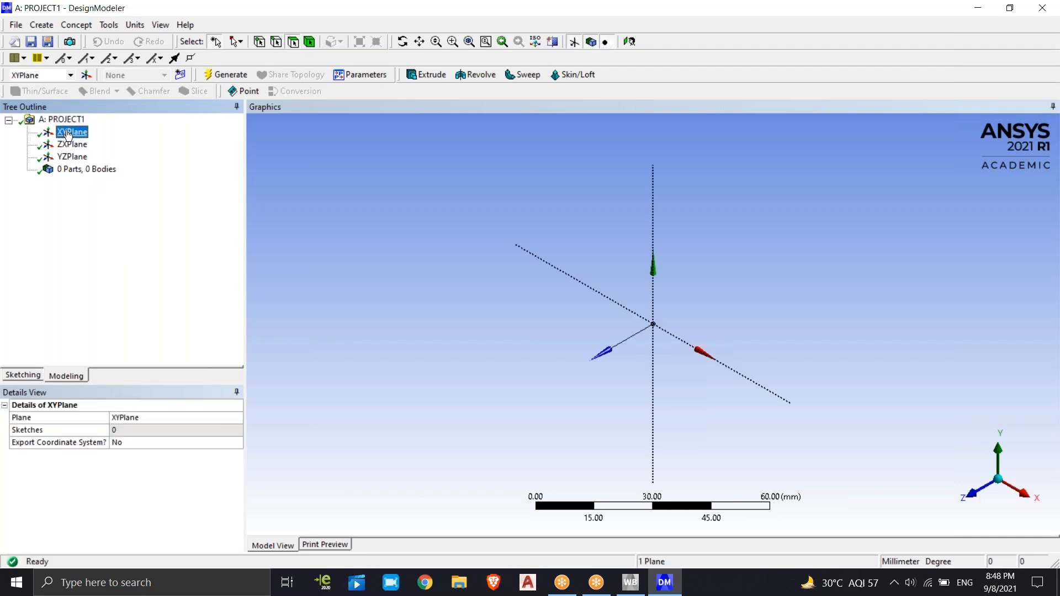
pyautogui.click(629, 41)
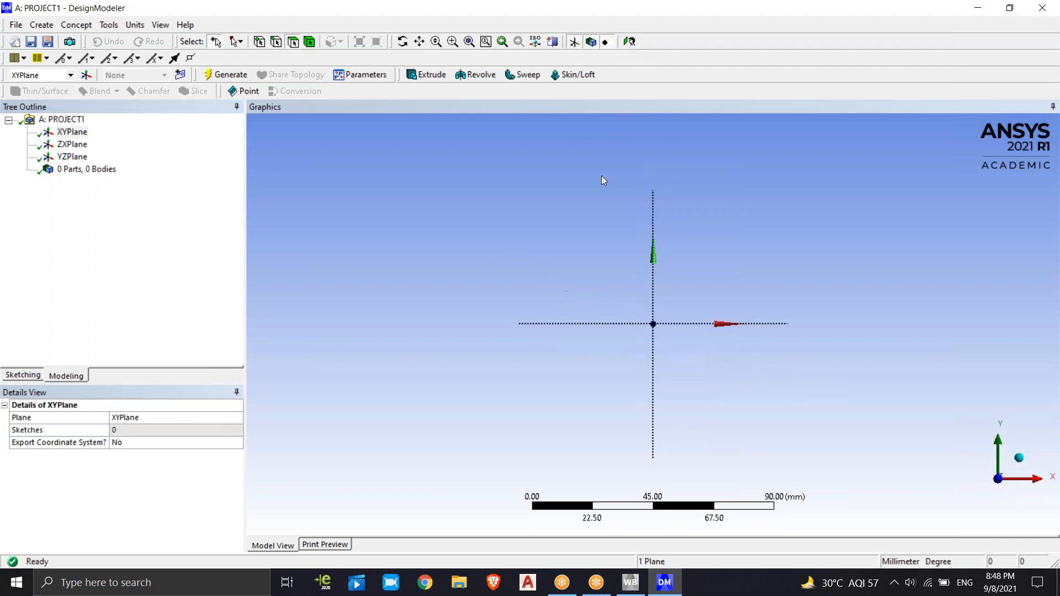
# Examine the XYPlane axes from different angles and distances, ending with the face-on view
pyautogui.moveTo(694, 302); pyautogui.dragTo(928, 373, button='middle')
pyautogui.scroll(-2, 740, 340)
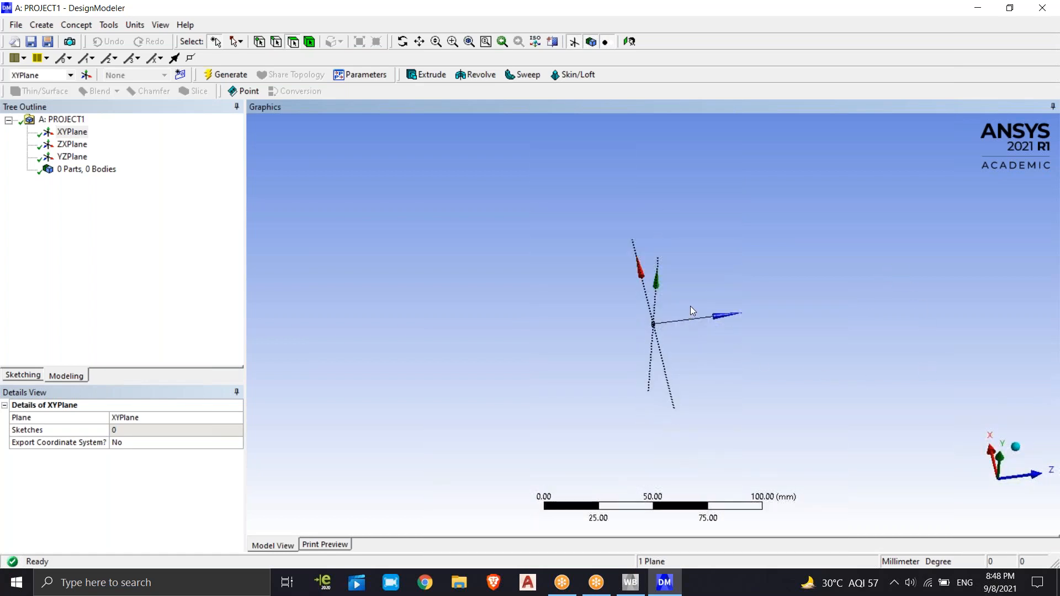
pyautogui.keyDown('ctrl'); pyautogui.moveTo(602, 308); pyautogui.dragTo(388, 315, button='middle'); pyautogui.keyUp('ctrl')
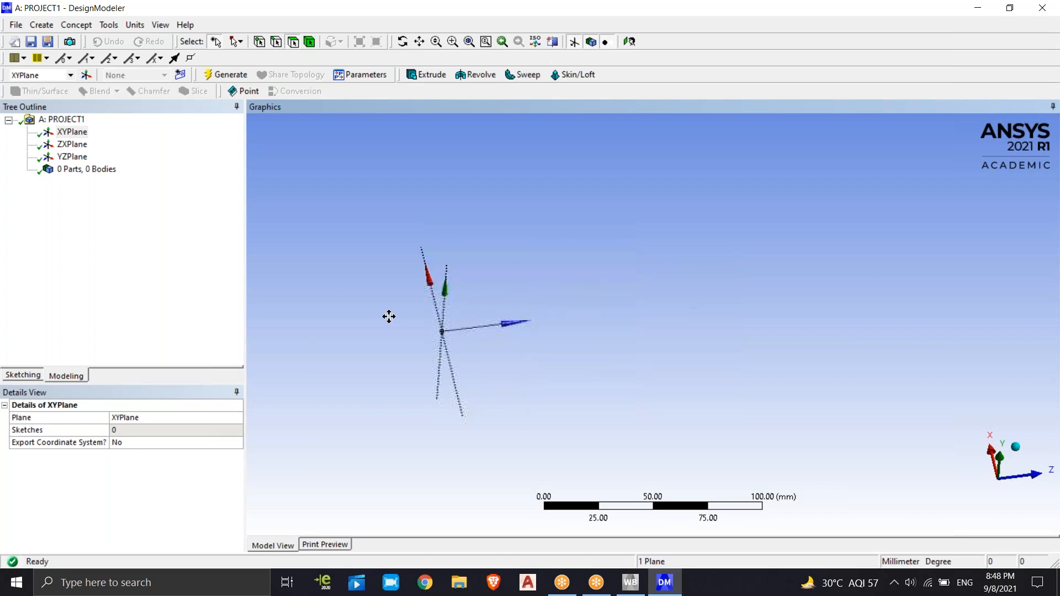
pyautogui.click(629, 42)
pyautogui.scroll(3, 654, 360)
pyautogui.scroll(-3, 672, 315)
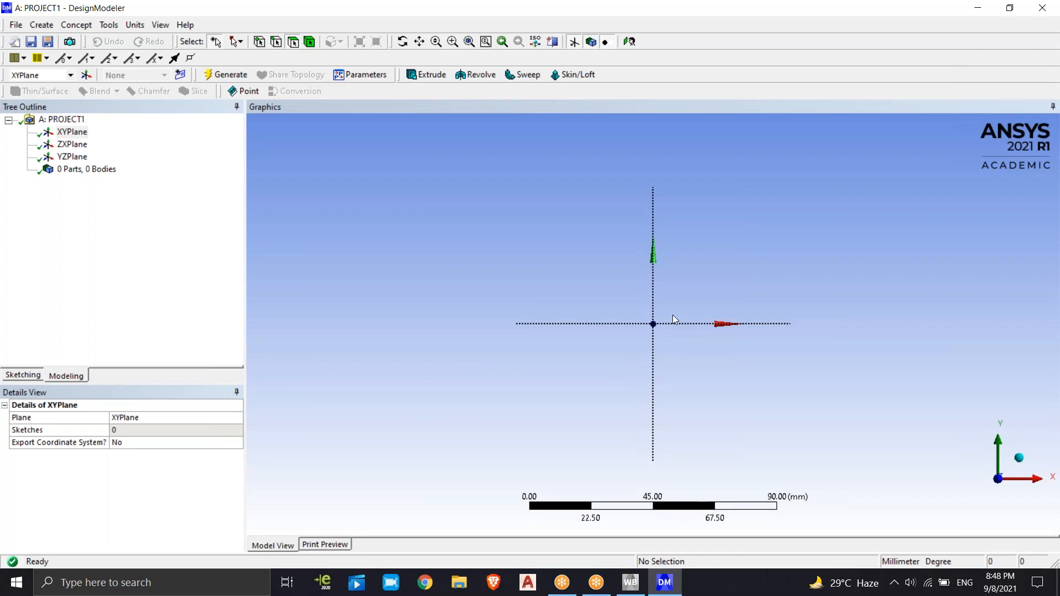
pyautogui.keyDown('ctrl'); pyautogui.moveTo(672, 315); pyautogui.dragTo(334, 312, button='middle'); pyautogui.keyUp('ctrl')
pyautogui.moveTo(337, 313); pyautogui.dragTo(428, 333, button='right')
pyautogui.moveTo(422, 329); pyautogui.dragTo(421, 279, button='middle')
pyautogui.scroll(-8, 295, 288)
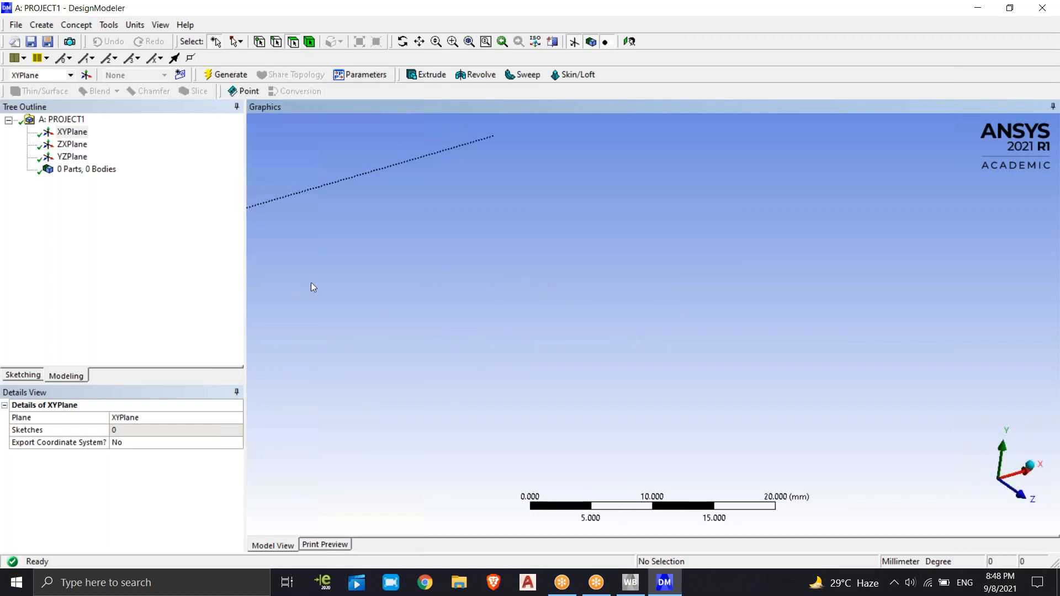
pyautogui.moveTo(349, 347); pyautogui.dragTo(535, 322, button='middle')
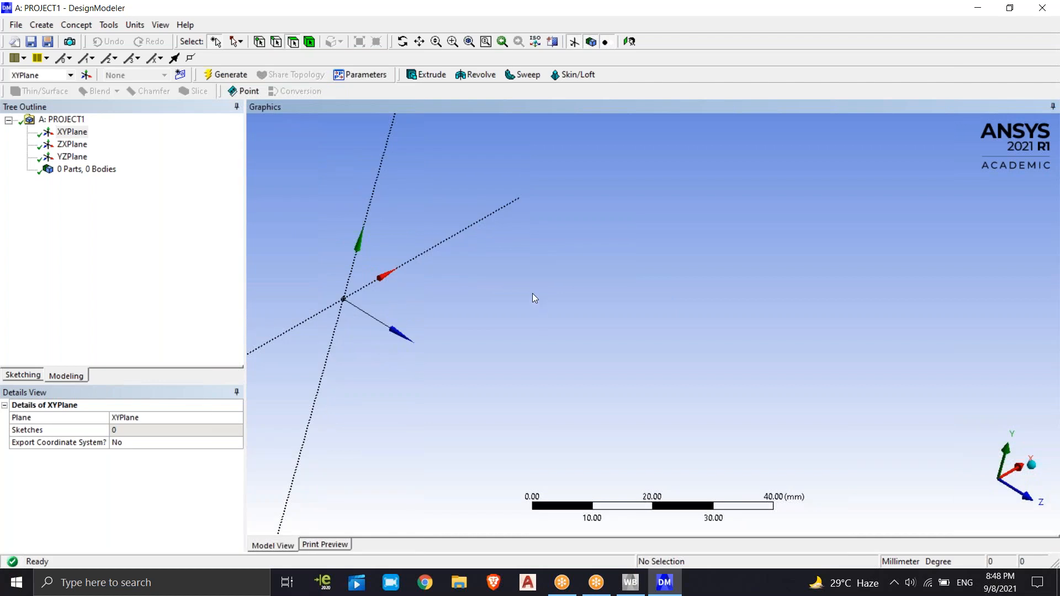
pyautogui.click(629, 41)
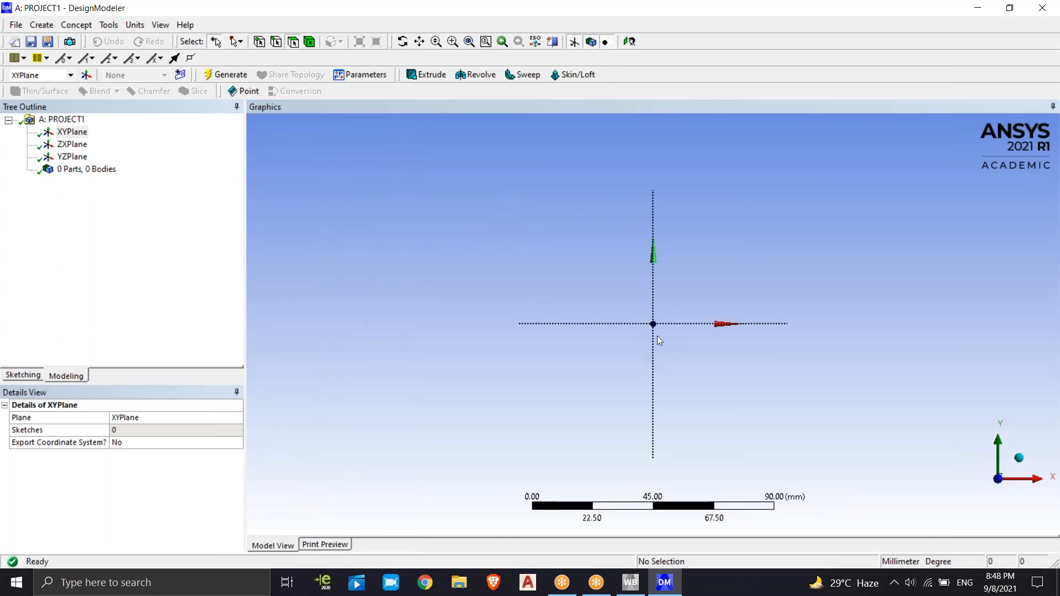
pyautogui.moveTo(362, 219); pyautogui.dragTo(769, 294, button='middle')
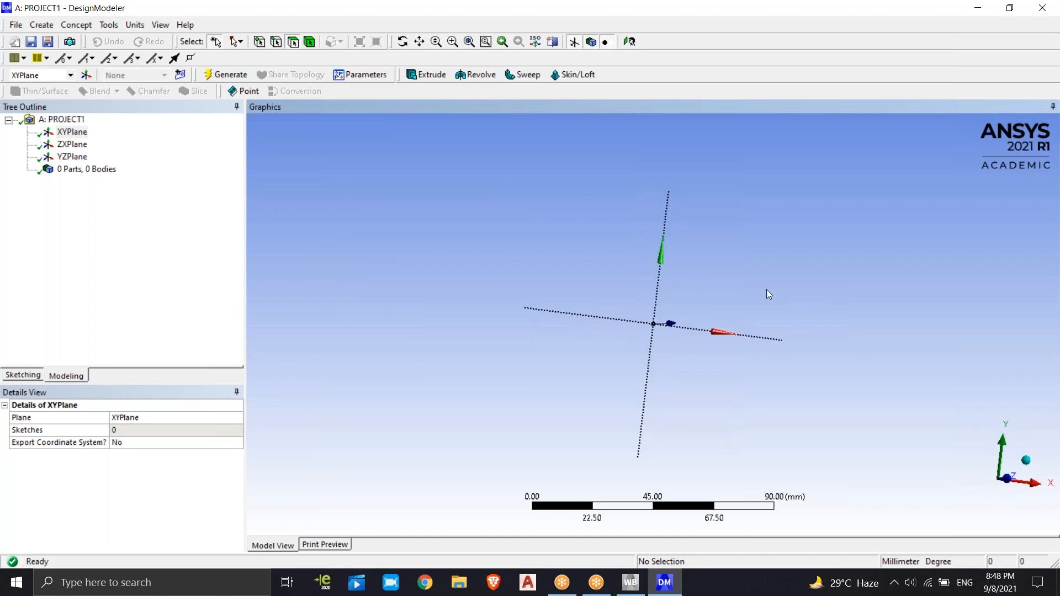
pyautogui.click(630, 41)
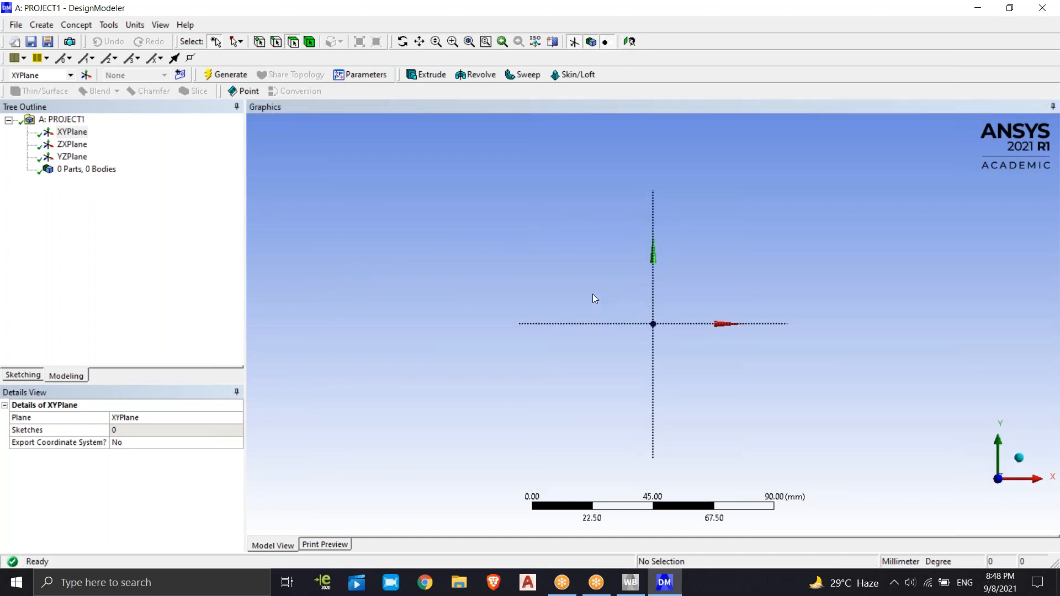
pyautogui.moveTo(582, 293); pyautogui.dragTo(559, 313, button='middle')
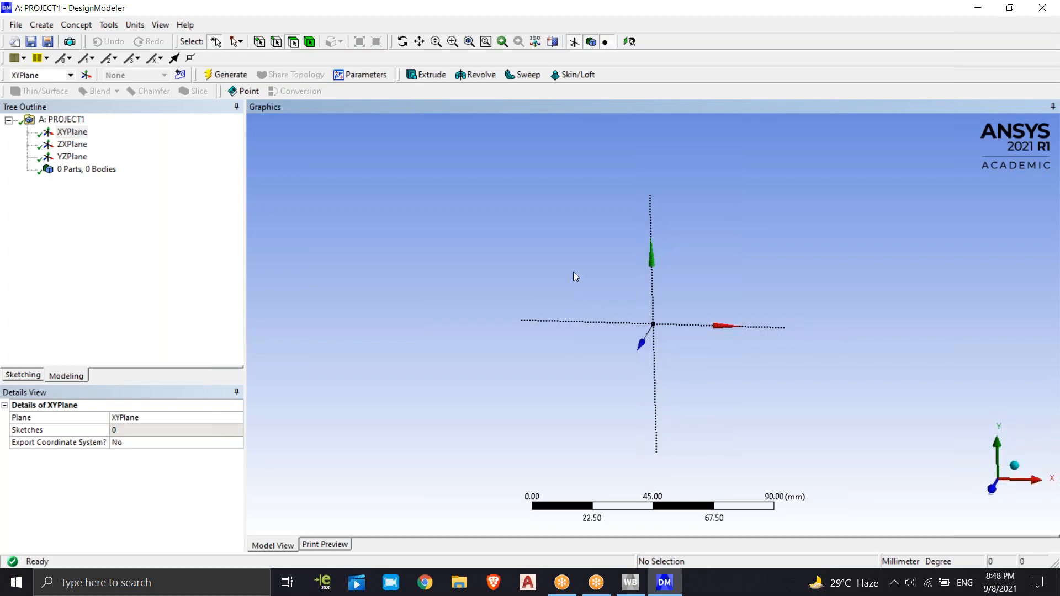
pyautogui.click(629, 42)
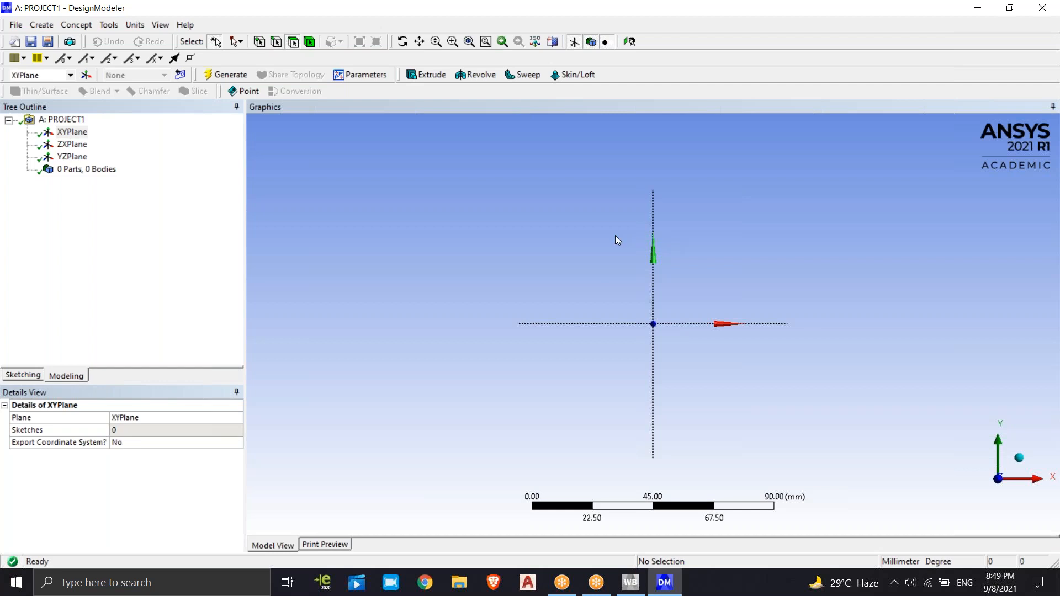
# Start a sketch on XYPlane and draw a horizontal line about 41 mm long from the origin along the positive X axis
pyautogui.click(132, 227)
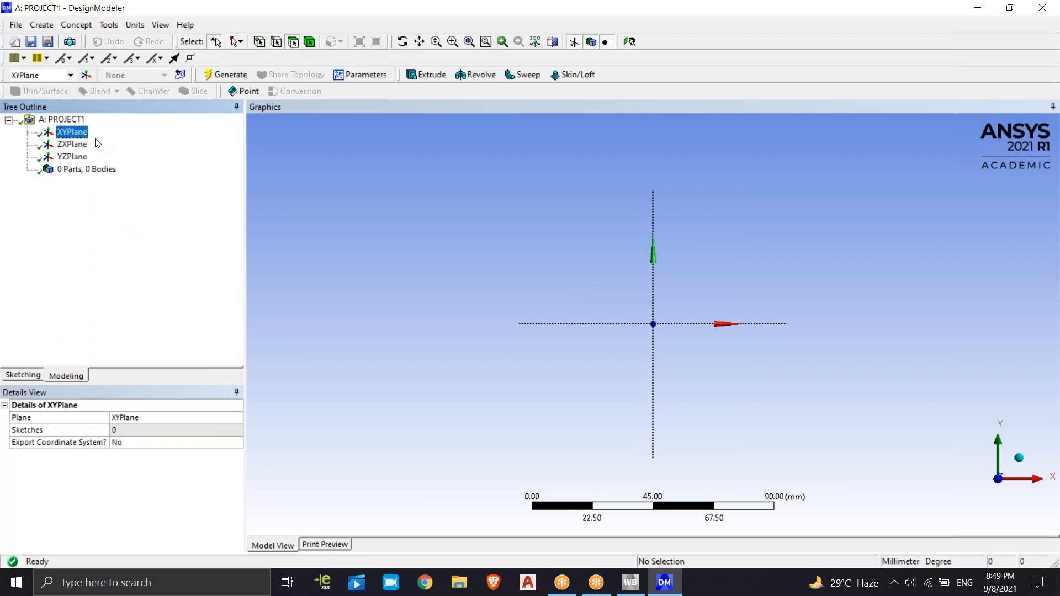
pyautogui.click(19, 375)
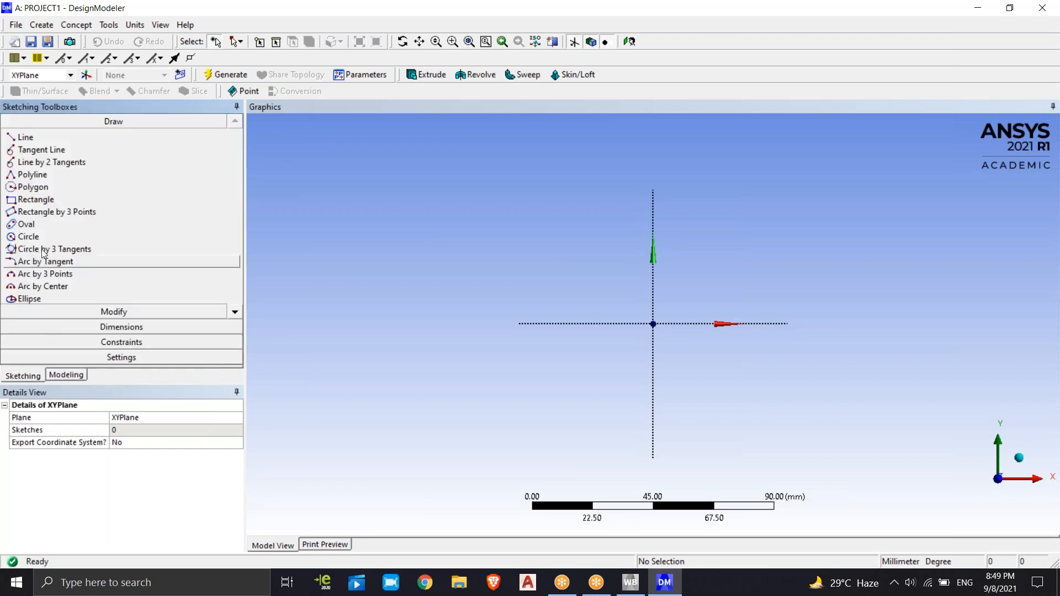
pyautogui.click(24, 136)
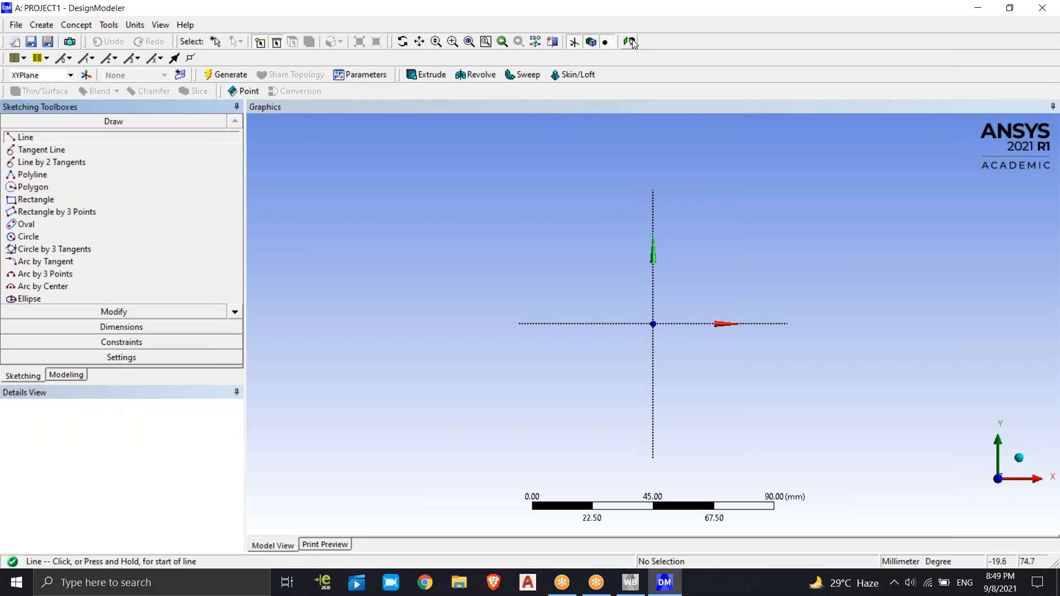
pyautogui.click(655, 323)
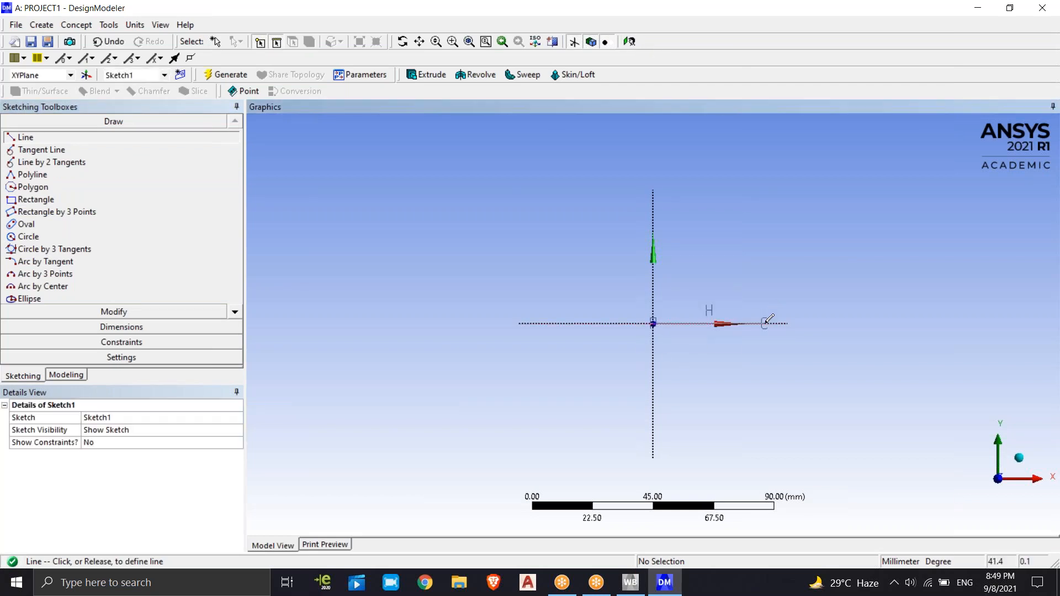
pyautogui.click(763, 322)
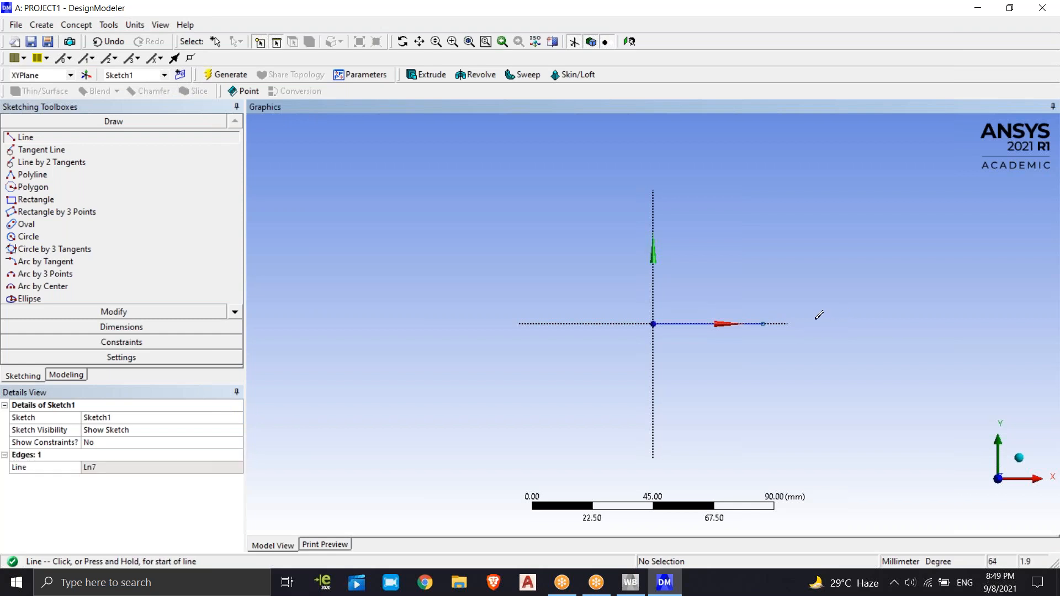
# Draw a second line about 50 mm long along the X axis, continuing from the first line's free end, and finish the Line tool
pyautogui.click(764, 323)
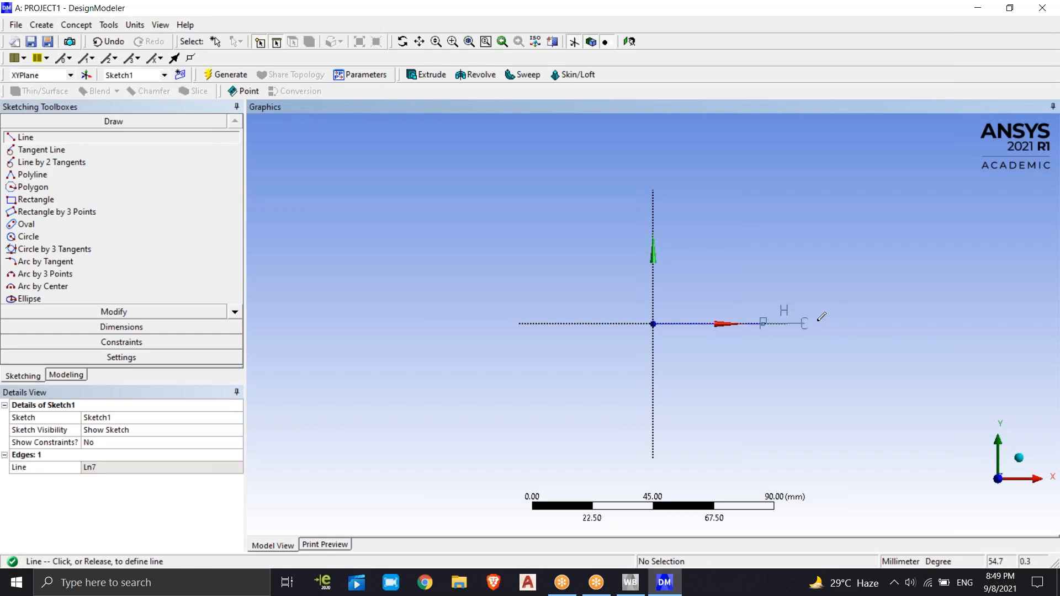
pyautogui.click(896, 323)
pyautogui.rightClick(906, 288)
pyautogui.moveTo(916, 292)
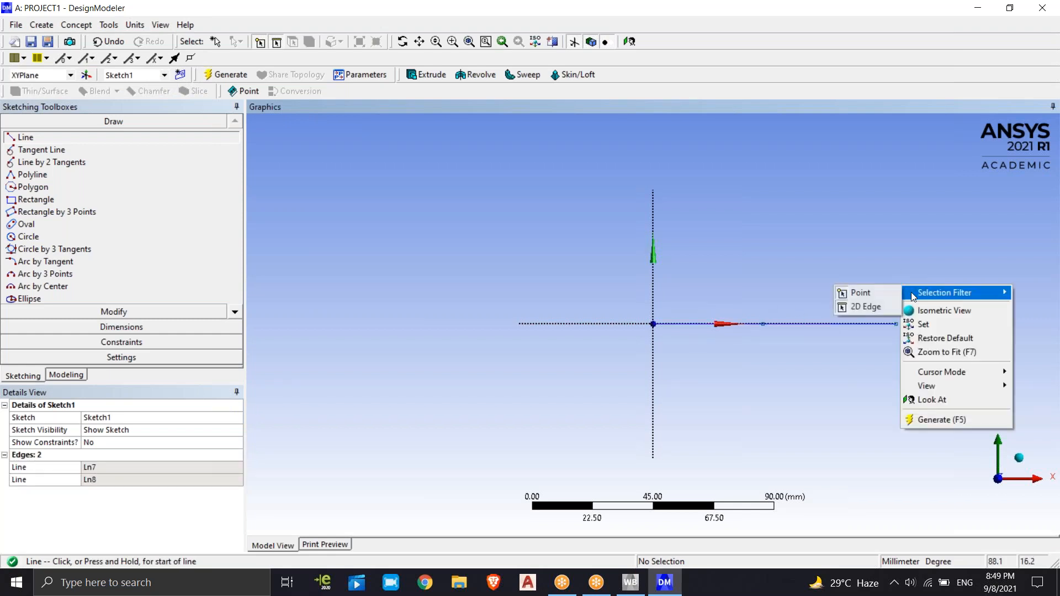
pyautogui.press('Escape')
pyautogui.press('Escape')
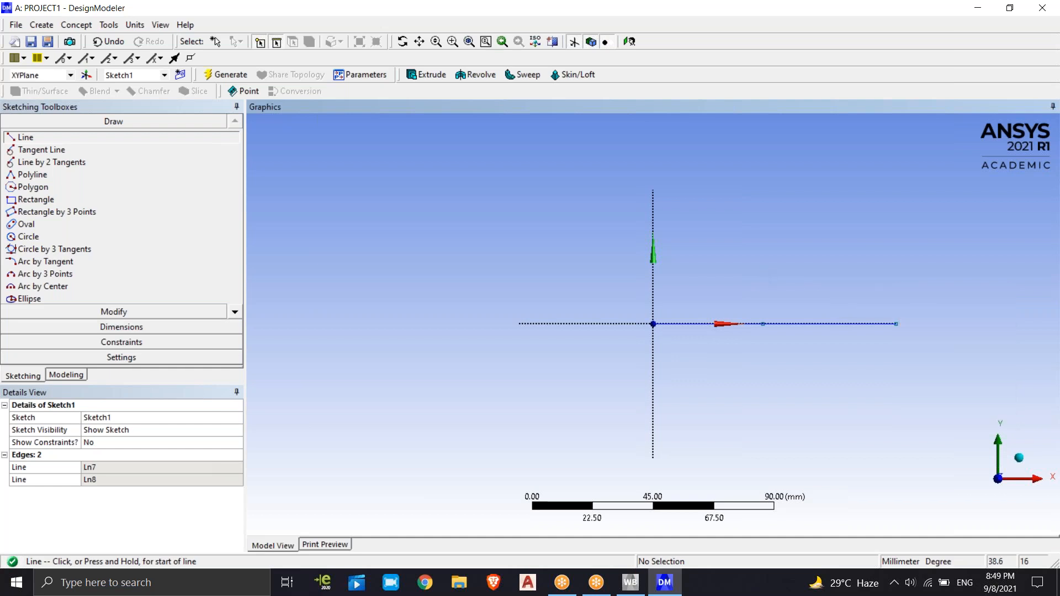
# Add a General dimension to the length of each of the two lines, placing both dimensions below the X axis
pyautogui.moveTo(724, 267)
pyautogui.keyDown('ctrl'); pyautogui.mouseDown(button='middle')
pyautogui.moveTo(626, 276)
pyautogui.moveTo(461, 243)
pyautogui.mouseUp(button='middle'); pyautogui.keyUp('ctrl')
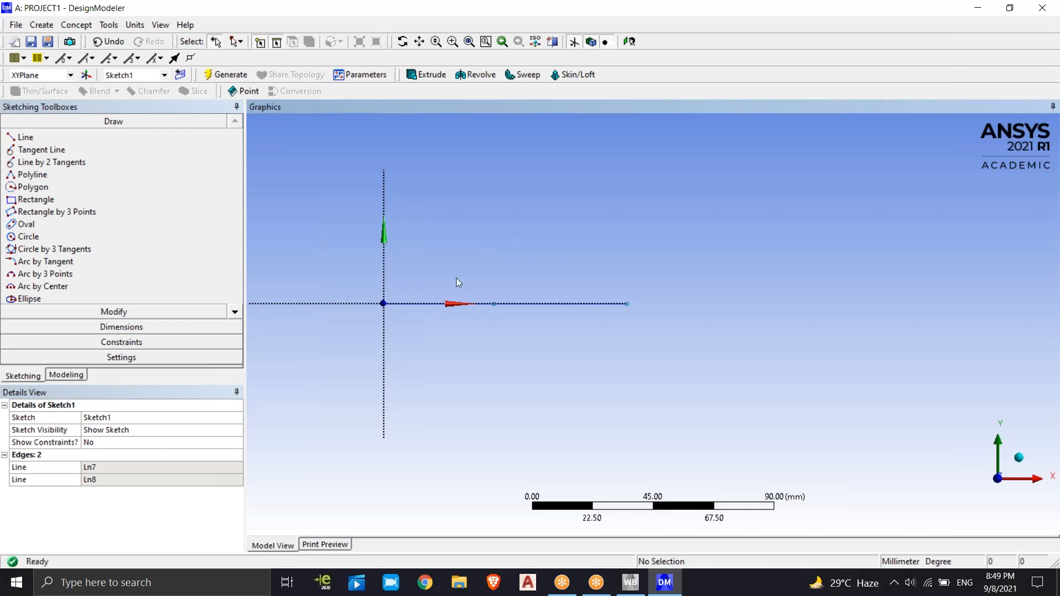
pyautogui.click(417, 303)
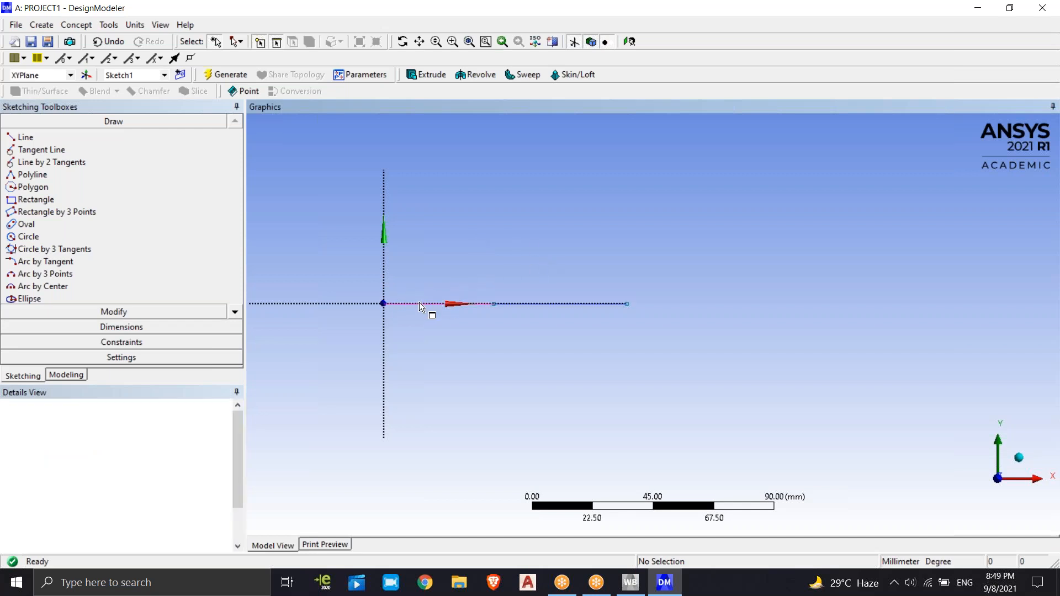
pyautogui.keyDown('ctrl'); pyautogui.click(568, 303); pyautogui.keyUp('ctrl')
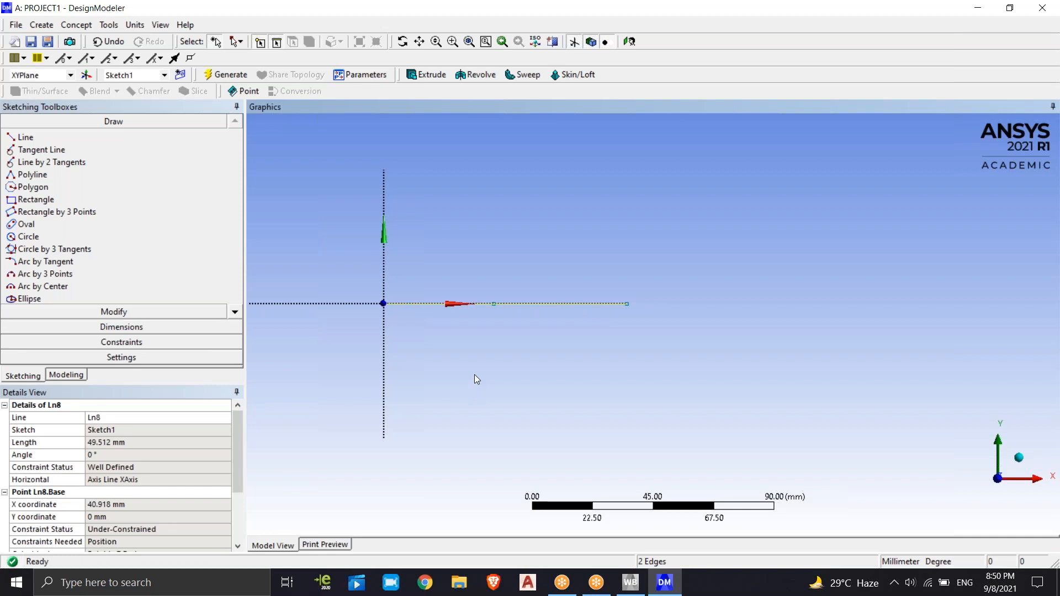
pyautogui.click(120, 328)
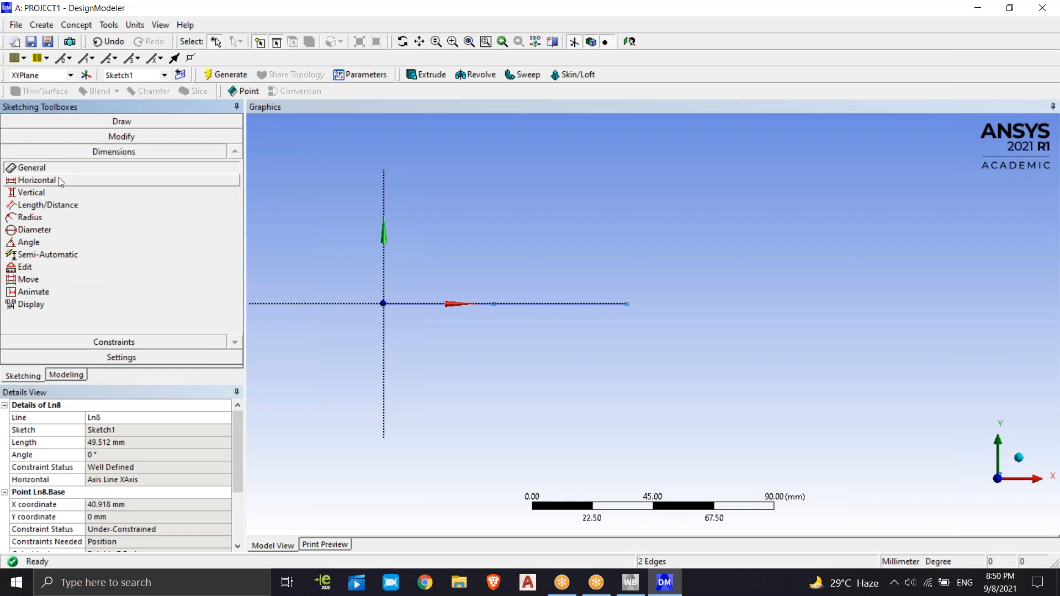
pyautogui.click(429, 304)
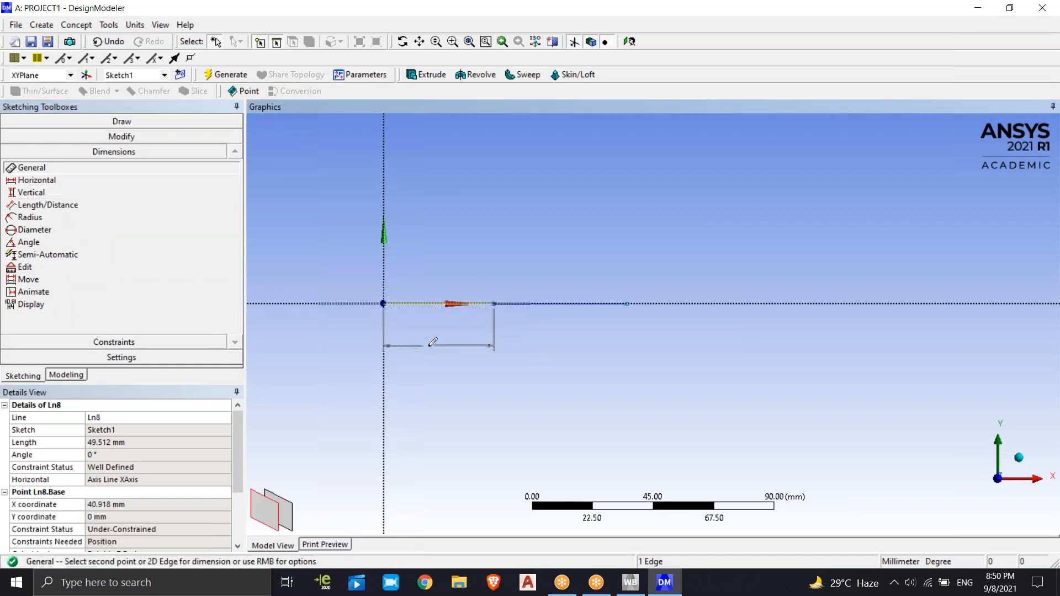
pyautogui.click(482, 347)
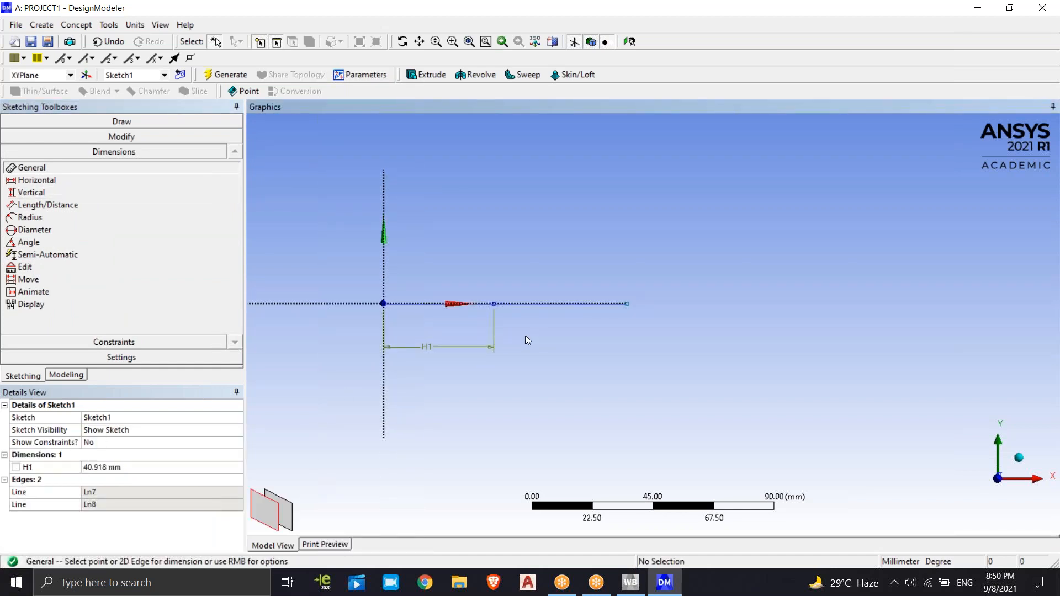
pyautogui.click(537, 304)
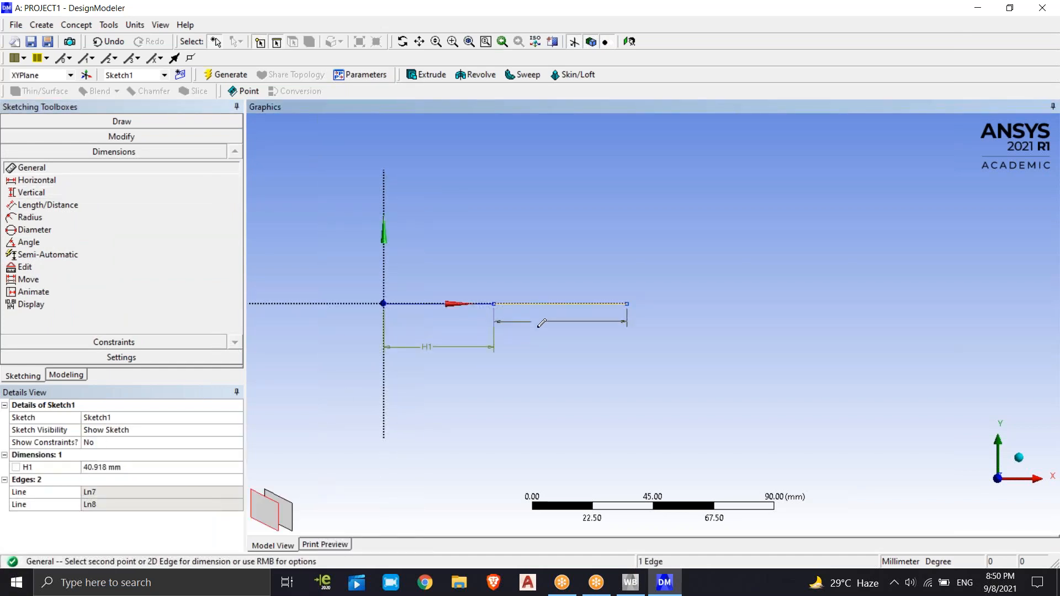
pyautogui.click(546, 366)
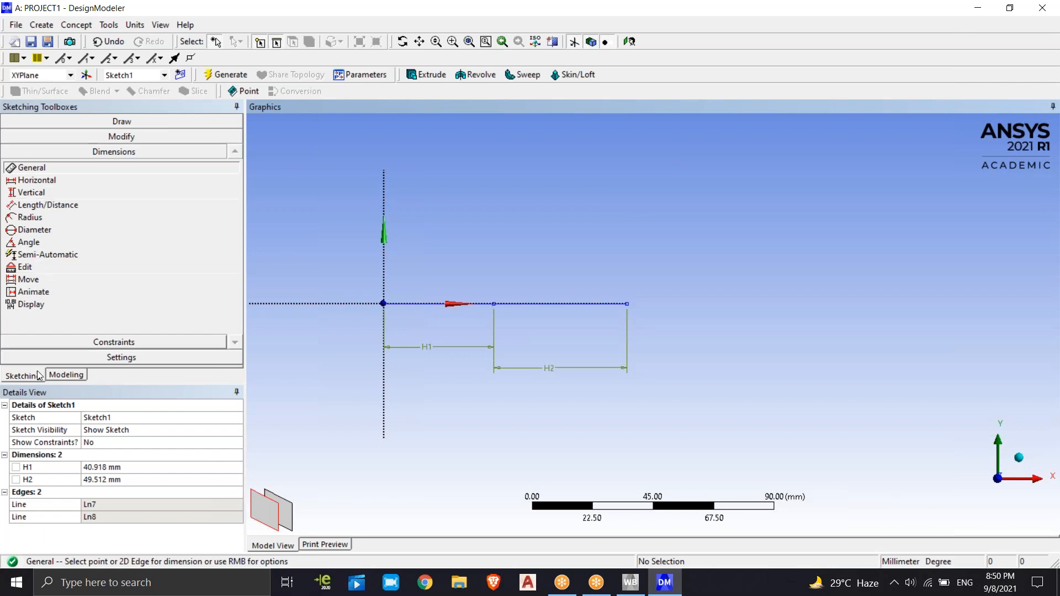
# Draw a line from the origin to a peak about 22 mm above the X axis, and another down to the two base lines' shared point
pyautogui.click(116, 356)
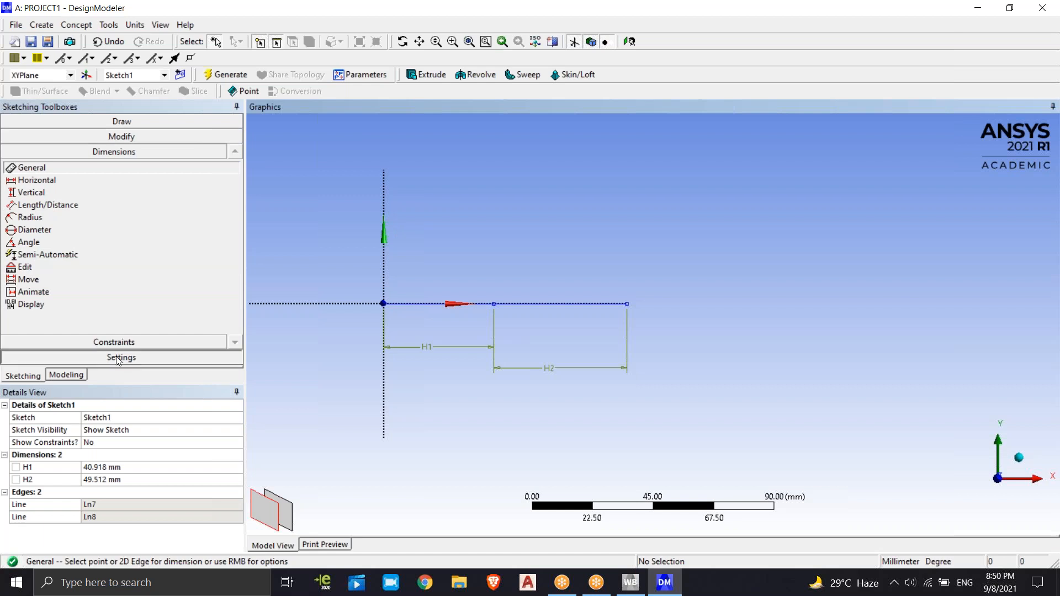
pyautogui.click(143, 121)
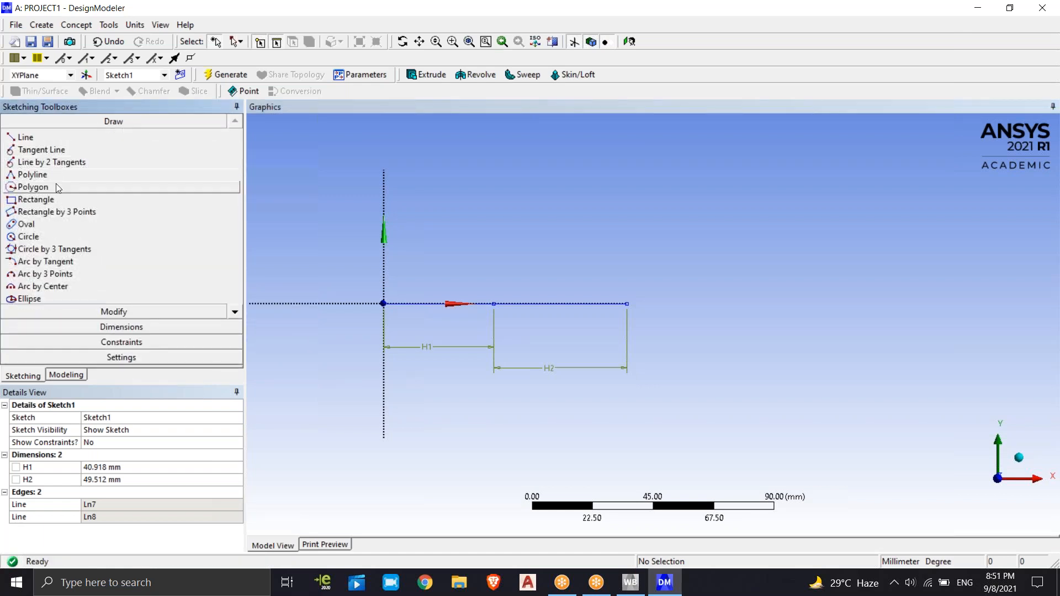
pyautogui.click(55, 137)
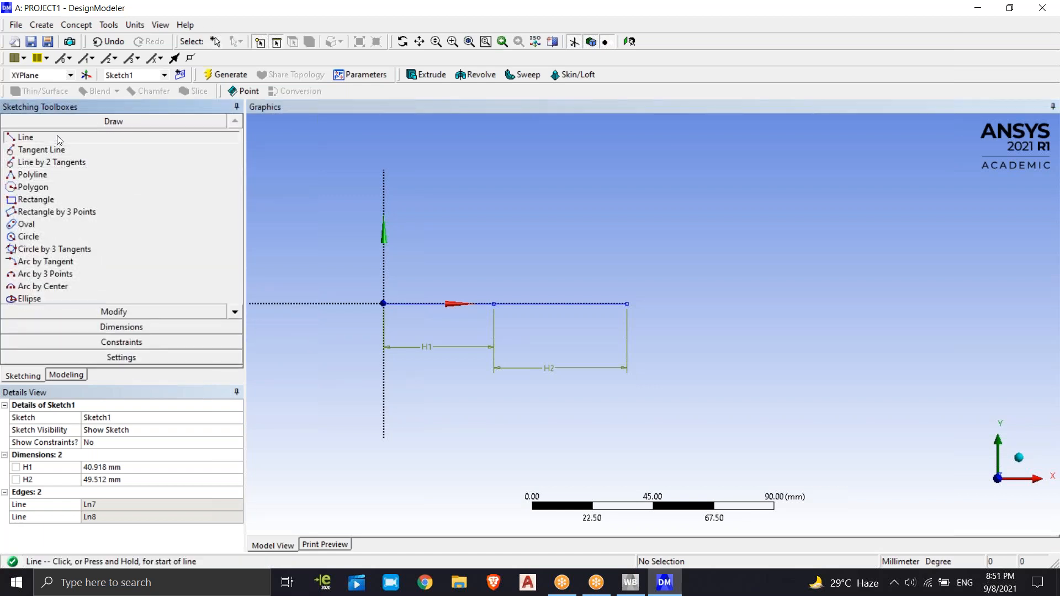
pyautogui.click(383, 303)
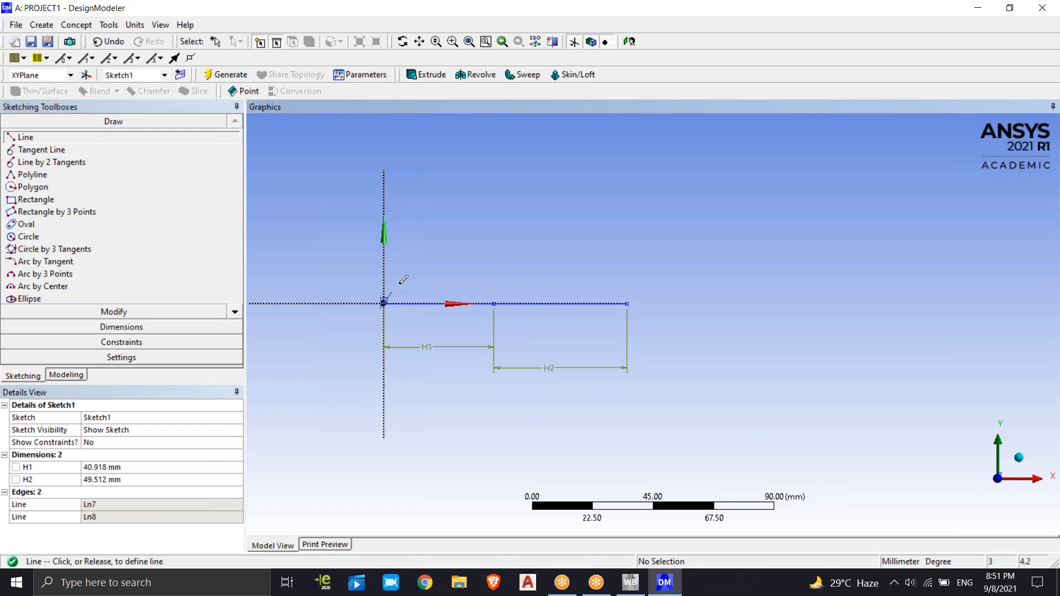
pyautogui.click(425, 244)
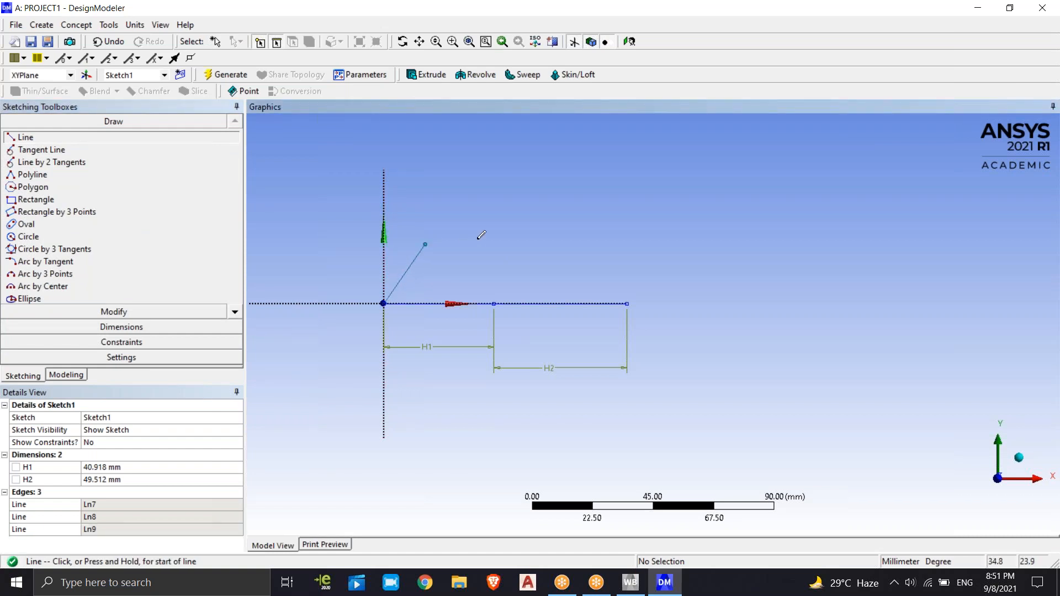
pyautogui.click(425, 243)
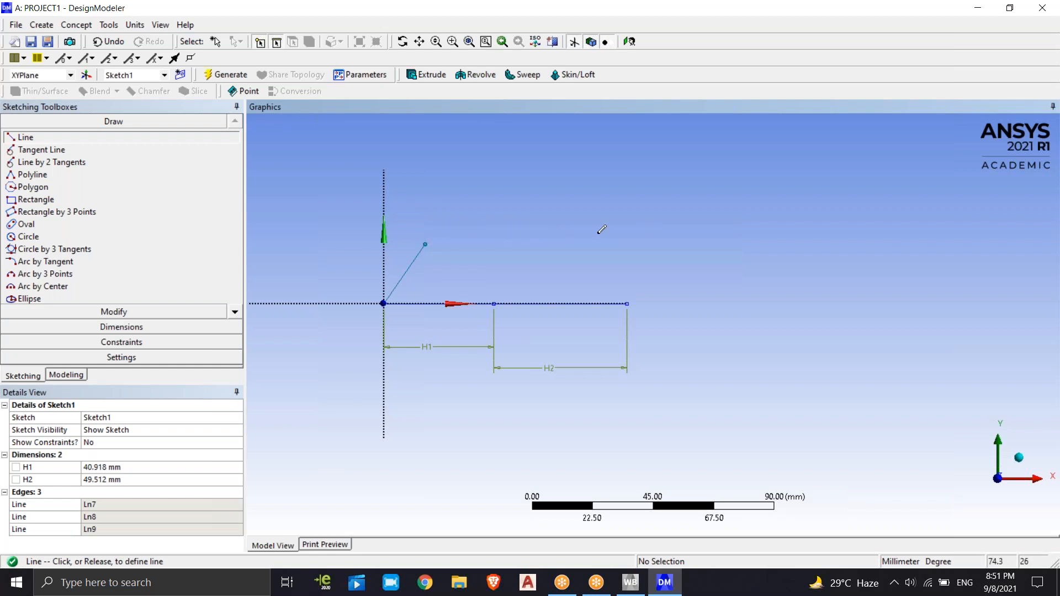
pyautogui.click(495, 304)
# Draw lines from the shared base point to a second peak about 30 mm high and on to the base's far end, and connect both peaks
pyautogui.click(496, 304)
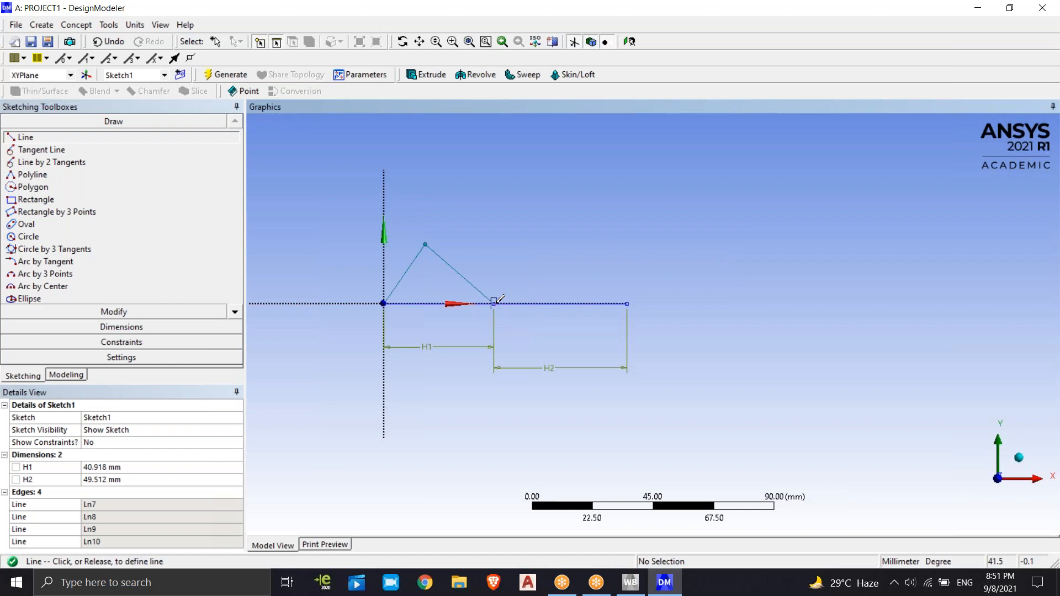
pyautogui.click(603, 222)
pyautogui.click(603, 222)
pyautogui.click(627, 303)
pyautogui.click(425, 243)
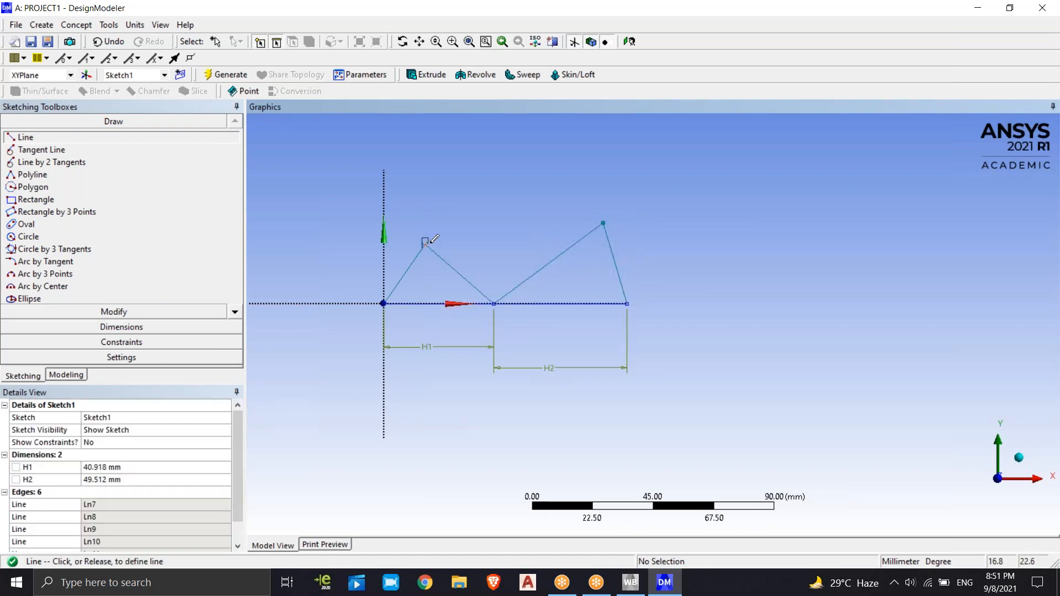
pyautogui.click(603, 223)
pyautogui.rightClick(639, 172)
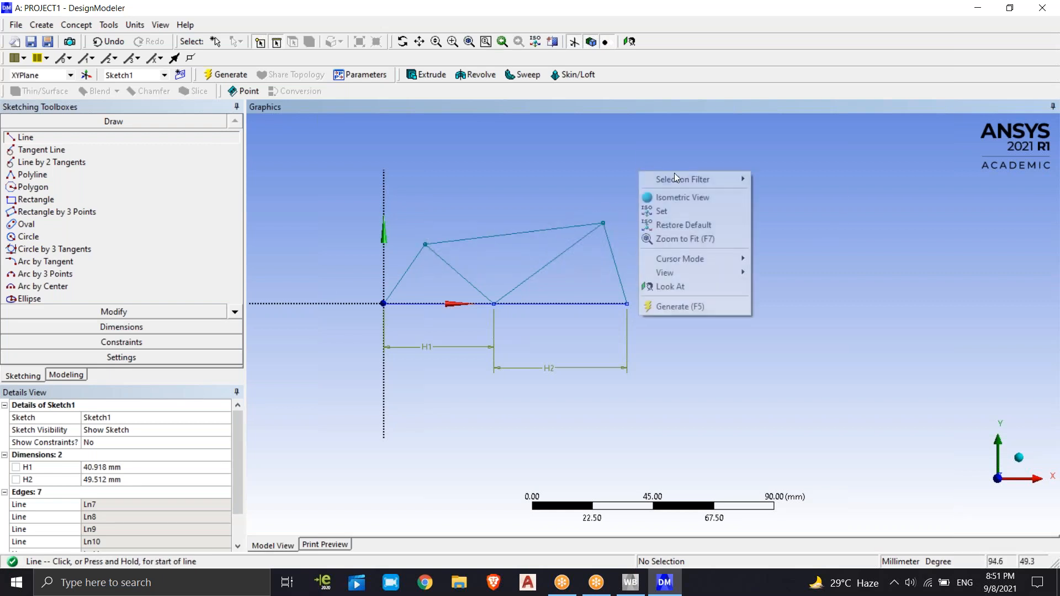
pyautogui.click(509, 207)
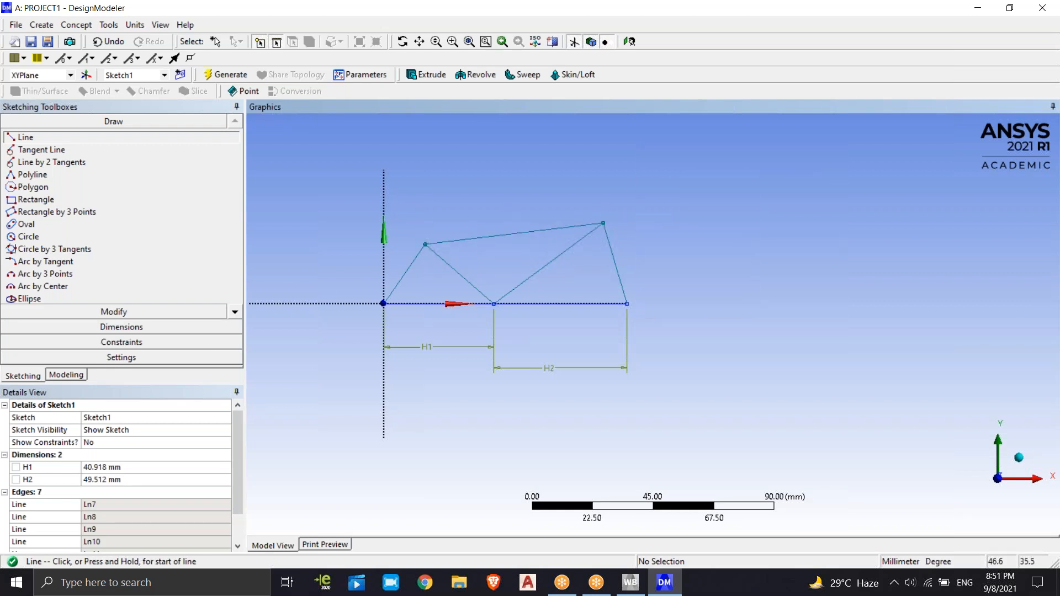
# Delete the horizontal dimensions H1 and H2 from the sketch
pyautogui.click(67, 375)
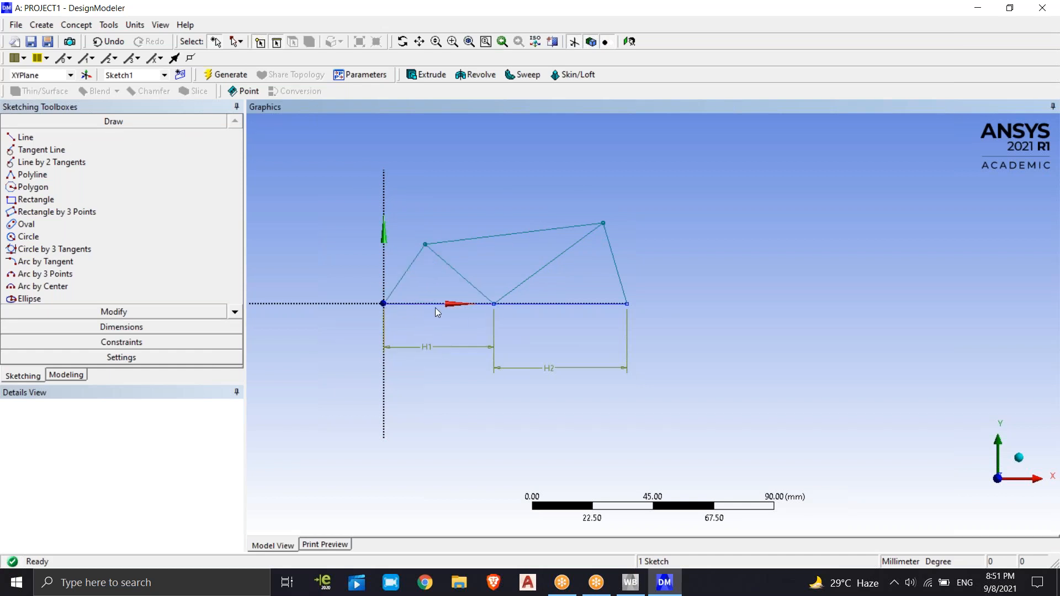
pyautogui.click(425, 344)
pyautogui.click(426, 347)
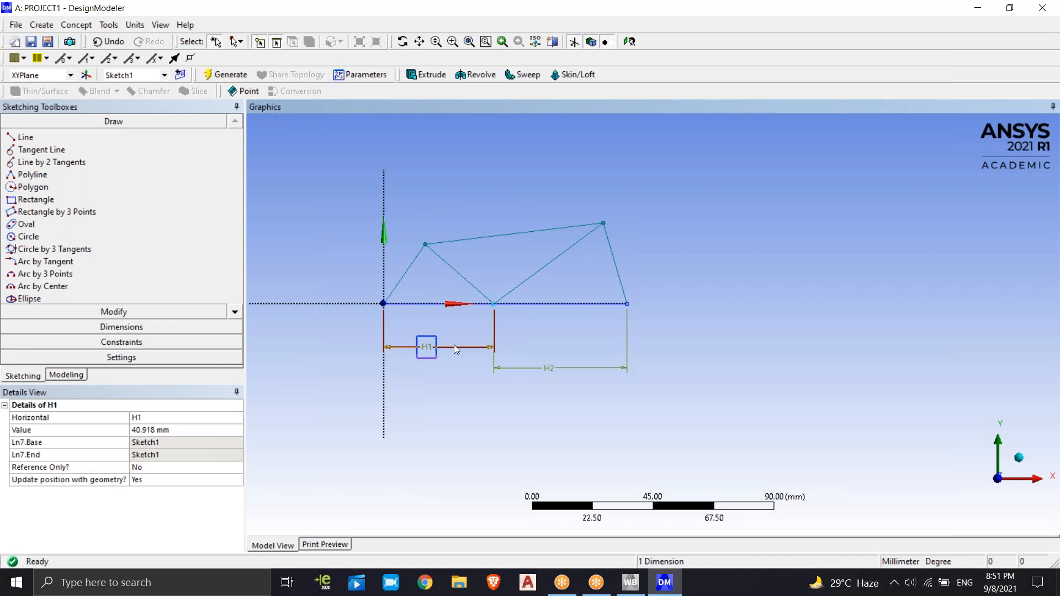
pyautogui.press('Delete')
pyautogui.click(547, 367)
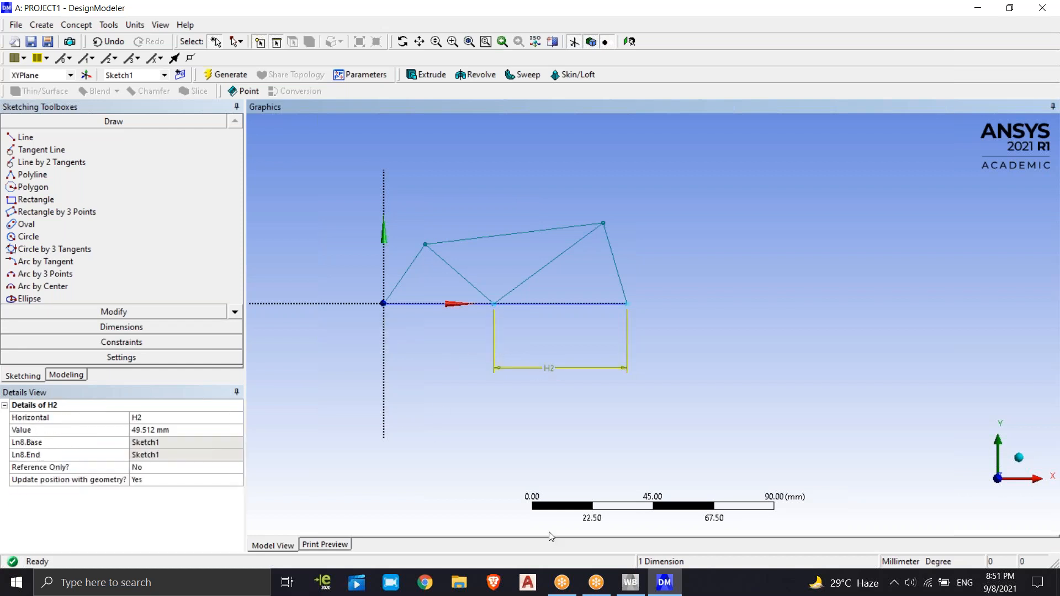
pyautogui.press('Delete')
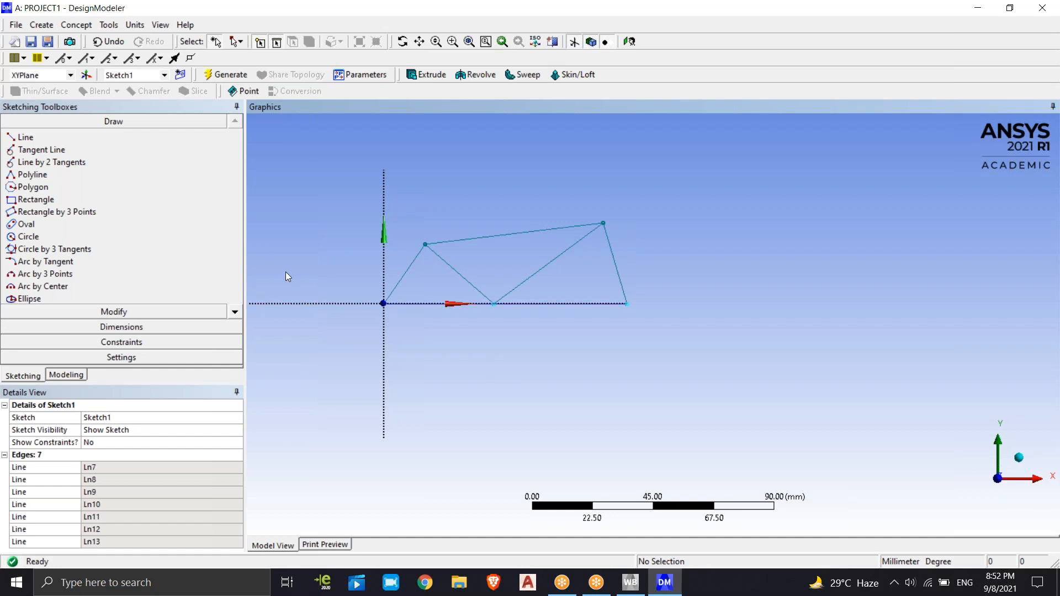
# Expand XYPlane in the model tree and highlight Sketch1 to review its lines
pyautogui.click(64, 371)
pyautogui.click(34, 378)
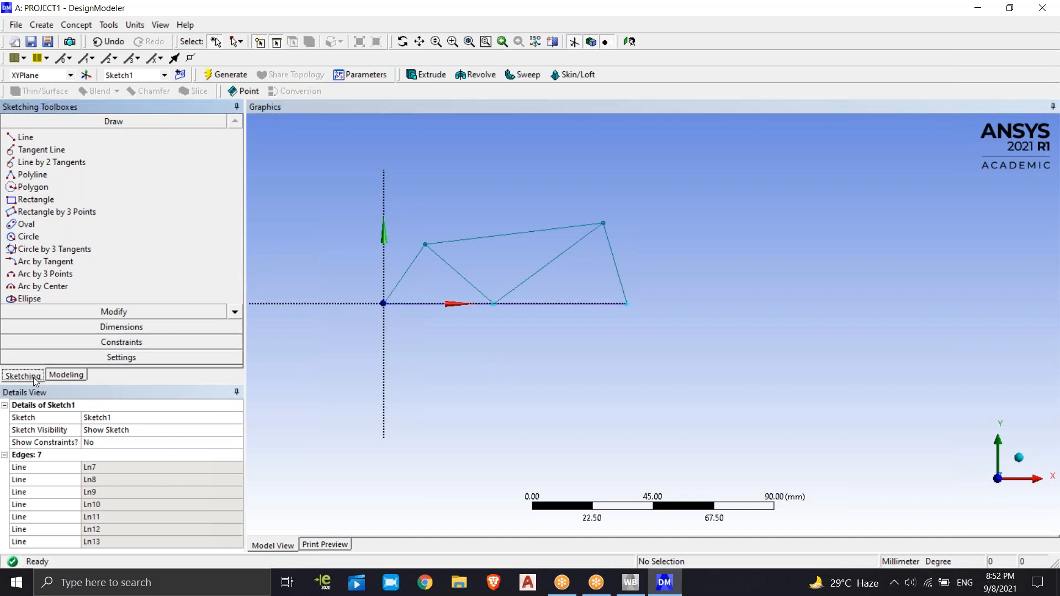
pyautogui.click(69, 375)
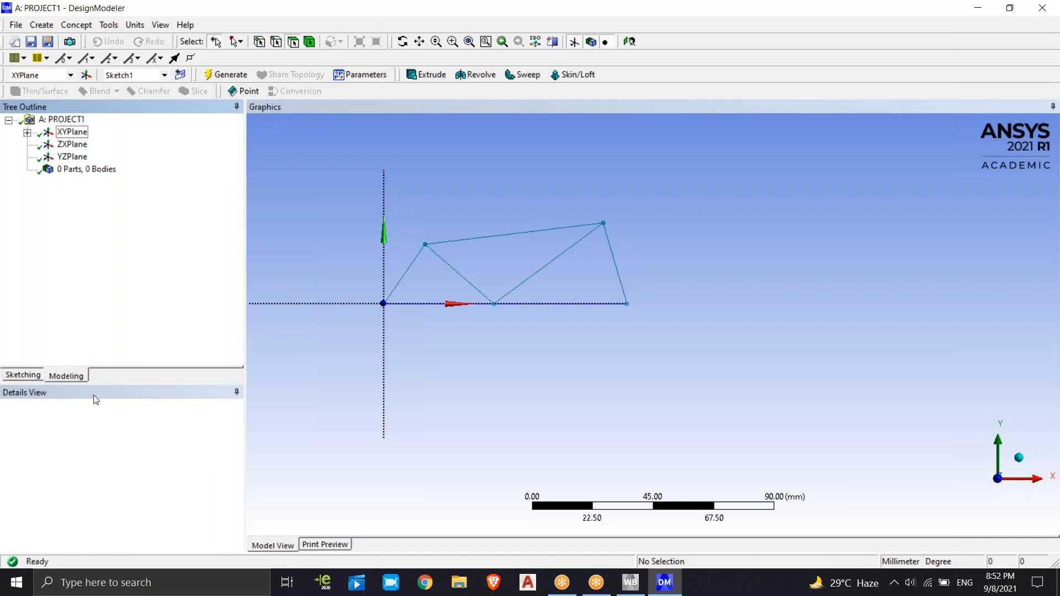
pyautogui.click(27, 132)
pyautogui.click(90, 144)
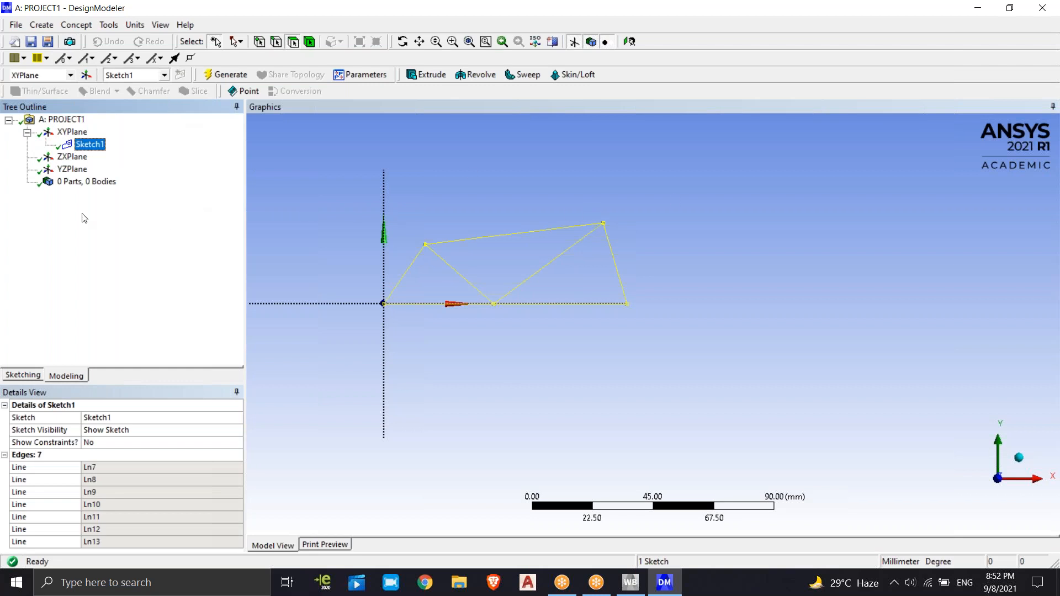
pyautogui.click(408, 201)
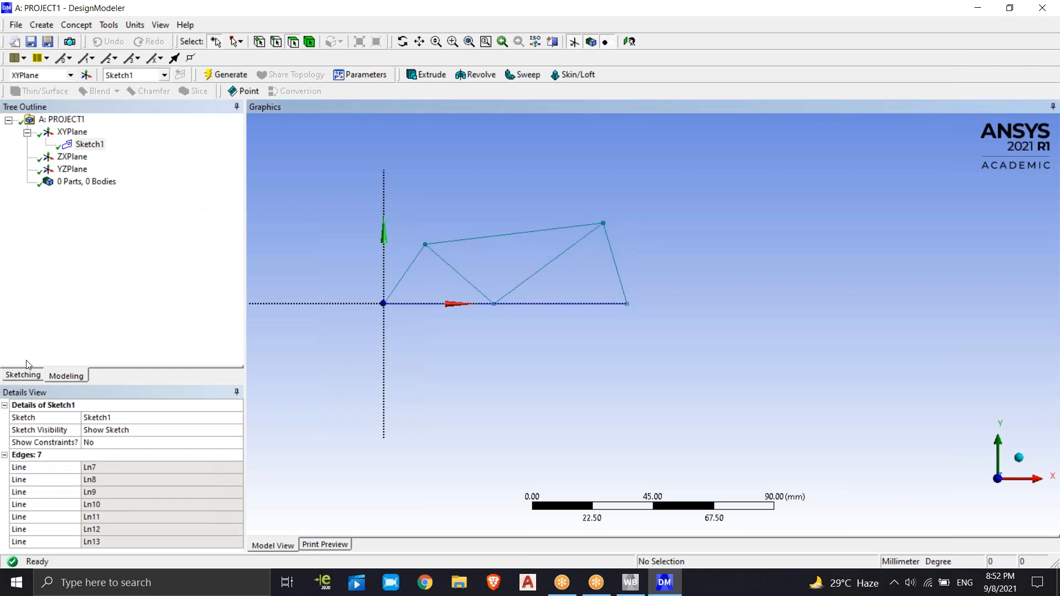
pyautogui.click(38, 377)
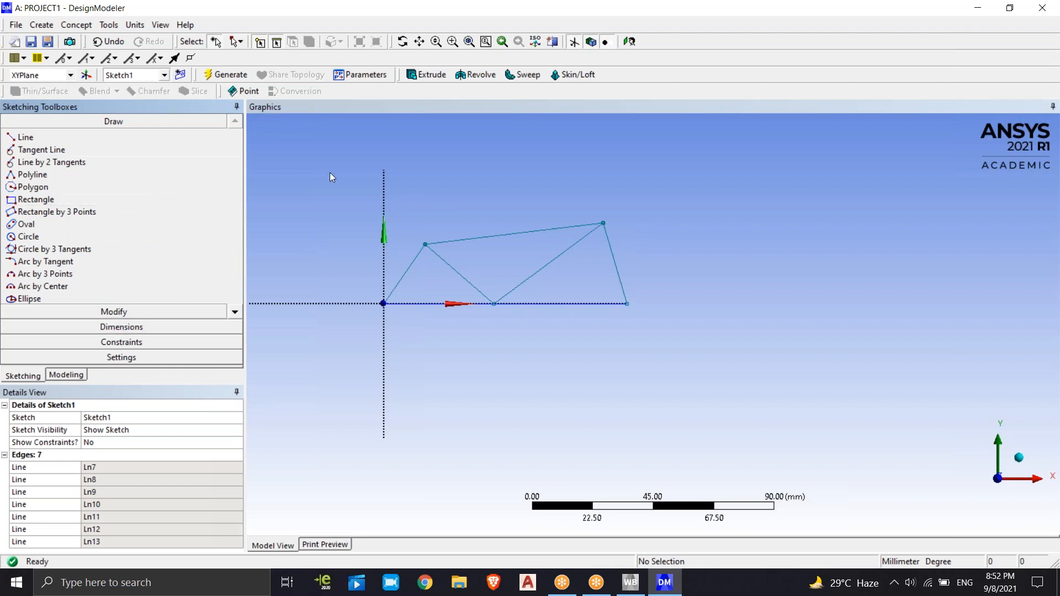
pyautogui.click(72, 26)
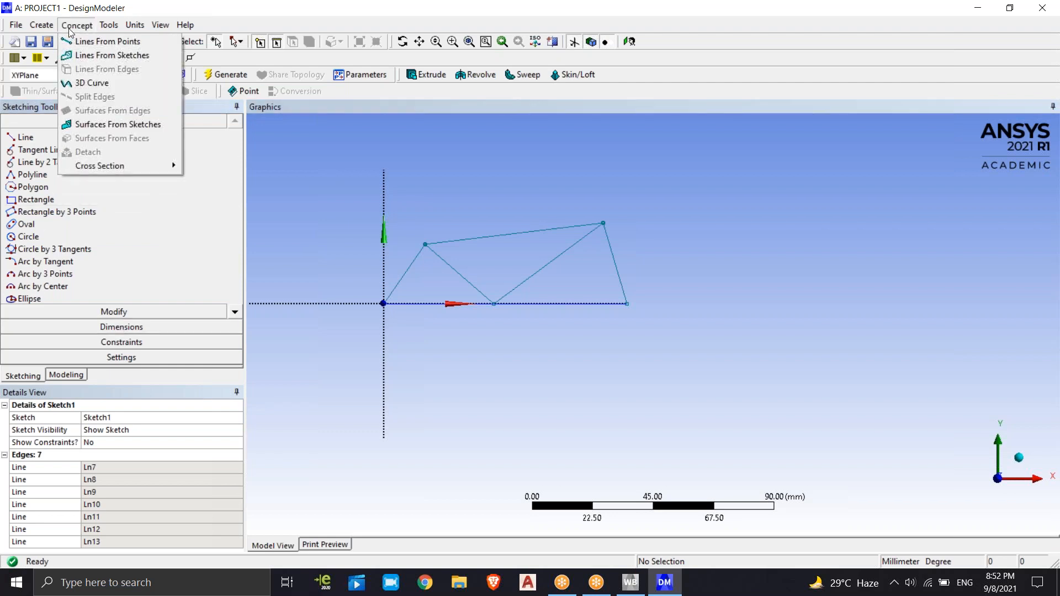
pyautogui.click(276, 181)
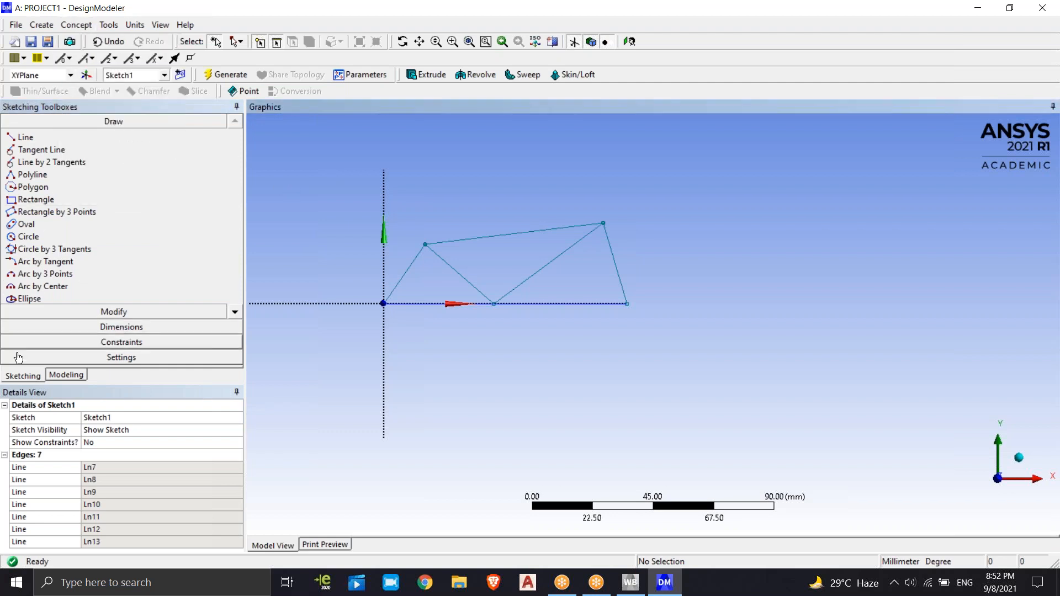
# Create a Lines From Sketches feature with Sketch1 as its base object and Add Material as the operation, and generate it
pyautogui.click(66, 375)
pyautogui.click(91, 144)
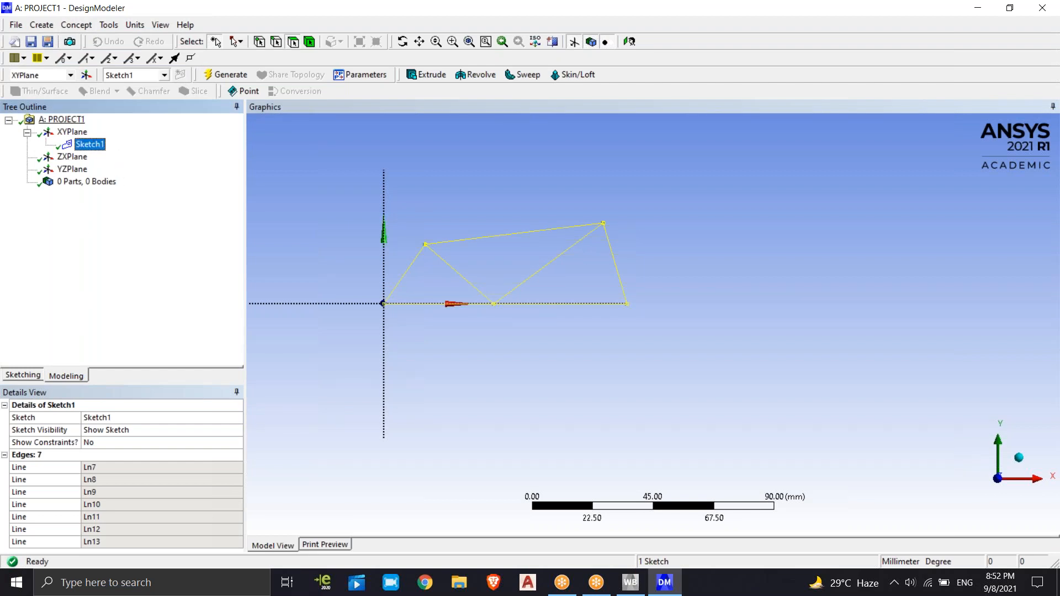
pyautogui.click(71, 26)
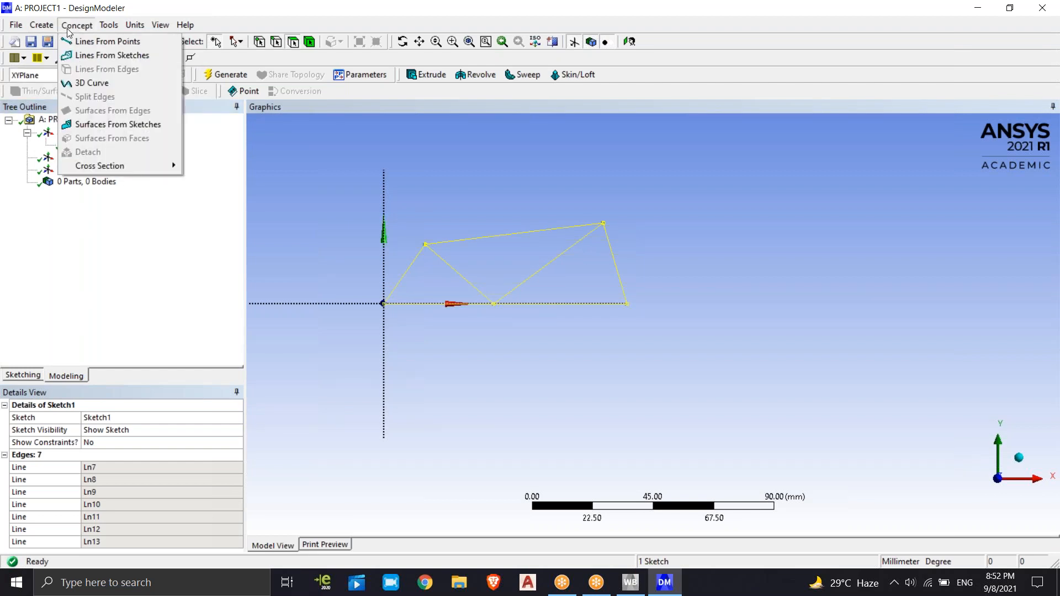
pyautogui.click(110, 54)
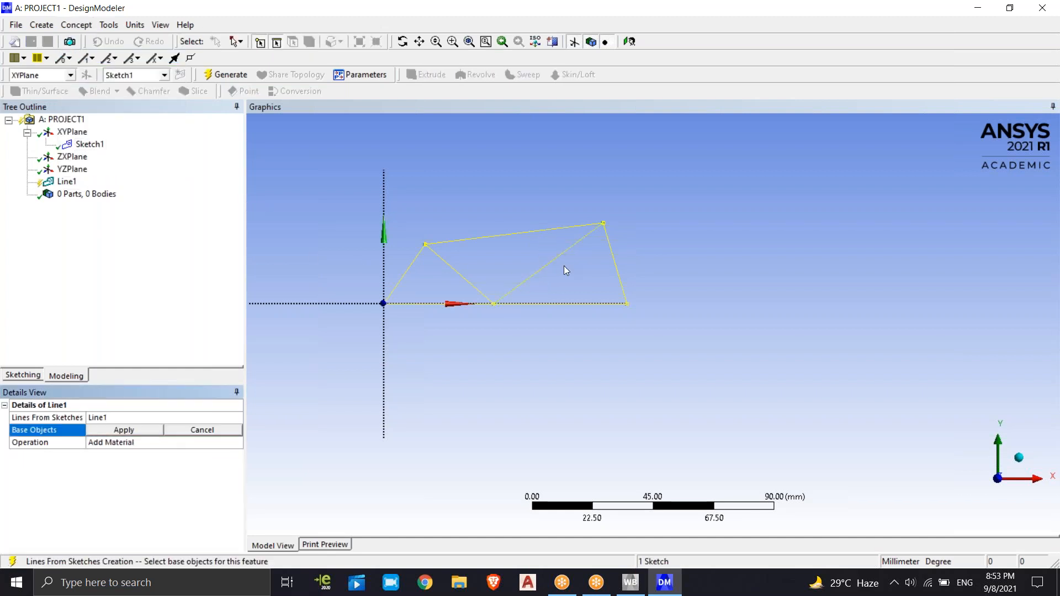
pyautogui.click(88, 145)
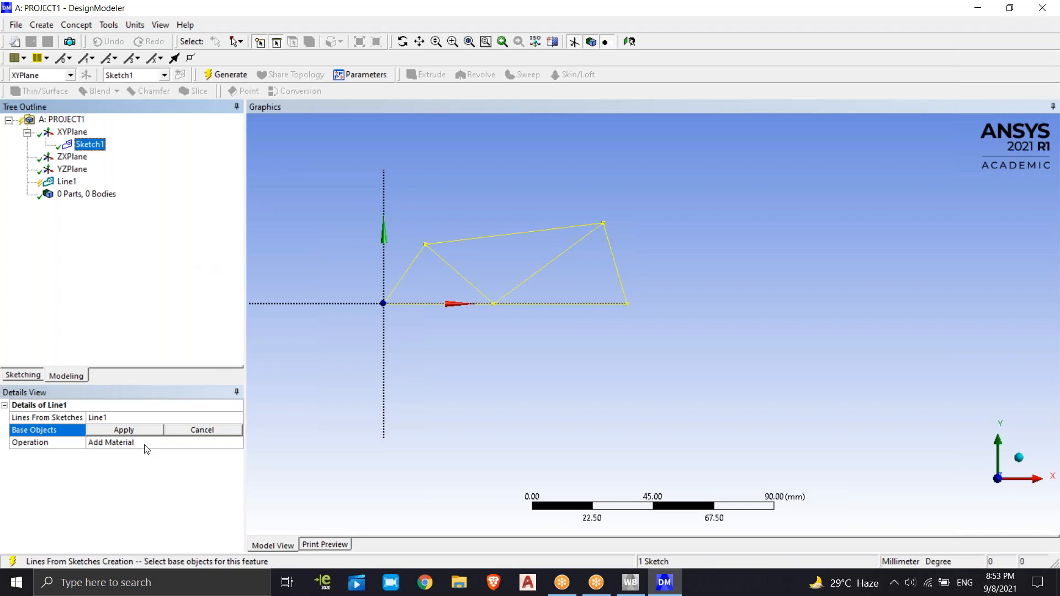
pyautogui.click(132, 433)
pyautogui.click(137, 313)
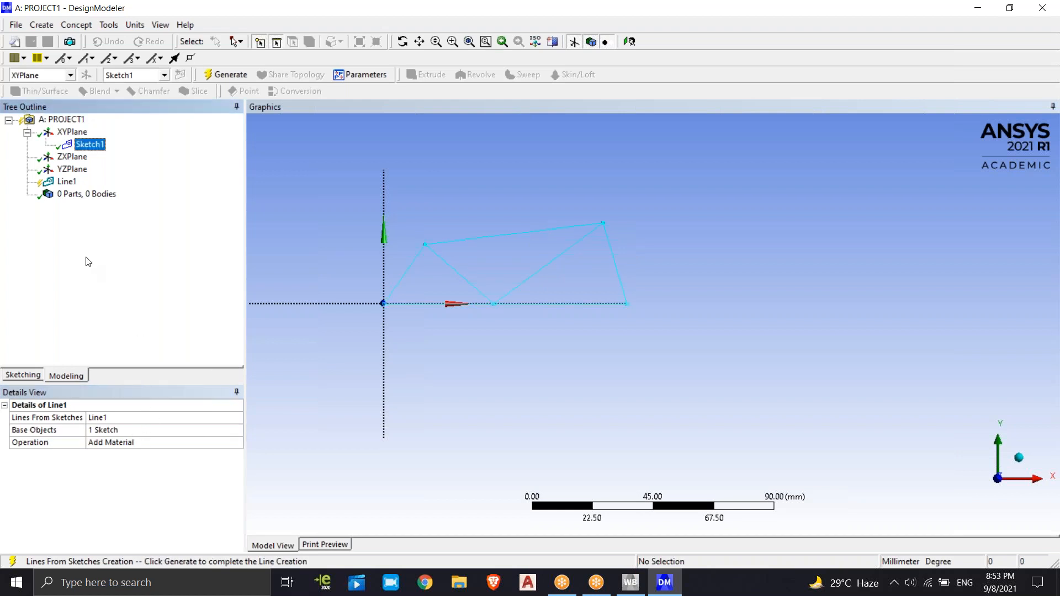
pyautogui.click(226, 74)
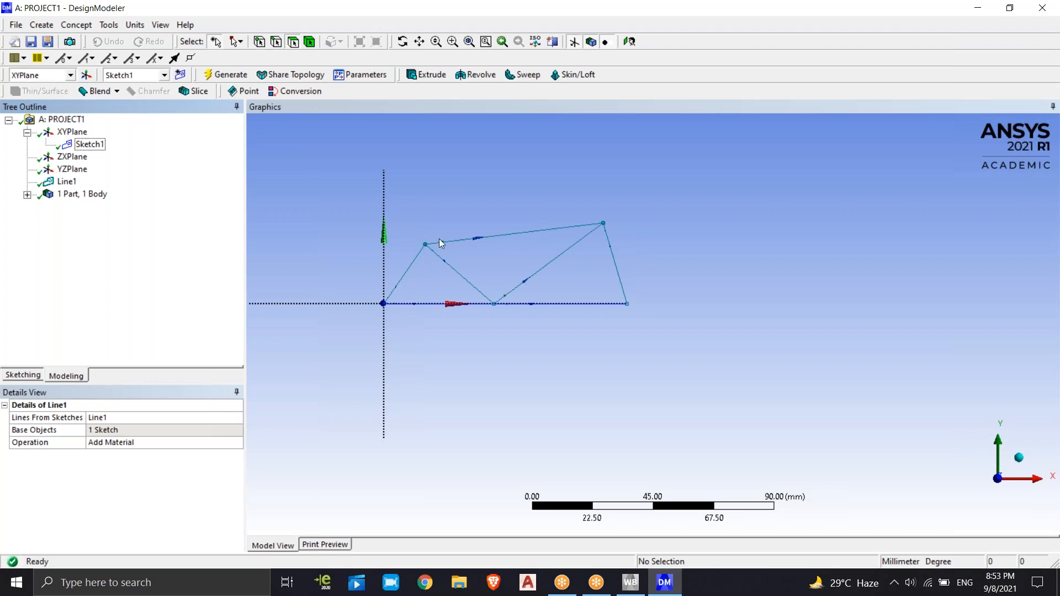
# Expand the part in the model tree and inspect the Line Body's highlighted members and its Cross Section property
pyautogui.click(26, 194)
pyautogui.click(93, 206)
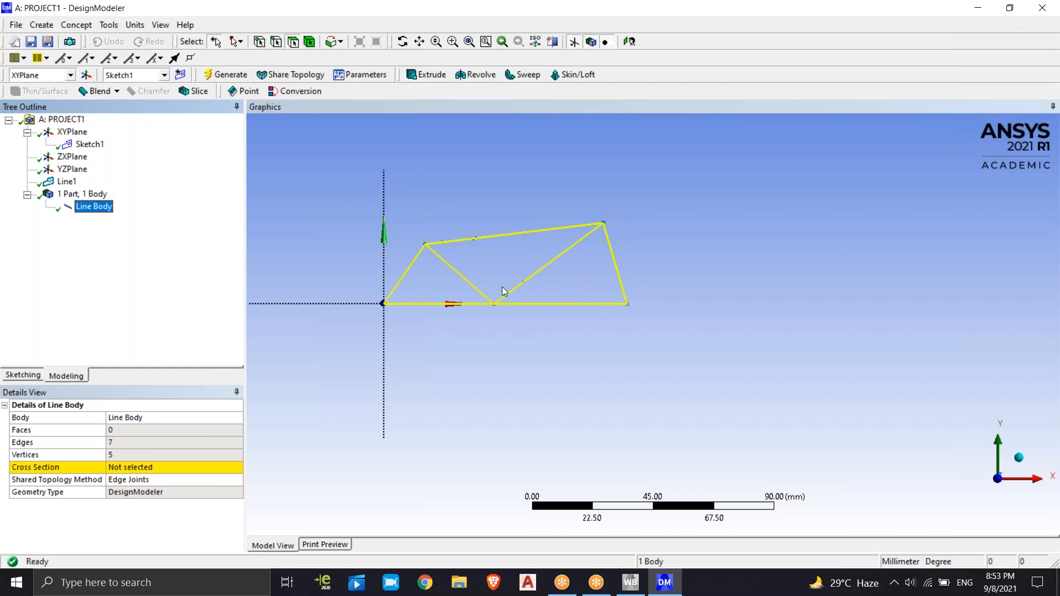
pyautogui.click(445, 214)
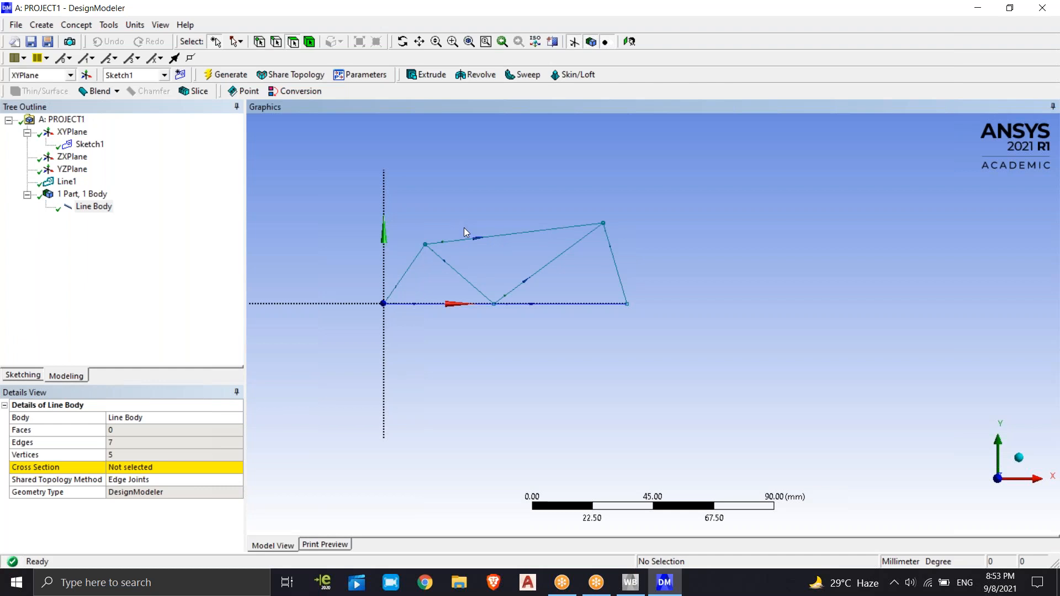
pyautogui.click(128, 336)
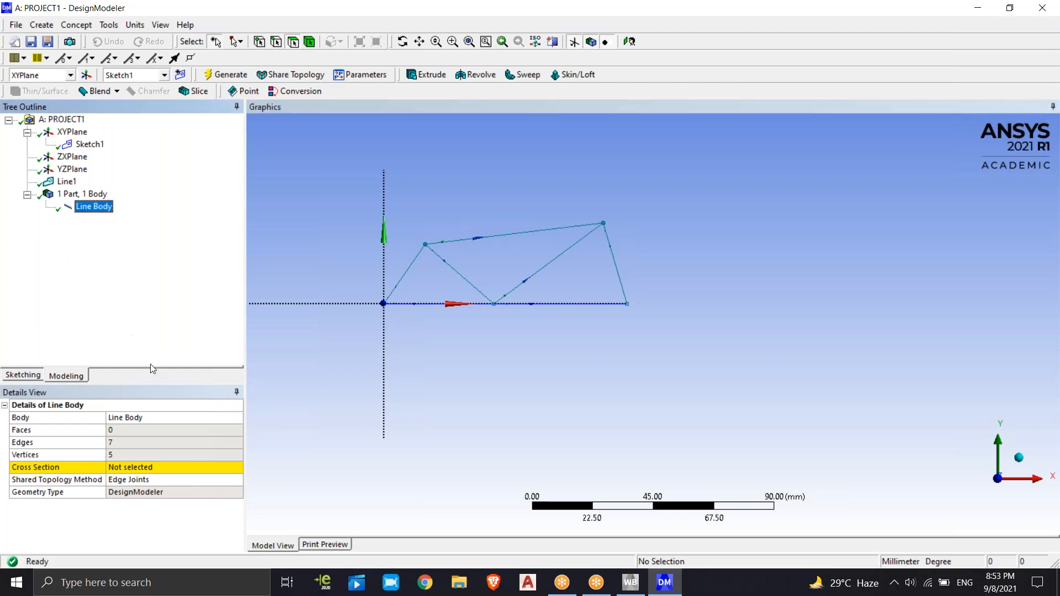
# Add a Rectangular cross section with B and H of 10 mm and generate the model
pyautogui.click(78, 26)
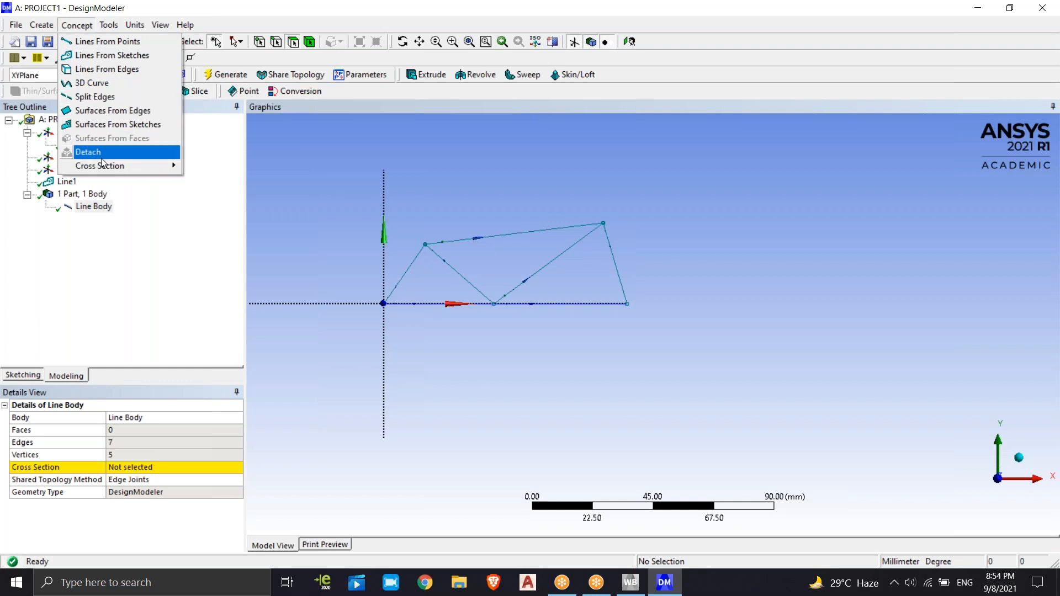
pyautogui.moveTo(116, 166)
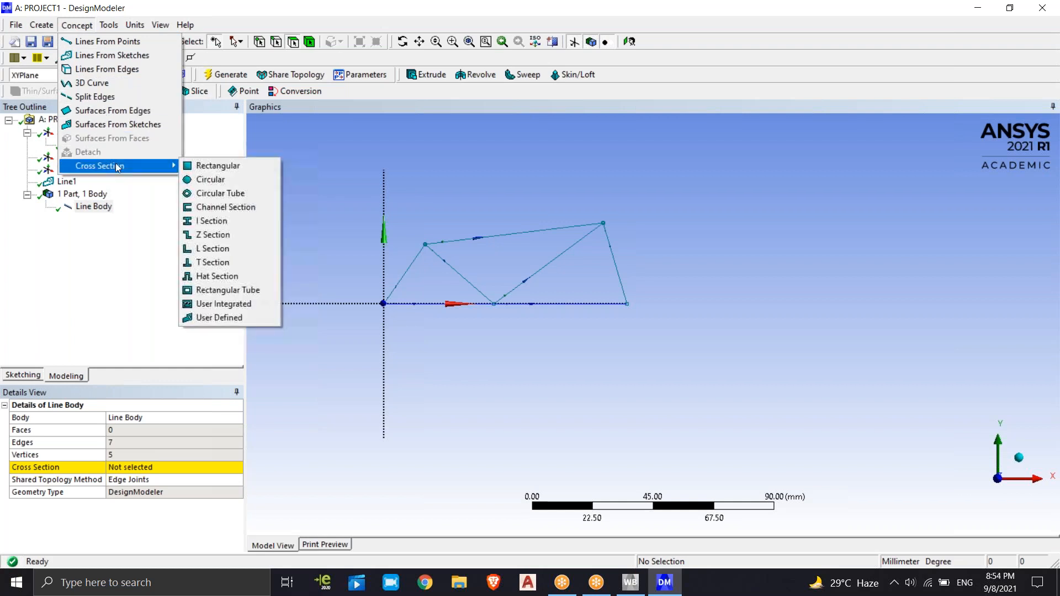
pyautogui.click(206, 167)
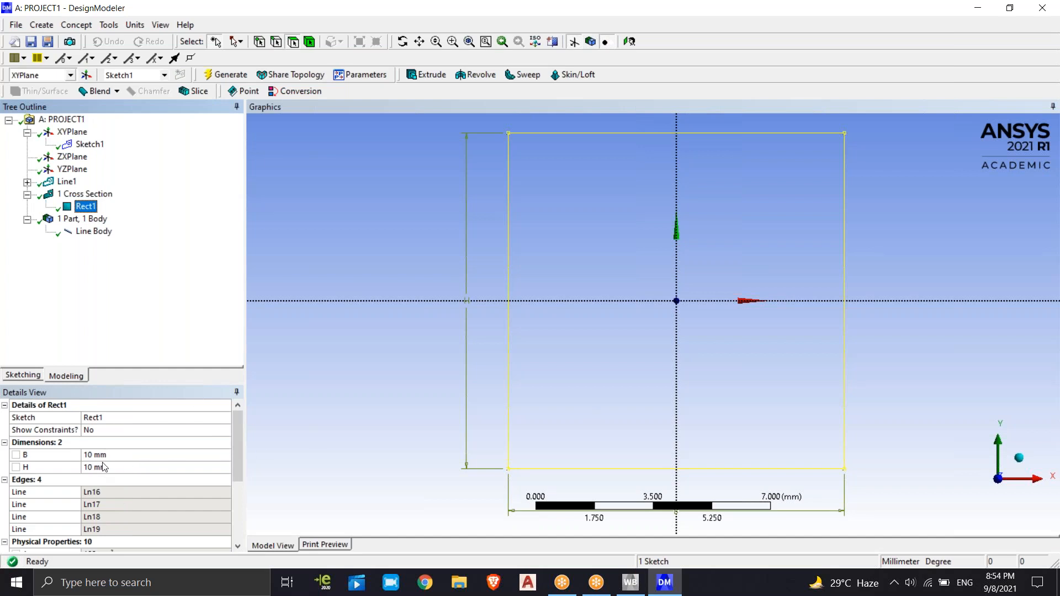
pyautogui.scroll(-3, 766, 306)
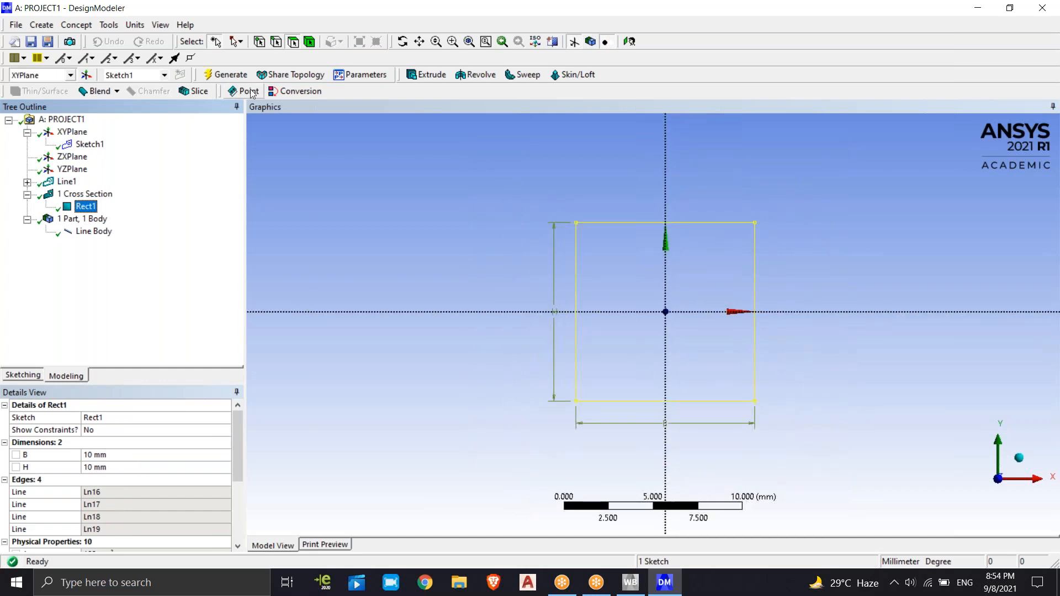
pyautogui.click(232, 75)
pyautogui.click(610, 299)
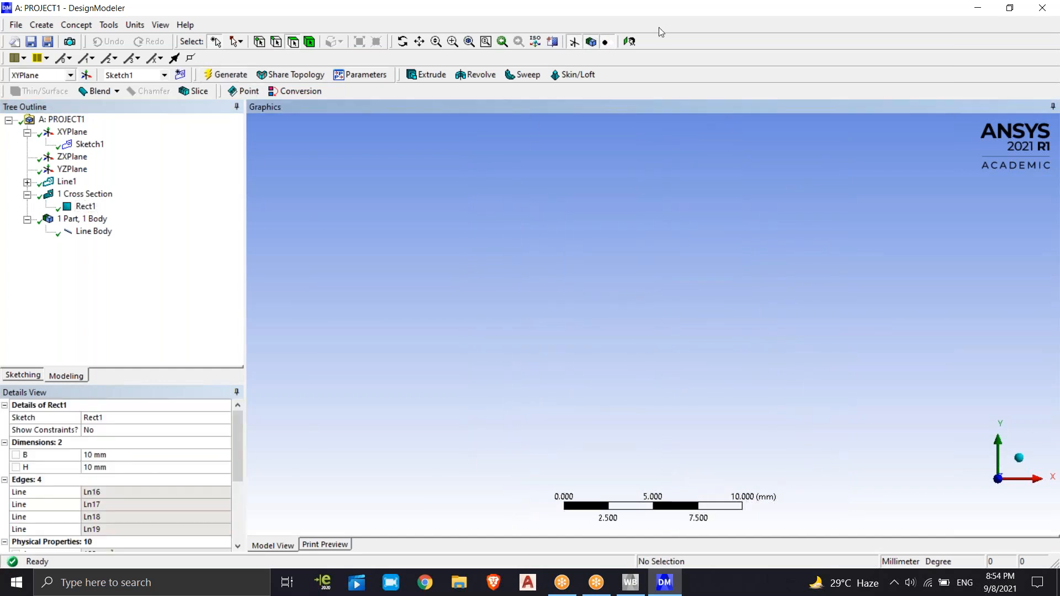
# Assign the Rect1 cross section to the Line Body
pyautogui.click(629, 43)
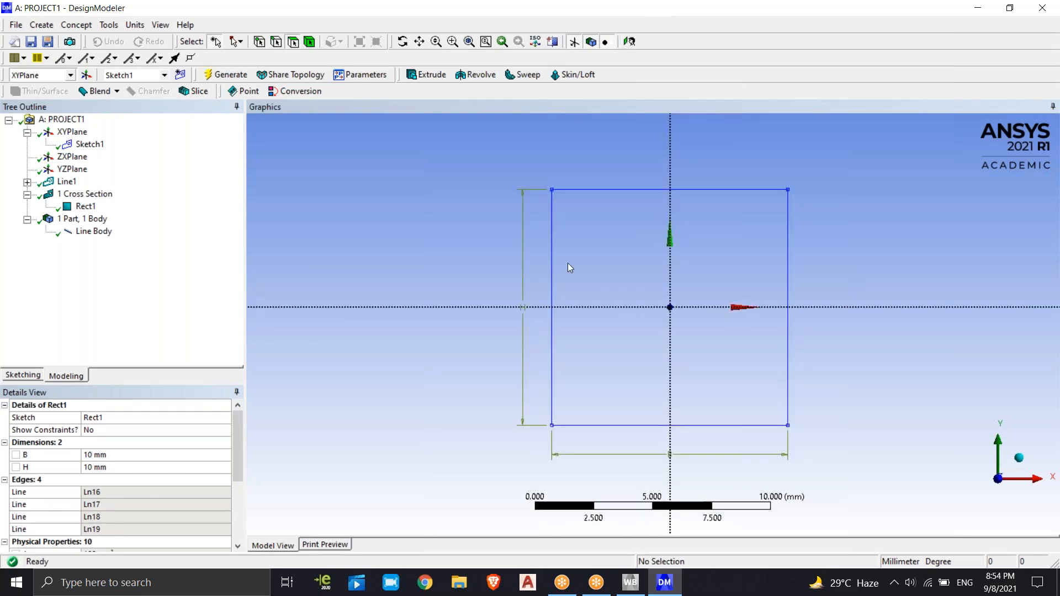
pyautogui.scroll(2, 594, 299)
pyautogui.scroll(-2, 598, 298)
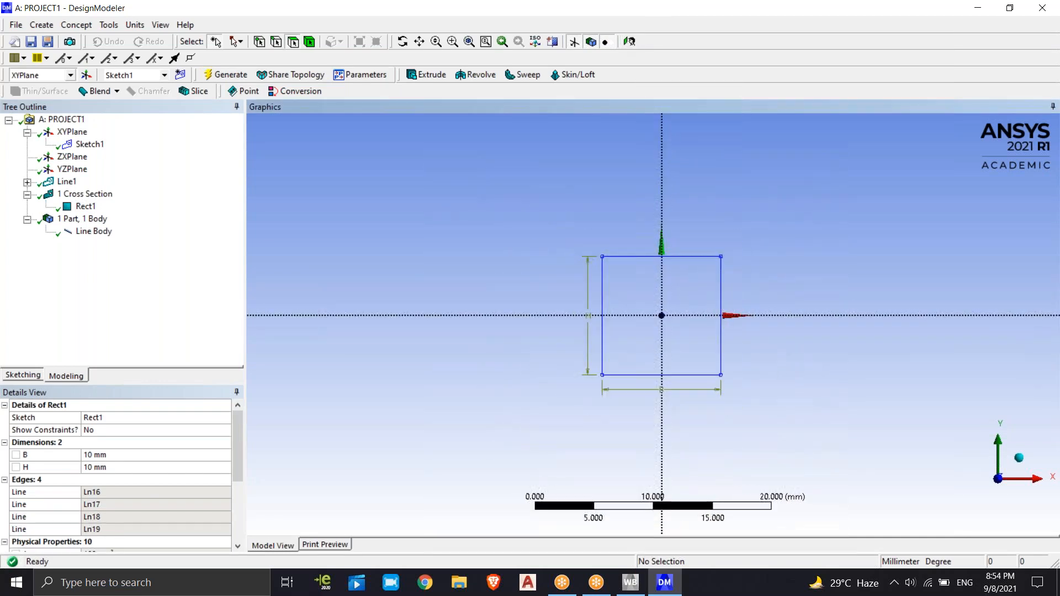
pyautogui.click(130, 272)
pyautogui.click(95, 232)
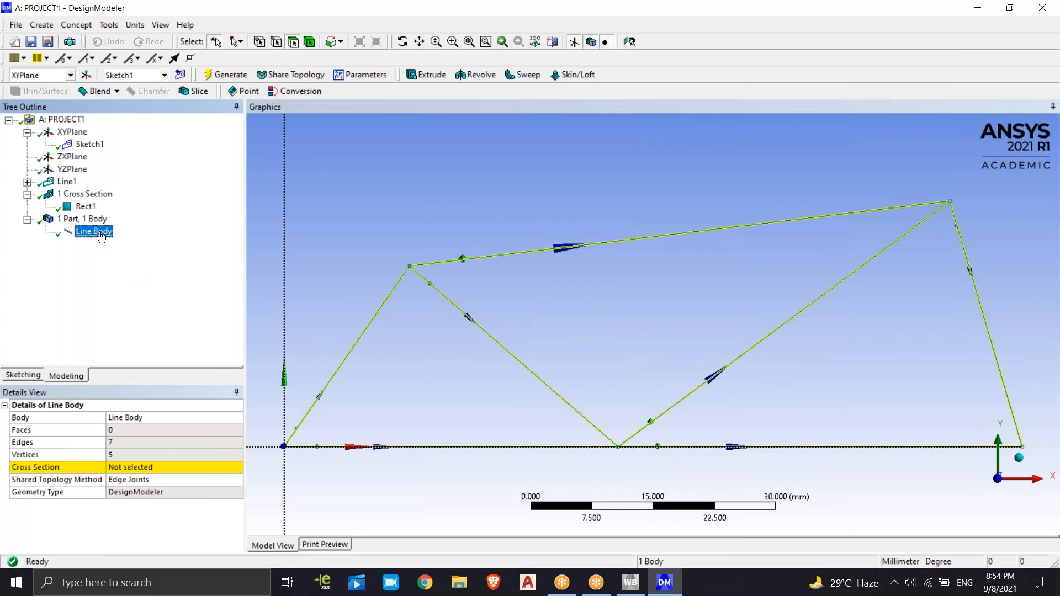
pyautogui.click(134, 469)
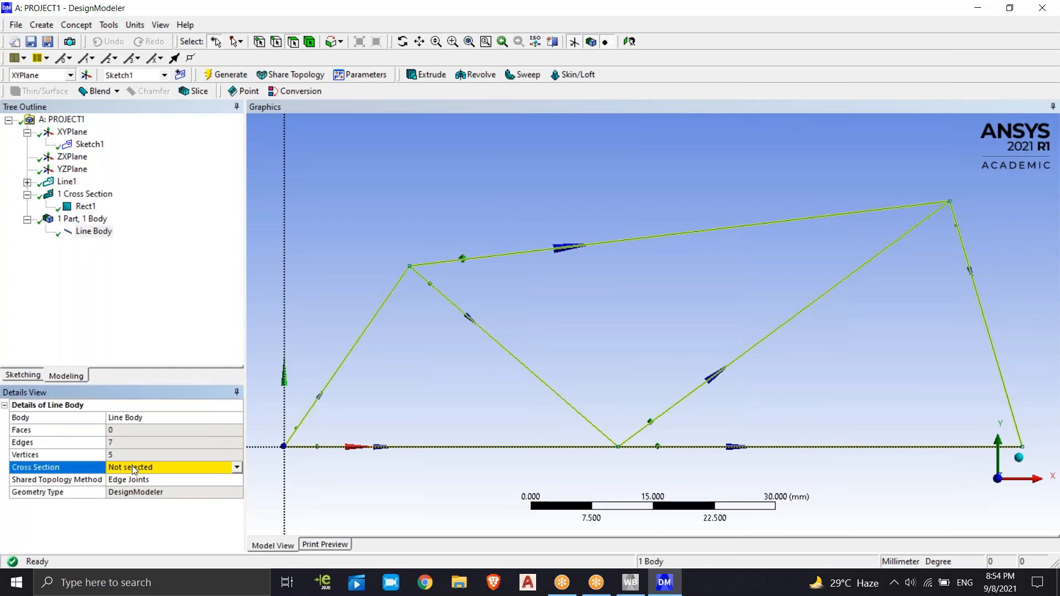
pyautogui.click(237, 467)
pyautogui.click(156, 487)
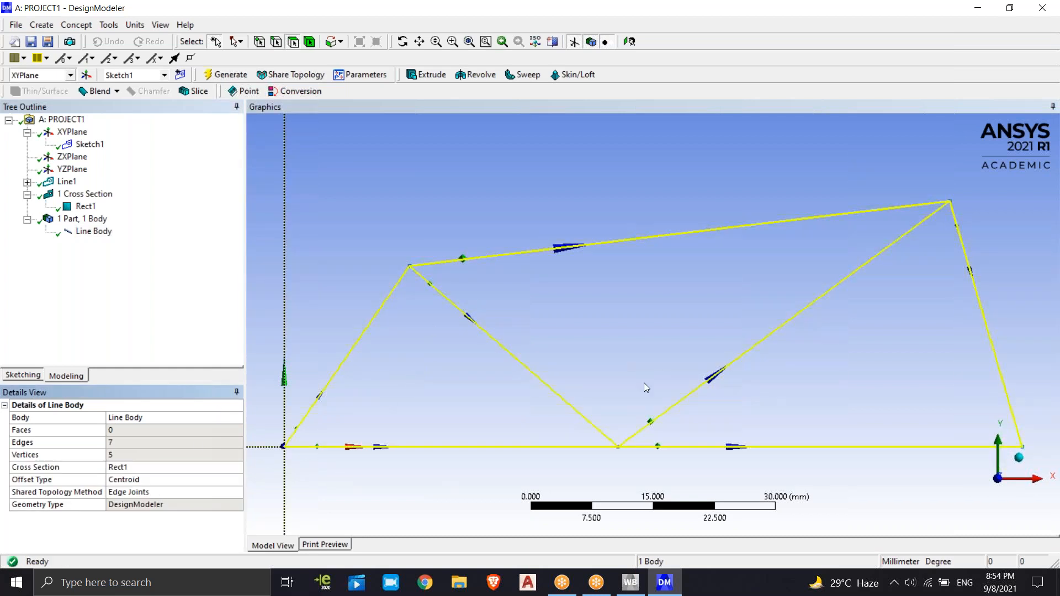
# Examine the Line Body's highlighted truss members and cross section alignments from the front and at an angle
pyautogui.scroll(3, 463, 292)
pyautogui.scroll(-2, 391, 263)
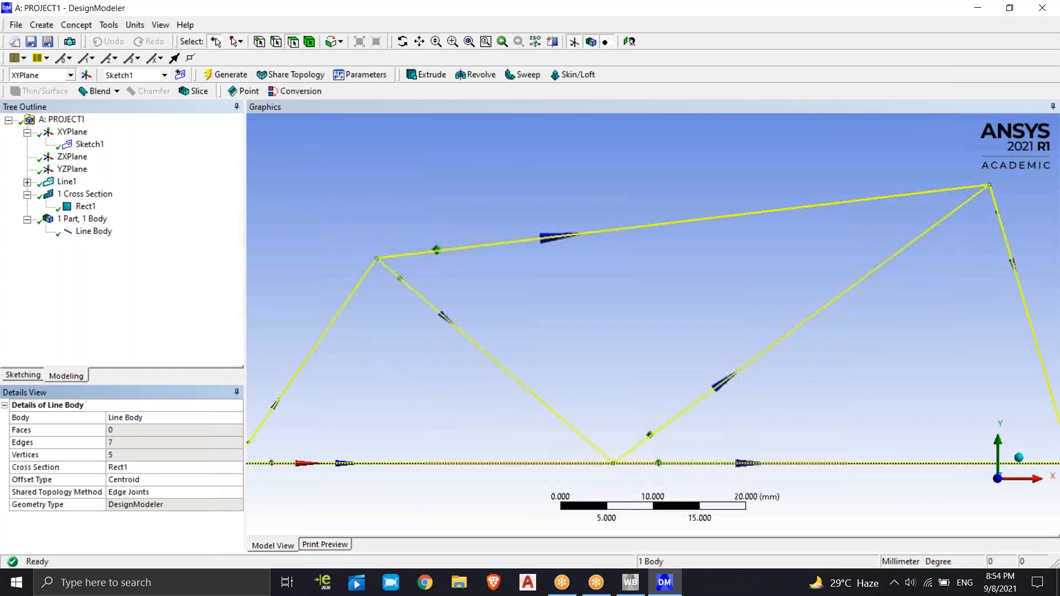
pyautogui.scroll(-1, 406, 130)
pyautogui.click(802, 360)
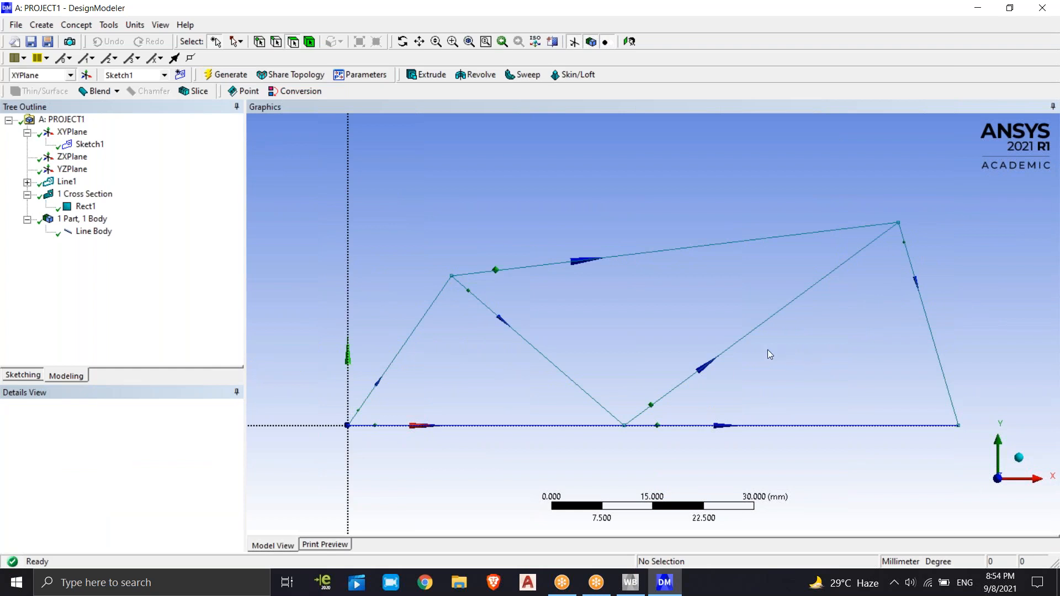
pyautogui.click(95, 232)
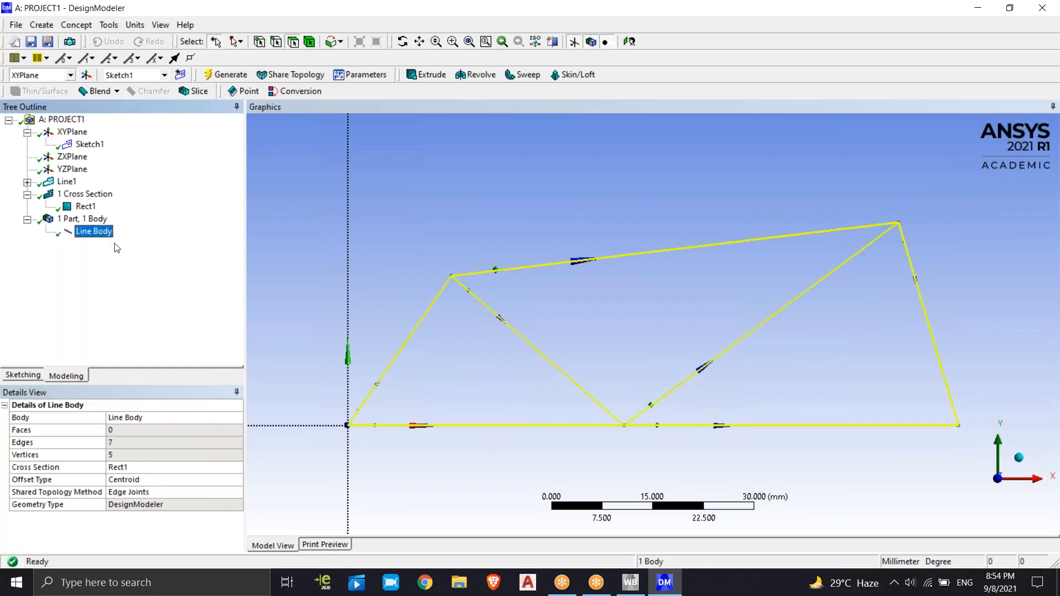
pyautogui.moveTo(452, 318); pyautogui.dragTo(475, 374, button='middle')
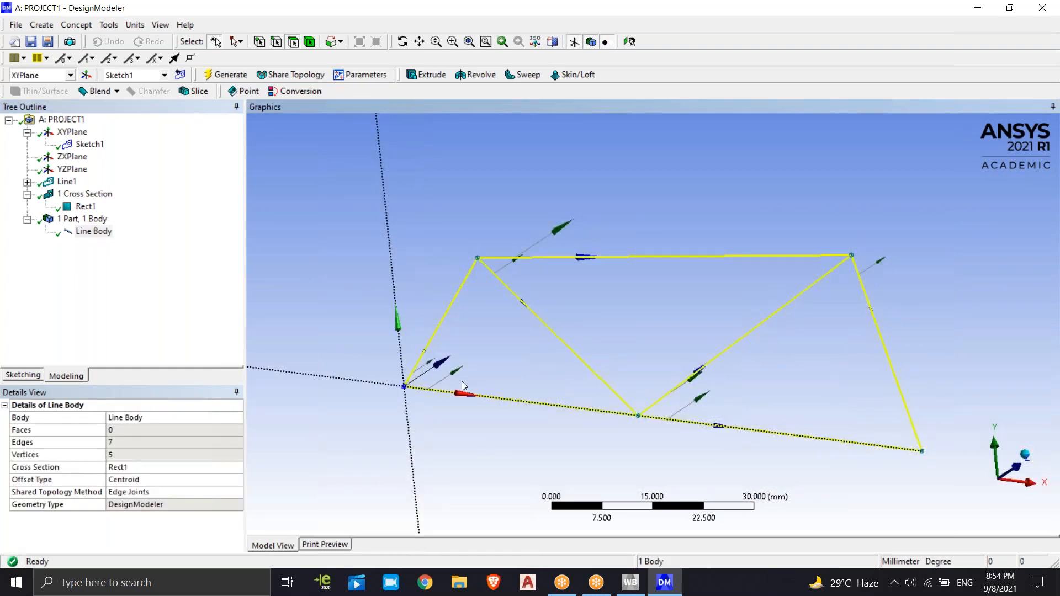
pyautogui.click(117, 282)
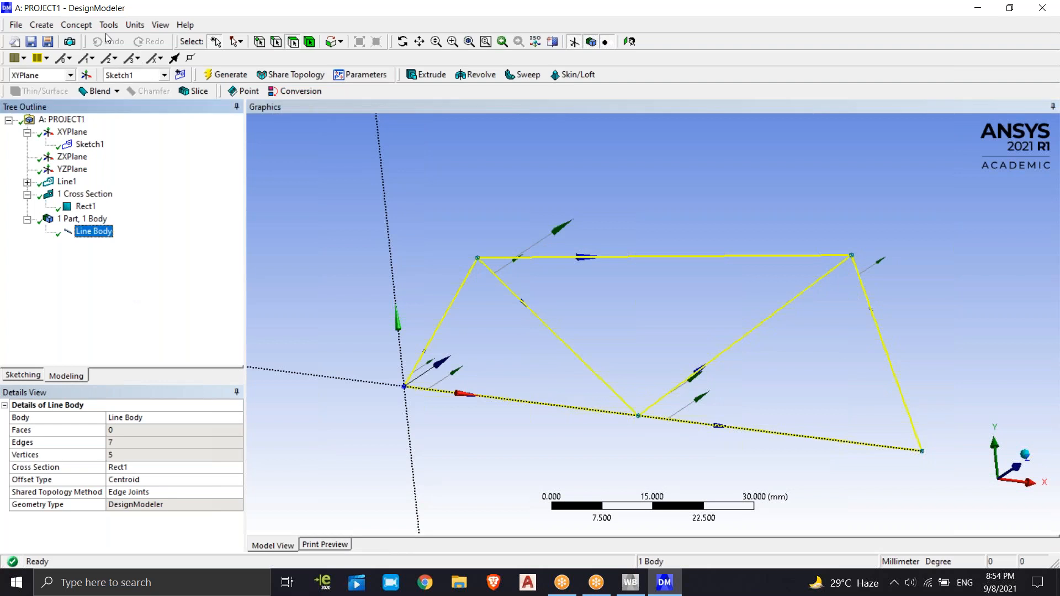
# Switch the model display to Wireframe and inspect the Line Body at an angle
pyautogui.click(158, 25)
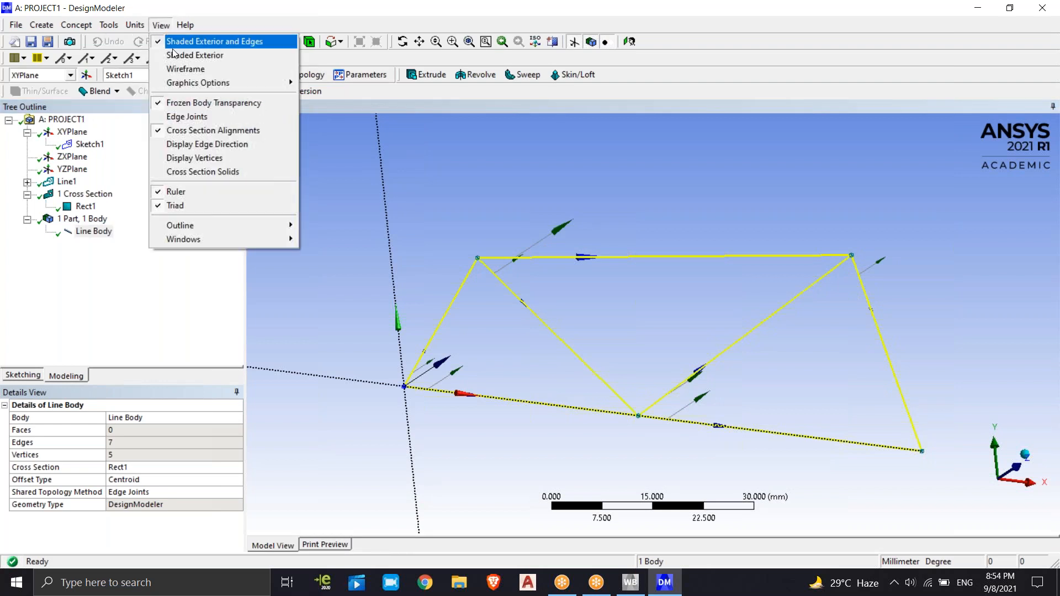
pyautogui.click(219, 69)
pyautogui.moveTo(515, 314); pyautogui.dragTo(516, 360, button='middle')
pyautogui.scroll(-3, 488, 335)
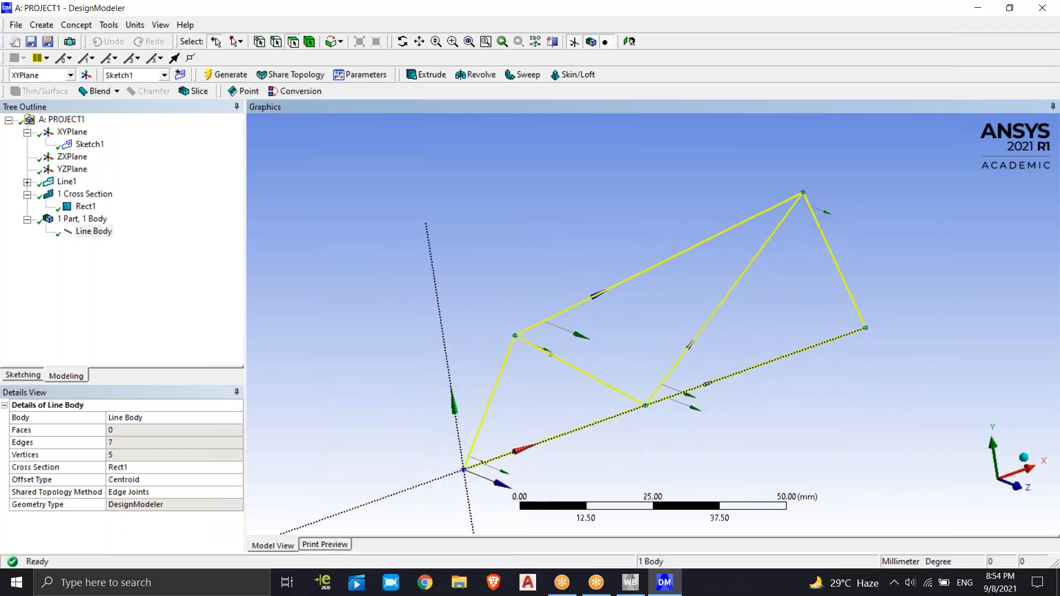
pyautogui.click(135, 283)
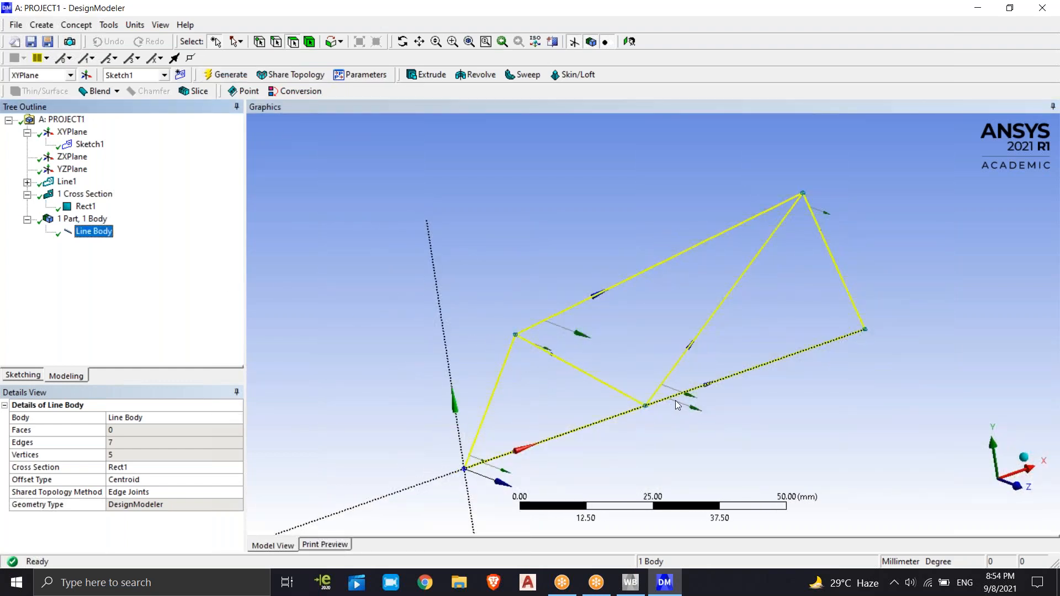
pyautogui.scroll(5, 667, 399)
pyautogui.scroll(-5, 740, 421)
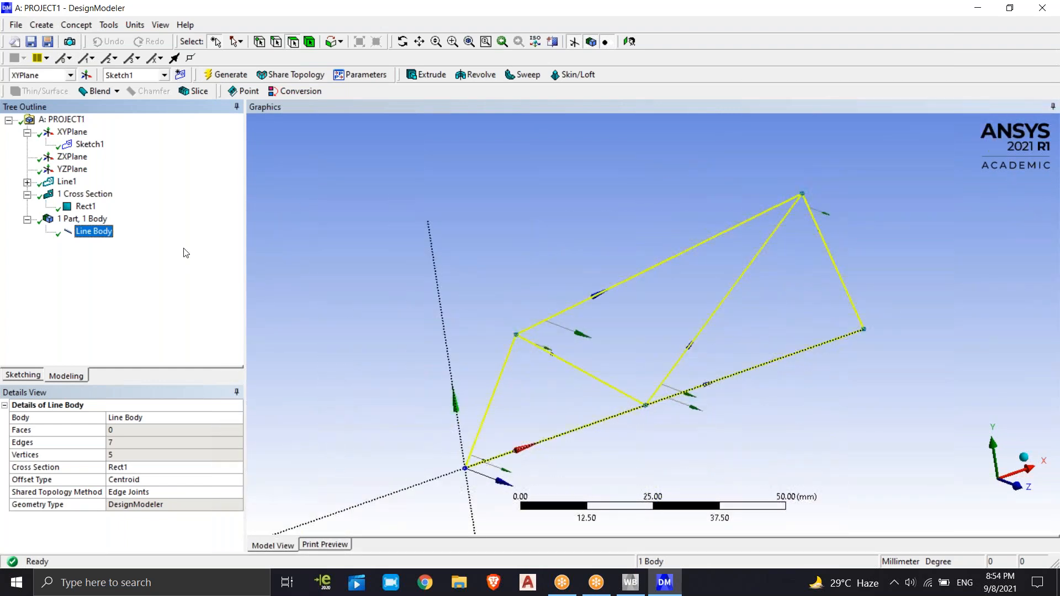
# Turn on the Cross Section Solids display and inspect the truss members' solid profiles from several angles
pyautogui.click(162, 26)
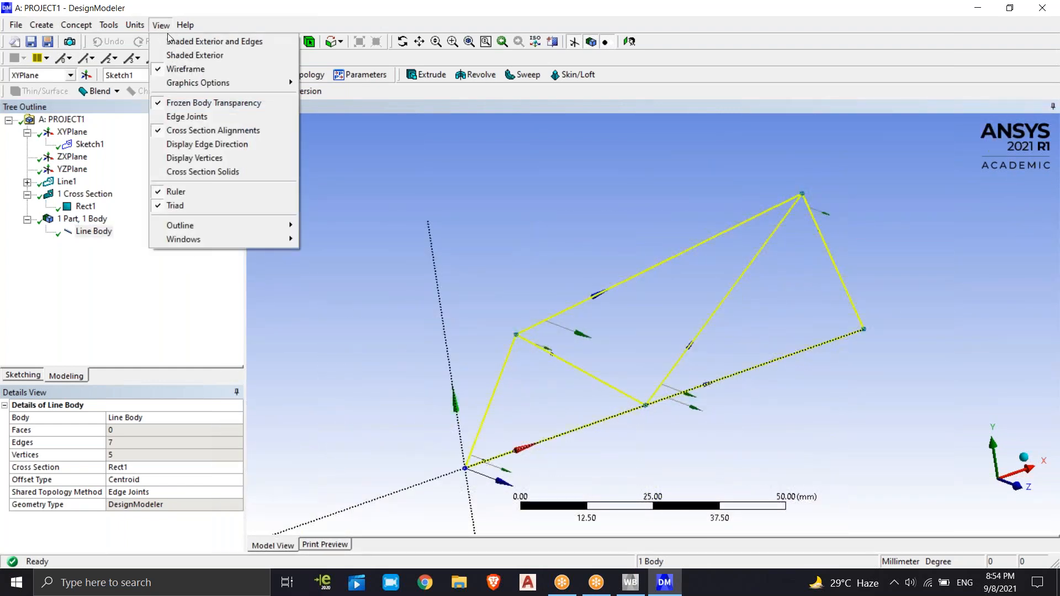
pyautogui.click(195, 173)
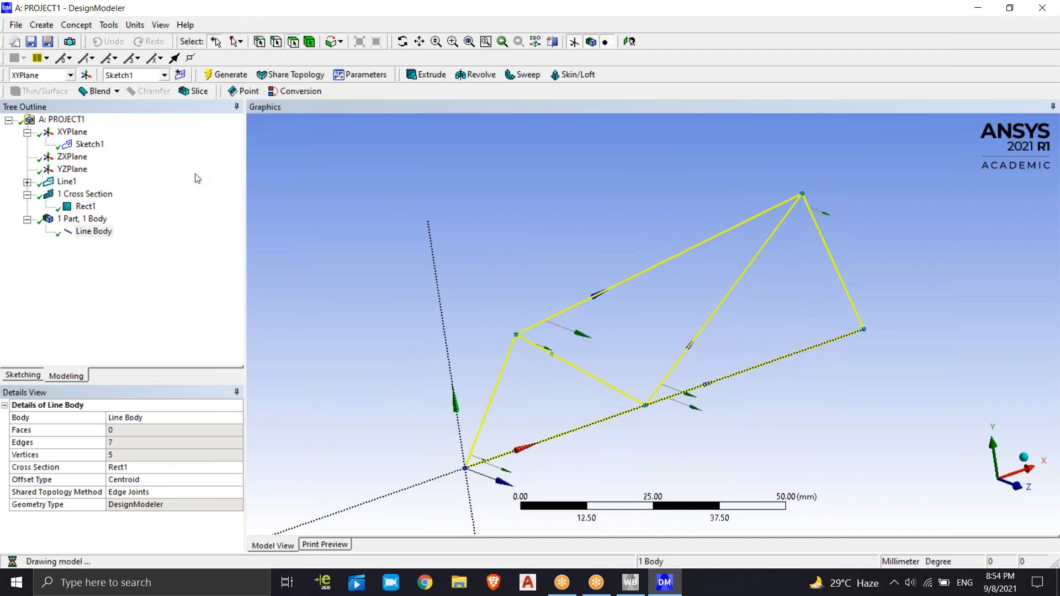
pyautogui.moveTo(707, 351); pyautogui.dragTo(585, 356, button='middle')
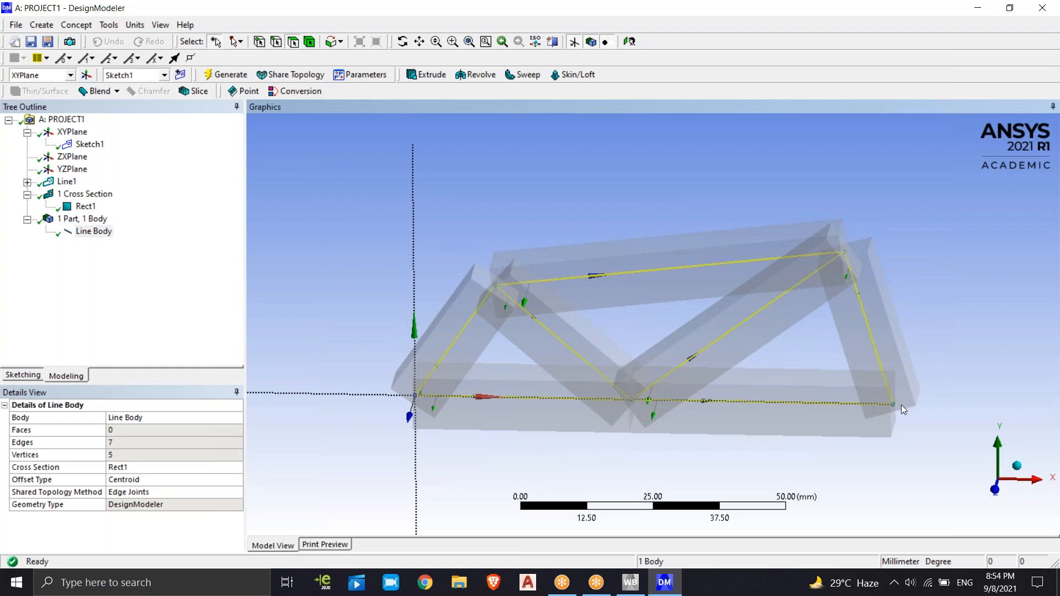
pyautogui.moveTo(448, 366)
pyautogui.mouseDown(button='middle')
pyautogui.moveTo(504, 267)
pyautogui.moveTo(454, 359)
pyautogui.mouseUp(button='middle')
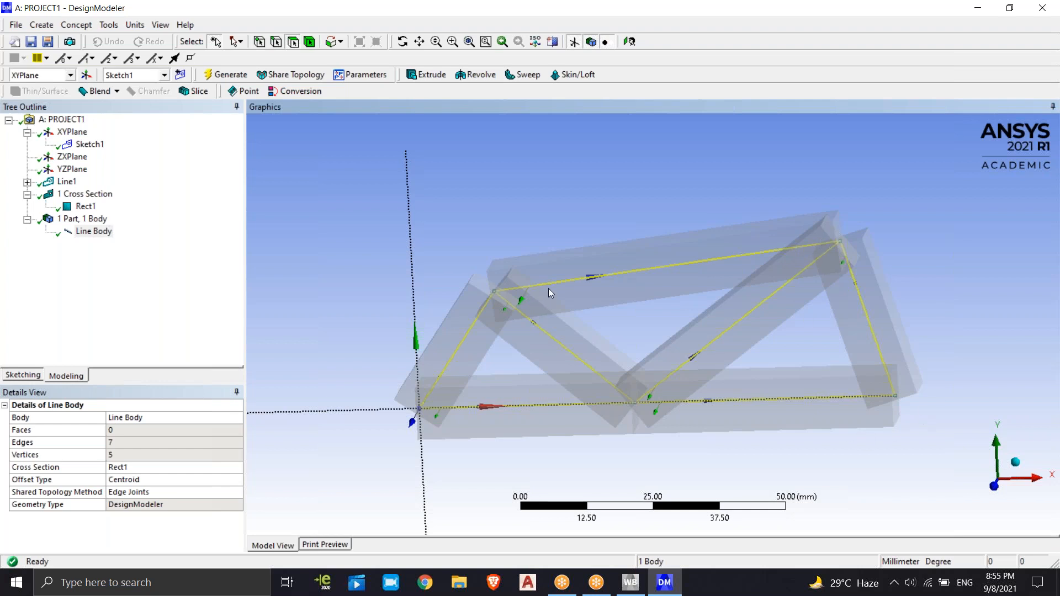
pyautogui.moveTo(549, 289); pyautogui.dragTo(591, 242, button='middle')
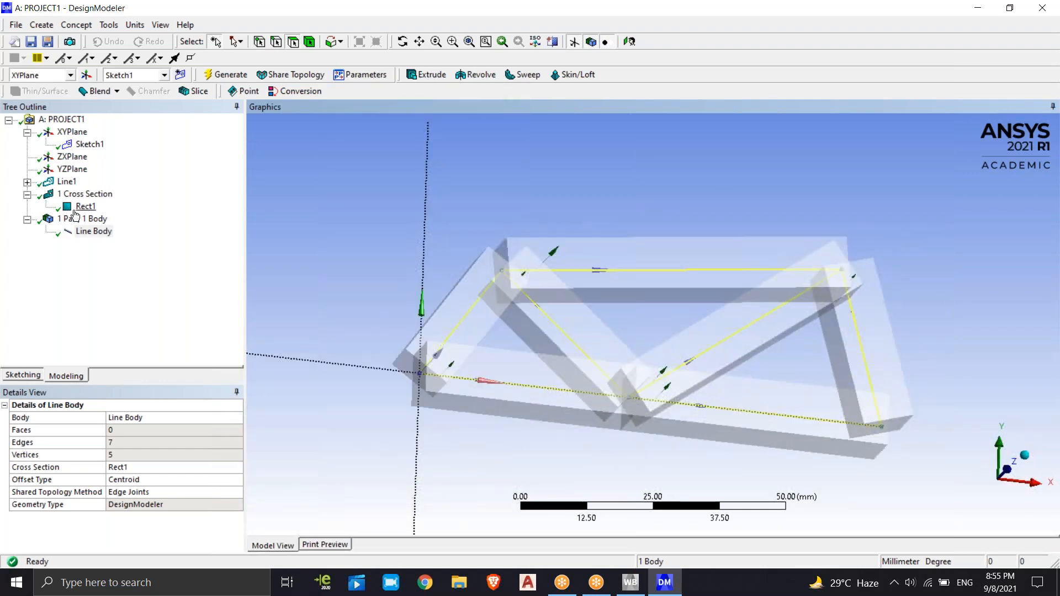
# Set the Rect1 cross section's B and H dimensions to 5 mm and generate the model
pyautogui.click(84, 207)
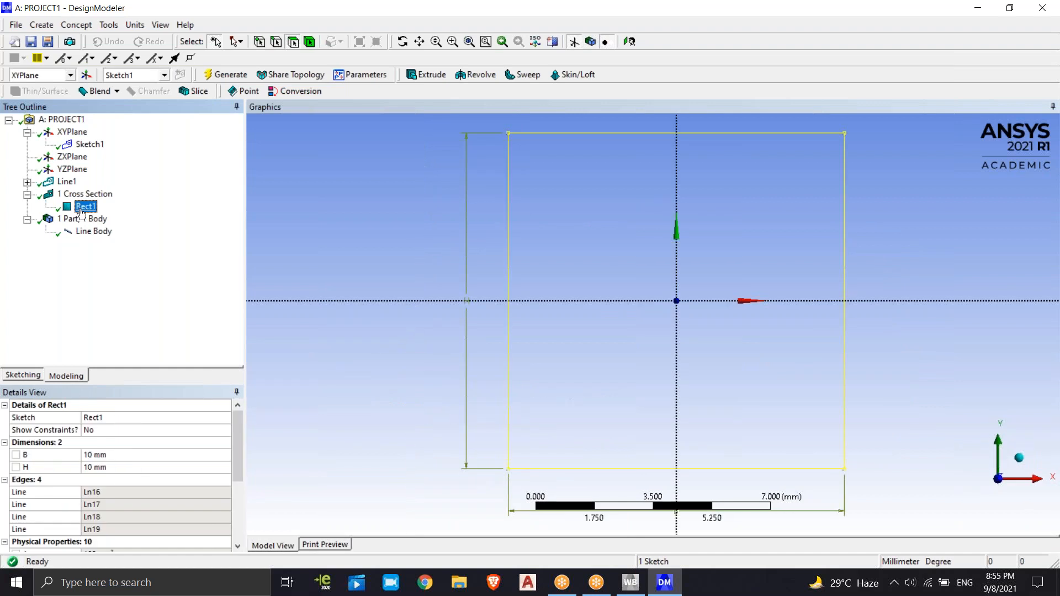
pyautogui.click(118, 456)
pyautogui.write('5')
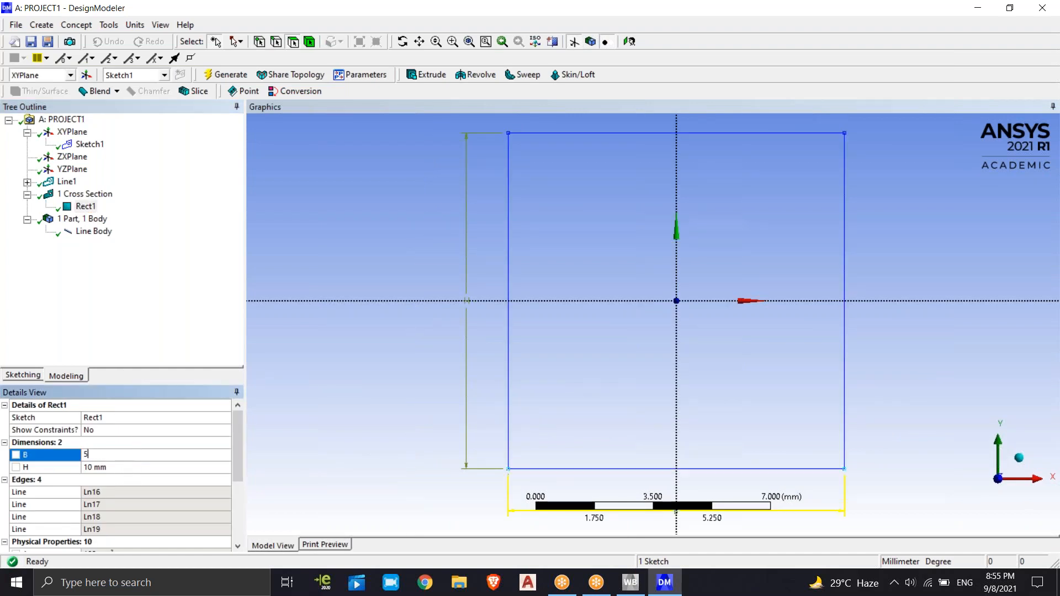
pyautogui.press('Return')
pyautogui.click(106, 467)
pyautogui.write('5')
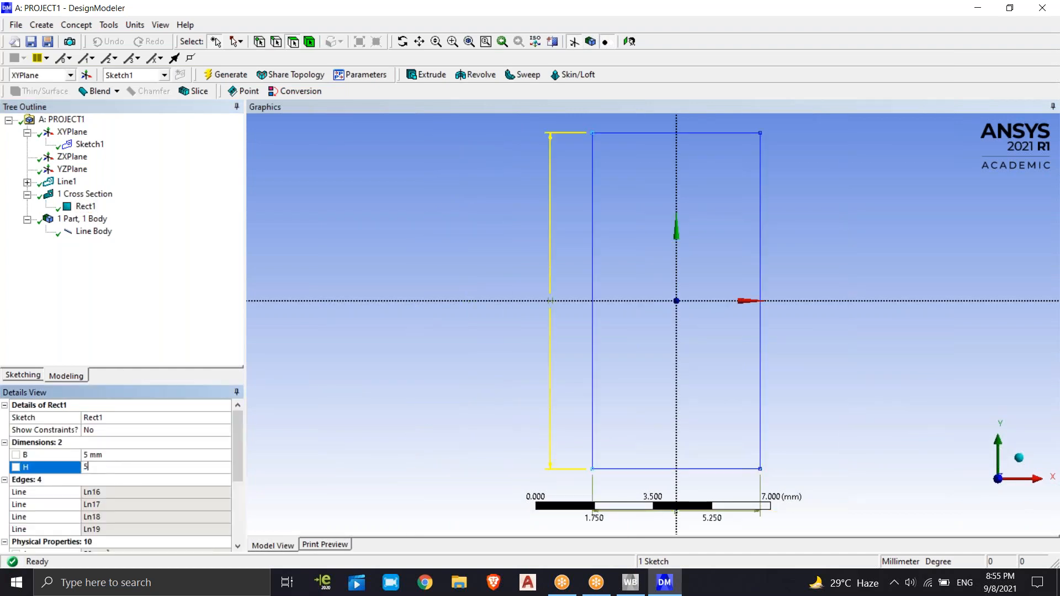
pyautogui.press('Return')
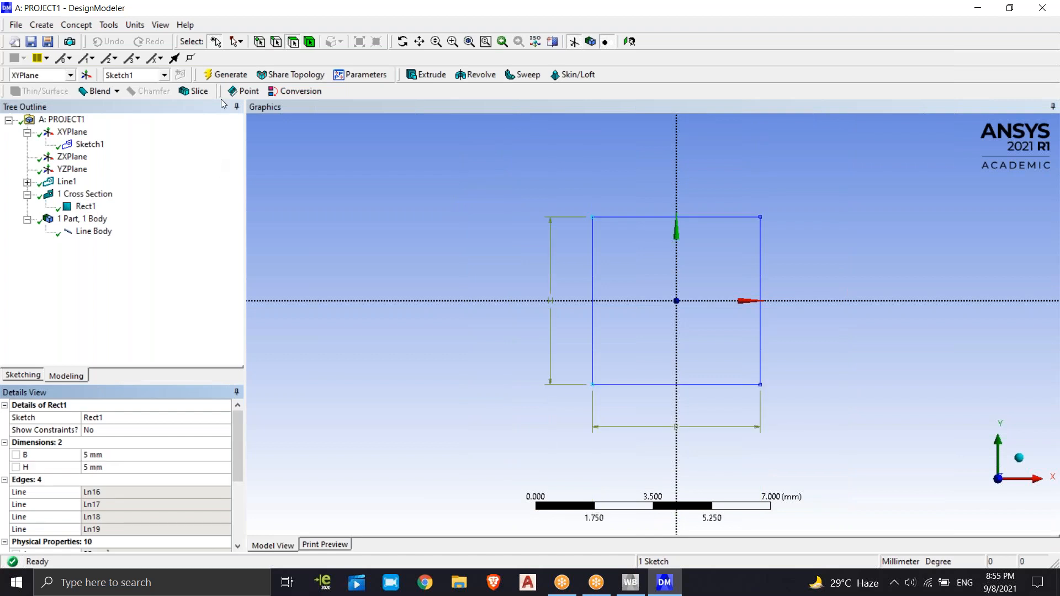
pyautogui.click(223, 78)
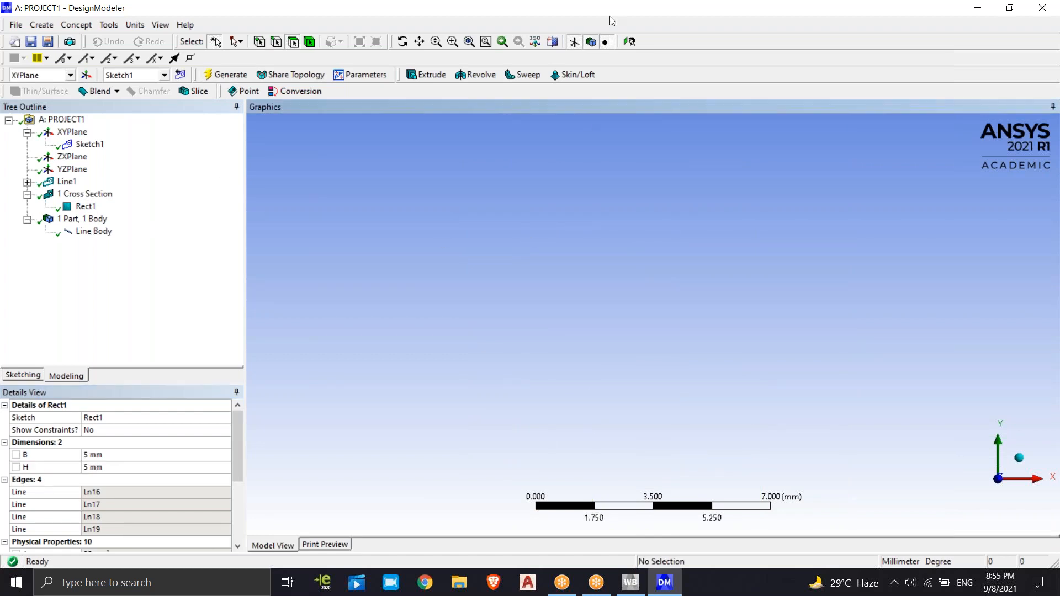
# Display the whole part and inspect the resized truss members from several angles
pyautogui.click(628, 42)
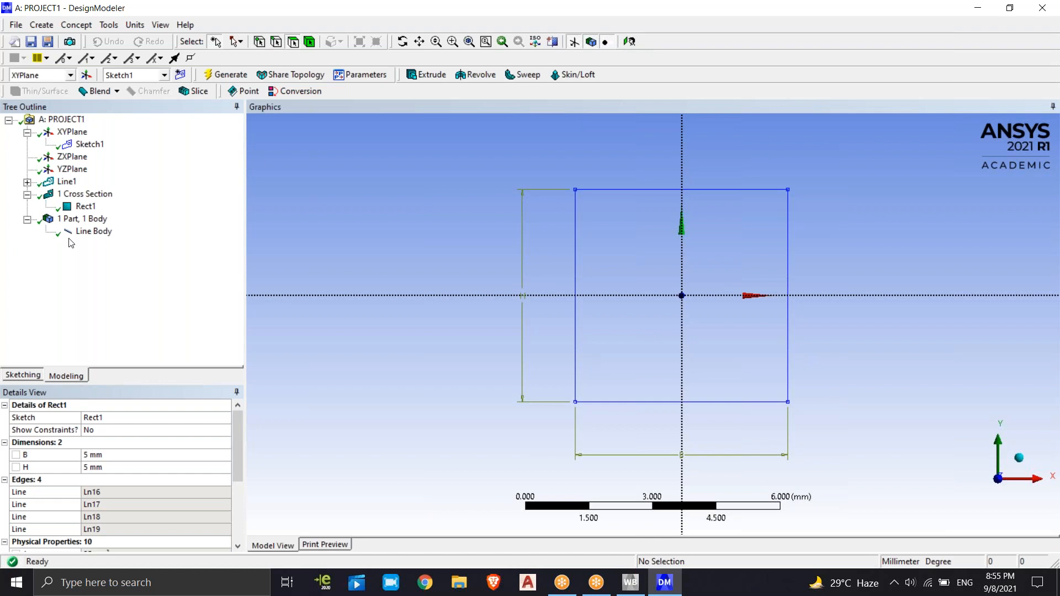
pyautogui.click(83, 220)
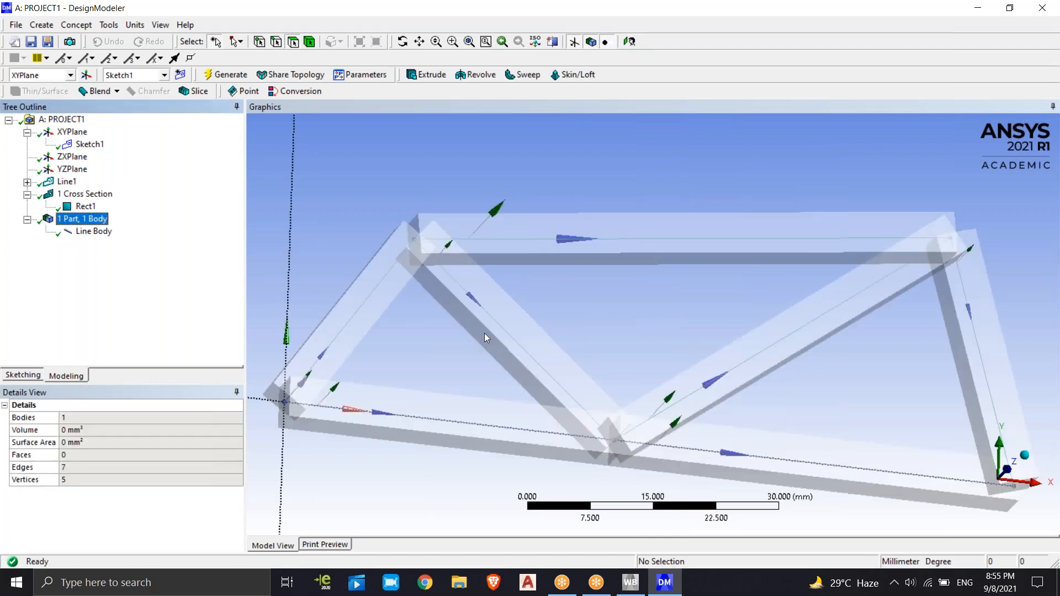
pyautogui.scroll(-5, 479, 346)
pyautogui.moveTo(479, 348); pyautogui.dragTo(514, 301, button='middle')
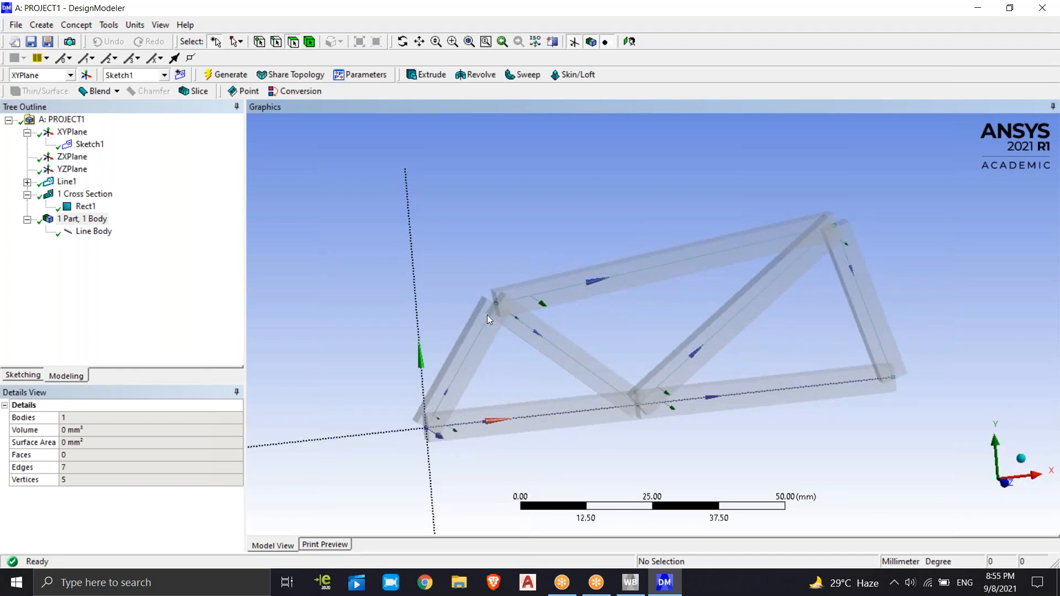
pyautogui.moveTo(737, 328); pyautogui.dragTo(753, 304, button='middle')
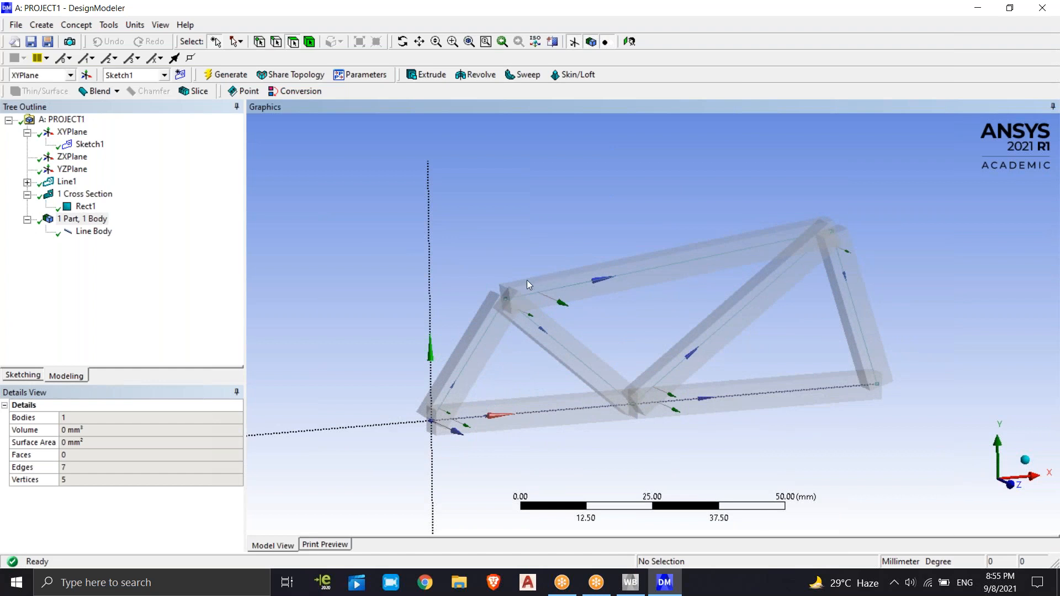
# Select the Line Body, turn off the Cross Section Solids display and view the truss face-on
pyautogui.click(83, 232)
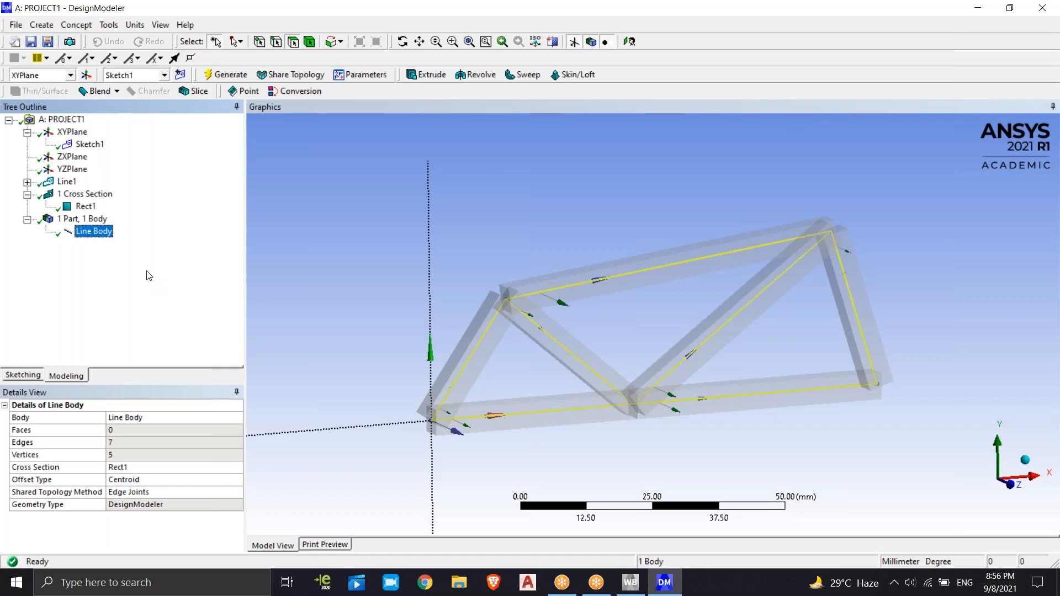
pyautogui.click(158, 26)
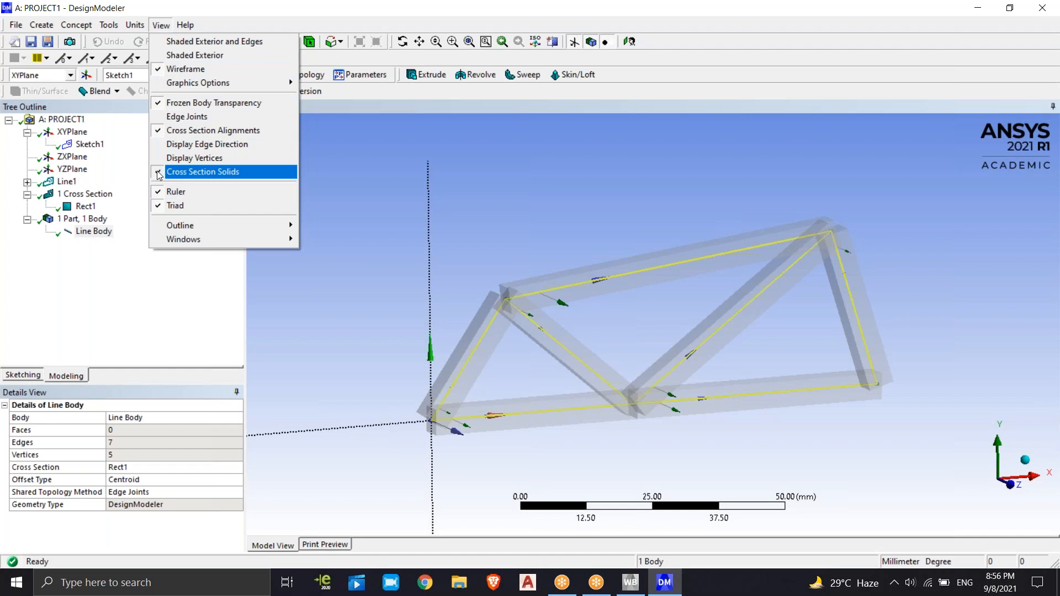
pyautogui.click(182, 171)
pyautogui.click(629, 42)
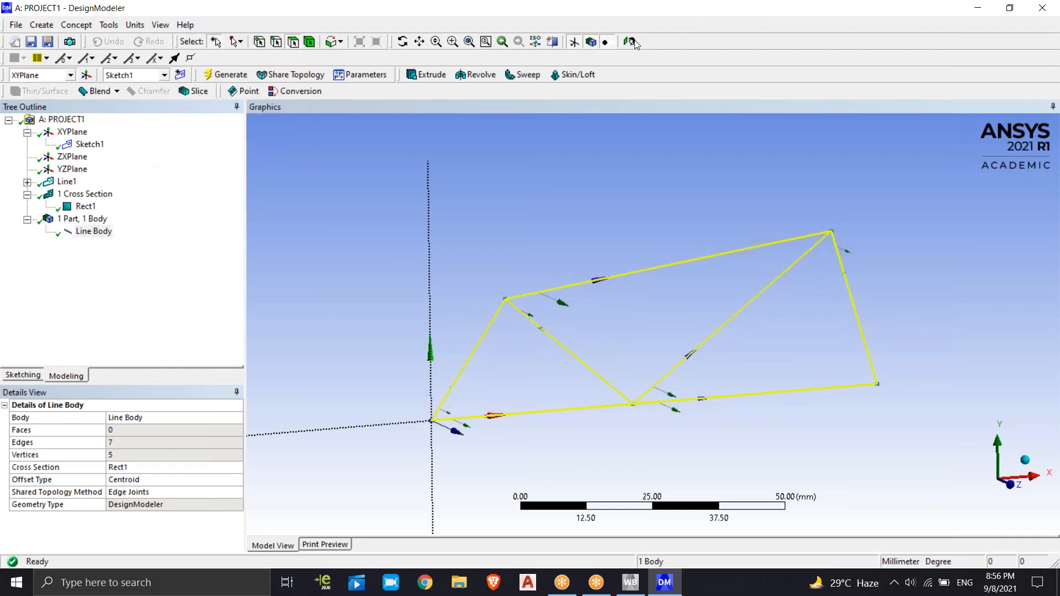
# Turn off the Cross Section Alignments display for the truss
pyautogui.click(158, 25)
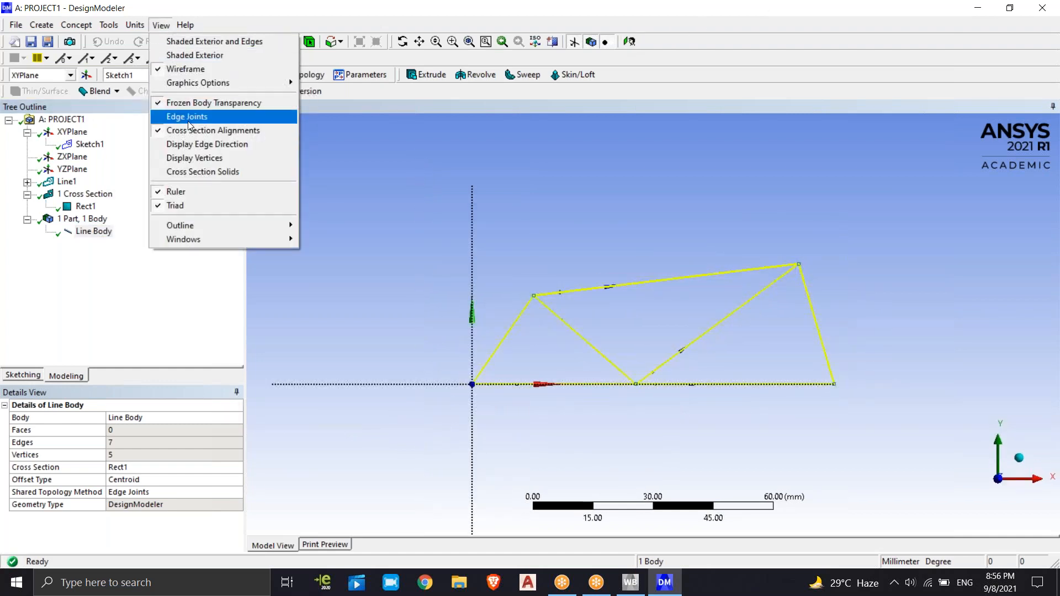
pyautogui.moveTo(188, 84)
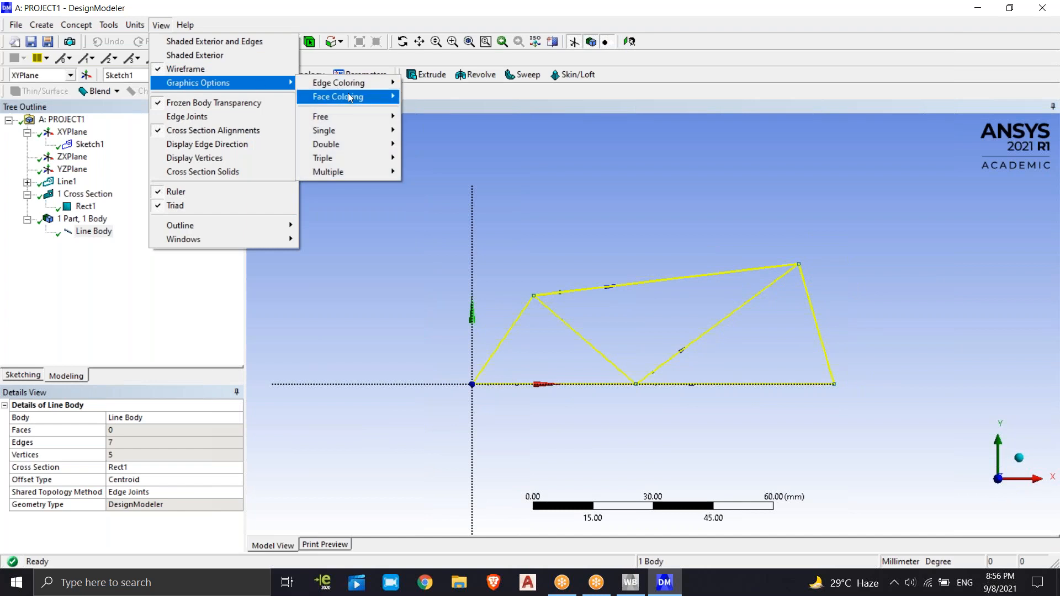
pyautogui.moveTo(339, 118)
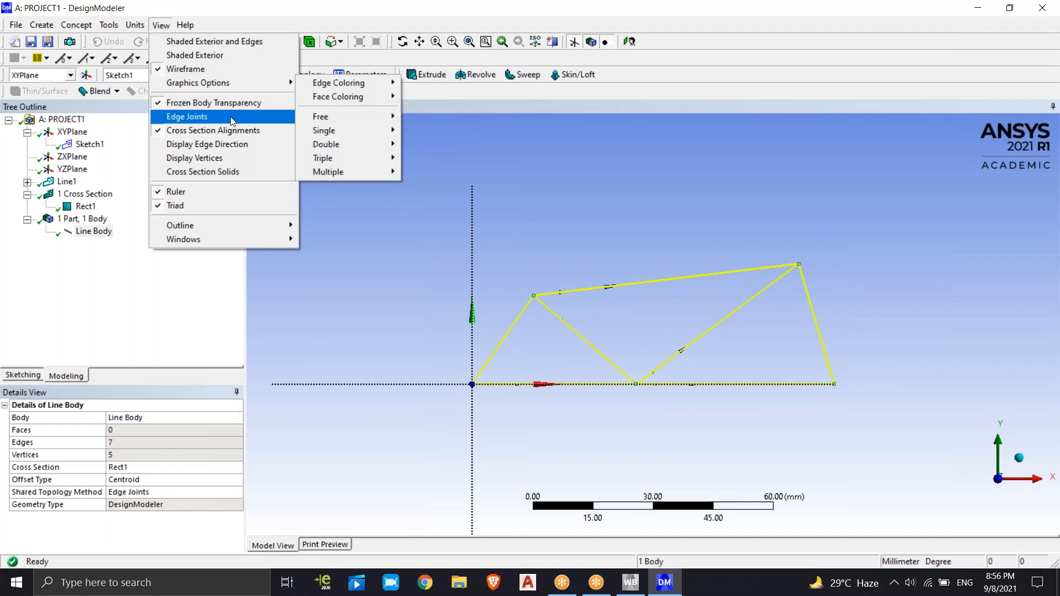
pyautogui.click(165, 131)
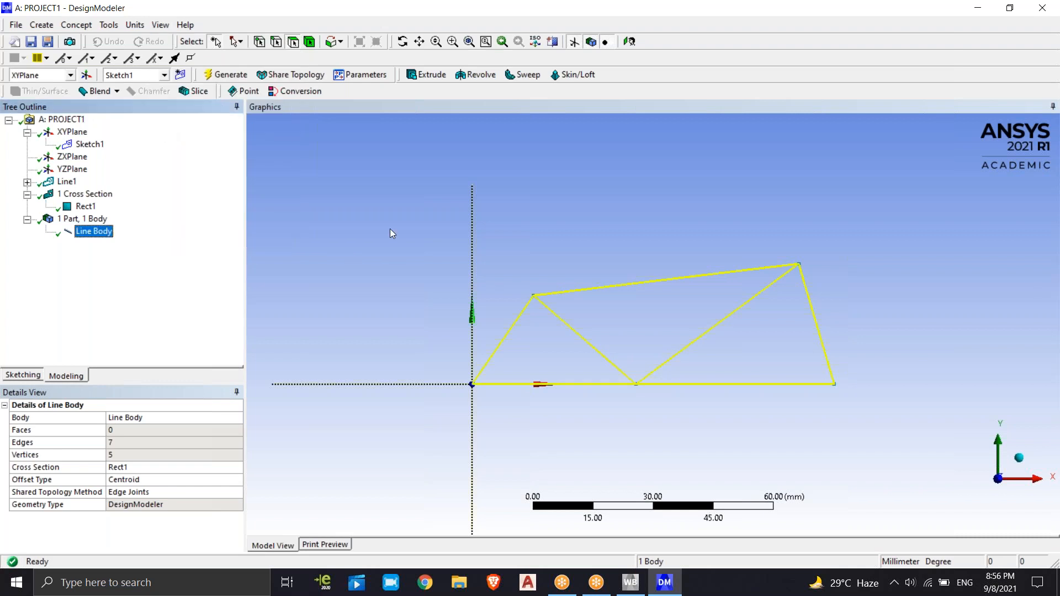
# Add an I Section cross section to the model alongside the existing rectangular one
pyautogui.scroll(2, 678, 346)
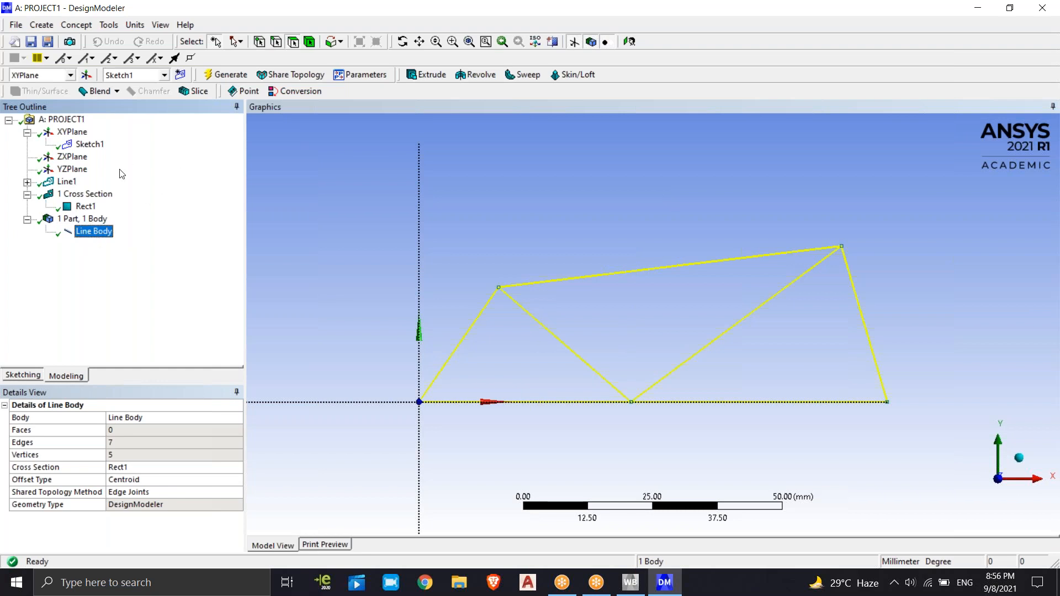
pyautogui.click(78, 207)
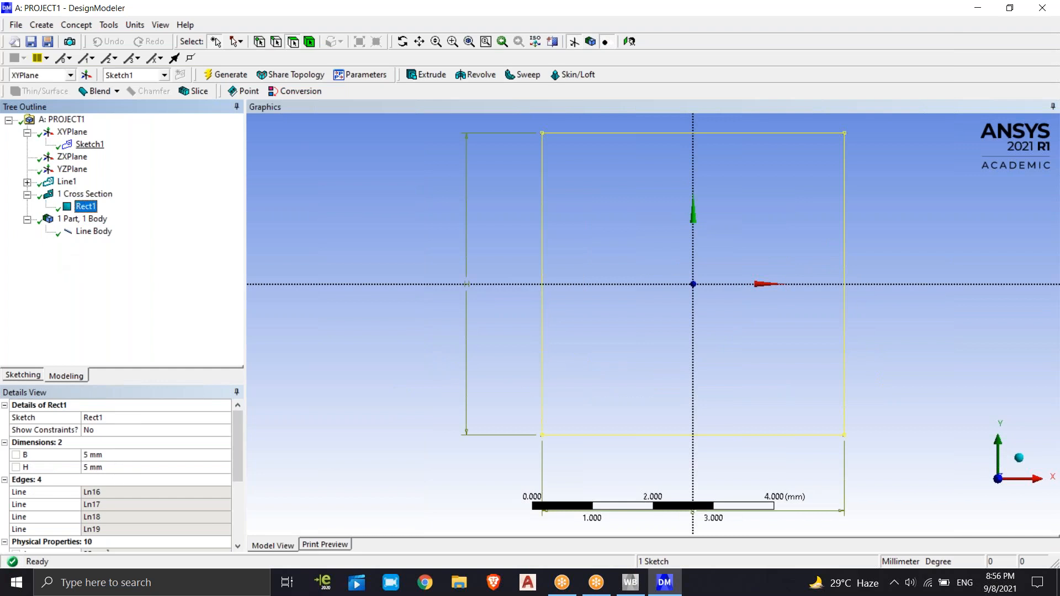
pyautogui.click(77, 27)
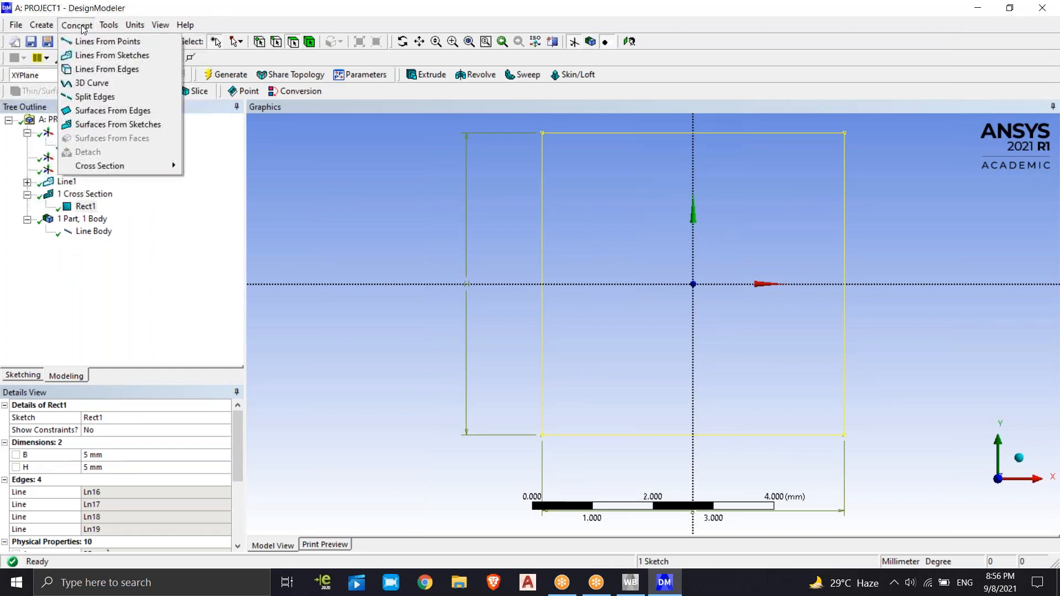
pyautogui.moveTo(115, 167)
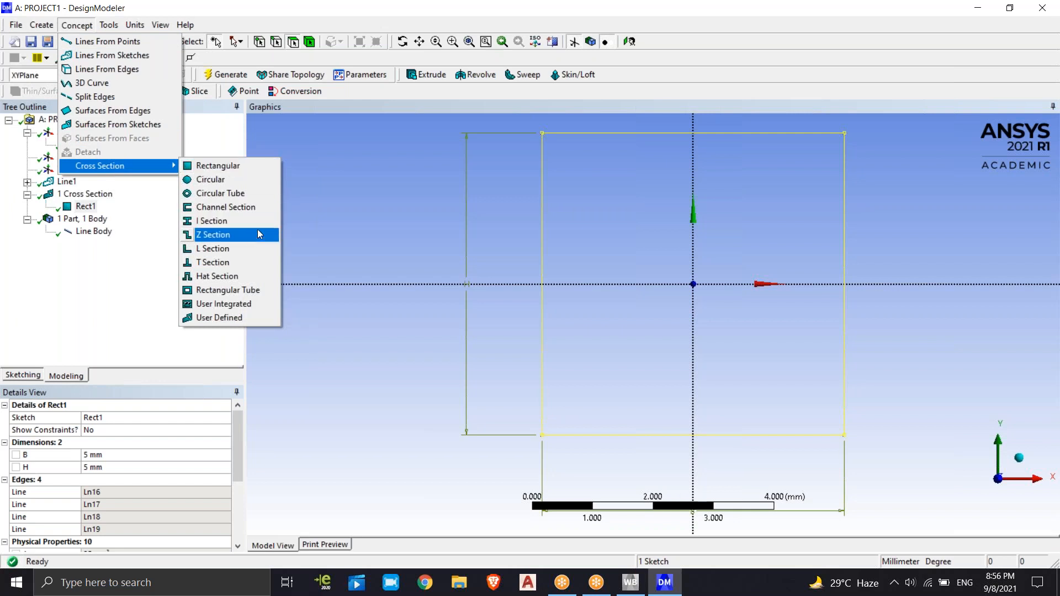
pyautogui.click(236, 222)
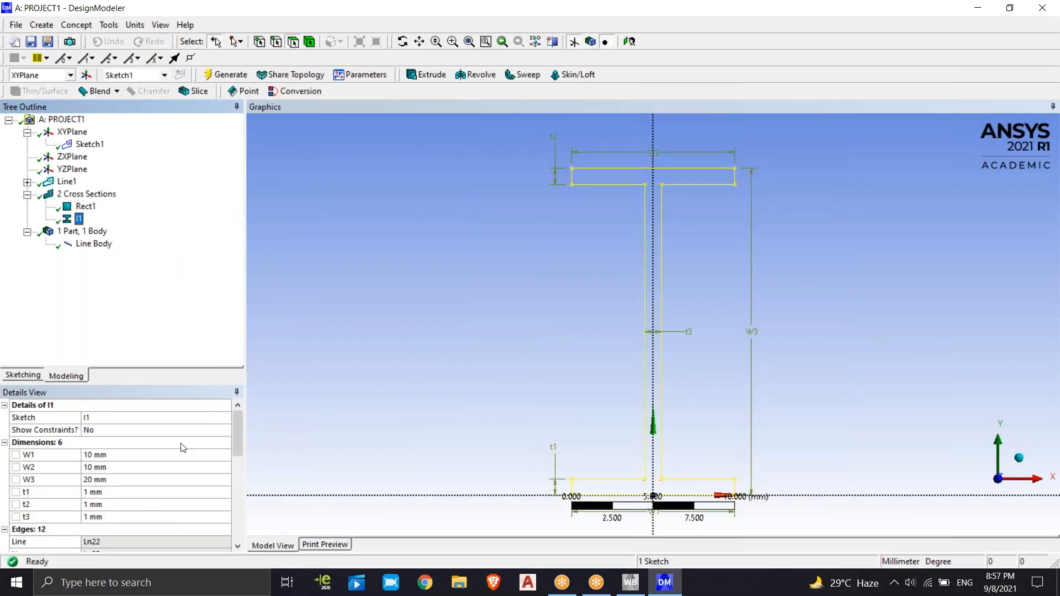
# Assign the I1 cross section to the Line Body and clear the selection
pyautogui.click(94, 244)
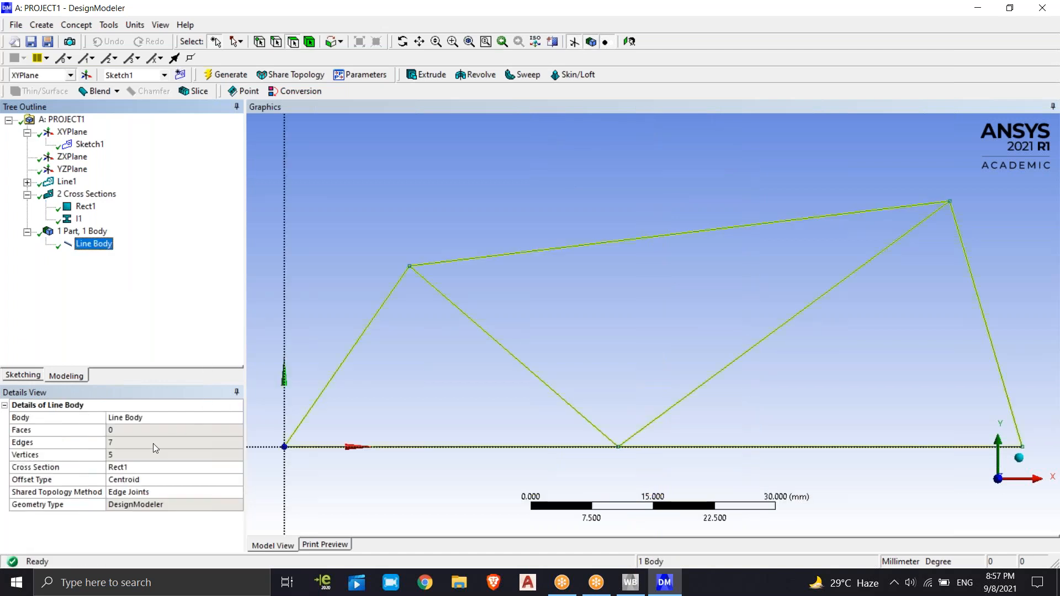
pyautogui.click(142, 468)
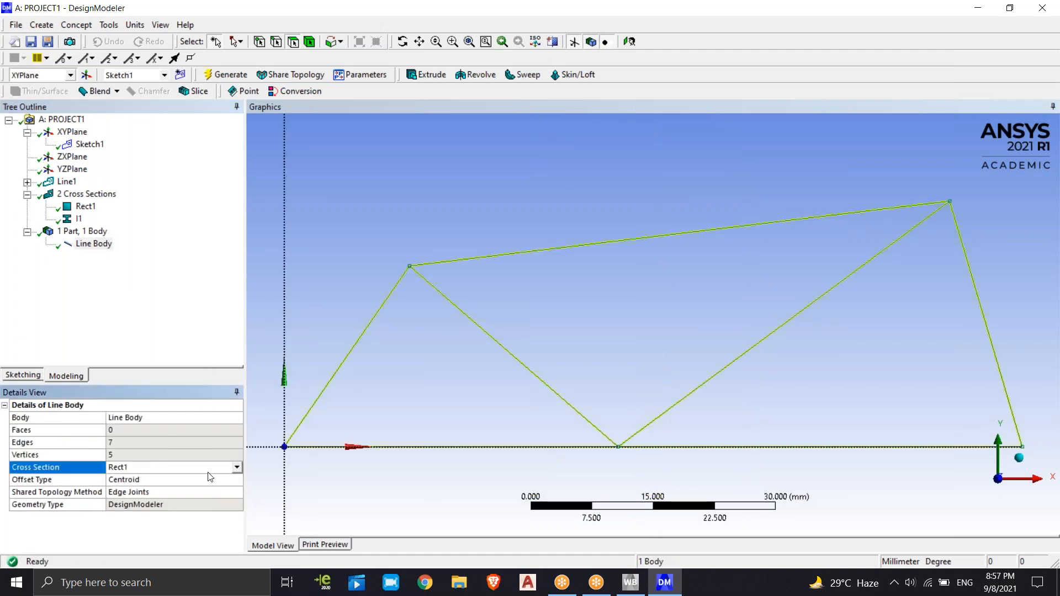
pyautogui.click(237, 468)
pyautogui.click(134, 496)
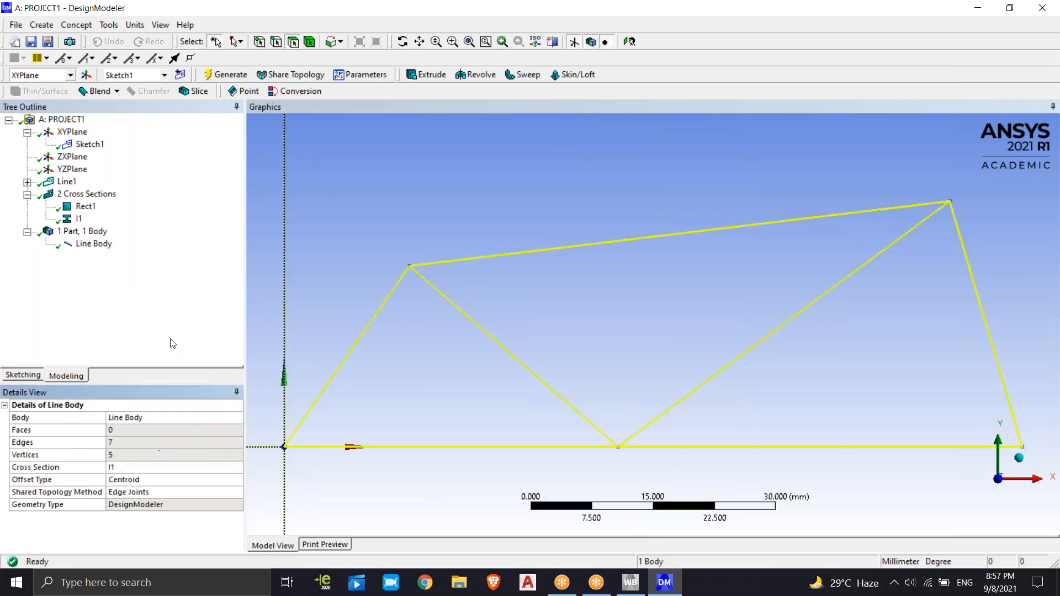
pyautogui.click(452, 299)
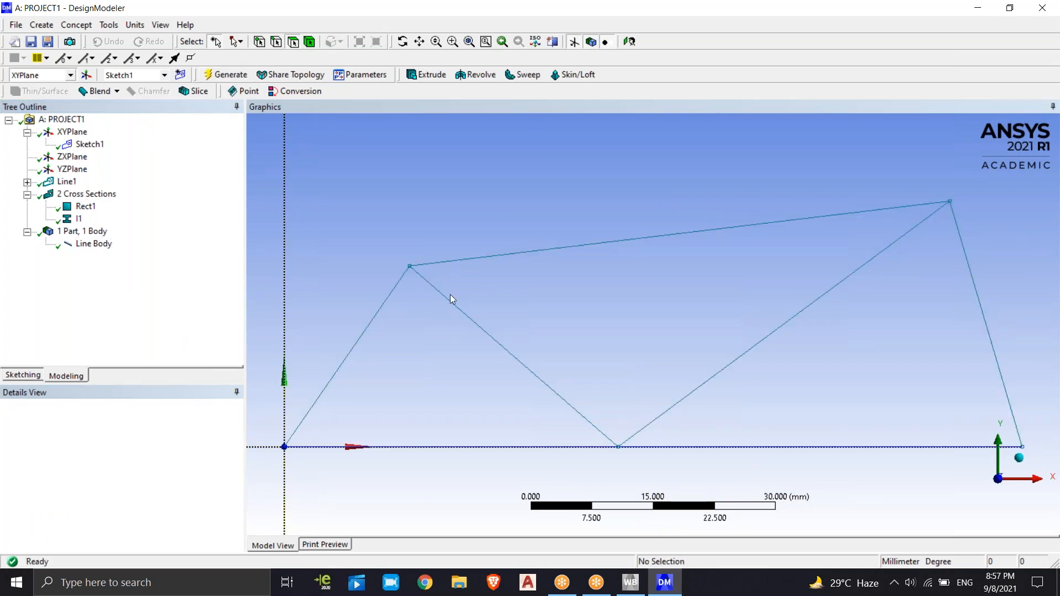
pyautogui.click(202, 304)
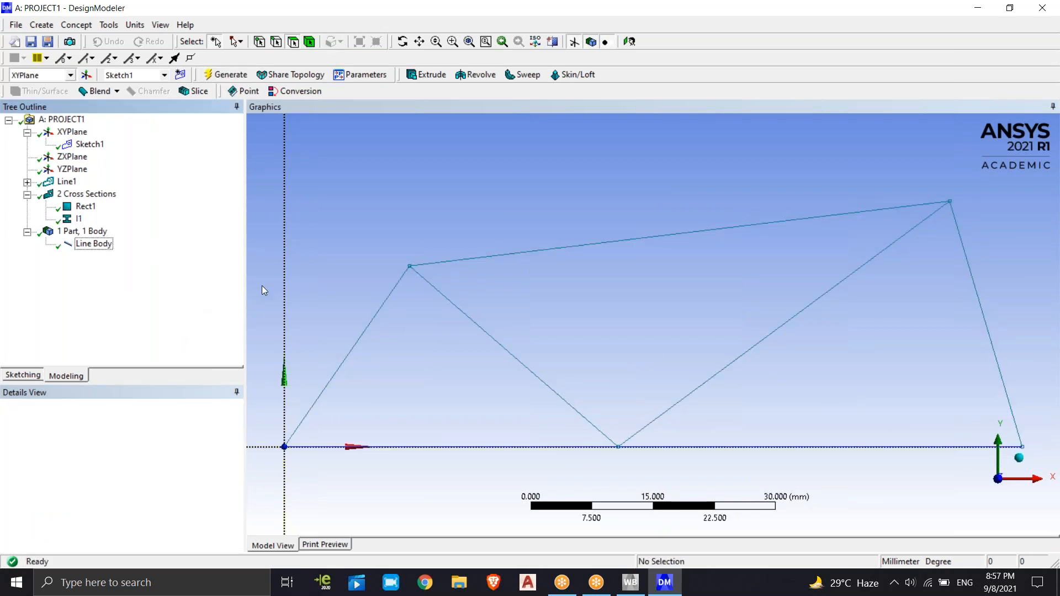
# Turn on the Cross Section Solids display and view the I-section truss members at an angle and face-on
pyautogui.click(161, 25)
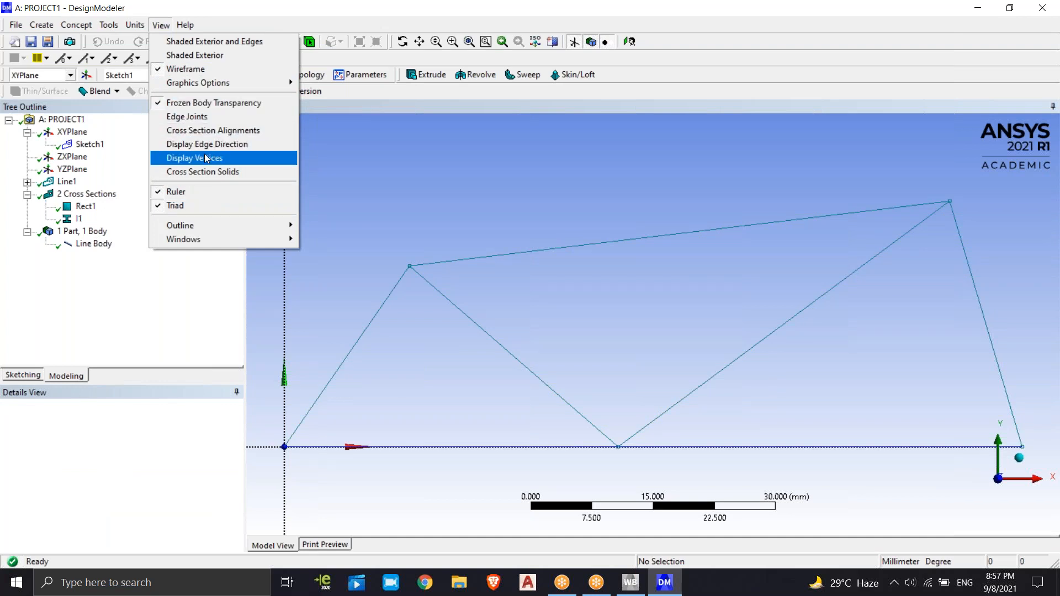
pyautogui.click(211, 172)
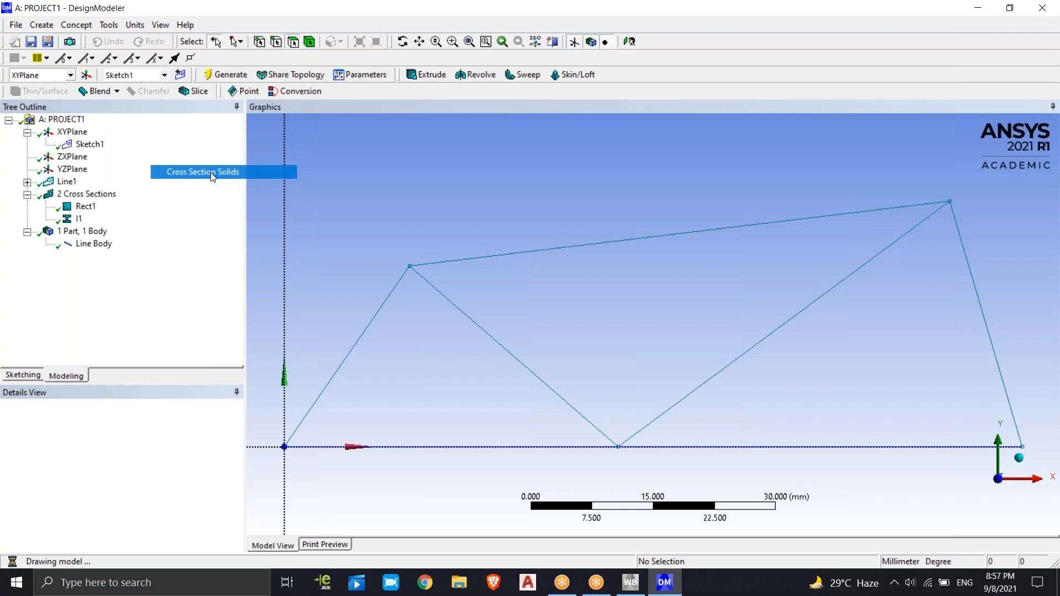
pyautogui.moveTo(486, 318); pyautogui.dragTo(542, 274, button='middle')
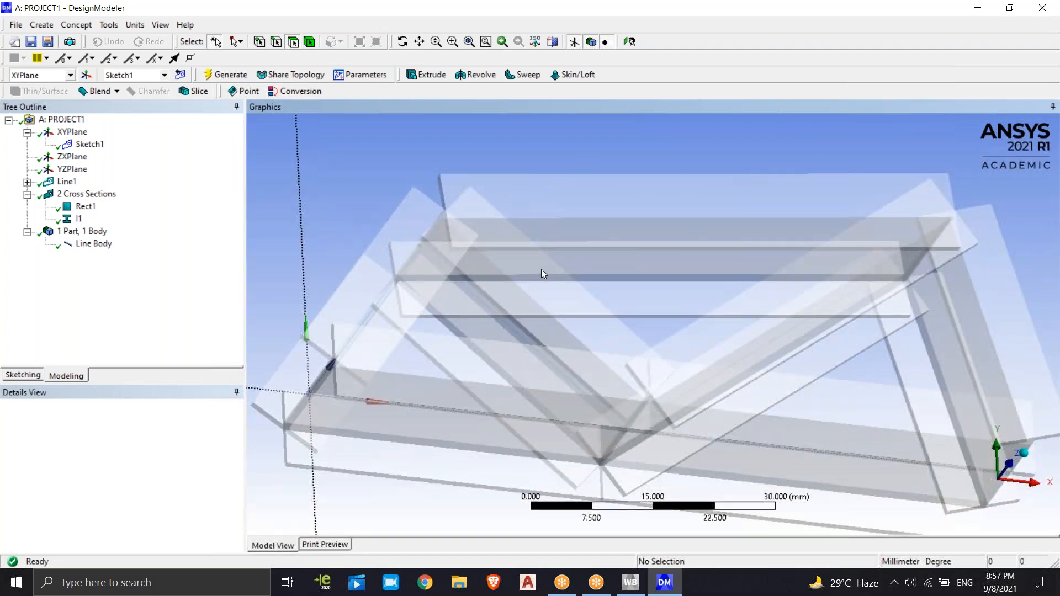
pyautogui.click(630, 42)
pyautogui.click(103, 310)
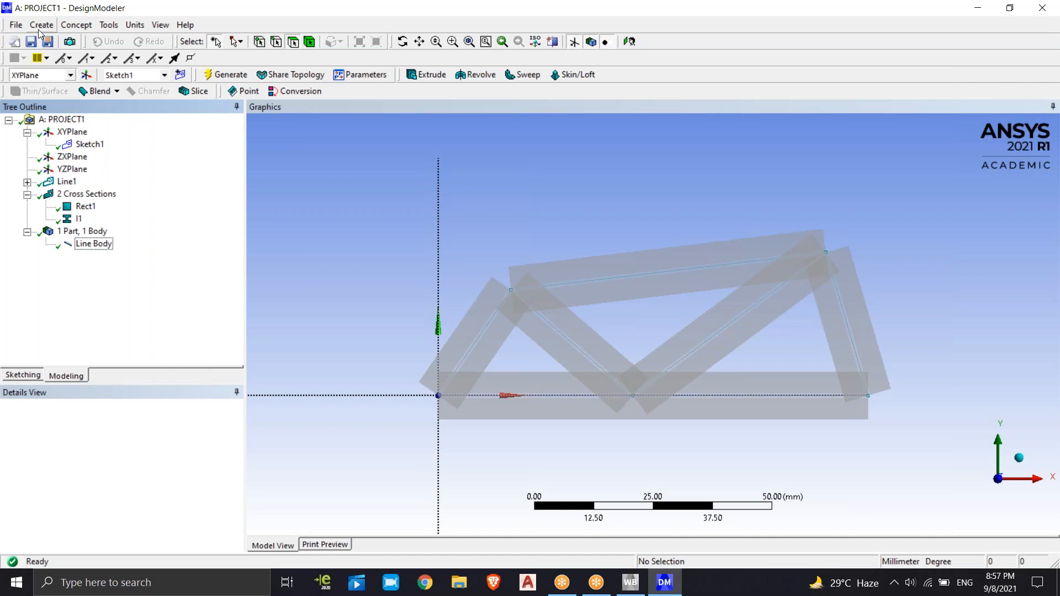
# Add a Circular cross section and set its radius R to 5 mm
pyautogui.click(77, 25)
pyautogui.moveTo(148, 168)
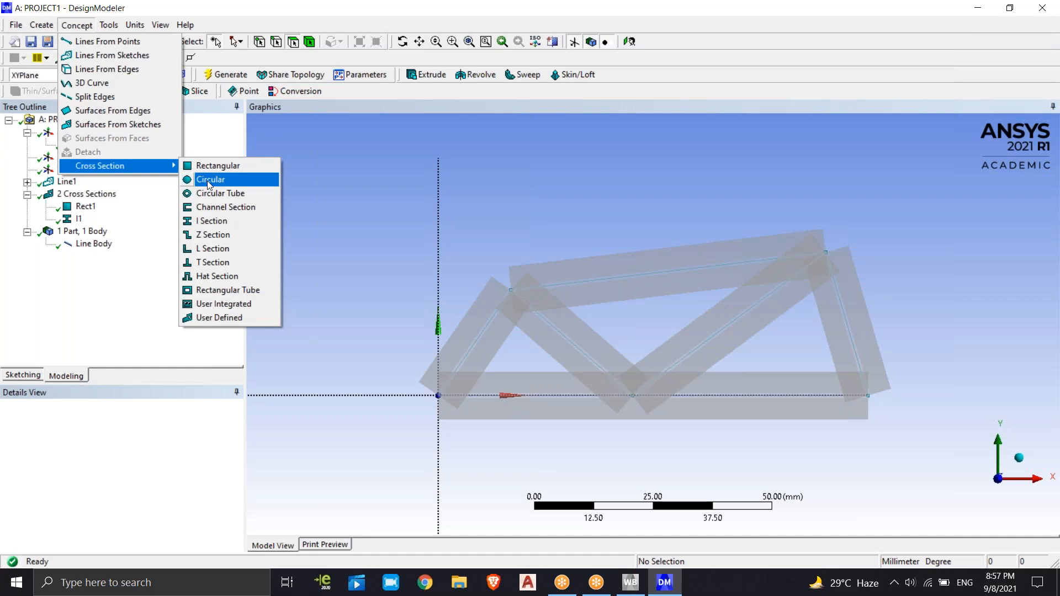
pyautogui.click(210, 180)
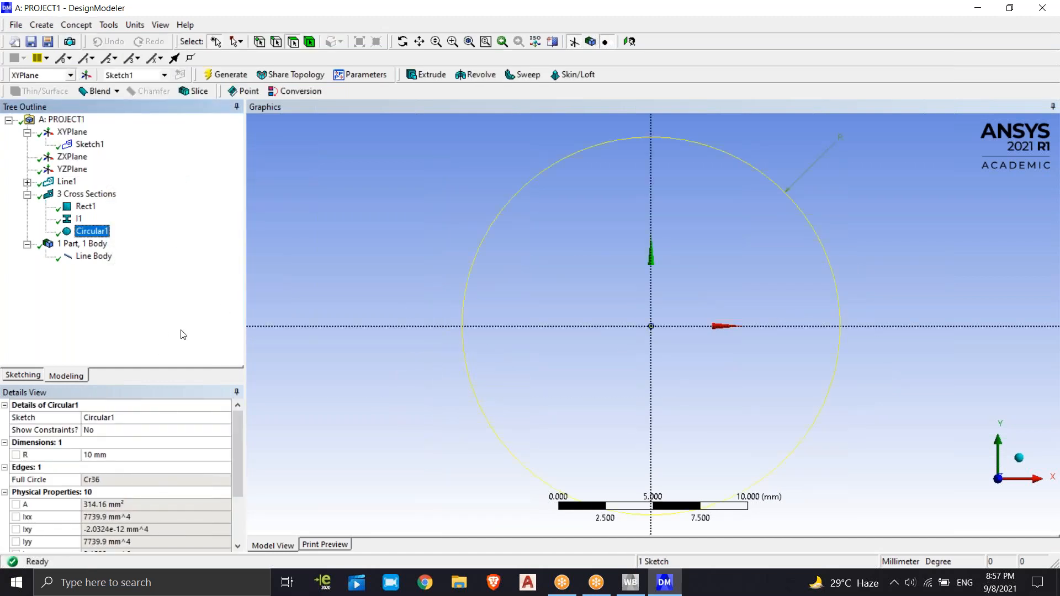
pyautogui.click(127, 454)
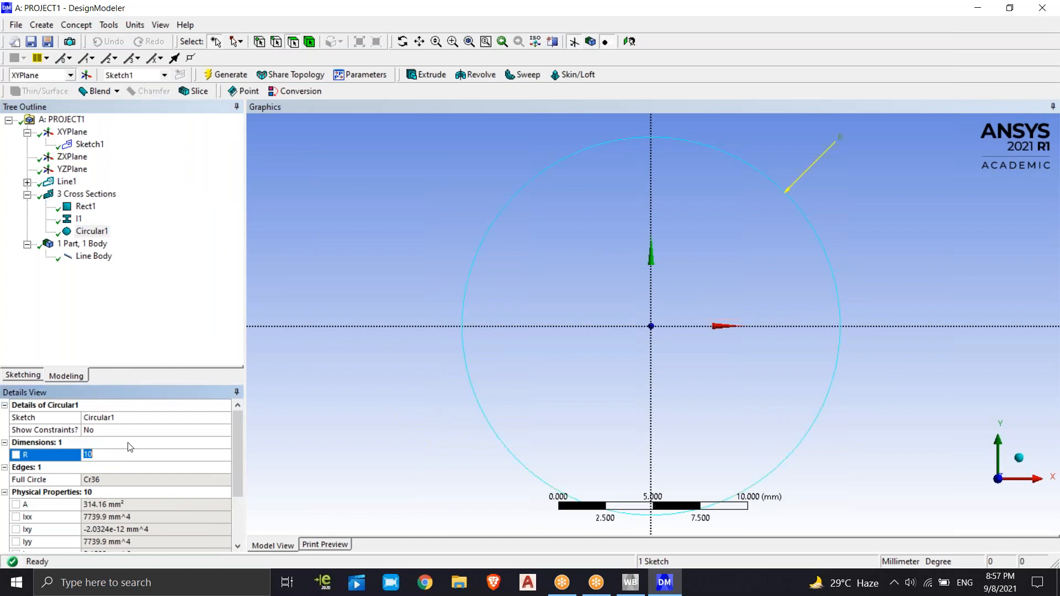
pyautogui.write('5')
pyautogui.press('Return')
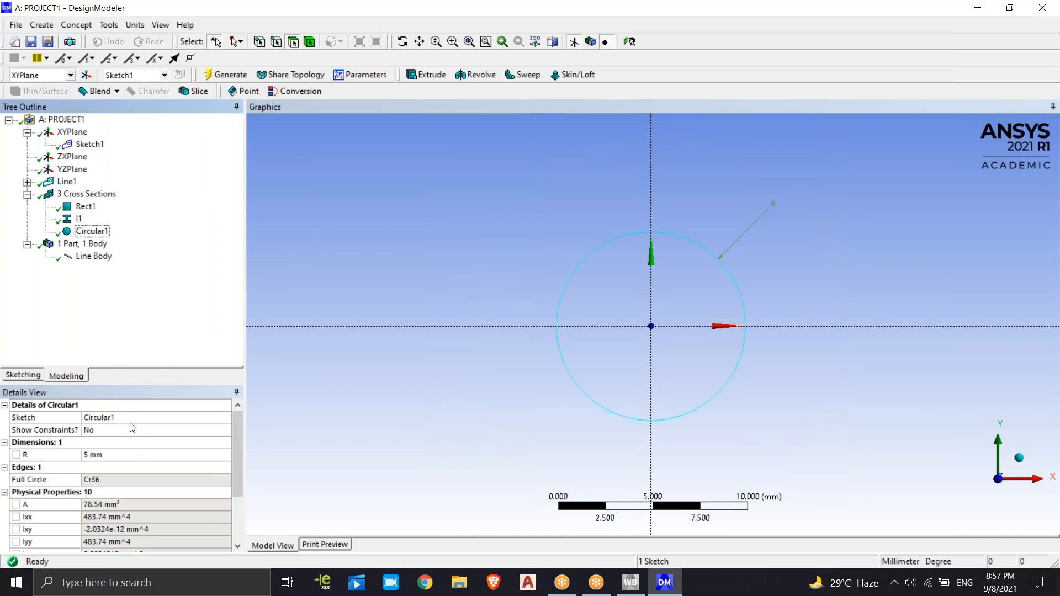
# Assign the Circular1 cross section to the Line Body and inspect the round truss members from an angle
pyautogui.click(94, 259)
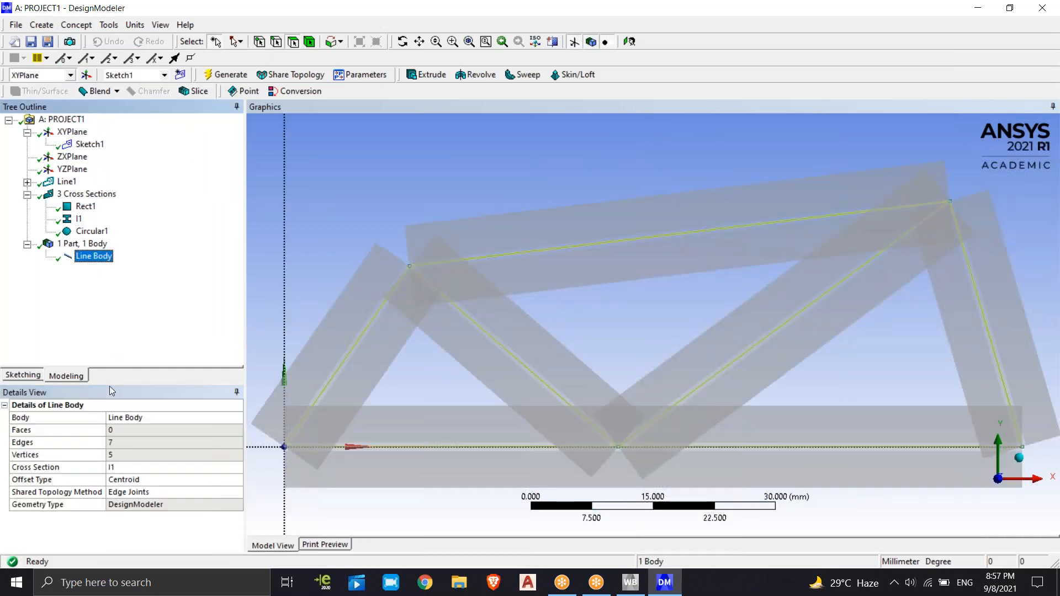
pyautogui.click(136, 468)
pyautogui.click(236, 468)
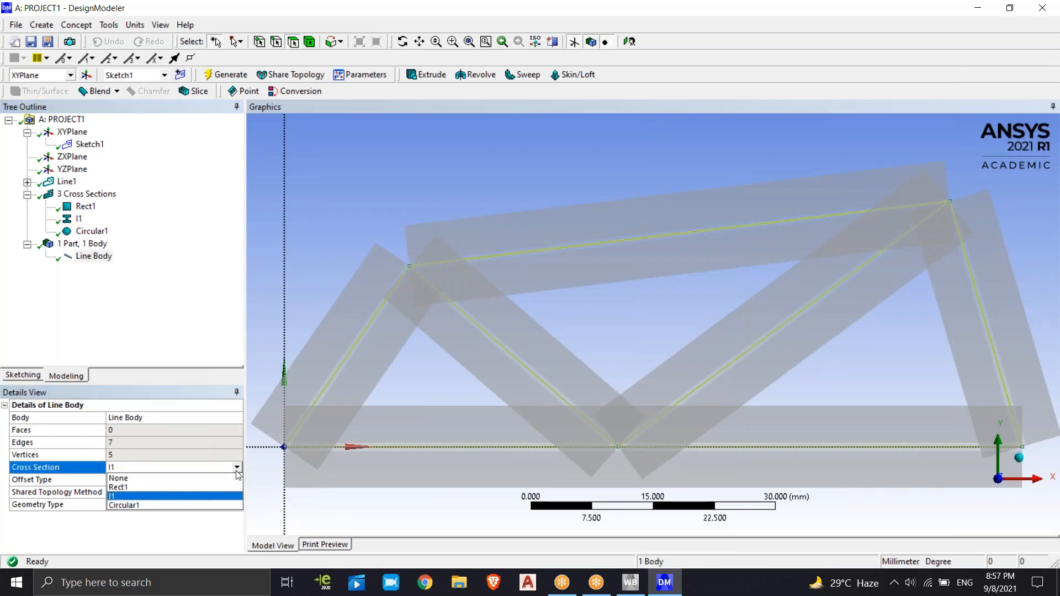
pyautogui.click(156, 506)
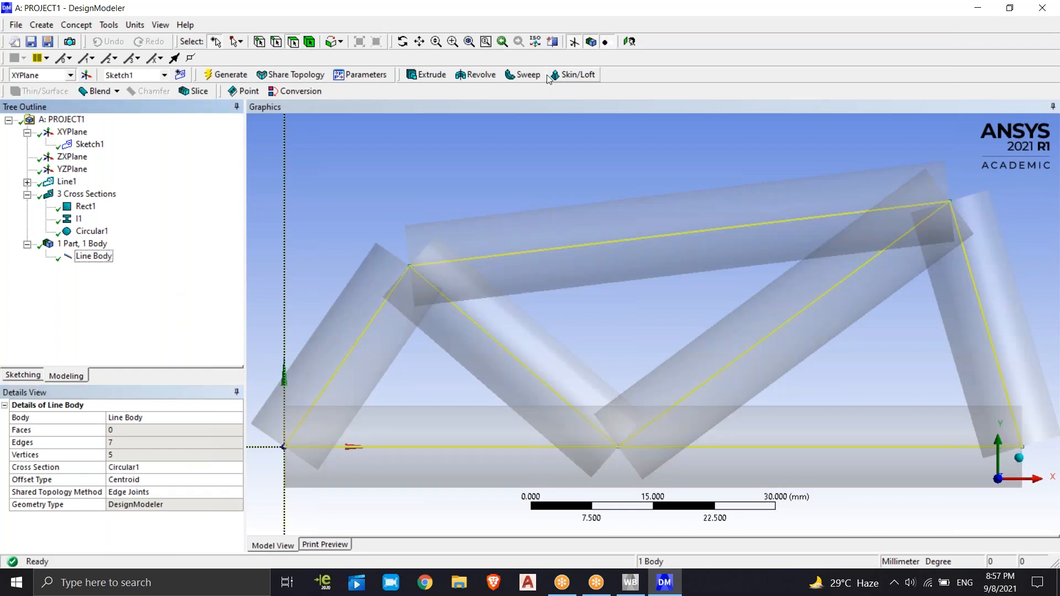
pyautogui.click(565, 399)
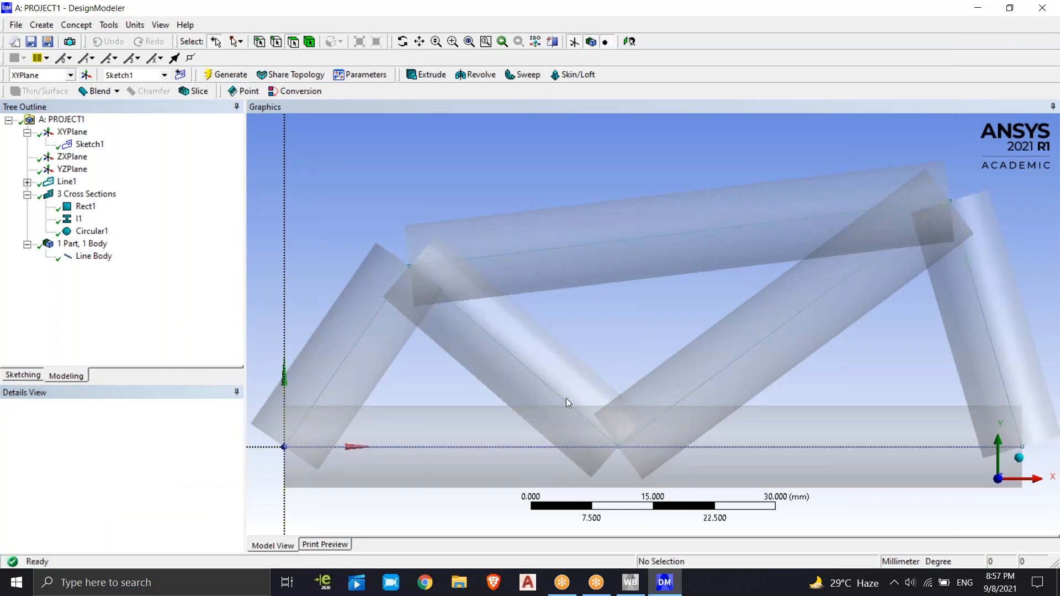
pyautogui.scroll(5, 568, 399)
pyautogui.scroll(-5, 589, 372)
pyautogui.moveTo(621, 310)
pyautogui.mouseDown(button='middle')
pyautogui.moveTo(688, 289)
pyautogui.moveTo(660, 326)
pyautogui.moveTo(626, 324)
pyautogui.mouseUp(button='middle')
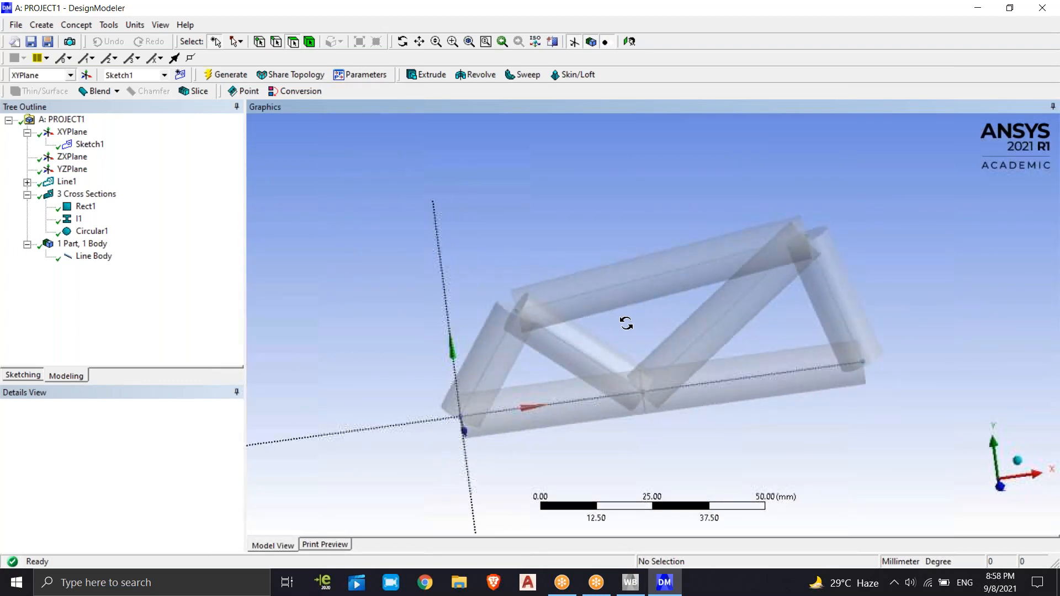
pyautogui.click(84, 328)
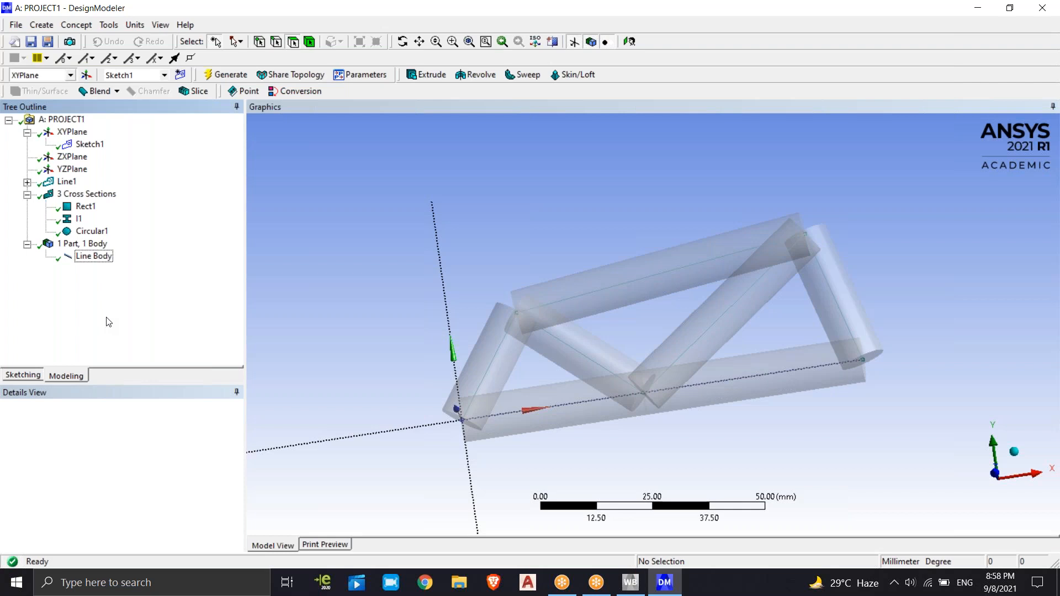
# Add a Circular Tube cross section to the model
pyautogui.click(76, 26)
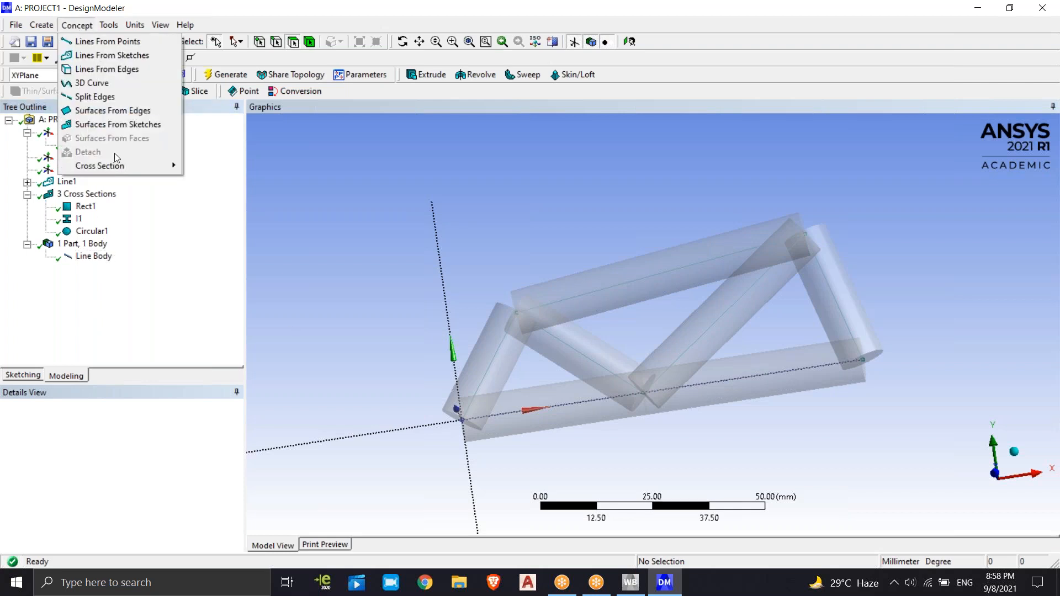
pyautogui.moveTo(148, 168)
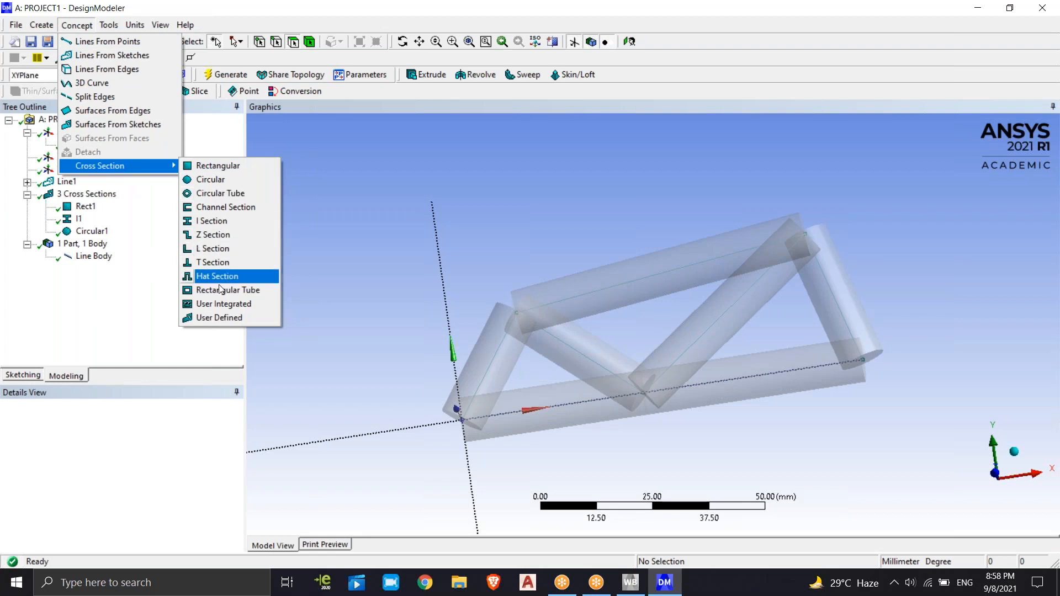
pyautogui.click(234, 194)
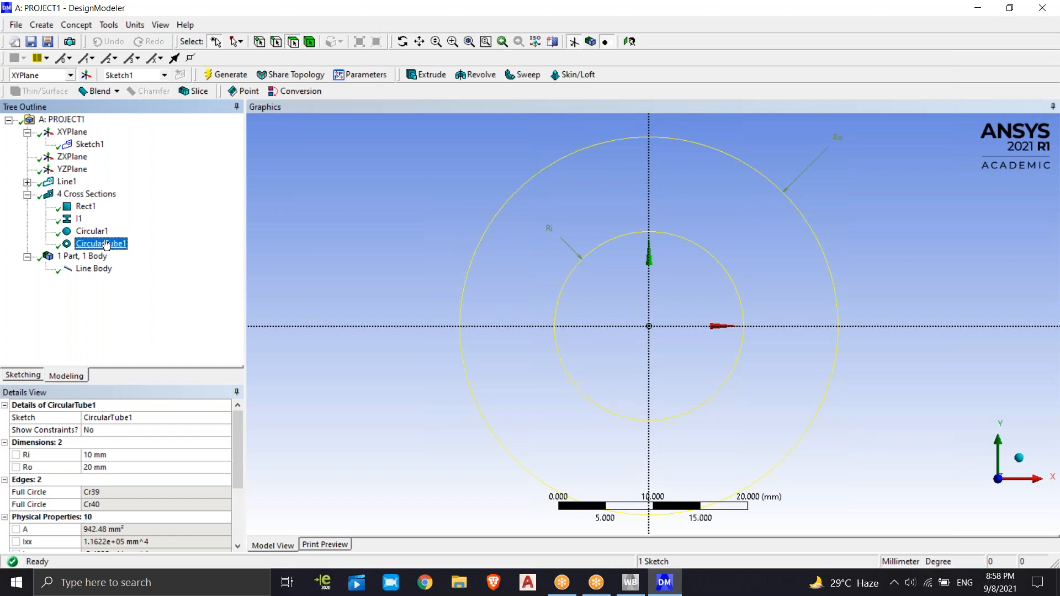
pyautogui.click(77, 25)
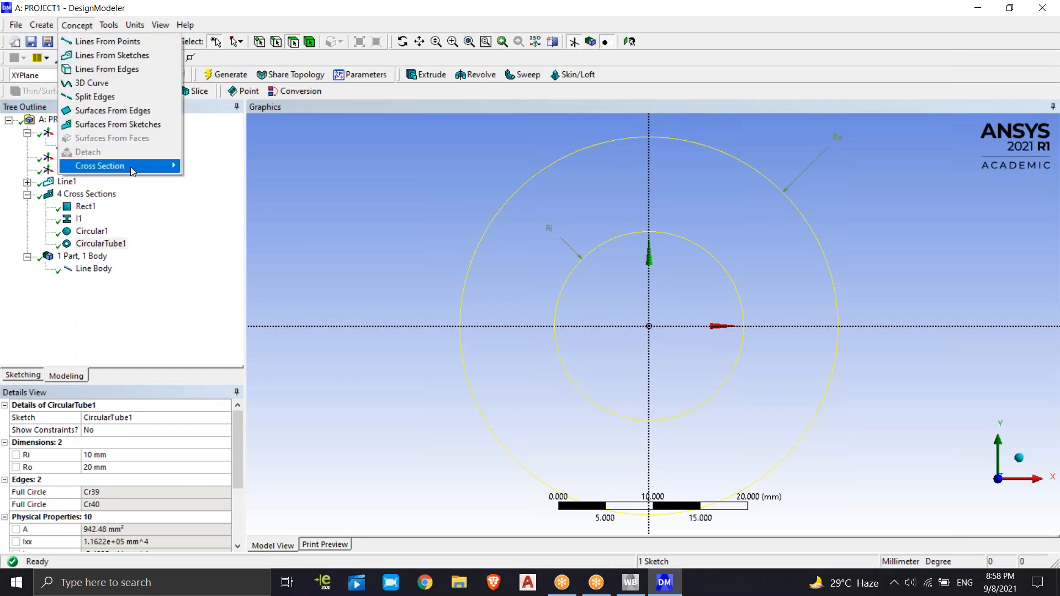
pyautogui.moveTo(134, 165)
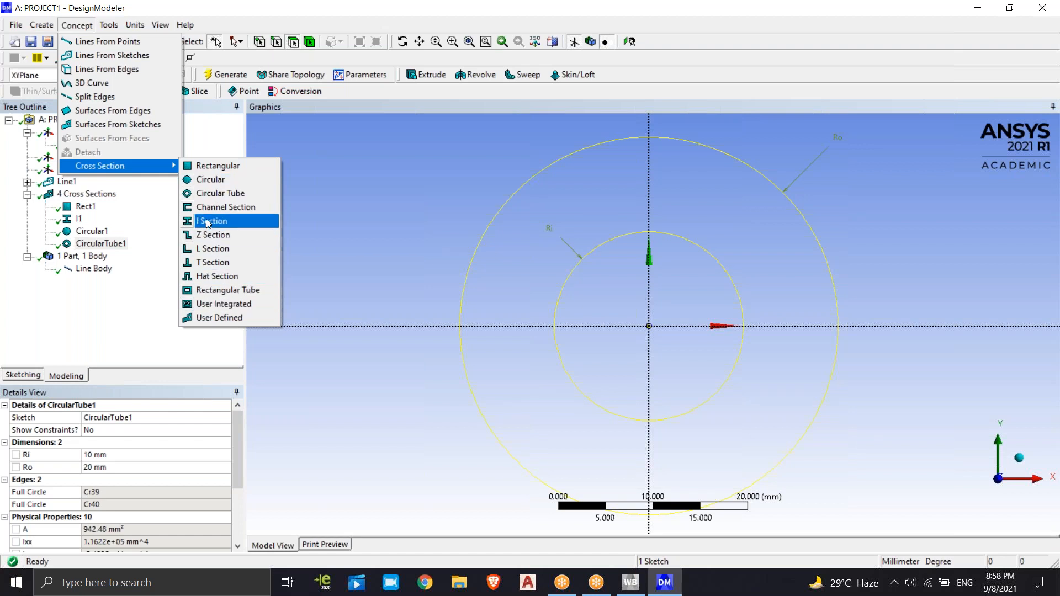
pyautogui.click(110, 307)
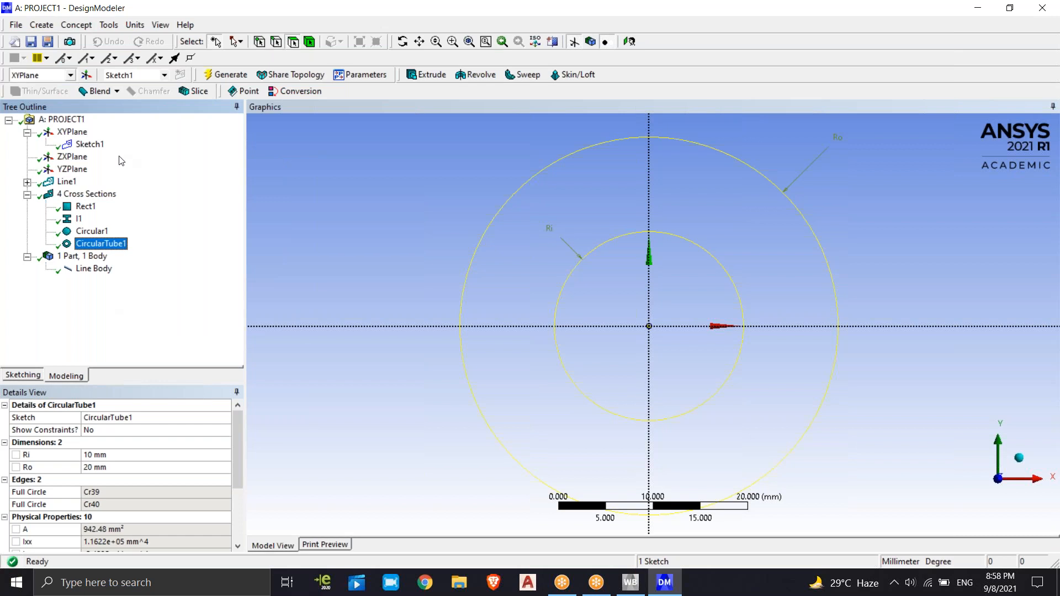
# Assign the CircularTube1 cross section to the Line Body
pyautogui.click(87, 271)
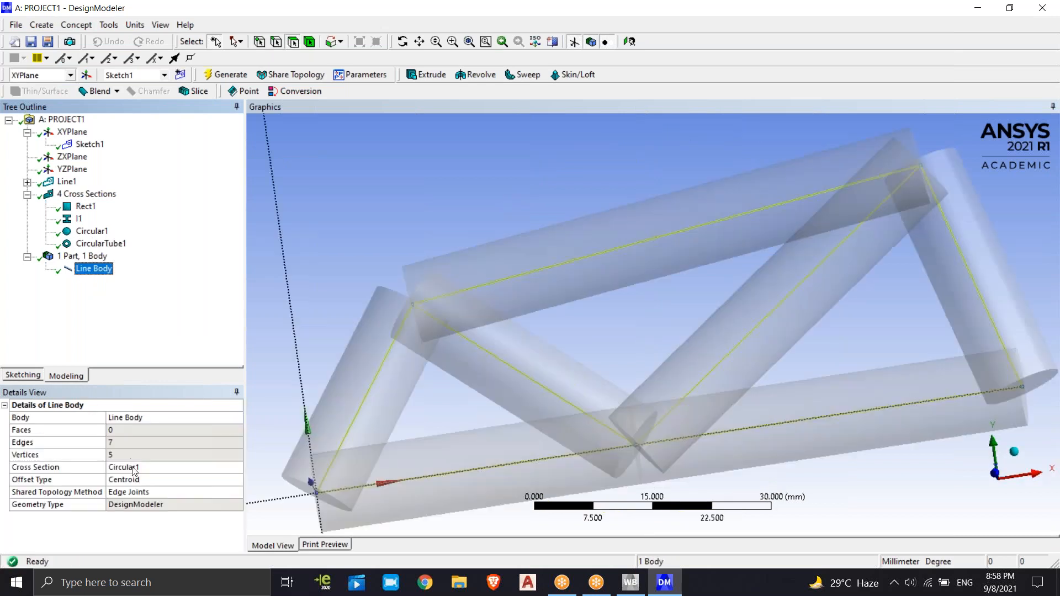
pyautogui.click(220, 468)
pyautogui.click(237, 470)
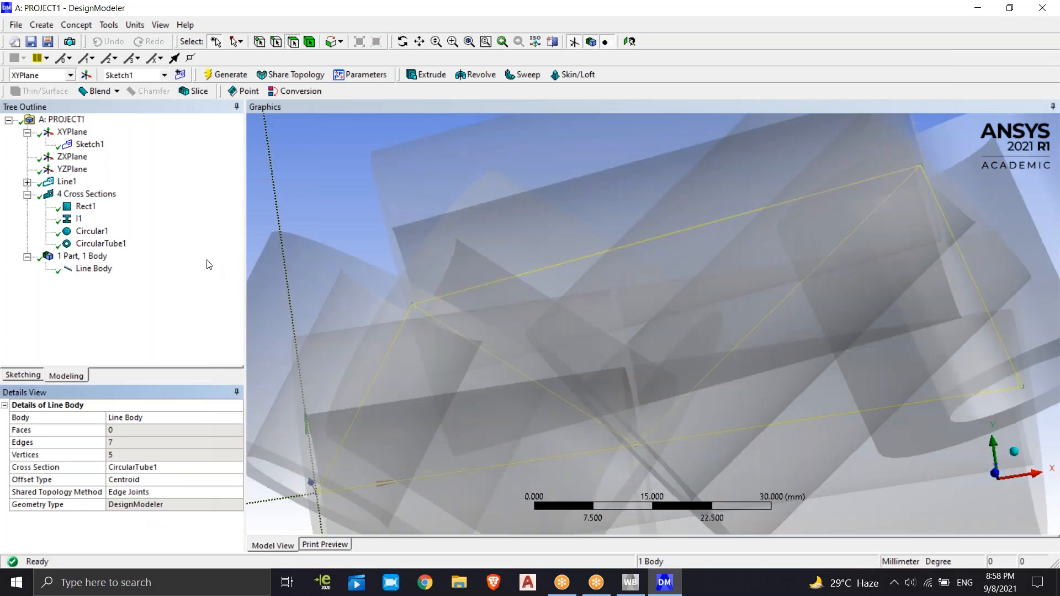
pyautogui.click(208, 261)
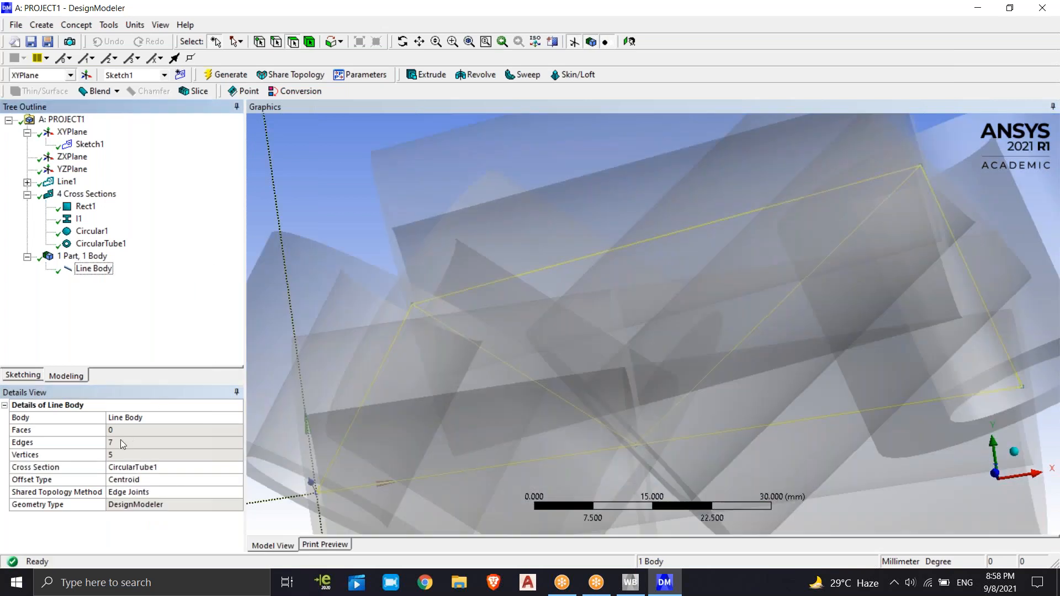
# Set the CircularTube1 inner radius Ri to 2 mm and outer radius Ro to 4 mm, then regenerate the model
pyautogui.click(94, 243)
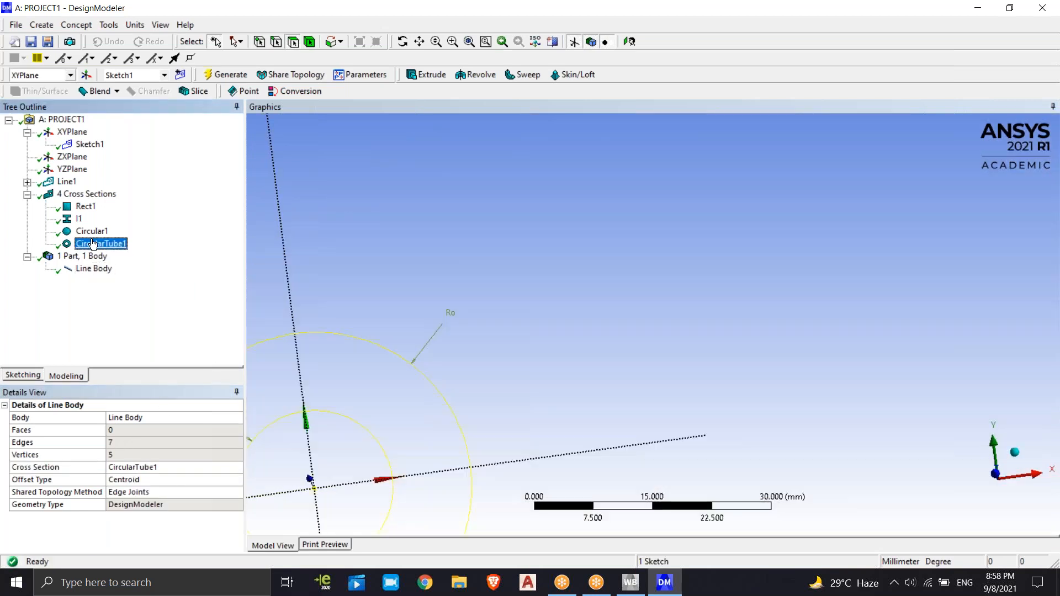
pyautogui.click(110, 455)
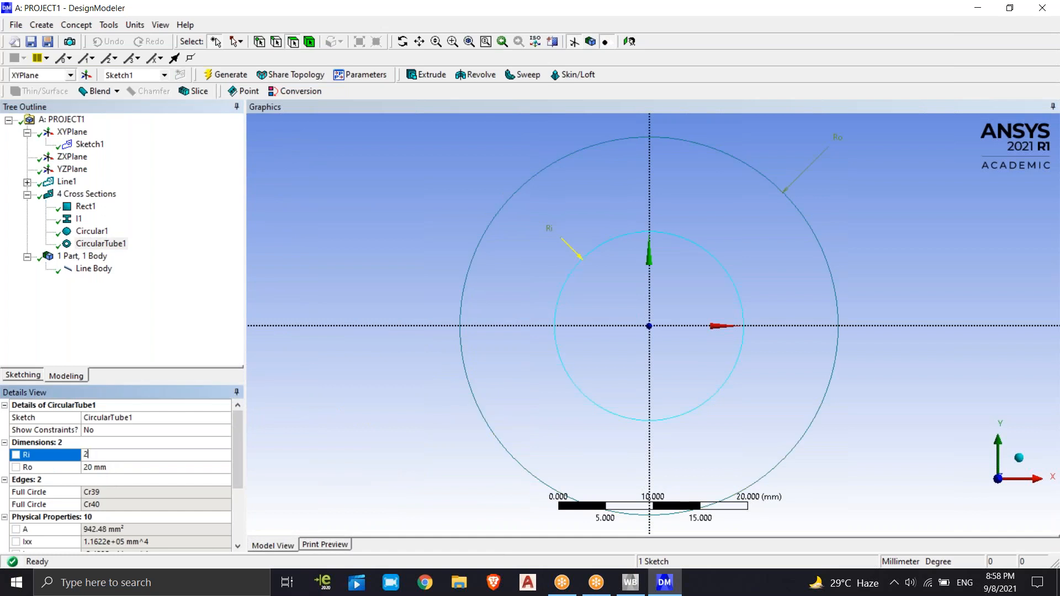
pyautogui.write('2')
pyautogui.press('Return')
pyautogui.click(111, 467)
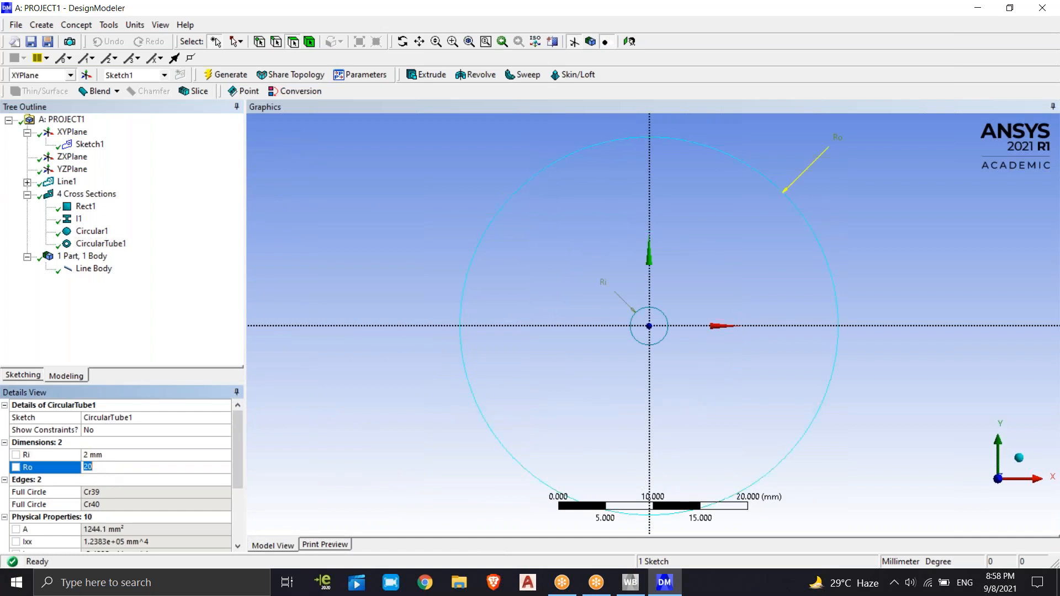
pyautogui.press('Return')
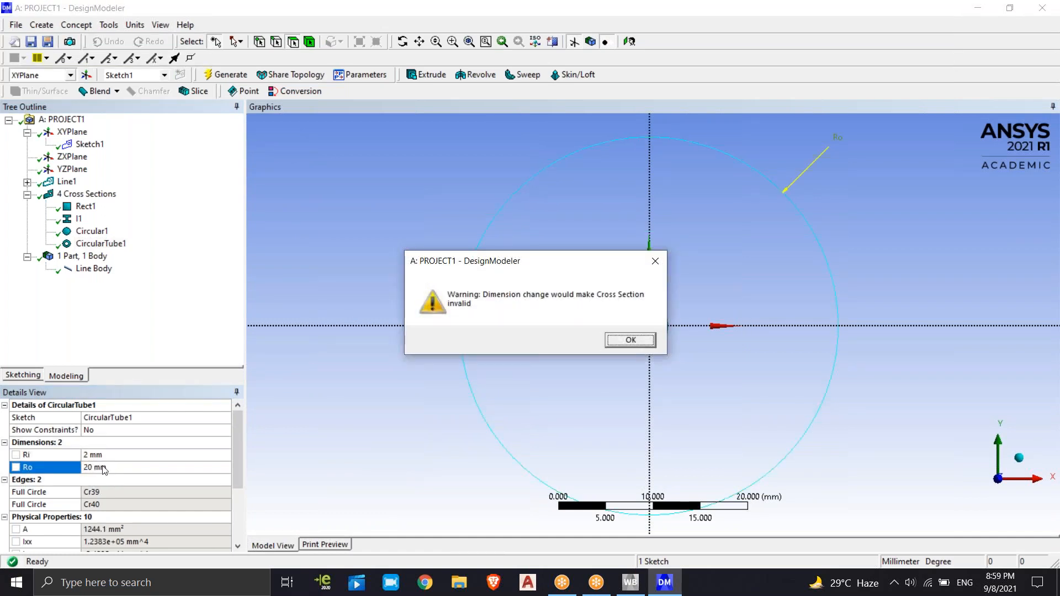
pyautogui.click(647, 340)
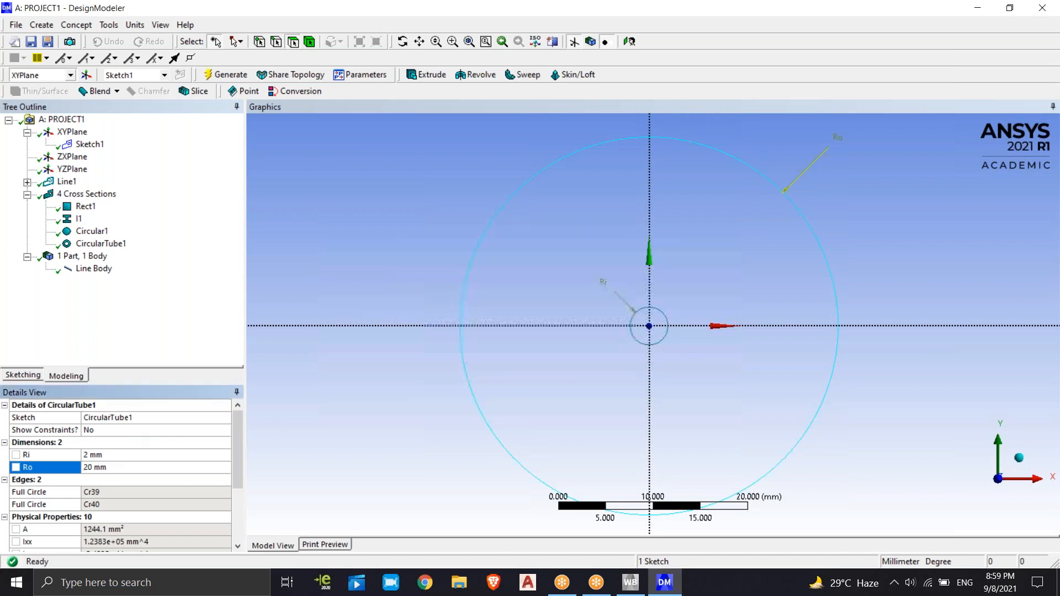
pyautogui.click(98, 469)
pyautogui.write('4')
pyautogui.press('Return')
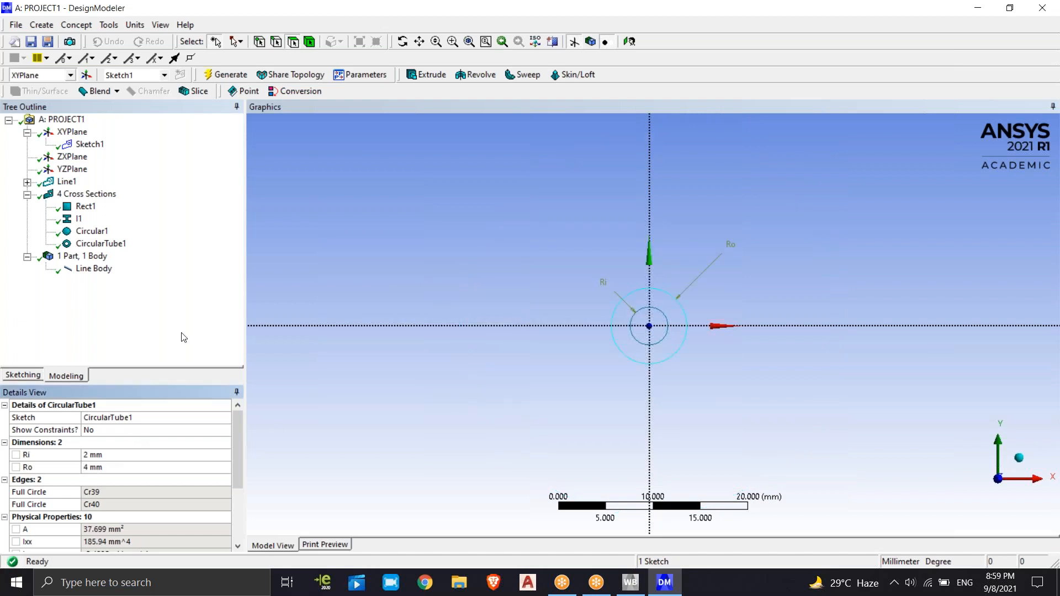
pyautogui.click(186, 307)
pyautogui.click(214, 71)
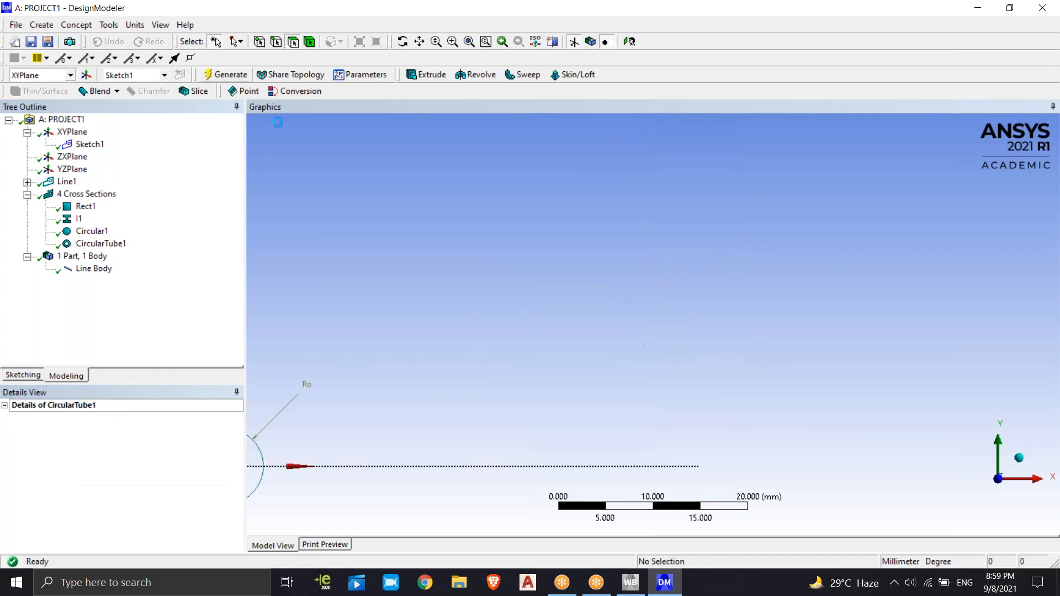
# Examine the Line Body with its tubular cross section from an angle and from the front
pyautogui.scroll(2, 326, 435)
pyautogui.scroll(-3, 326, 439)
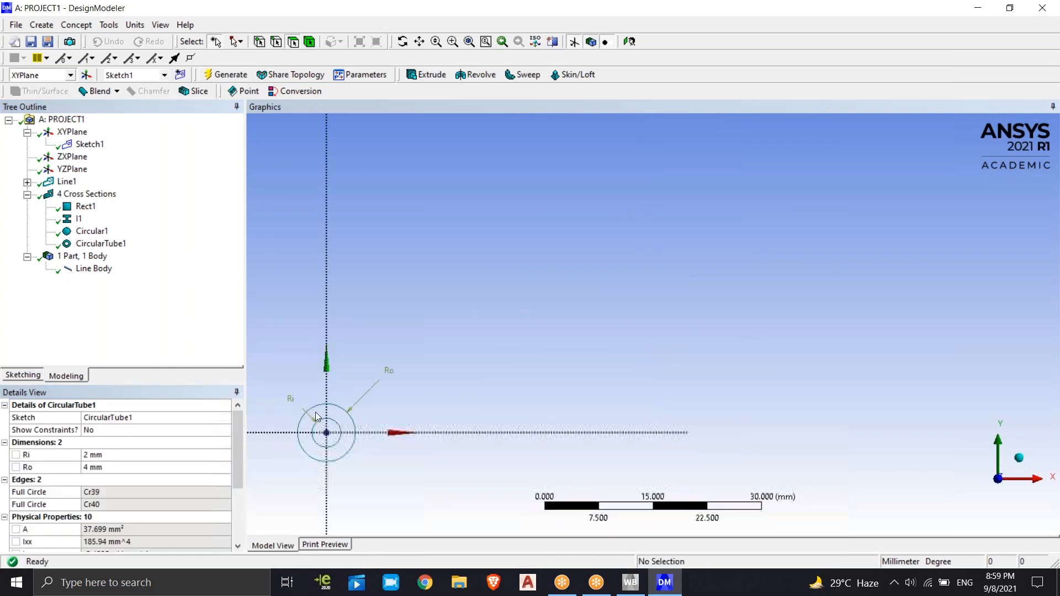
pyautogui.click(111, 269)
pyautogui.moveTo(434, 411)
pyautogui.mouseDown(button='middle')
pyautogui.moveTo(469, 307)
pyautogui.moveTo(520, 343)
pyautogui.moveTo(506, 373)
pyautogui.moveTo(405, 398)
pyautogui.moveTo(315, 432)
pyautogui.moveTo(310, 446)
pyautogui.moveTo(734, 221)
pyautogui.moveTo(826, 265)
pyautogui.moveTo(867, 190)
pyautogui.moveTo(921, 308)
pyautogui.moveTo(911, 218)
pyautogui.moveTo(908, 228)
pyautogui.mouseUp(button='middle')
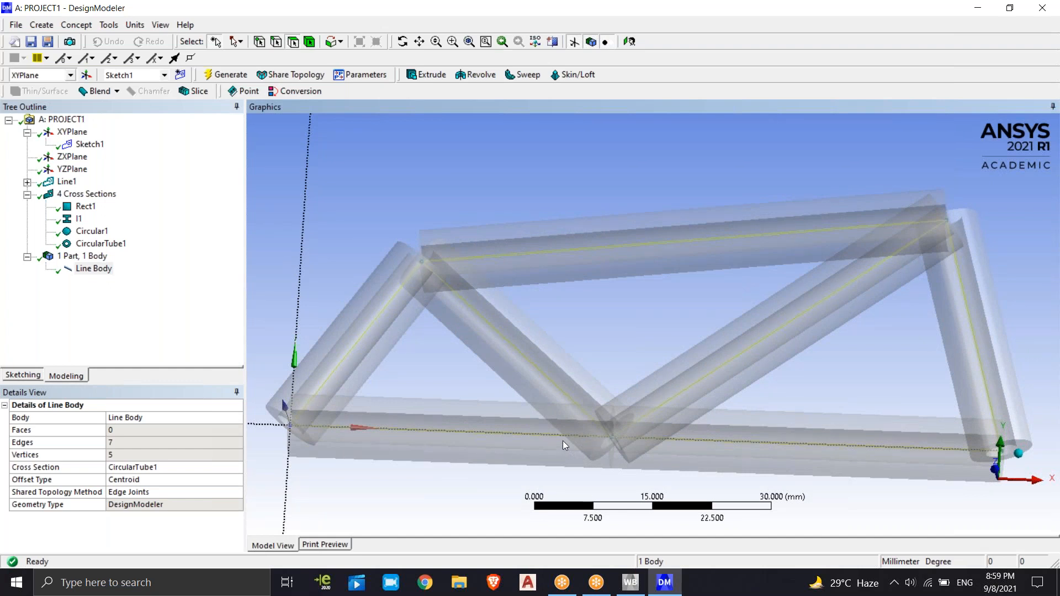
pyautogui.scroll(1, 563, 440)
pyautogui.scroll(-5, 565, 439)
pyautogui.click(585, 223)
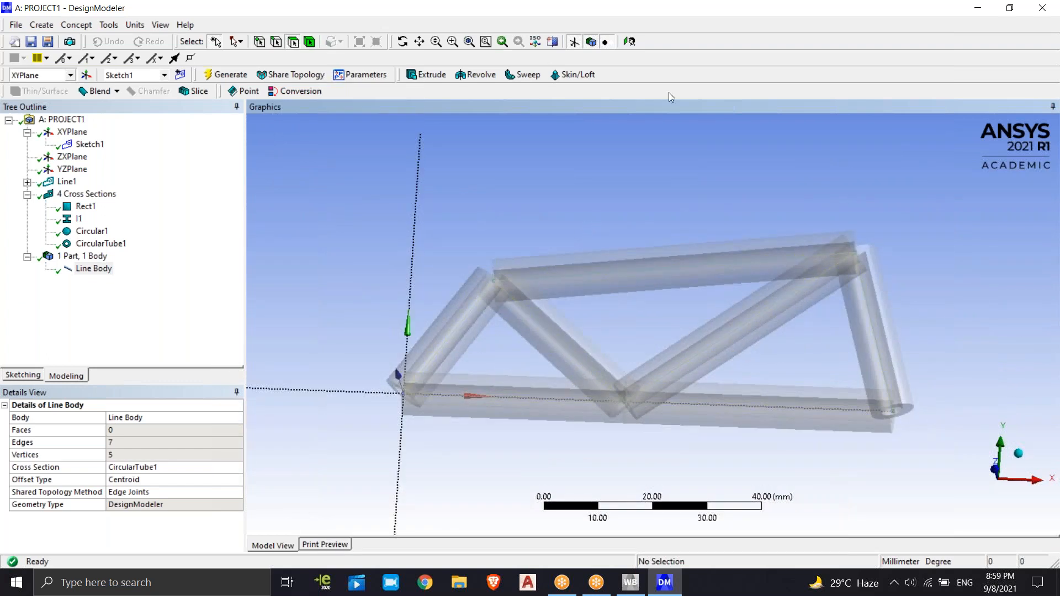
pyautogui.click(629, 42)
pyautogui.click(159, 342)
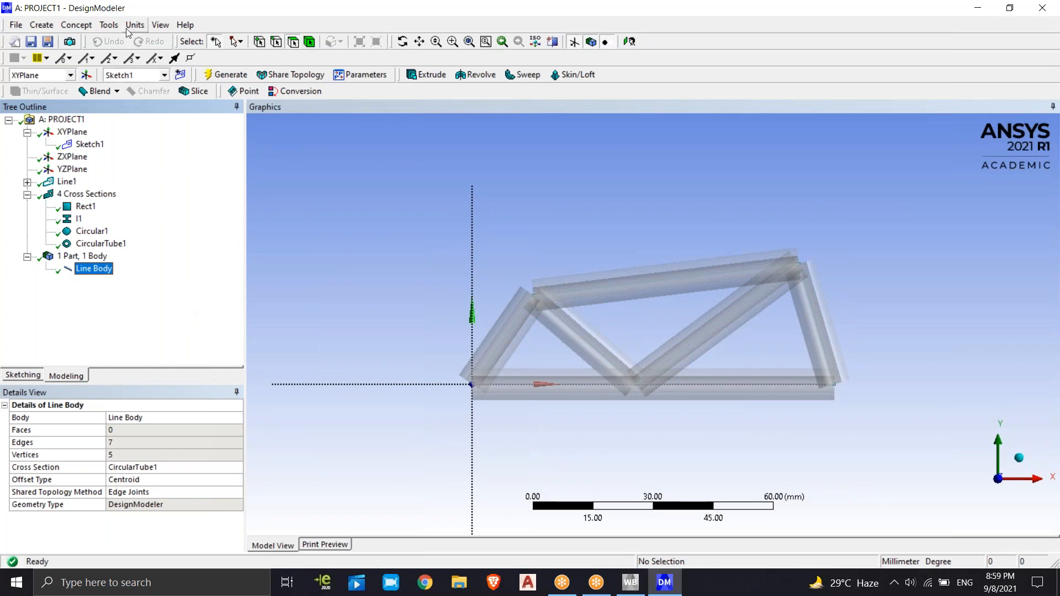
pyautogui.click(159, 25)
pyautogui.click(187, 171)
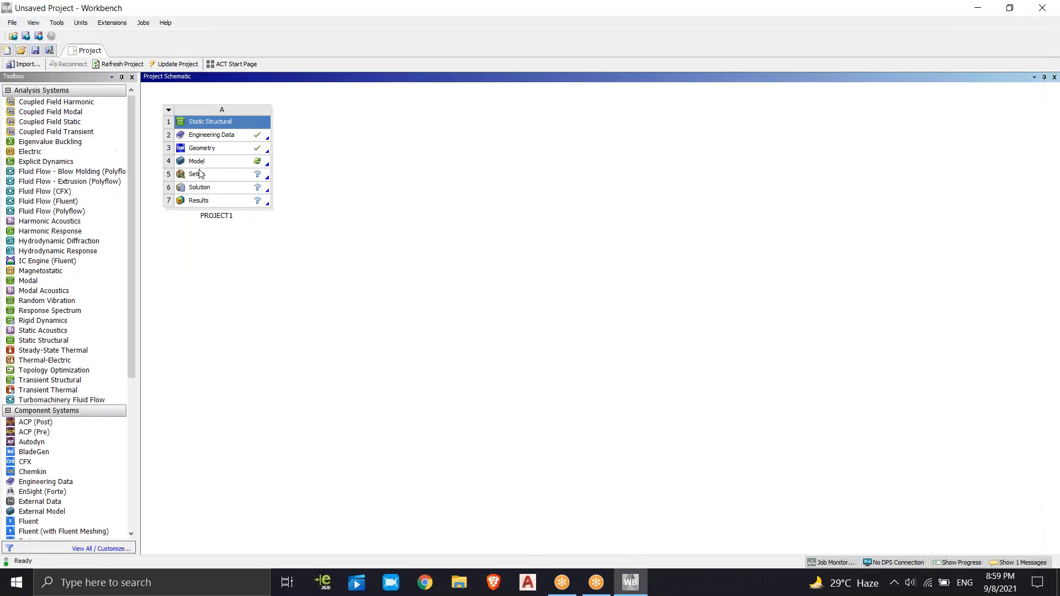
# Open the Model cell of the PROJECT1 Static Structural system in Mechanical
pyautogui.click(198, 165)
pyautogui.rightClick(199, 167)
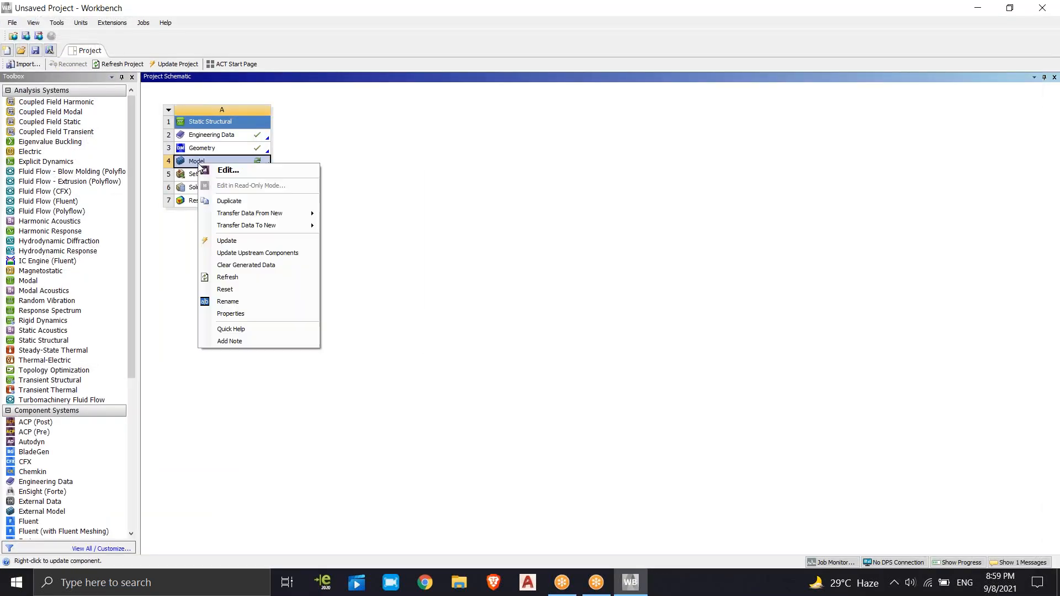
pyautogui.click(223, 170)
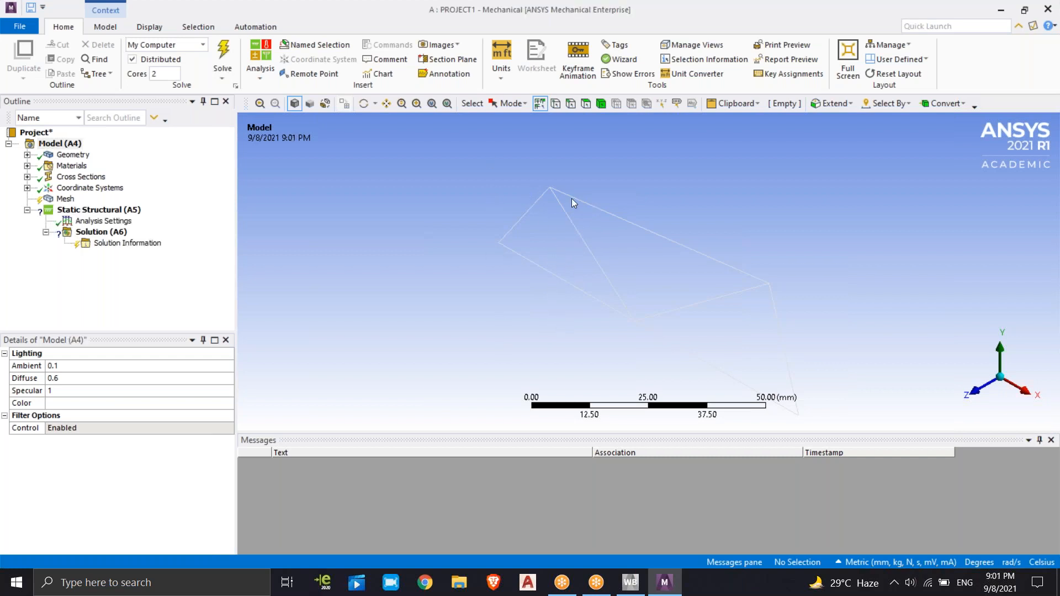
pyautogui.moveTo(520, 267); pyautogui.dragTo(917, 367, button='middle')
pyautogui.moveTo(700, 194); pyautogui.dragTo(403, 266, button='middle')
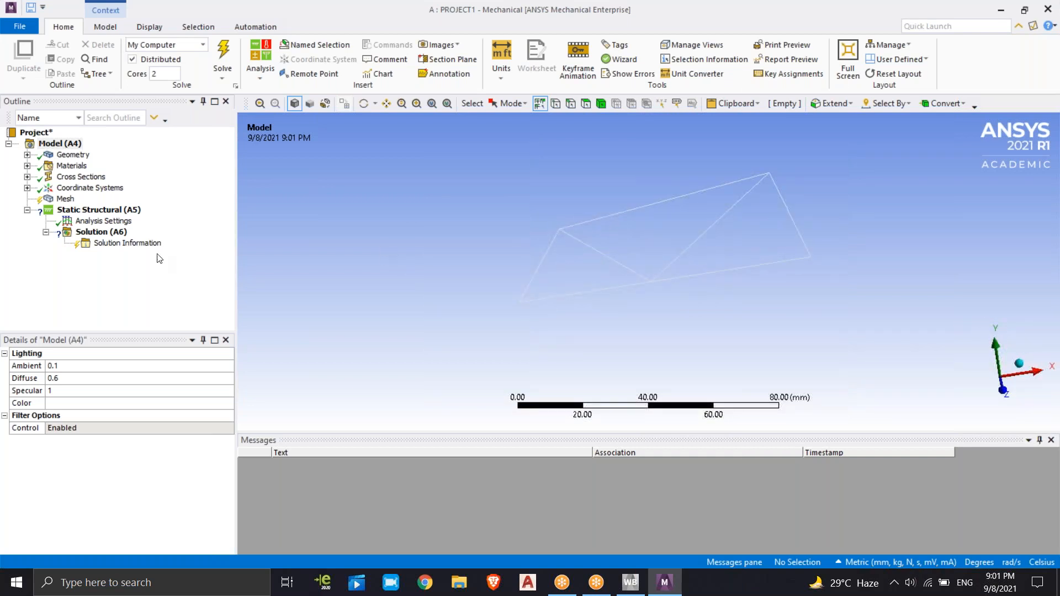
# Mesh the truss with the default mesh settings by running Solve, and inspect the meshed members
pyautogui.click(61, 200)
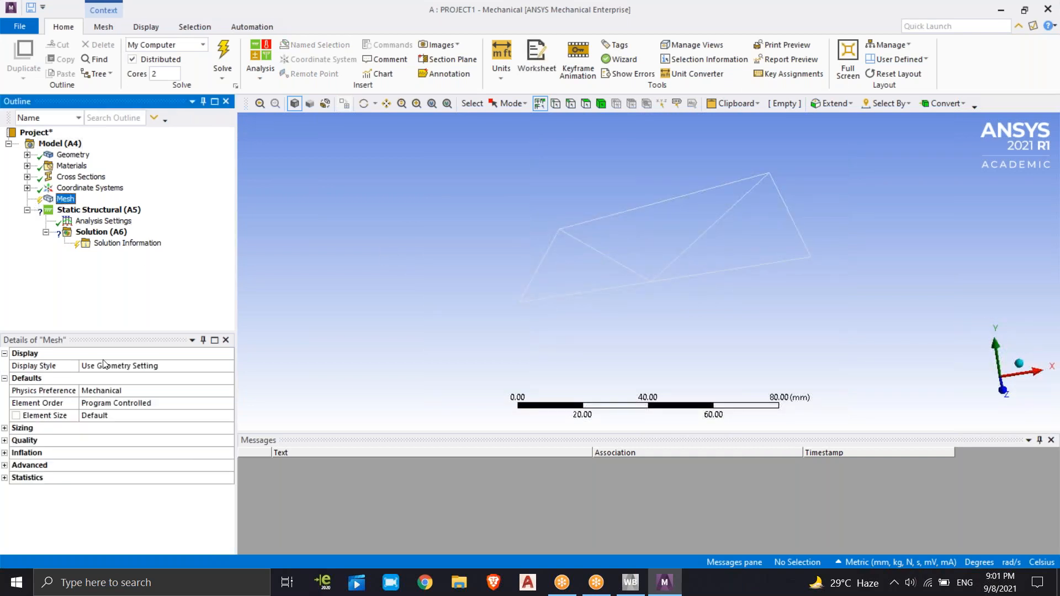
pyautogui.click(222, 55)
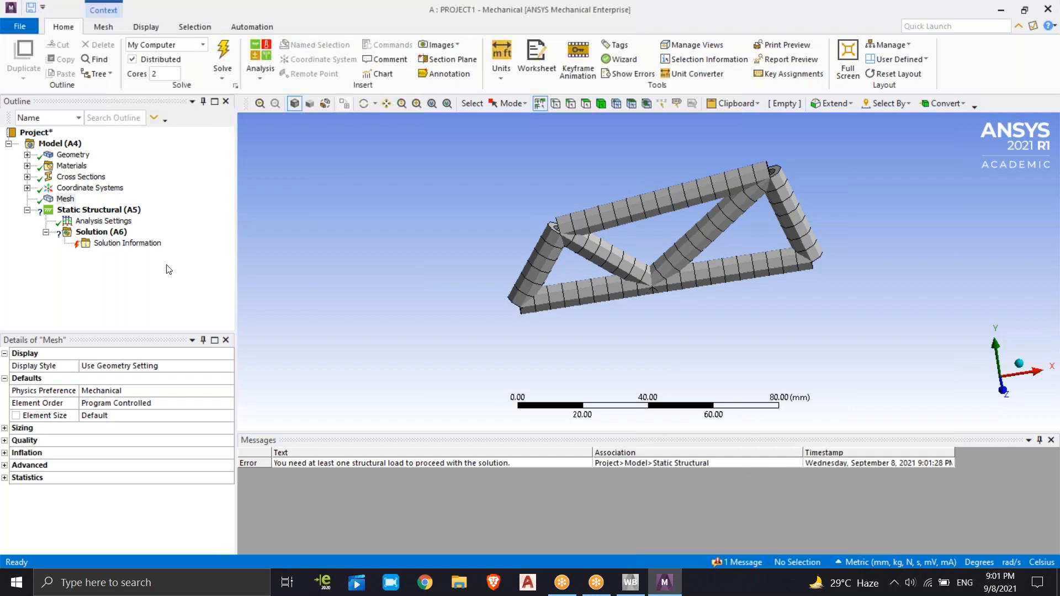
pyautogui.click(143, 301)
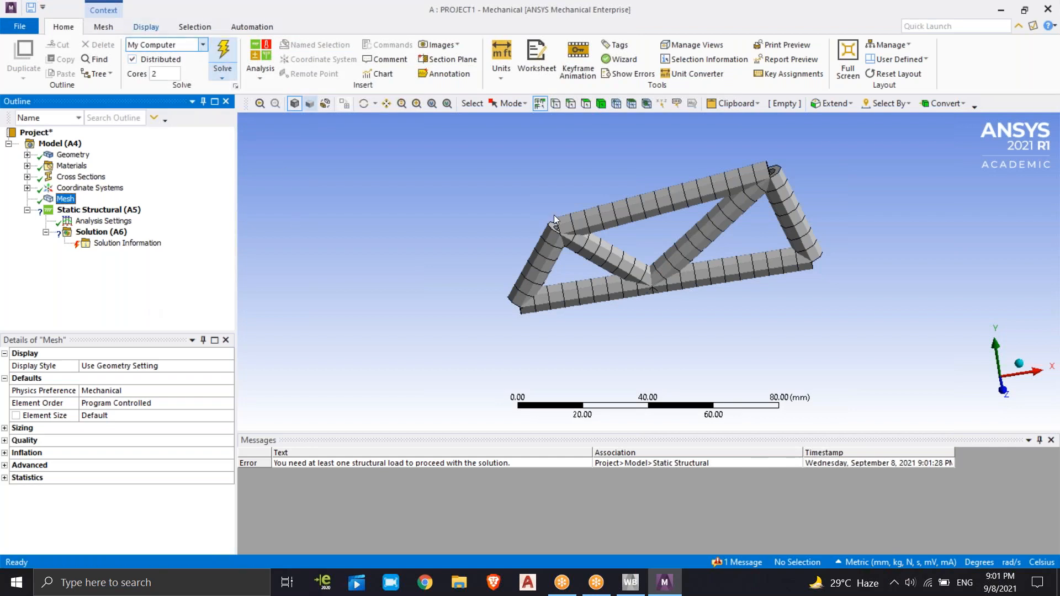
pyautogui.click(690, 183)
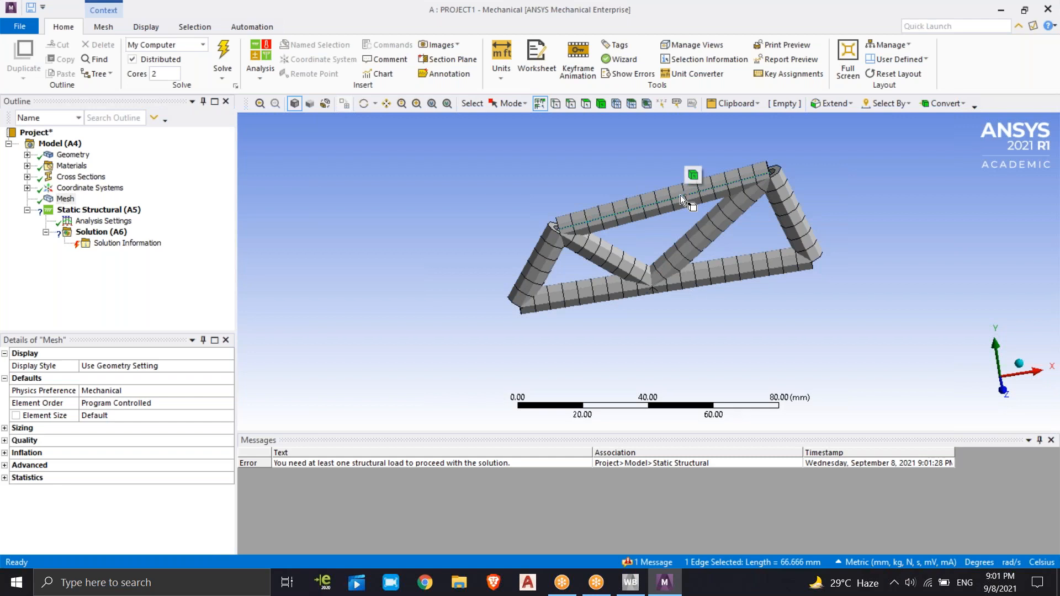
pyautogui.moveTo(680, 195); pyautogui.dragTo(654, 239, button='middle')
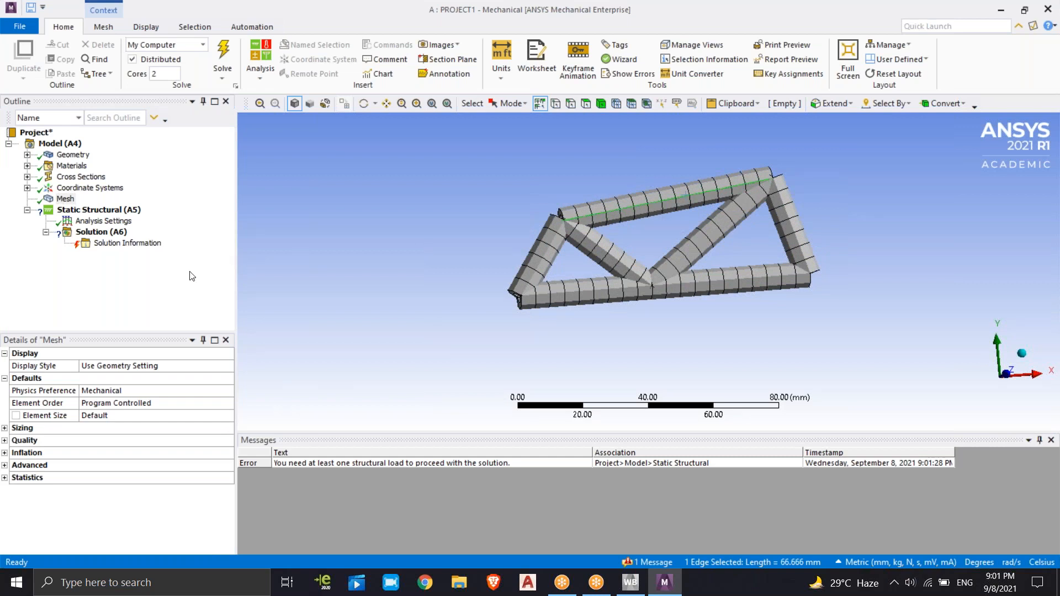
pyautogui.click(65, 199)
pyautogui.click(112, 214)
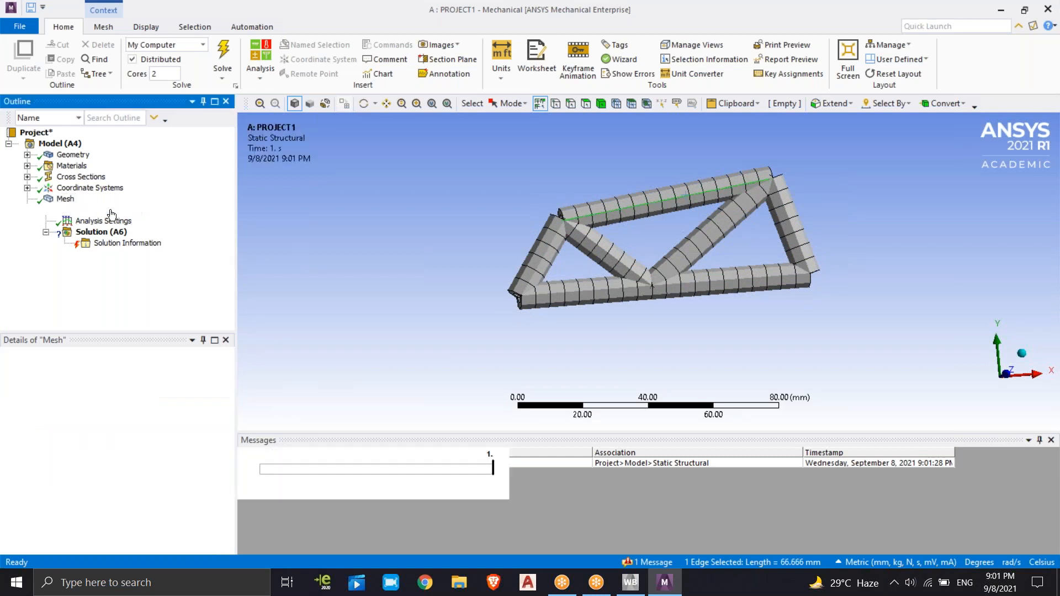
pyautogui.rightClick(113, 212)
pyautogui.moveTo(163, 217)
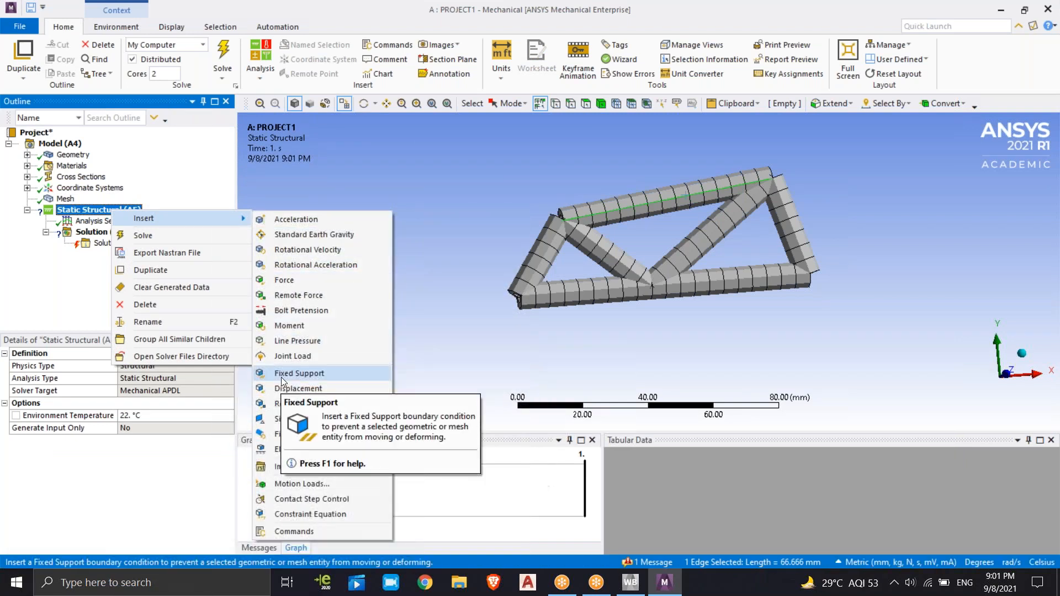
pyautogui.click(89, 296)
pyautogui.click(605, 290)
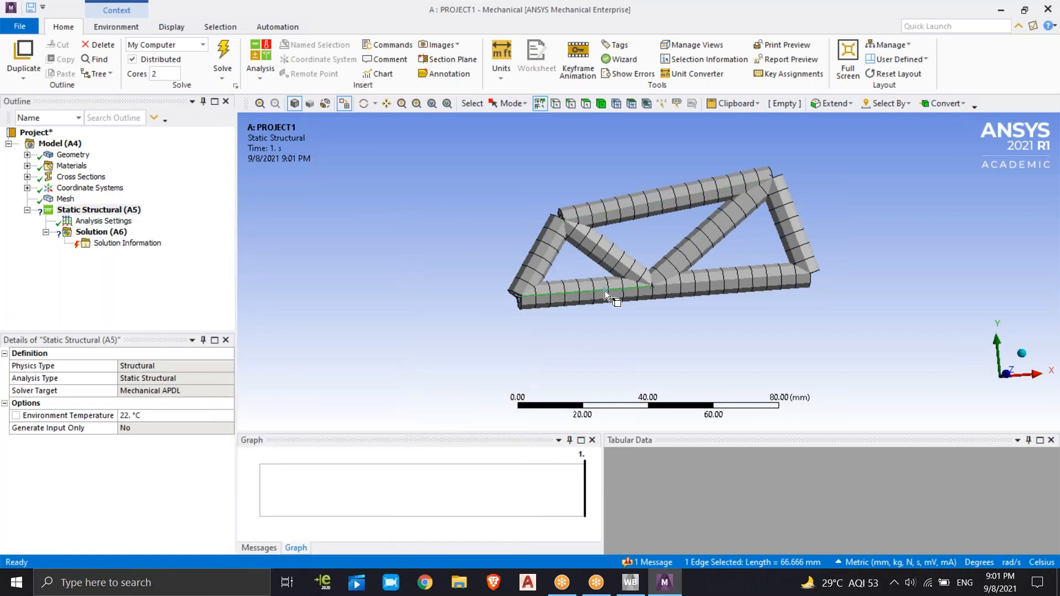
pyautogui.moveTo(710, 282); pyautogui.dragTo(624, 285, button='middle')
pyautogui.click(601, 294)
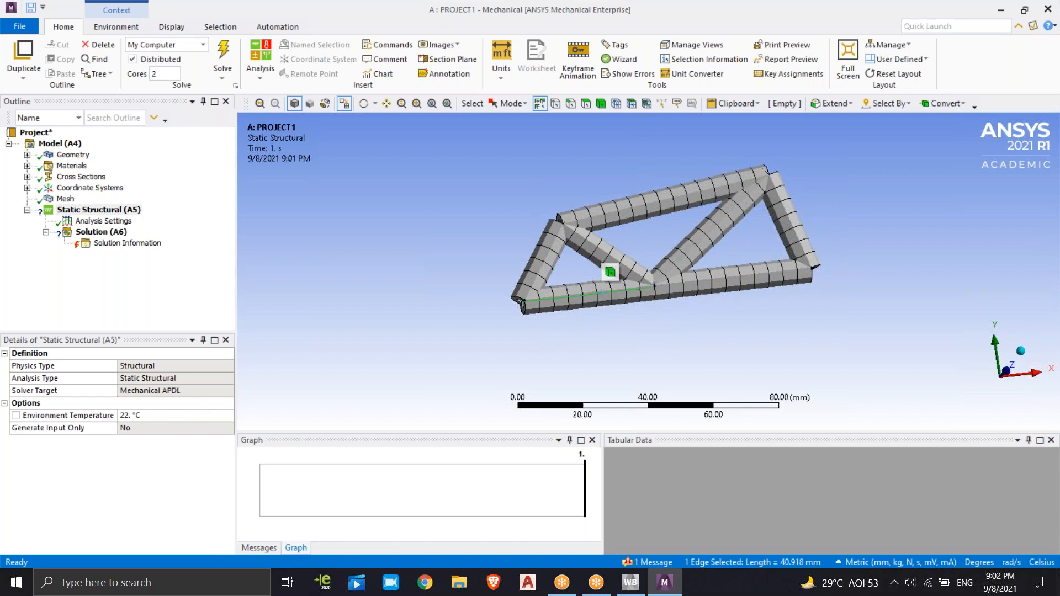
pyautogui.click(700, 282)
pyautogui.moveTo(701, 282); pyautogui.dragTo(677, 342, button='middle')
pyautogui.click(606, 318)
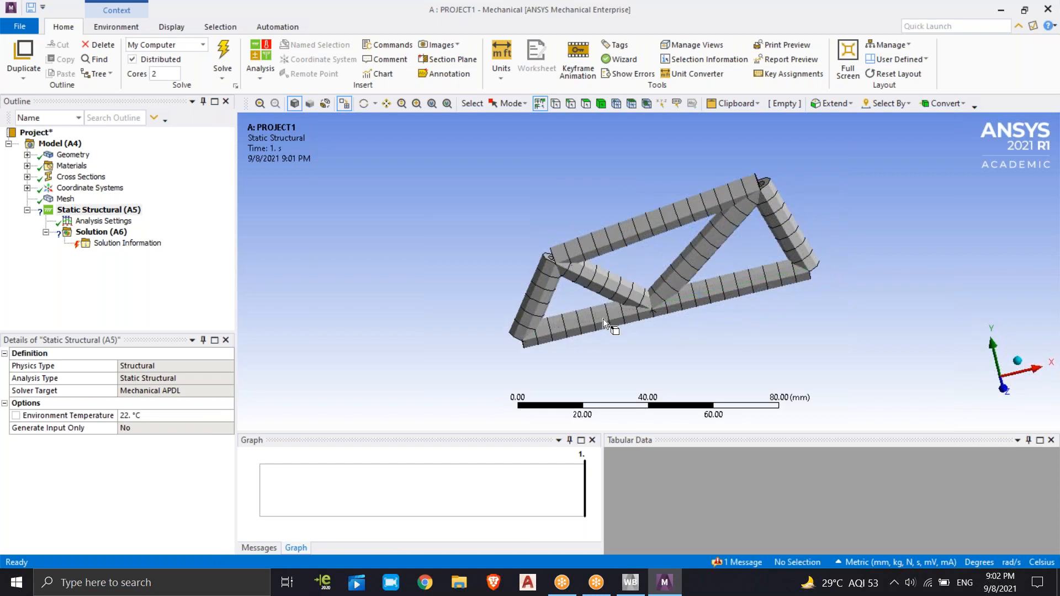
pyautogui.click(154, 317)
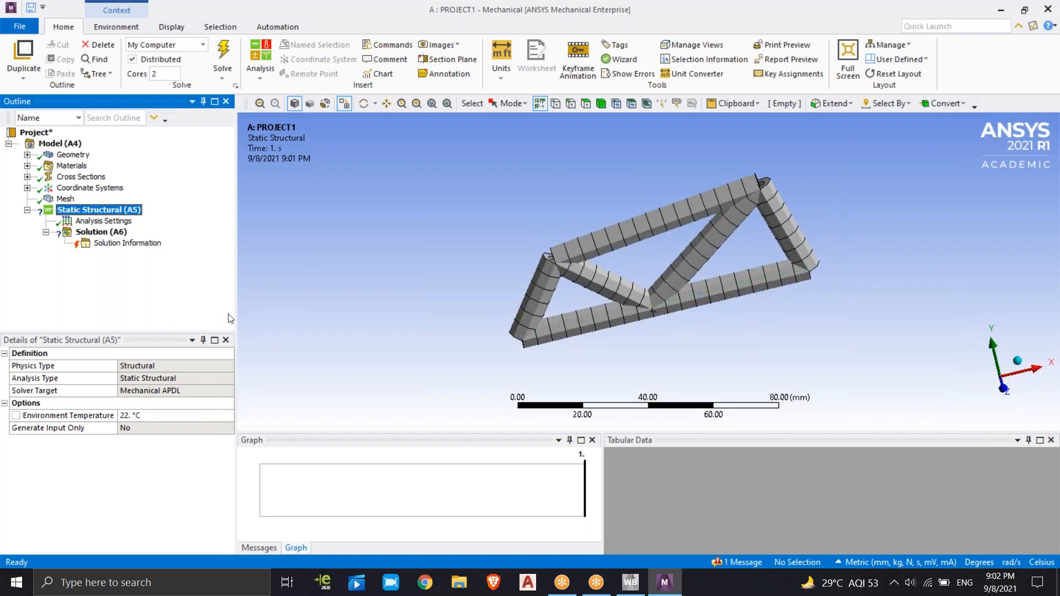
# Insert a Force load under Static Structural on the edge of the truss's upper chord
pyautogui.moveTo(532, 279); pyautogui.dragTo(609, 226, button='middle')
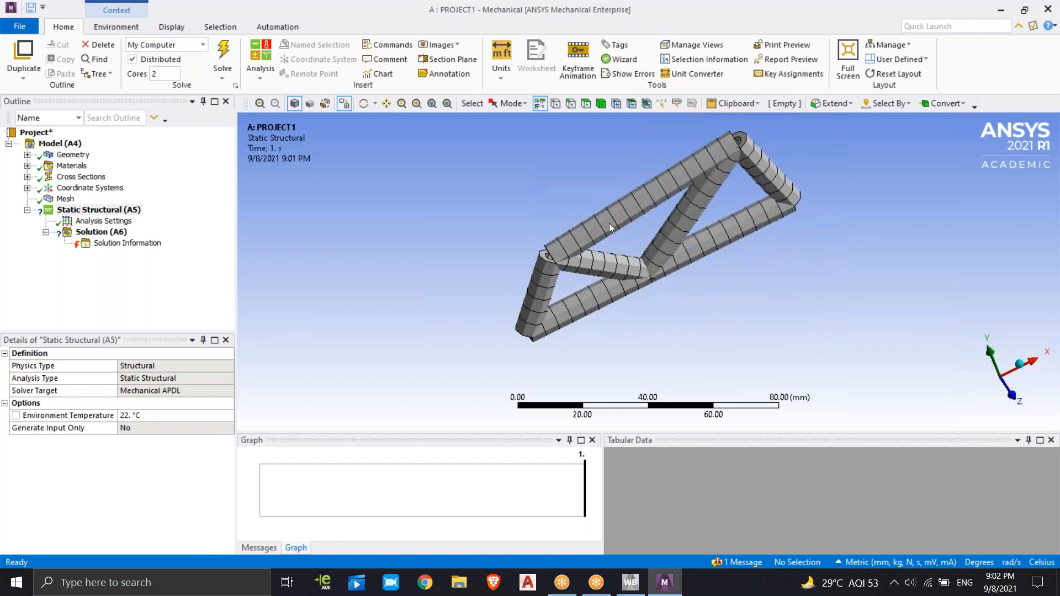
pyautogui.click(633, 208)
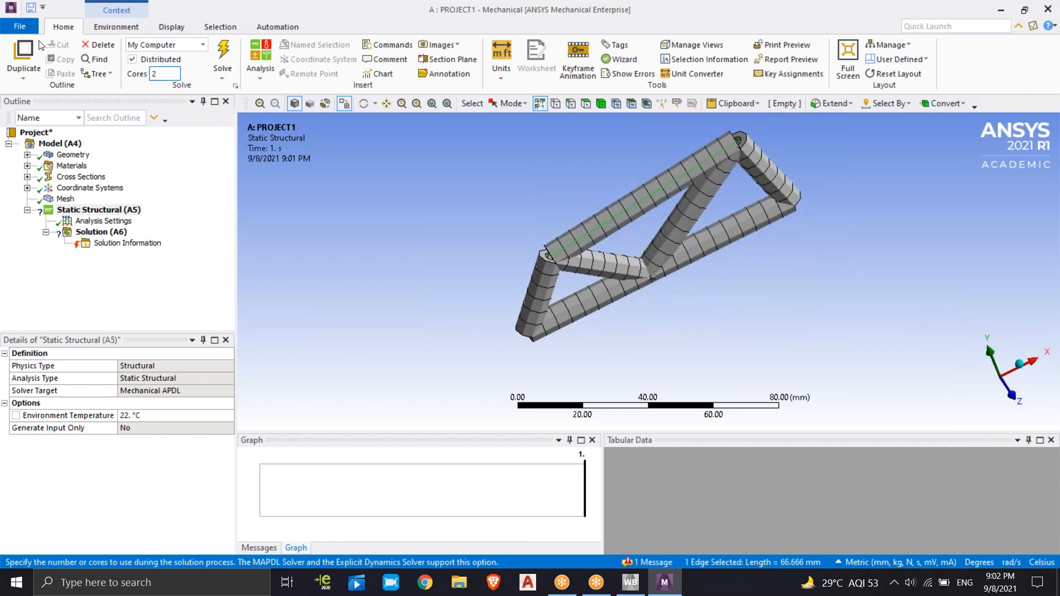
pyautogui.rightClick(96, 210)
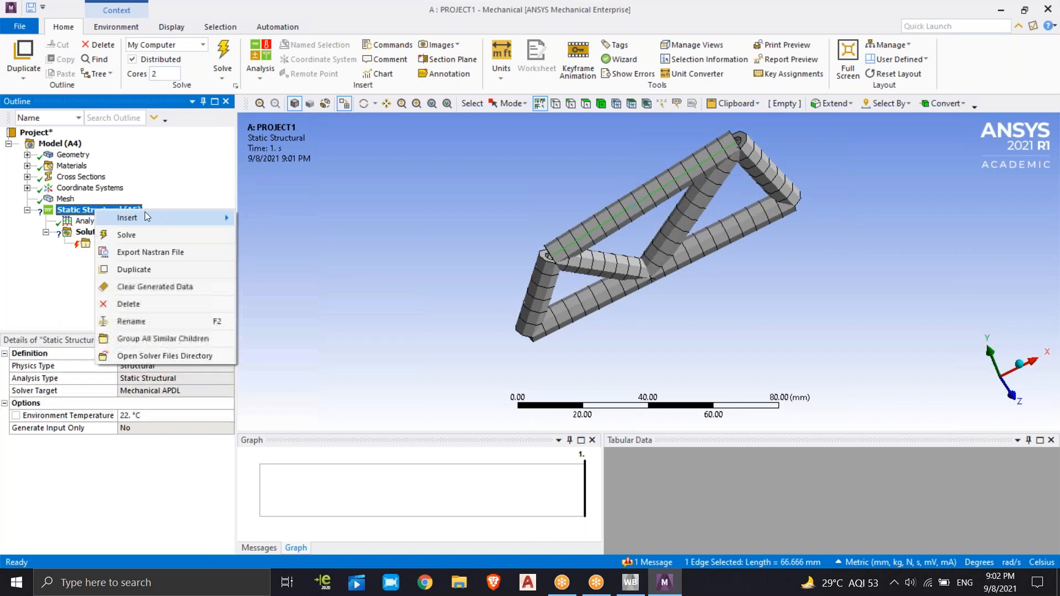
pyautogui.moveTo(188, 217)
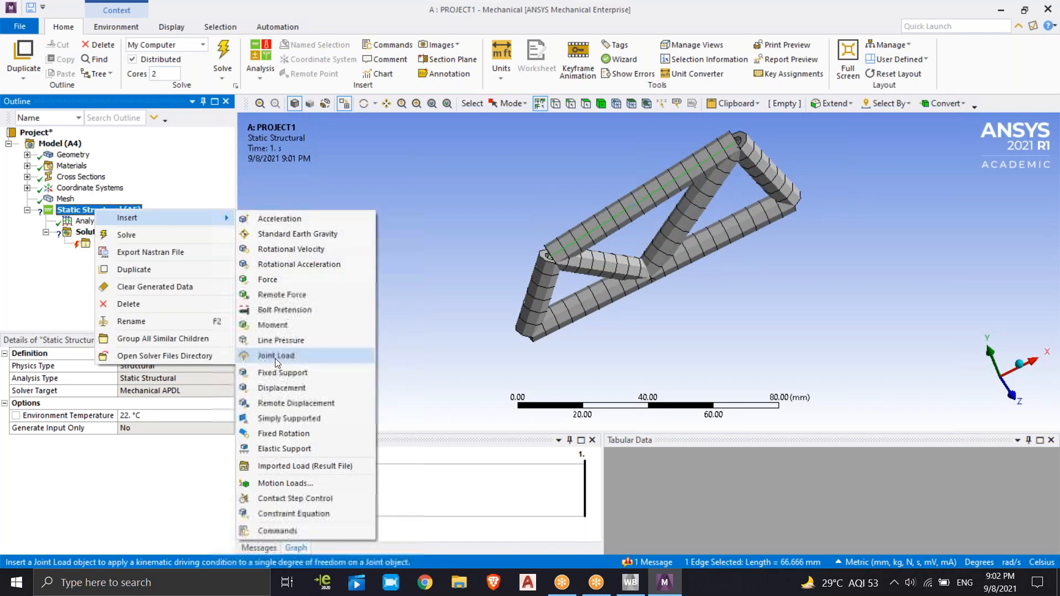
pyautogui.click(286, 280)
# Define the upper chord force by Components and set its Y Component to -100000 N
pyautogui.moveTo(448, 270); pyautogui.dragTo(411, 246, button='middle')
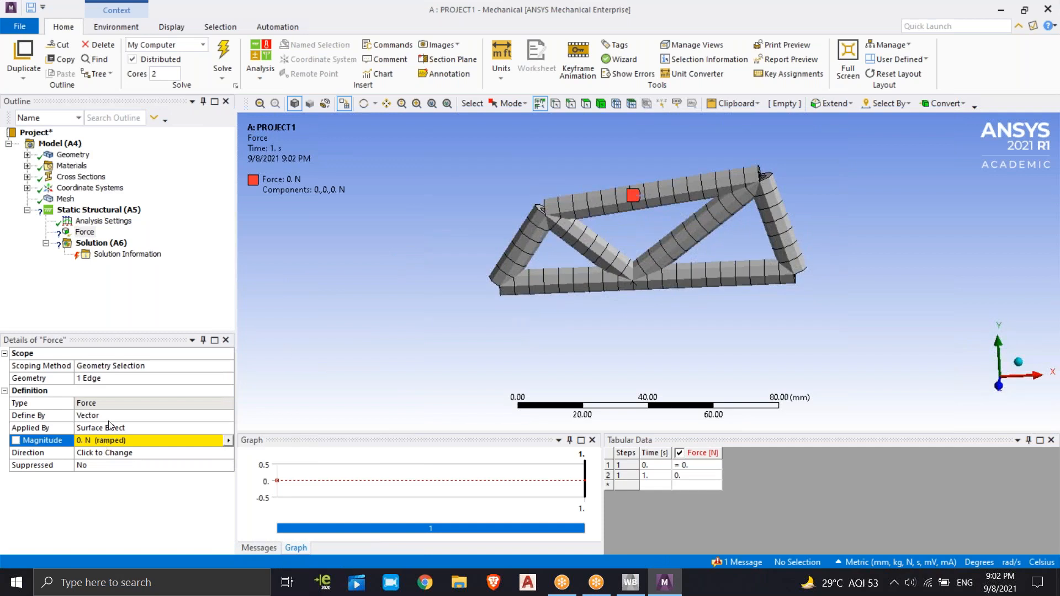
pyautogui.click(113, 403)
pyautogui.click(160, 416)
pyautogui.click(227, 415)
pyautogui.click(151, 428)
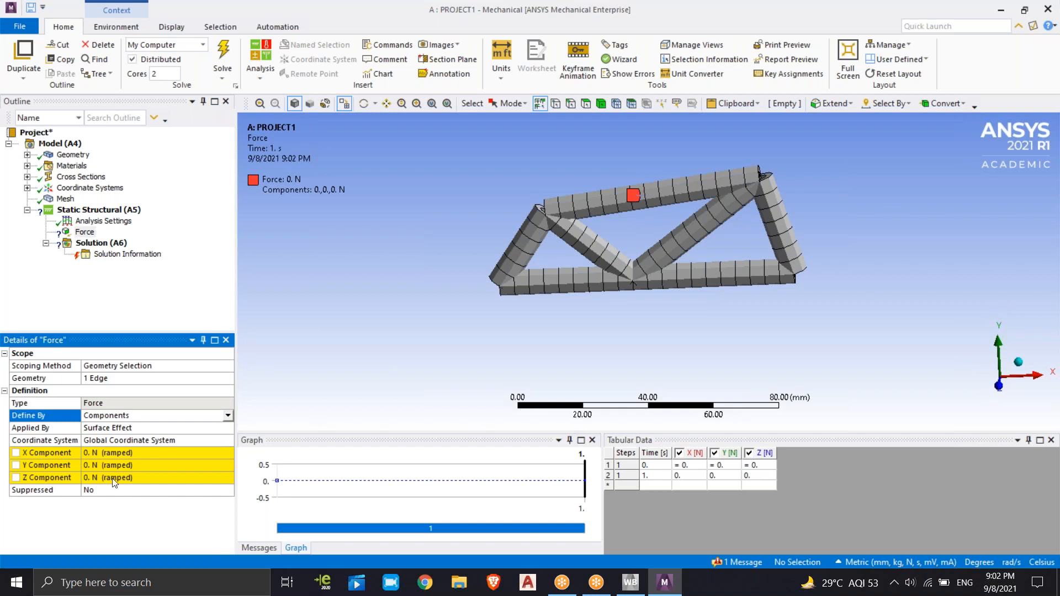
pyautogui.click(91, 465)
pyautogui.write('-100000')
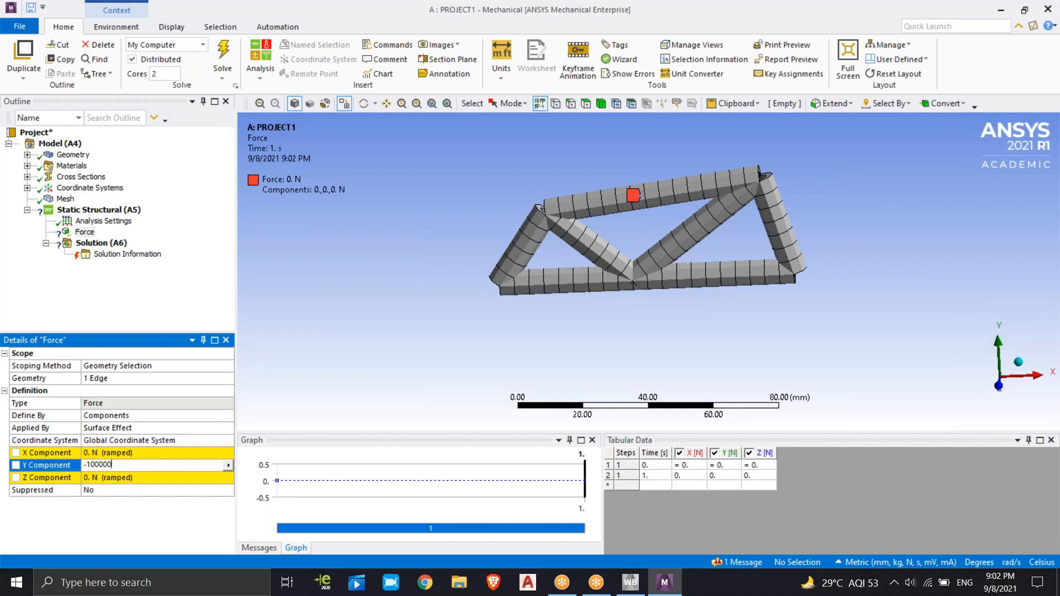
pyautogui.press('Return')
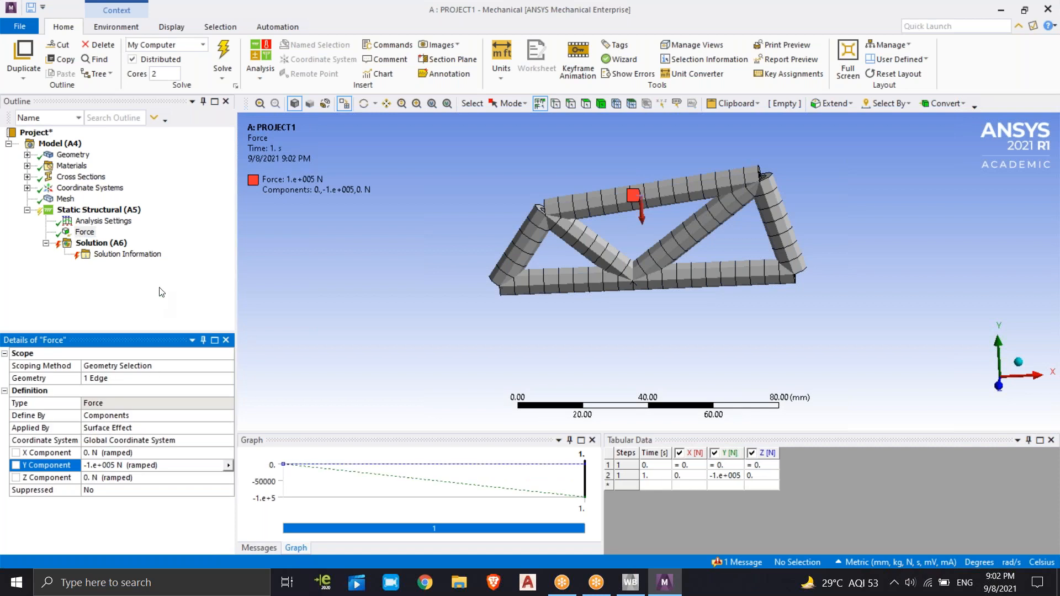
pyautogui.click(162, 292)
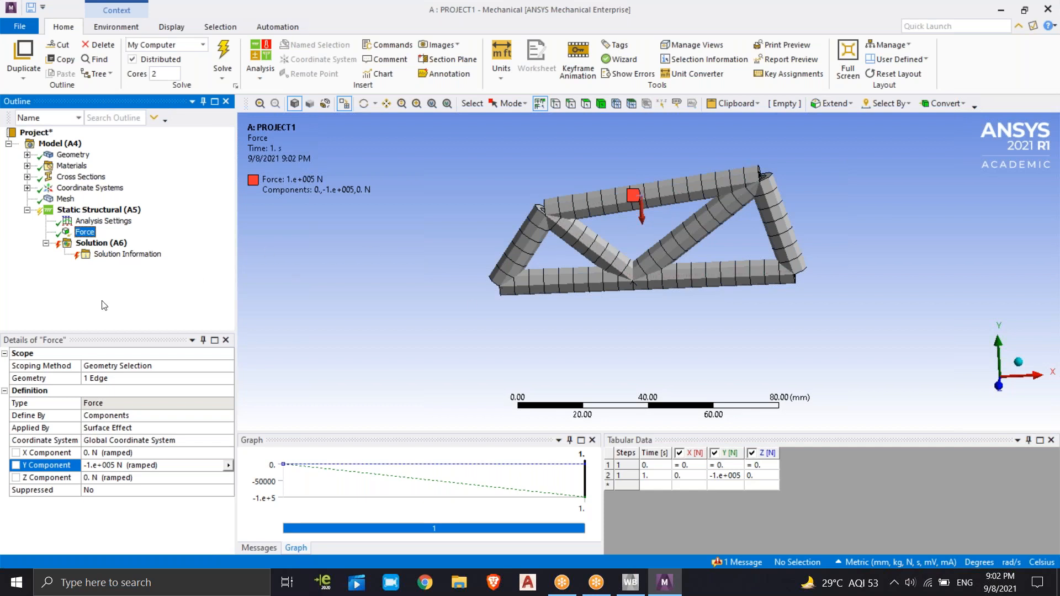
# Insert a Fixed Support under Static Structural on the left segment of the truss's lower chord
pyautogui.rightClick(98, 210)
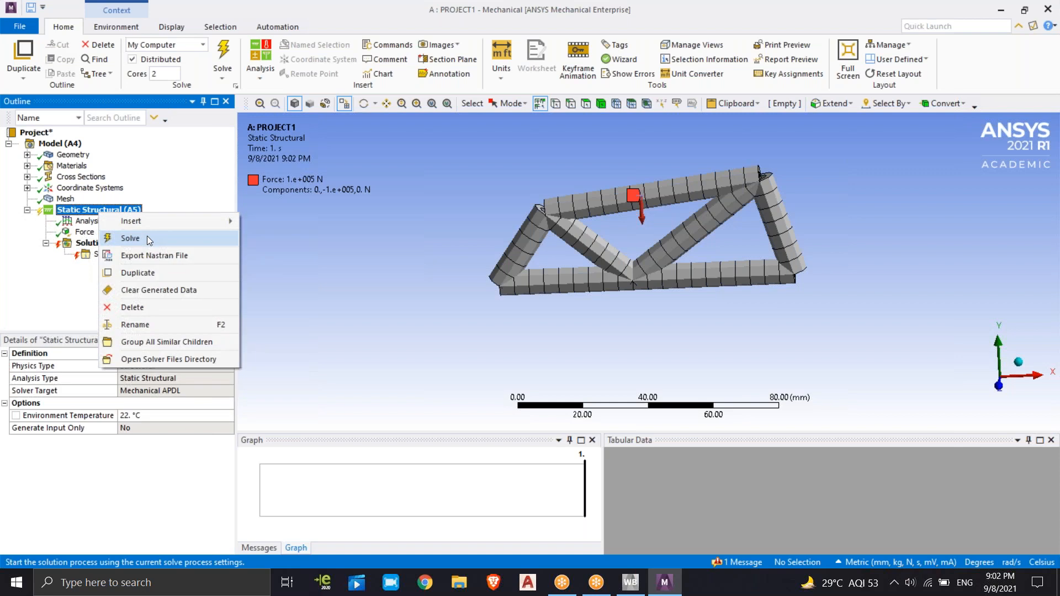
pyautogui.moveTo(155, 223)
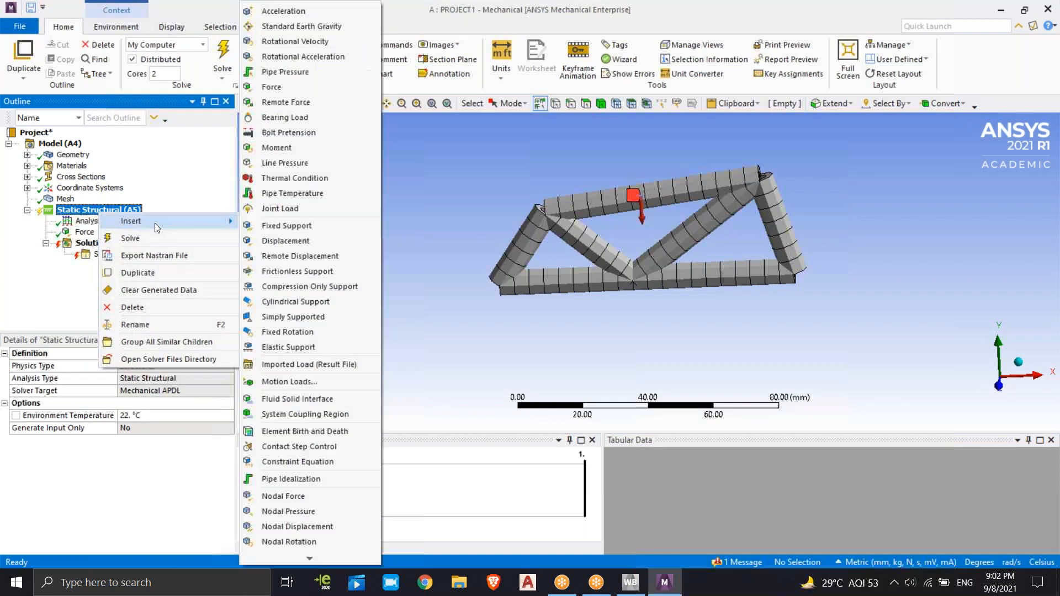
pyautogui.click(293, 229)
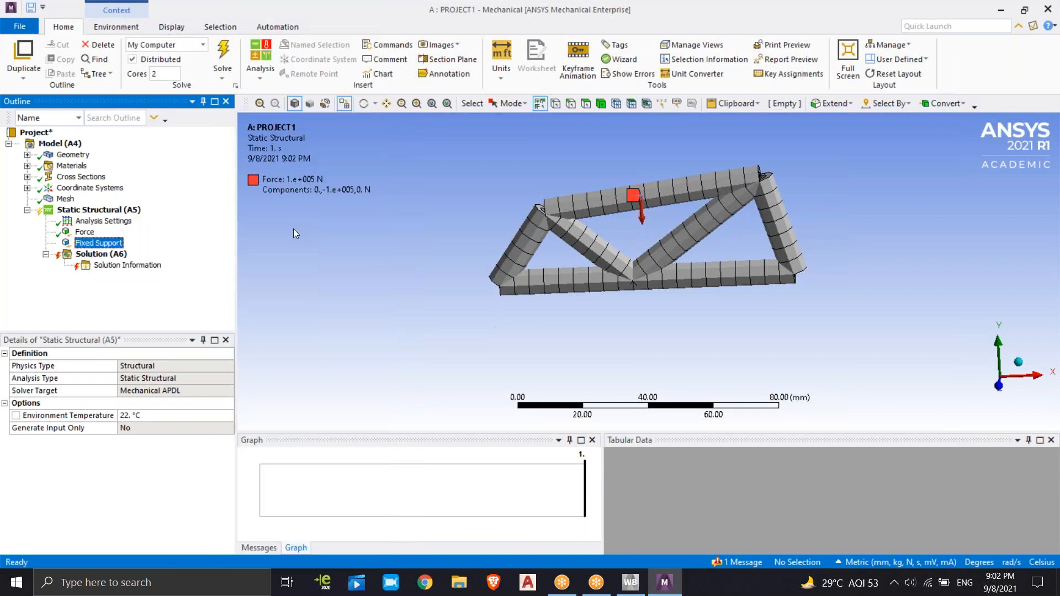
pyautogui.click(541, 280)
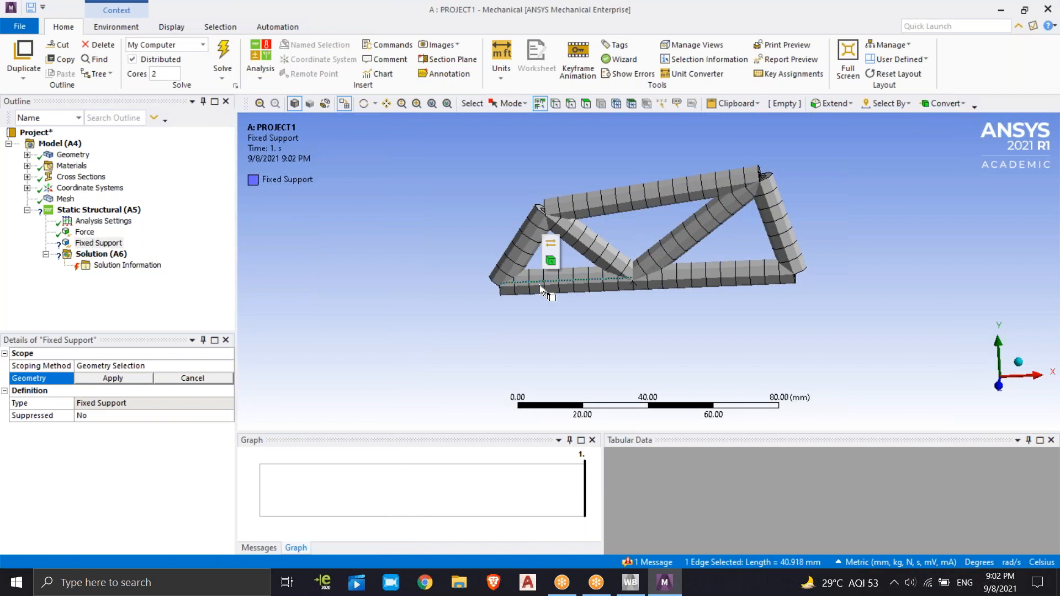
pyautogui.click(129, 380)
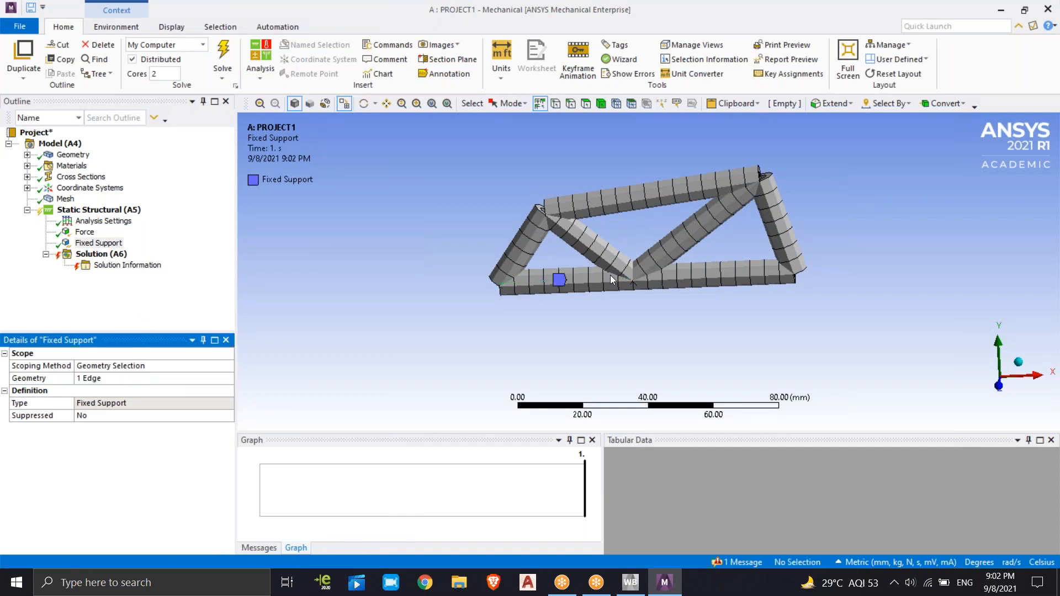
# Rescope the fixed support to only the right segment of the lower chord
pyautogui.click(718, 275)
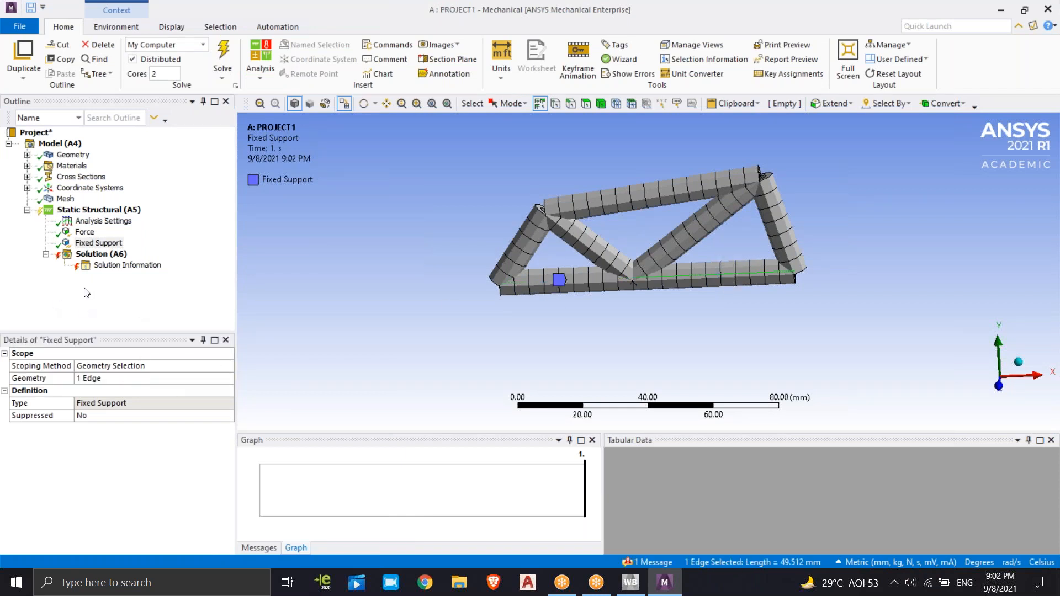
pyautogui.click(102, 380)
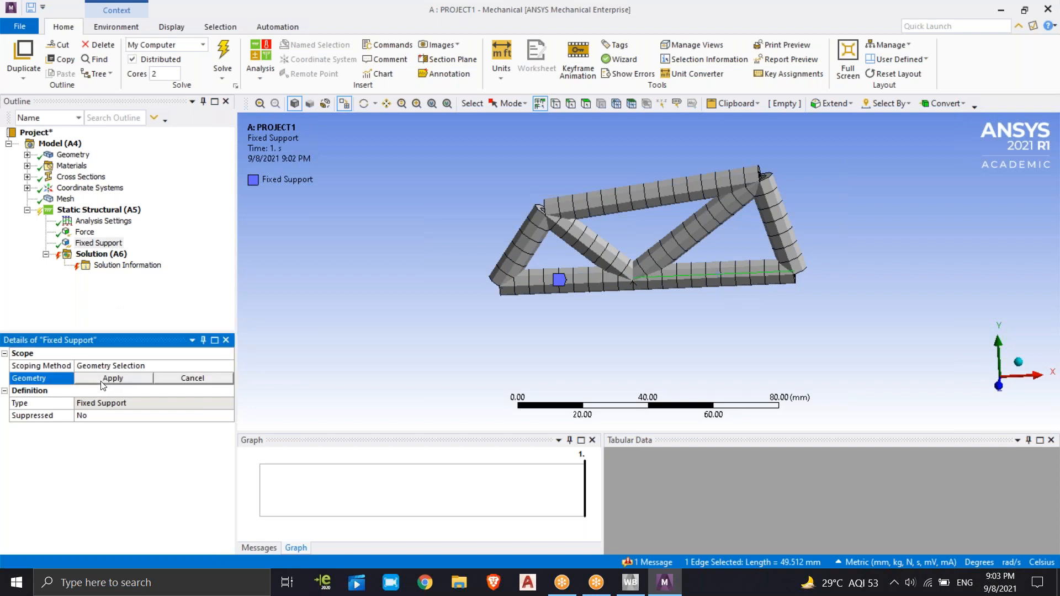
pyautogui.click(706, 275)
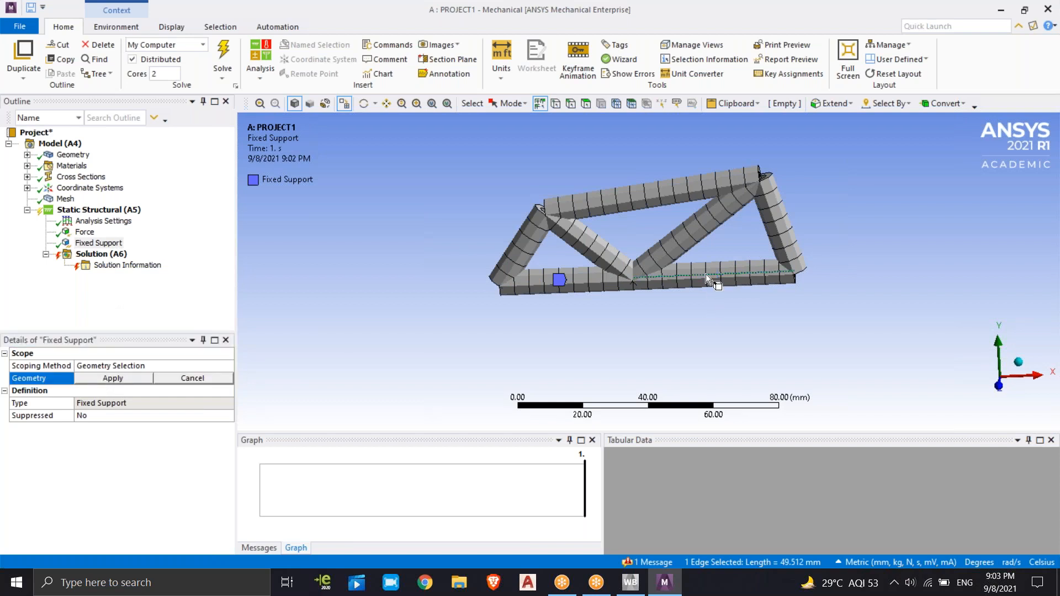
pyautogui.click(130, 378)
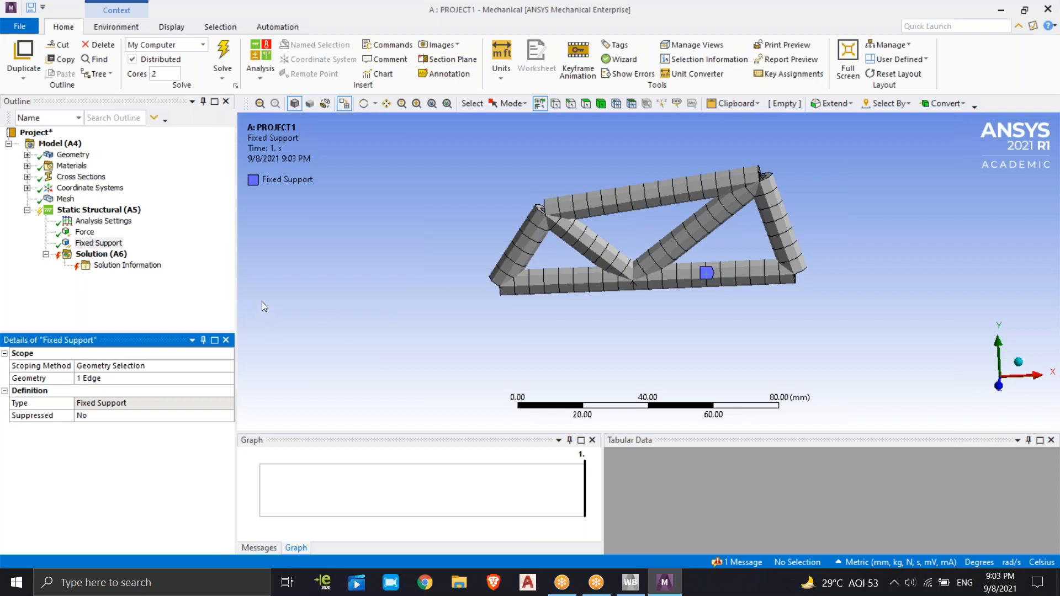
# Rescope the fixed support to both edges of the truss's lower chord
pyautogui.click(588, 280)
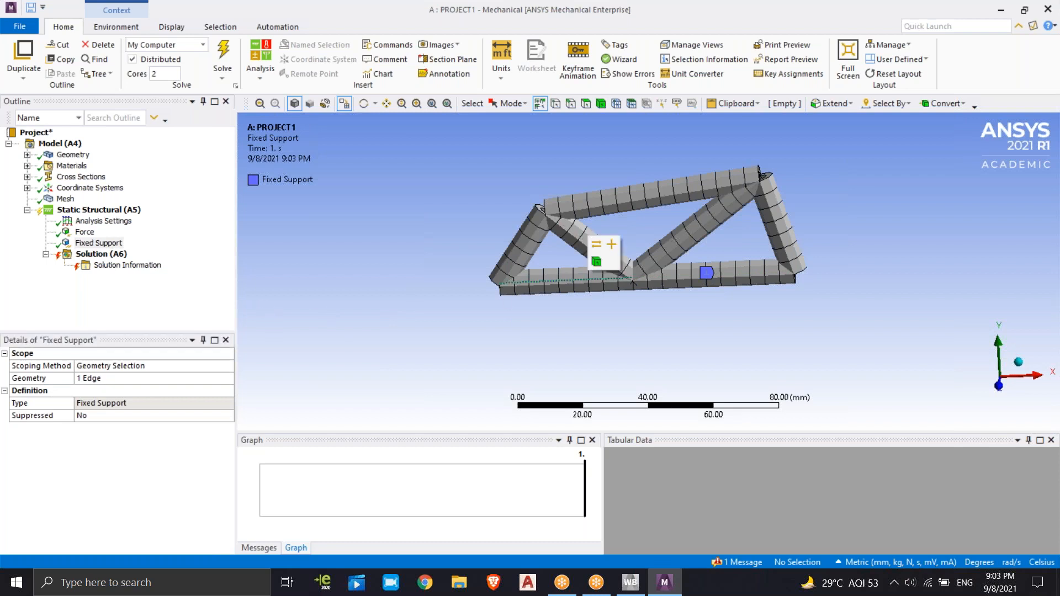
pyautogui.keyDown('ctrl'); pyautogui.click(683, 275); pyautogui.keyUp('ctrl')
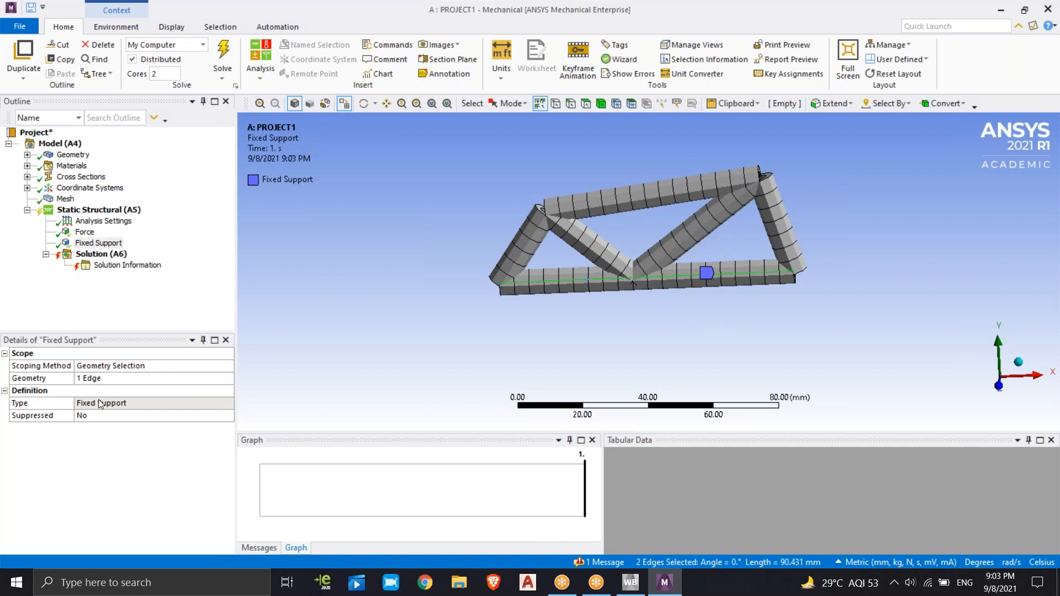
pyautogui.click(106, 380)
pyautogui.click(113, 379)
pyautogui.click(188, 306)
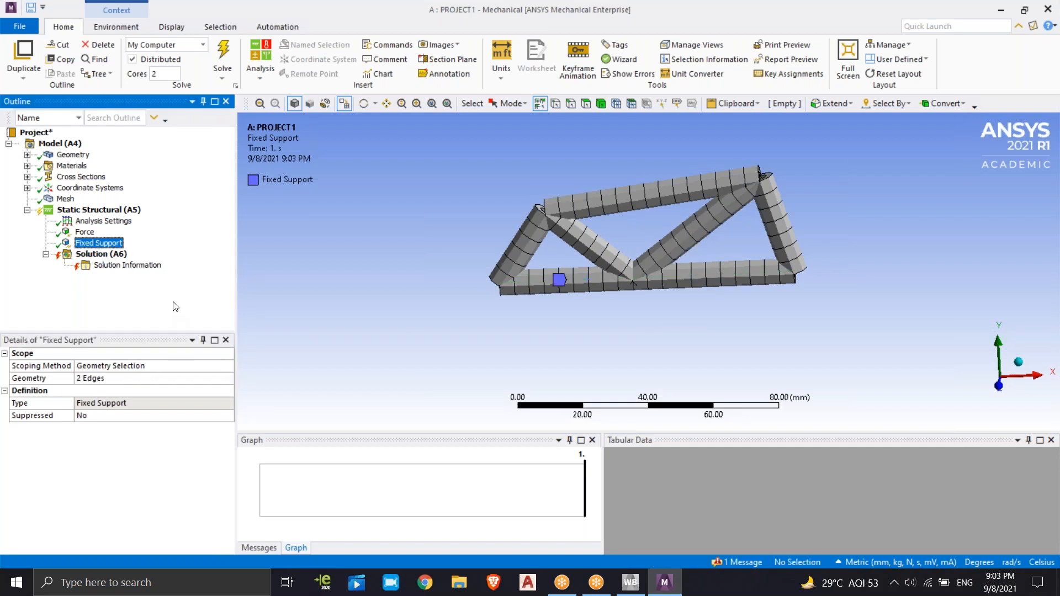
# Insert a second Force load under Static Structural on the truss's left inner diagonal
pyautogui.rightClick(115, 216)
pyautogui.moveTo(192, 221)
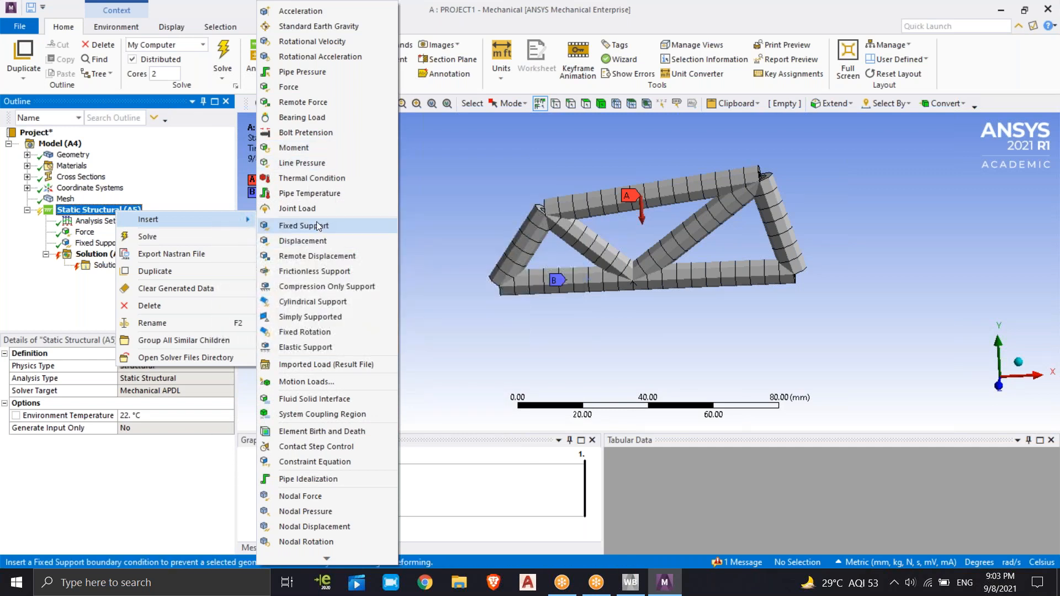
pyautogui.click(316, 88)
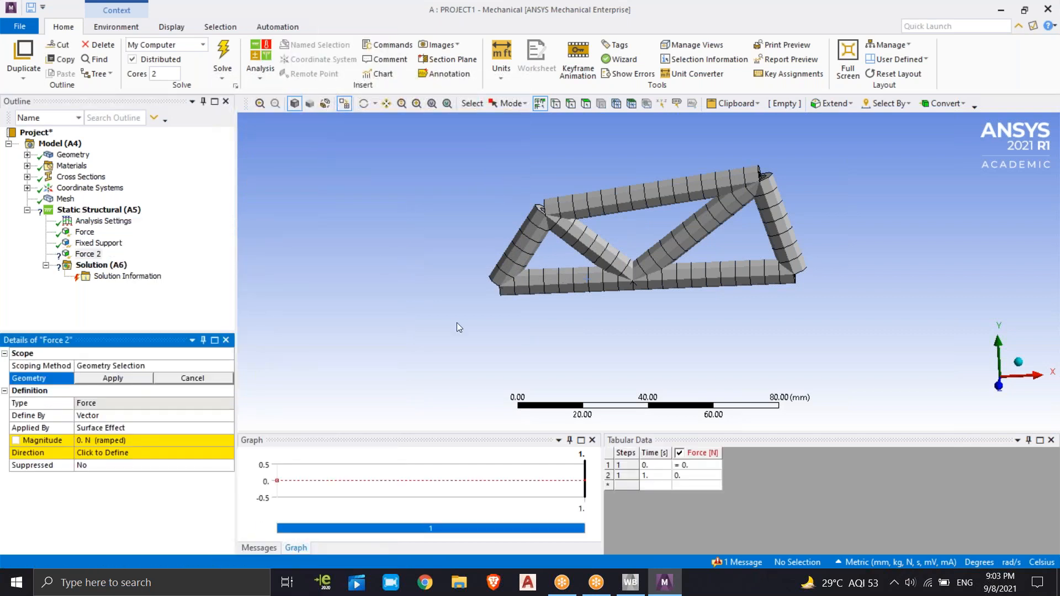
pyautogui.click(568, 238)
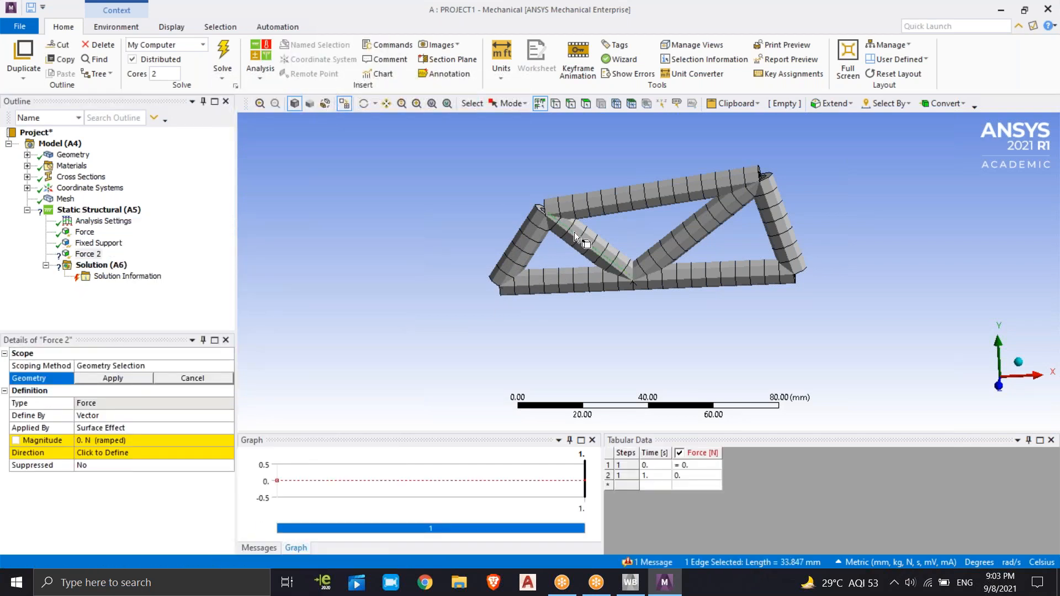
pyautogui.click(112, 379)
# Define the left inner diagonal's force by Components with X 100 N, Y -1000000 N and Z 10 N
pyautogui.click(122, 415)
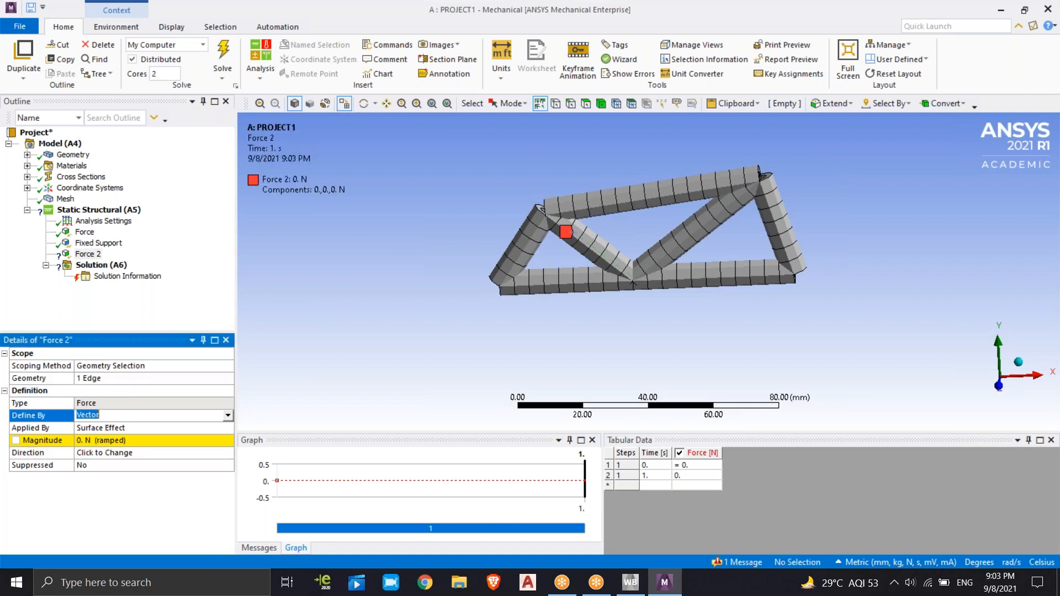
pyautogui.click(228, 416)
pyautogui.click(139, 436)
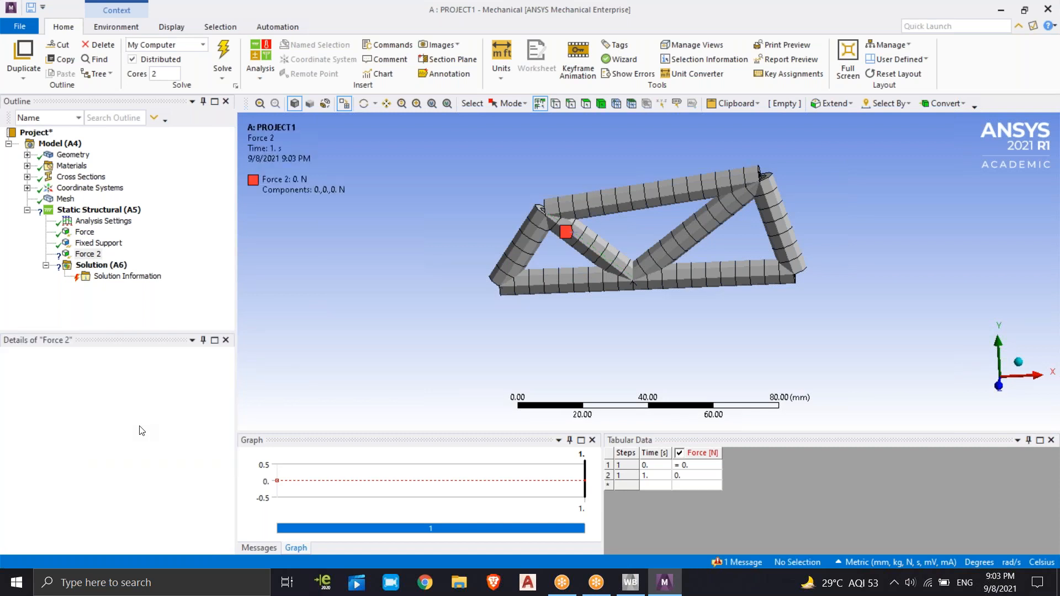
pyautogui.click(111, 453)
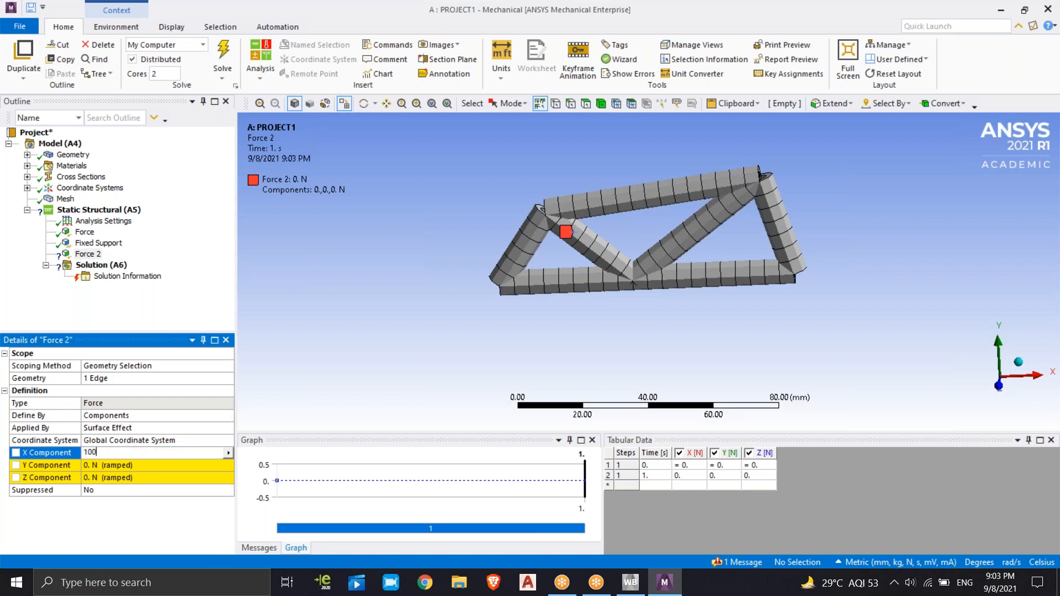
pyautogui.press('Return')
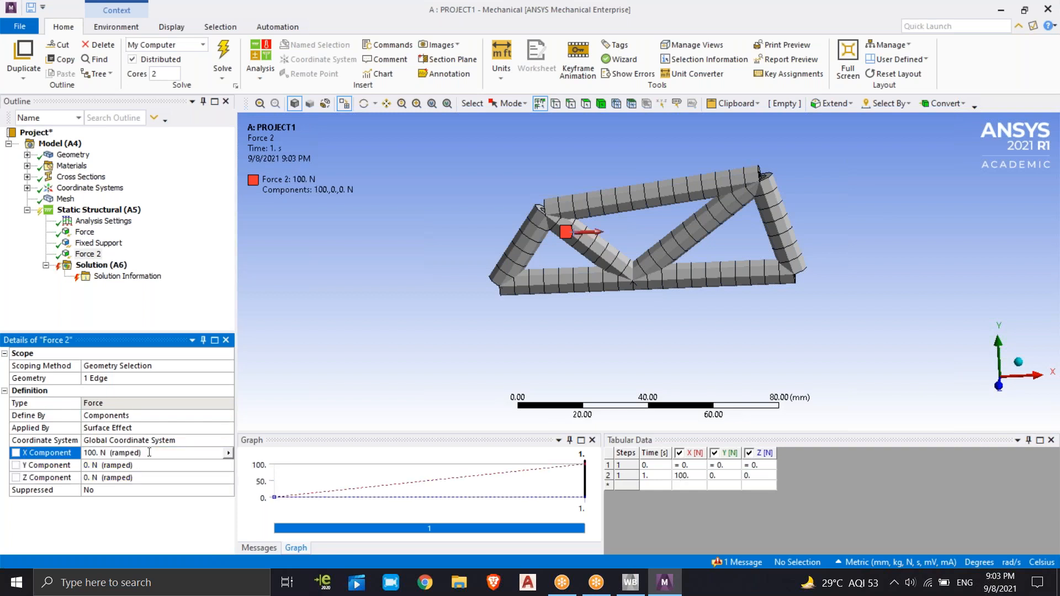
pyautogui.click(133, 464)
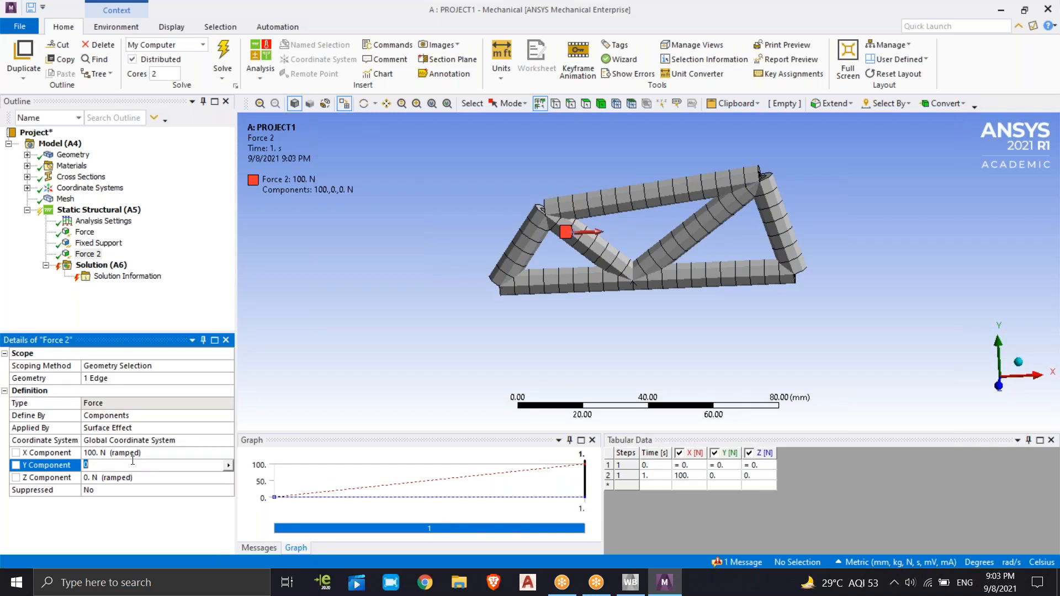
pyautogui.write('-1000000')
pyautogui.press('Return')
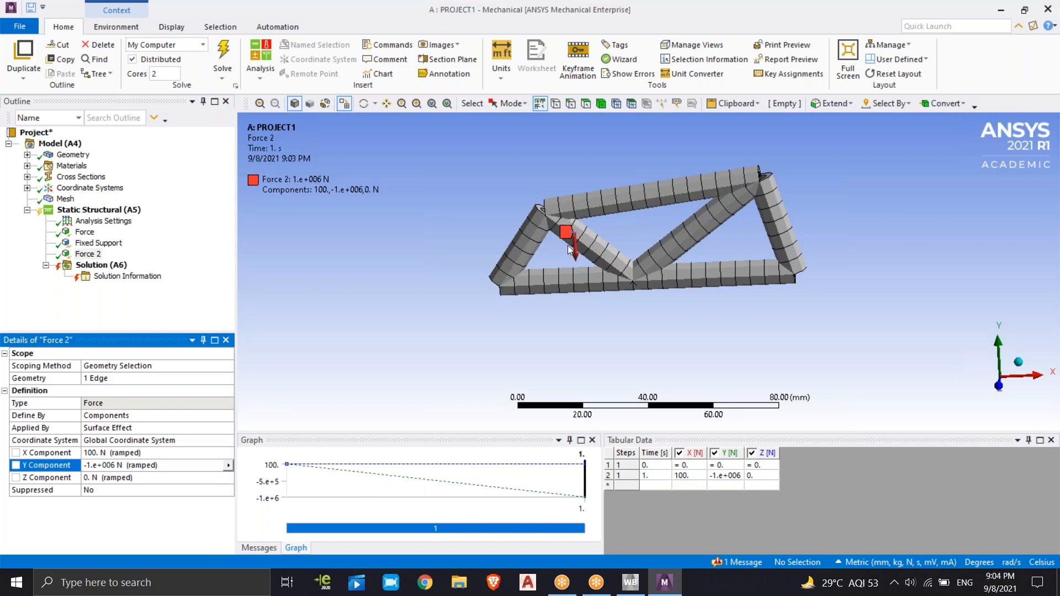
pyautogui.click(132, 477)
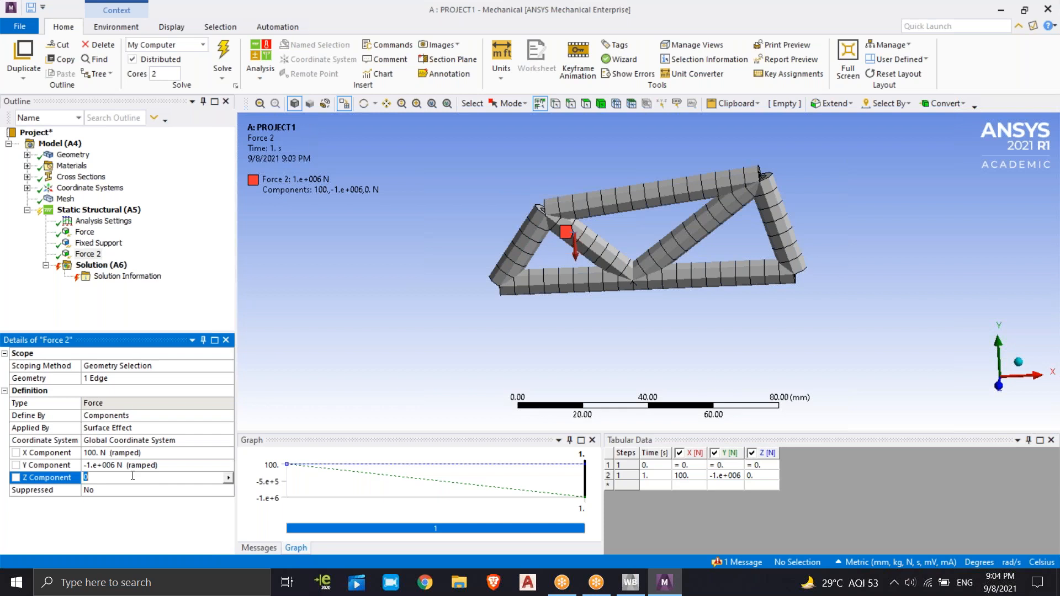
pyautogui.write('10')
pyautogui.press('Return')
pyautogui.click(184, 323)
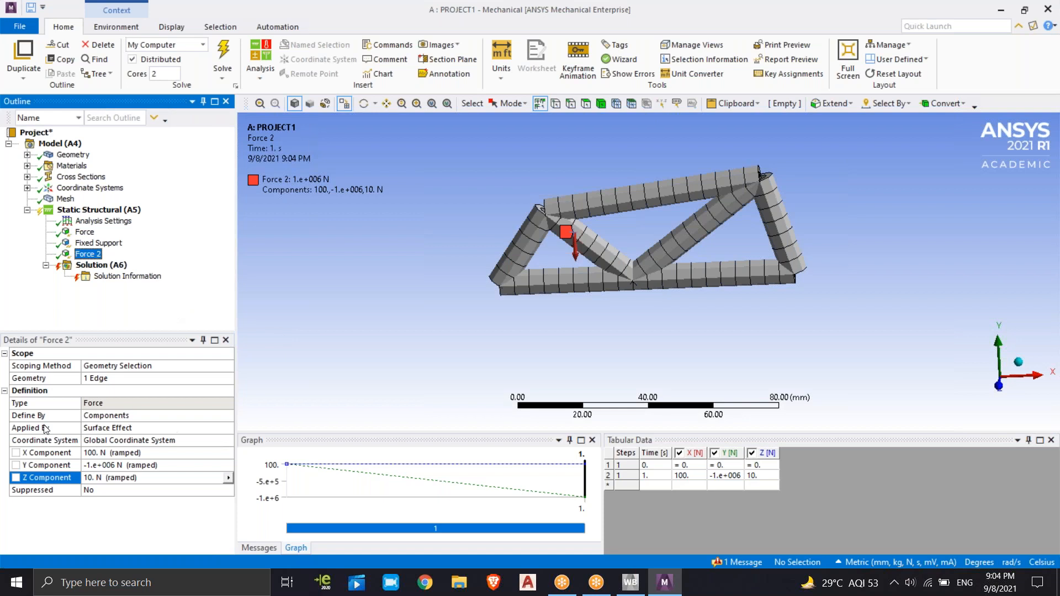
pyautogui.moveTo(655, 267); pyautogui.dragTo(685, 238, button='middle')
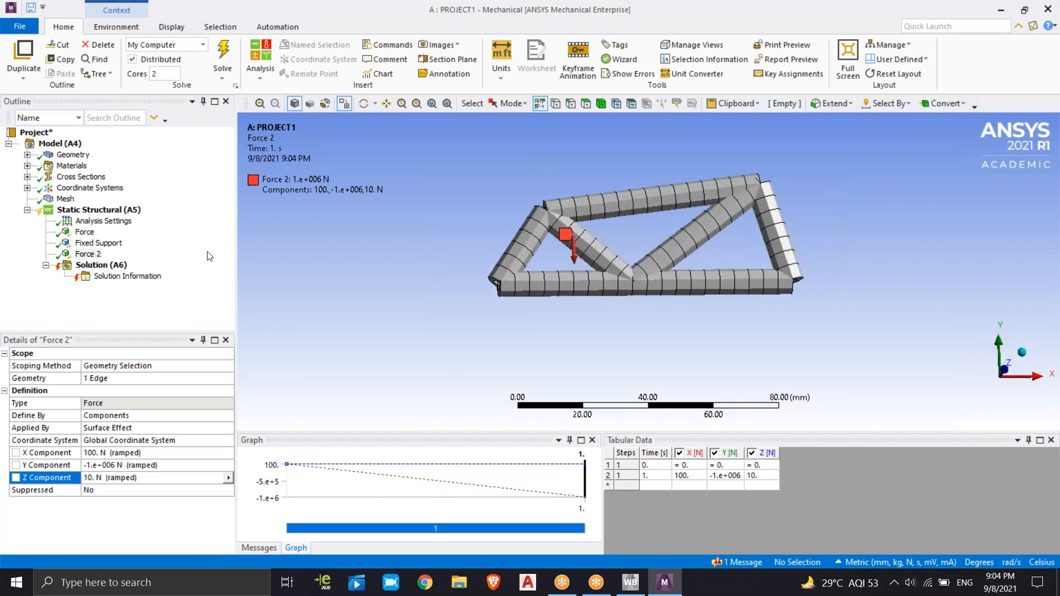
pyautogui.moveTo(565, 289); pyautogui.dragTo(550, 324, button='middle')
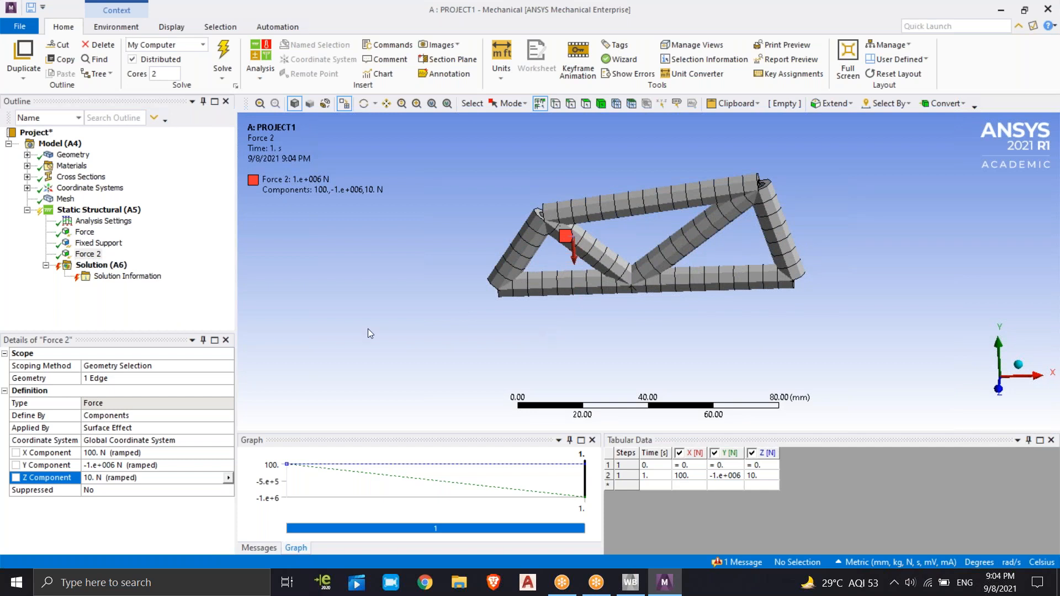
pyautogui.click(81, 323)
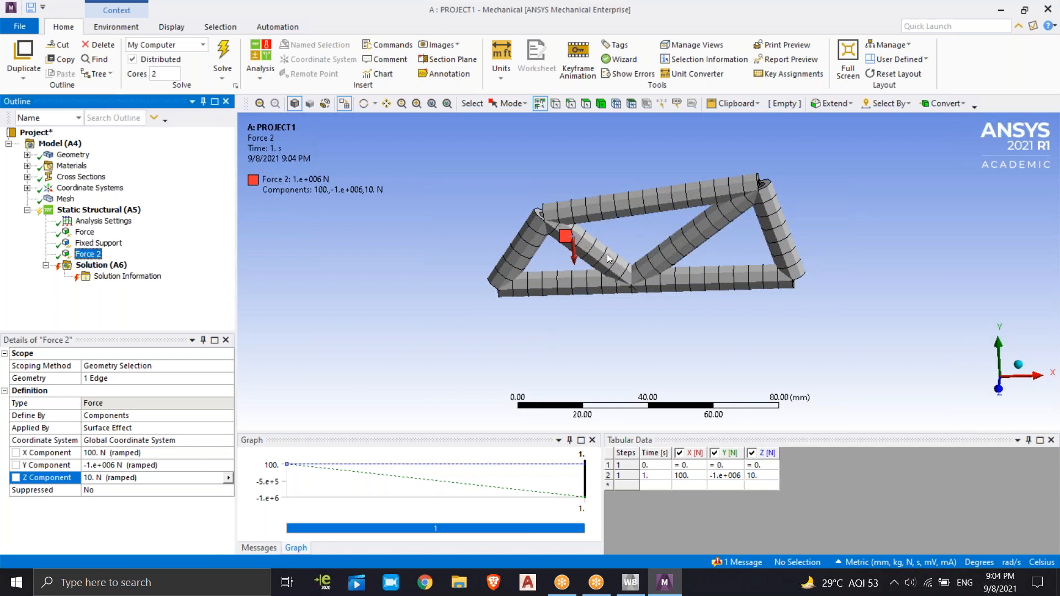
pyautogui.click(590, 329)
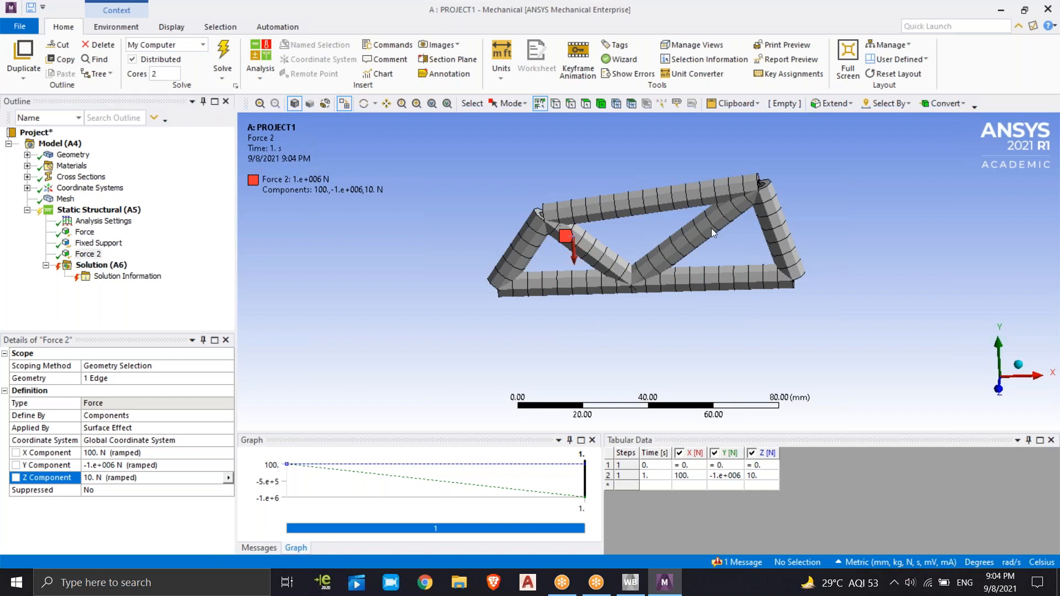
# Insert a third Force load under Static Structural on the truss's right inner diagonal
pyautogui.rightClick(112, 212)
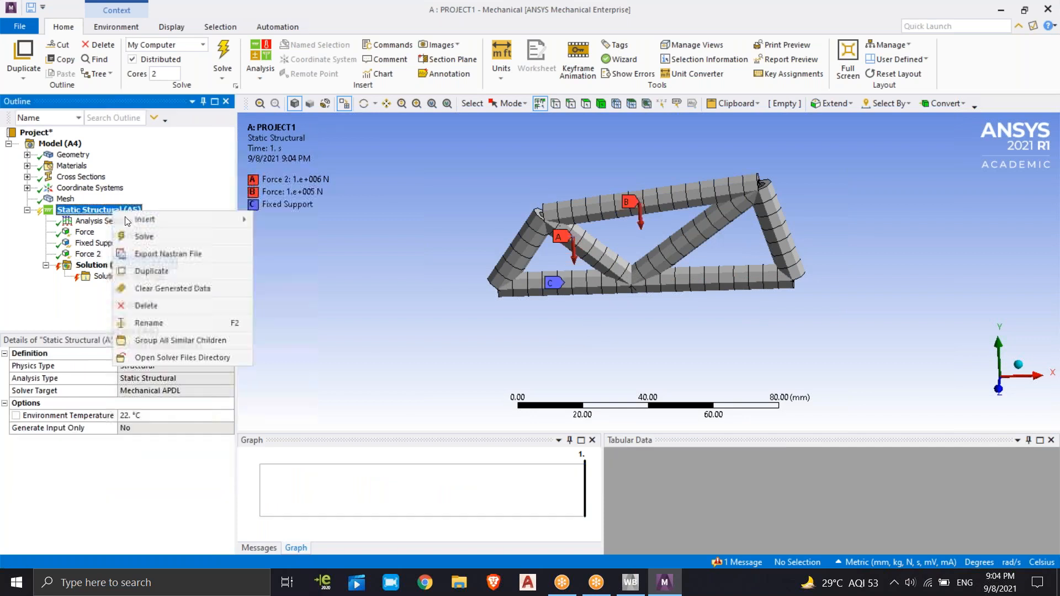
pyautogui.moveTo(154, 221)
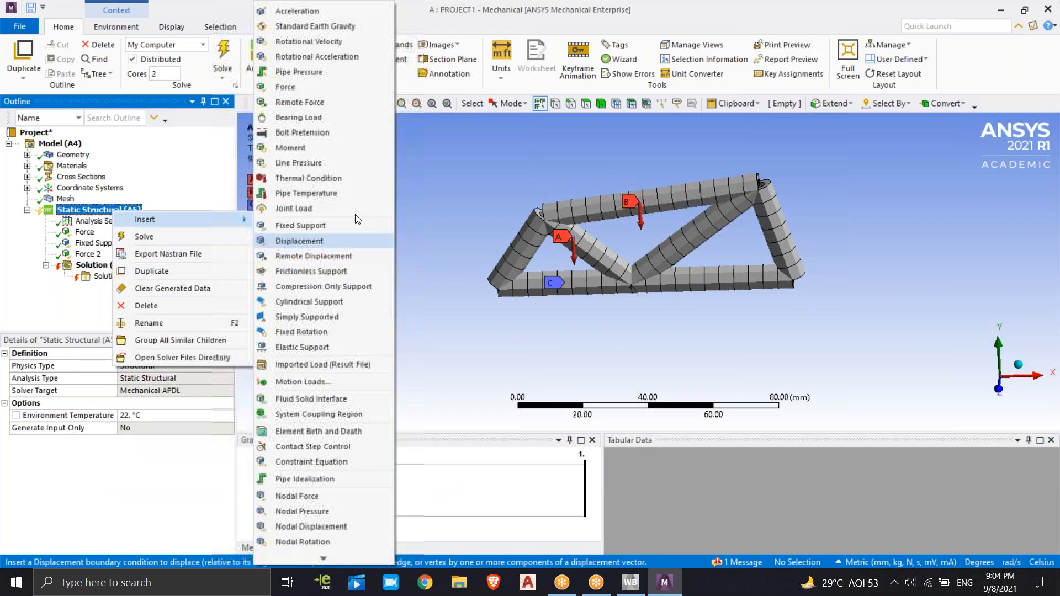
pyautogui.click(331, 86)
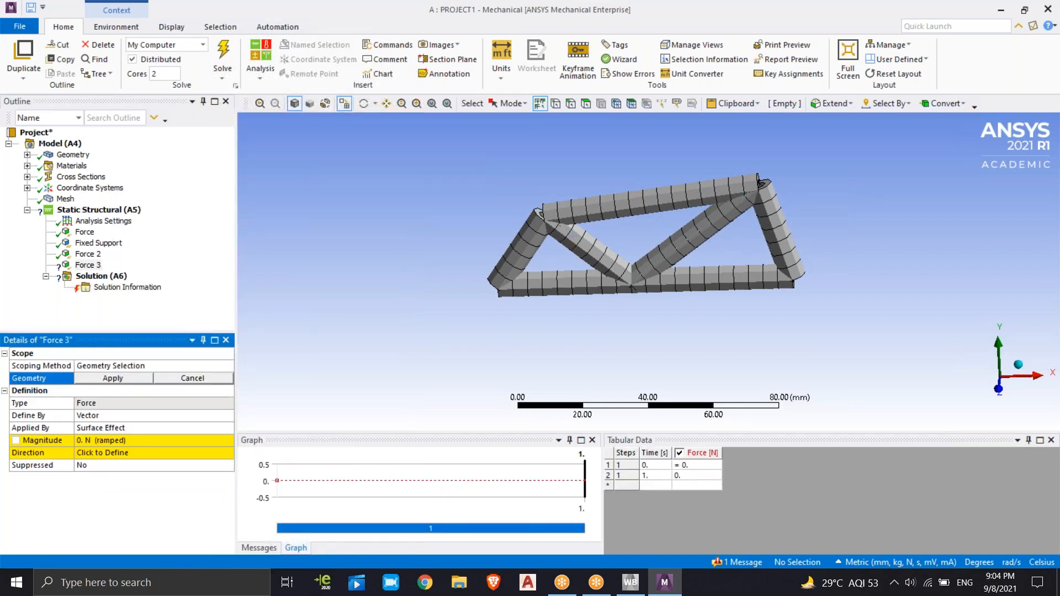
pyautogui.click(704, 228)
pyautogui.click(146, 378)
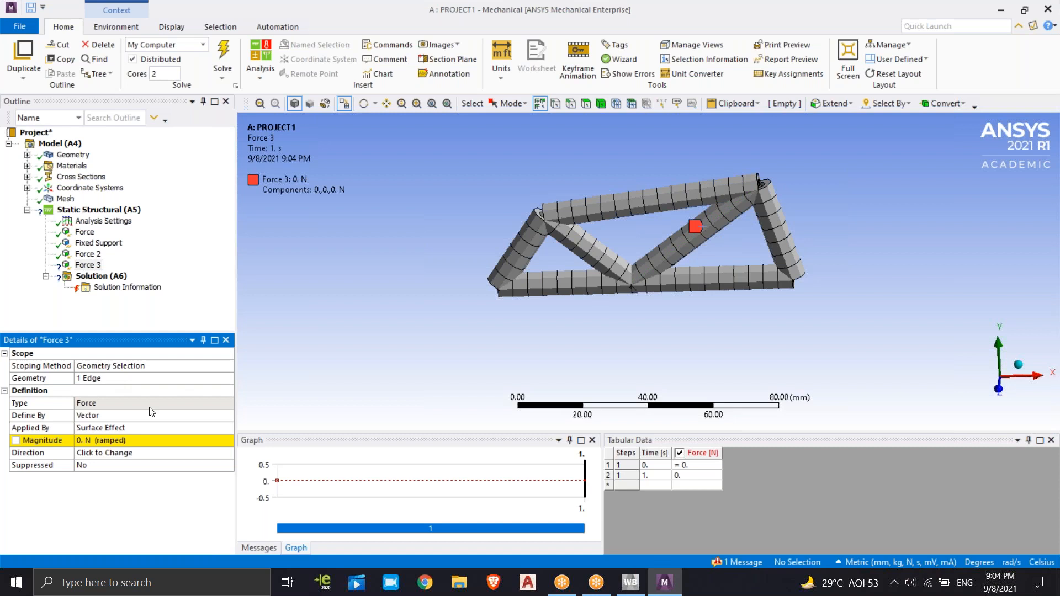
# Define the right inner diagonal's force by Components and set its Y Component to -100000 N
pyautogui.click(141, 415)
pyautogui.click(228, 416)
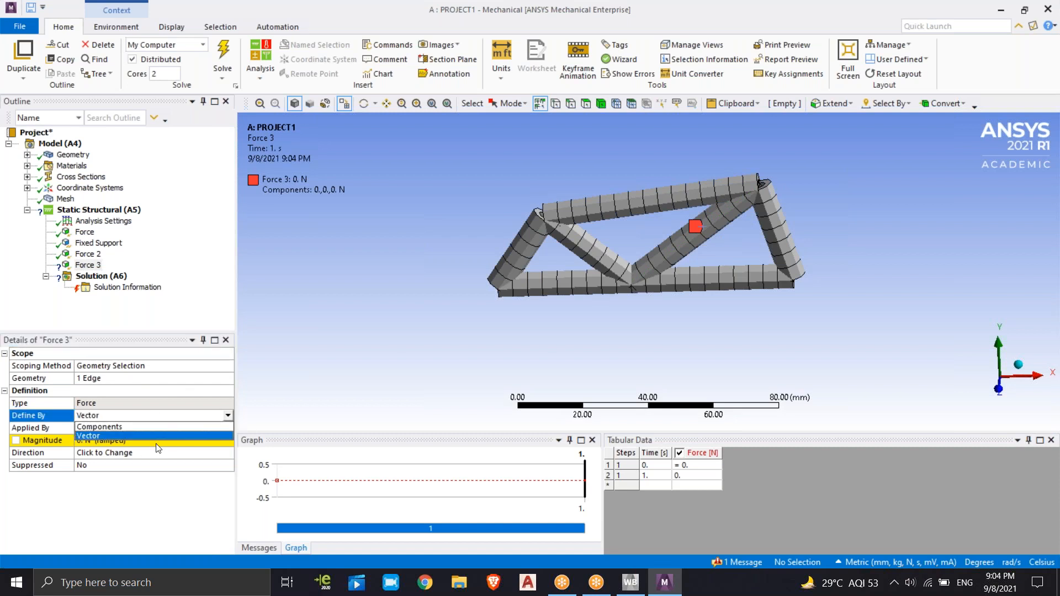
pyautogui.click(141, 428)
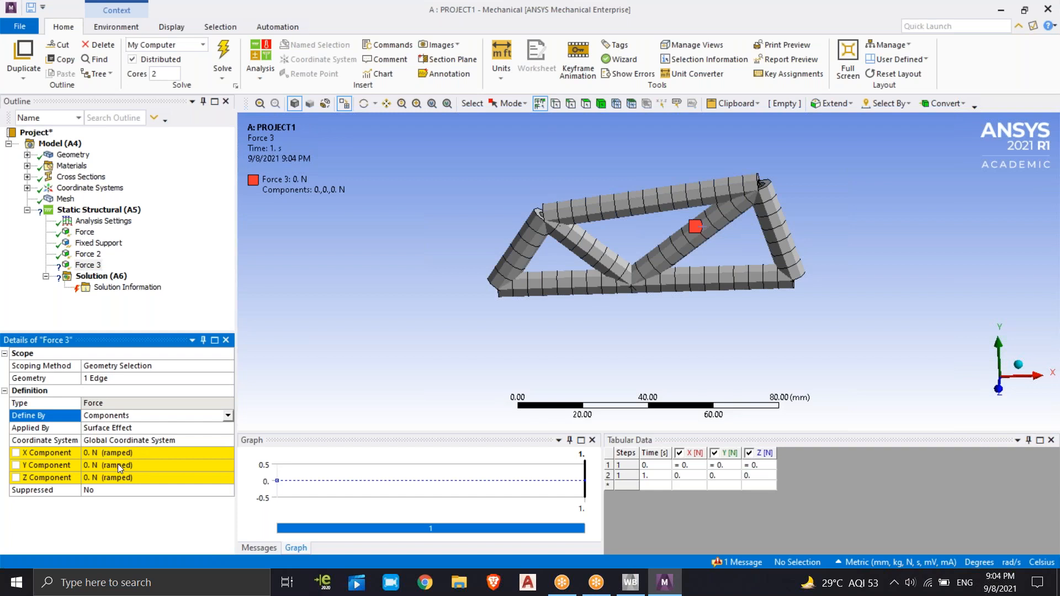
pyautogui.click(117, 465)
pyautogui.write('-100000')
pyautogui.press('Return')
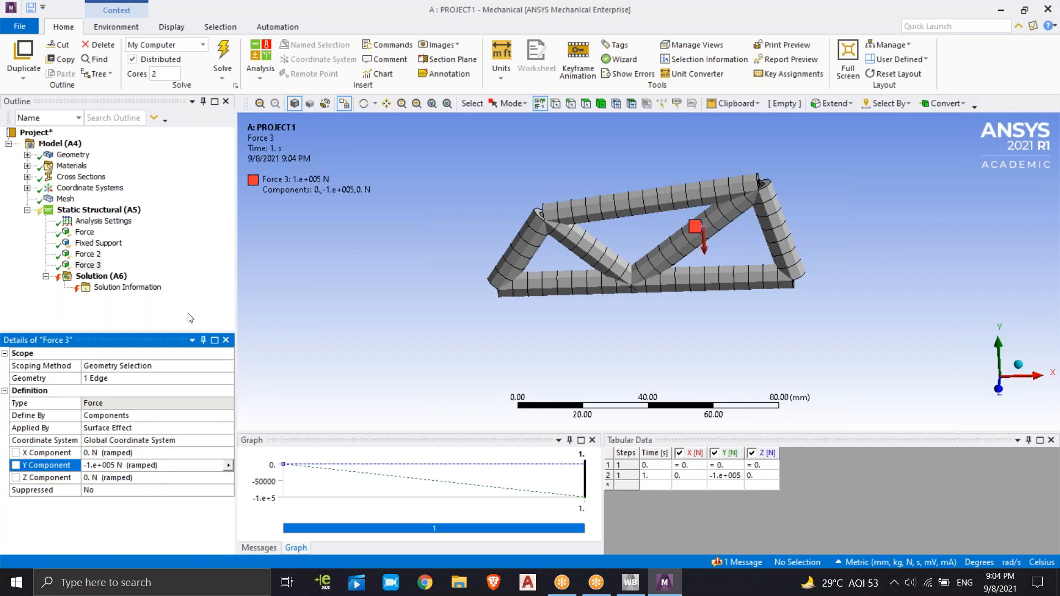
pyautogui.click(190, 318)
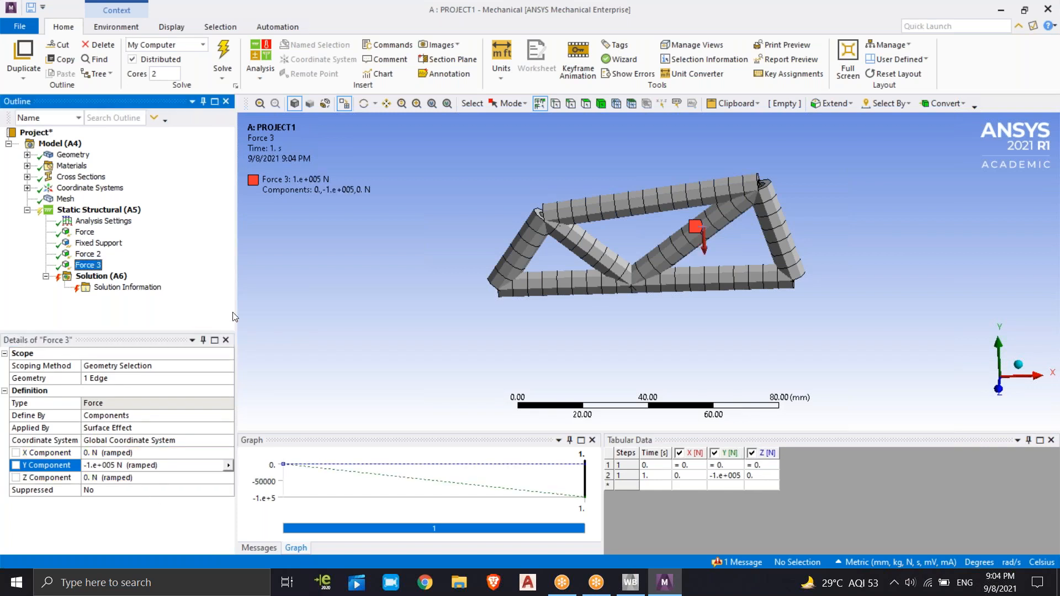
# Insert a fourth Force load under Static Structural on the truss's right end member
pyautogui.rightClick(131, 215)
pyautogui.click(783, 227)
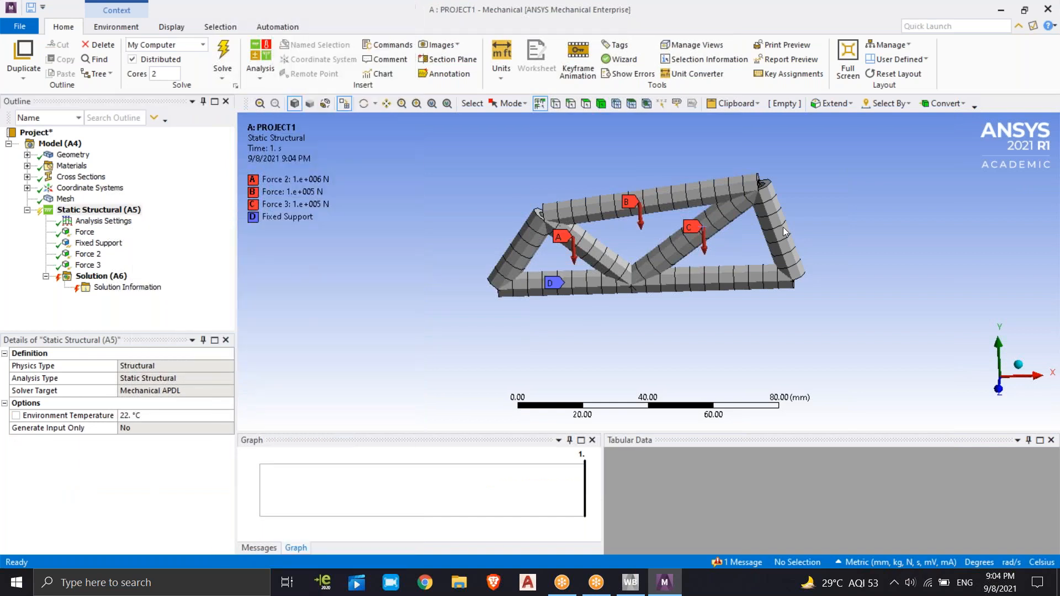
pyautogui.rightClick(127, 211)
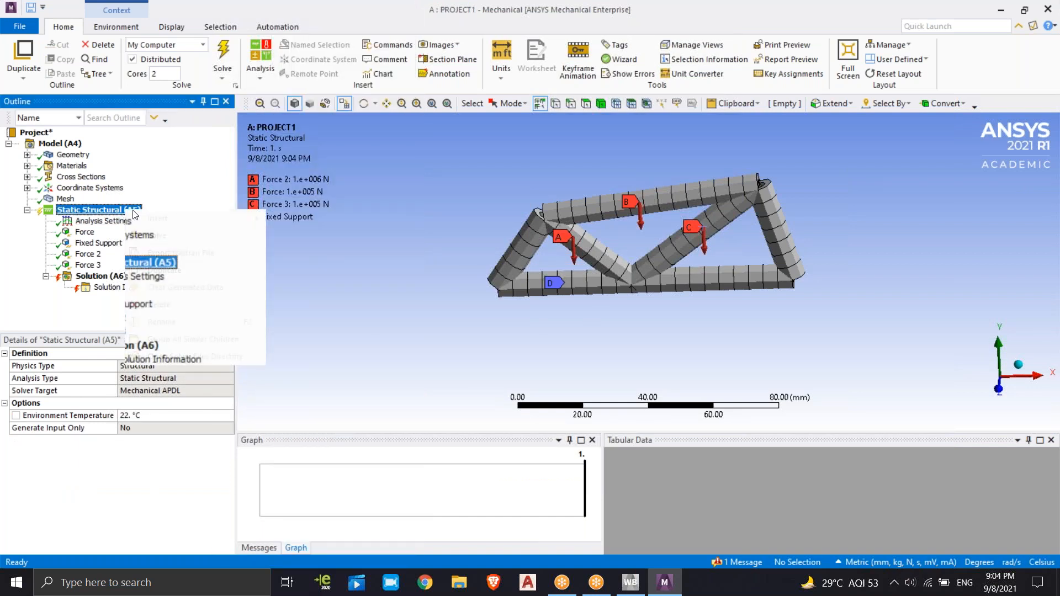
pyautogui.moveTo(202, 220)
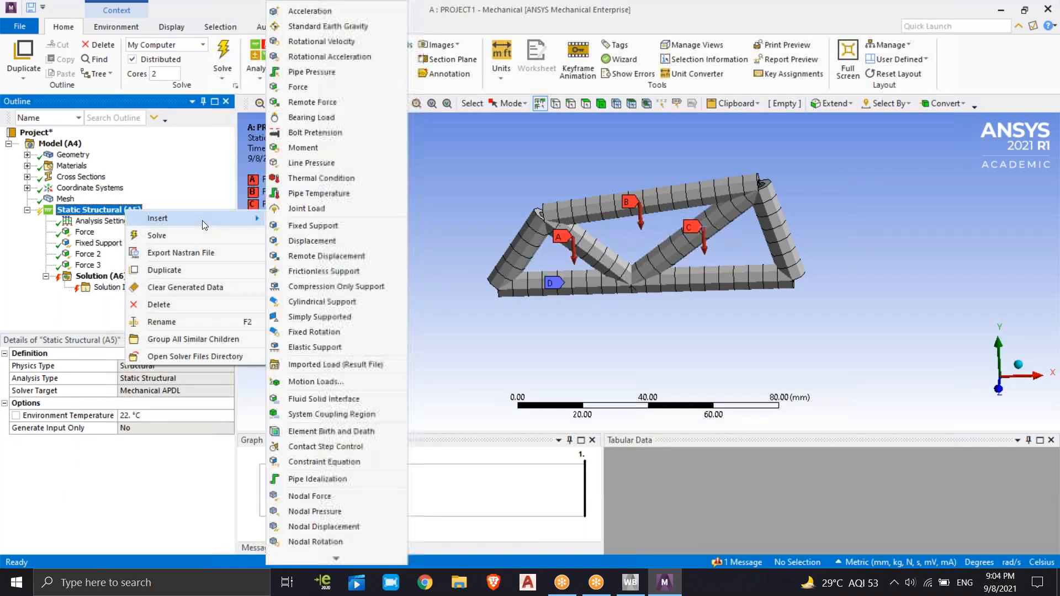
pyautogui.click(317, 88)
pyautogui.click(780, 228)
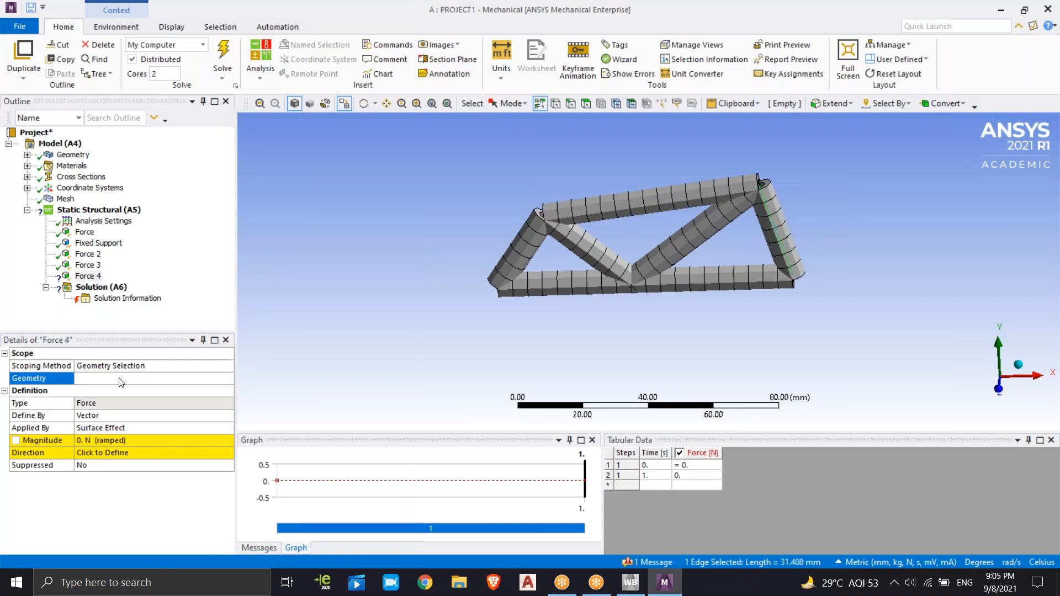
pyautogui.click(83, 379)
# Define the right end member's force by Components and set its Y Component to -500000 N
pyautogui.click(111, 415)
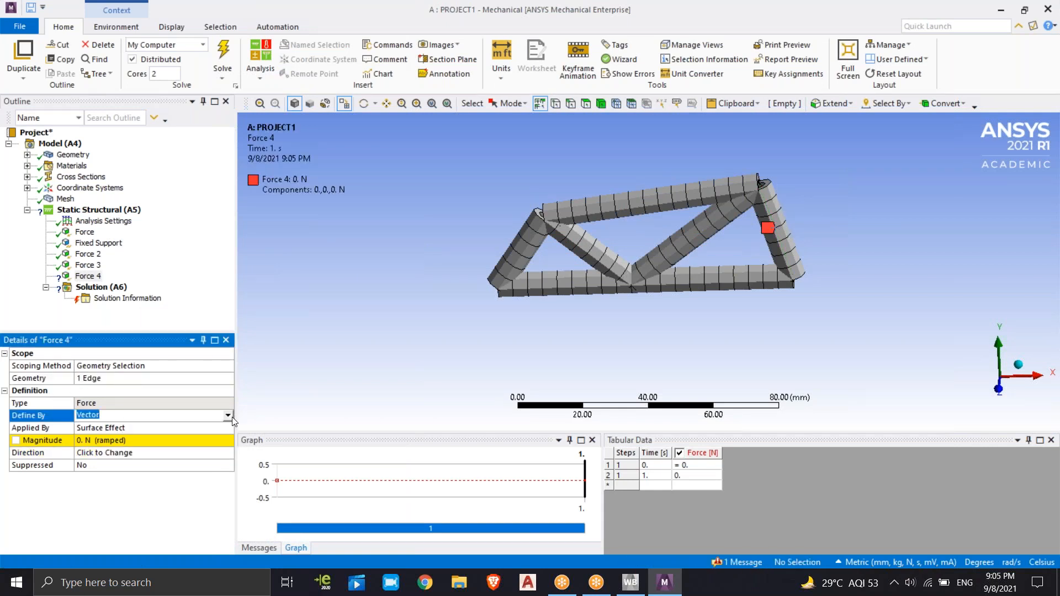
pyautogui.click(110, 415)
pyautogui.click(126, 428)
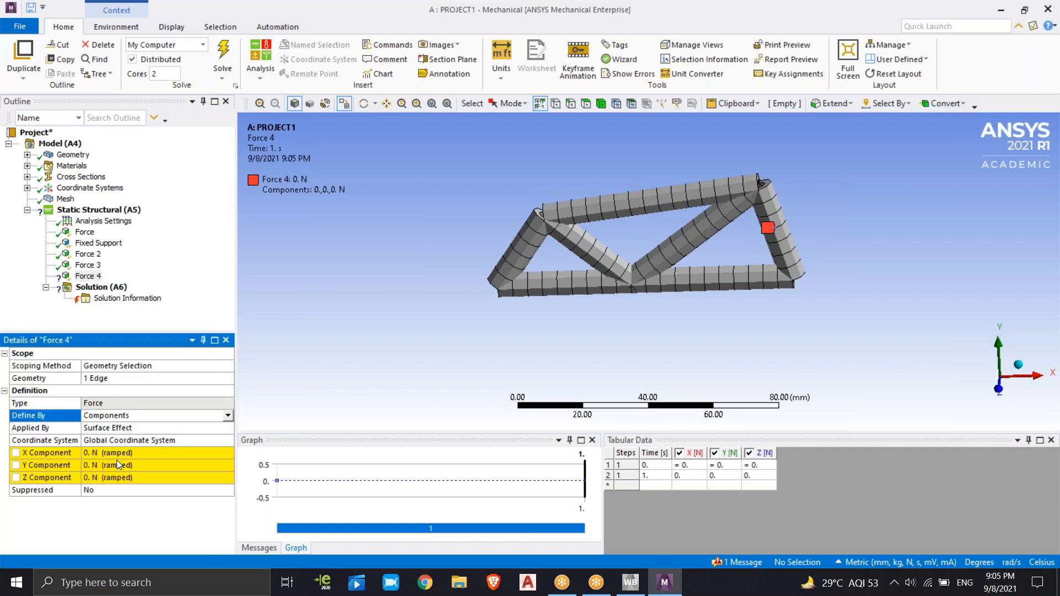
pyautogui.click(140, 469)
pyautogui.write('-500000')
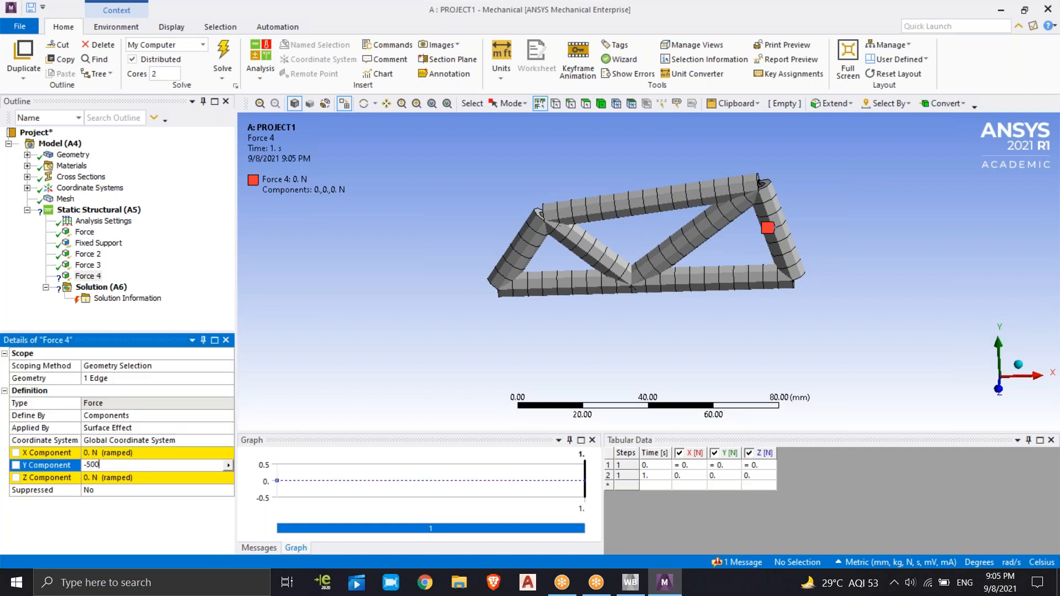
pyautogui.press('Return')
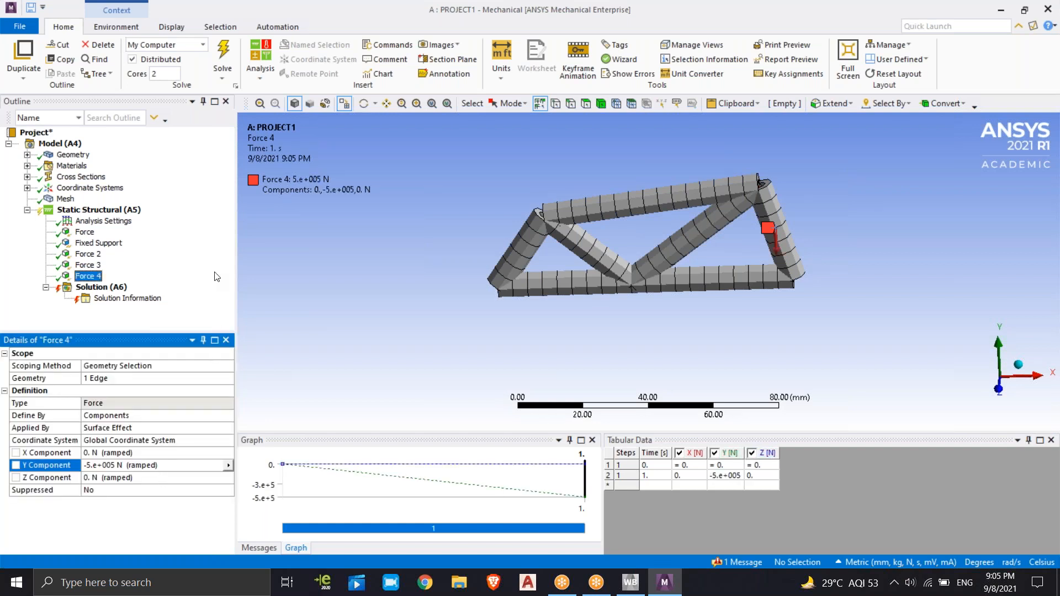
pyautogui.click(221, 275)
# Insert Directional Deformation and Total Deformation results under Solution for all bodies
pyautogui.rightClick(117, 287)
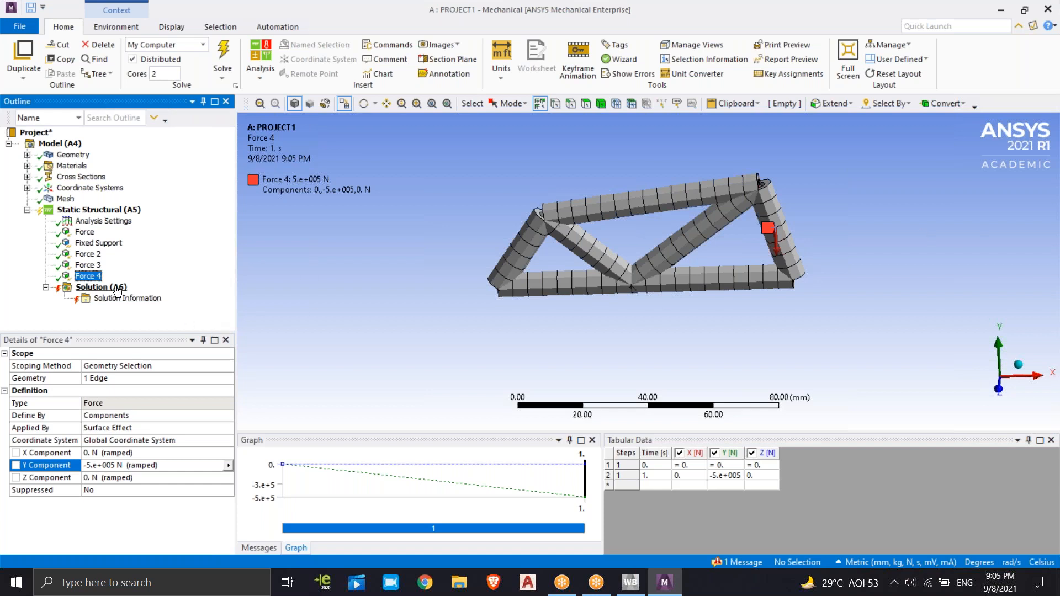
pyautogui.moveTo(153, 294)
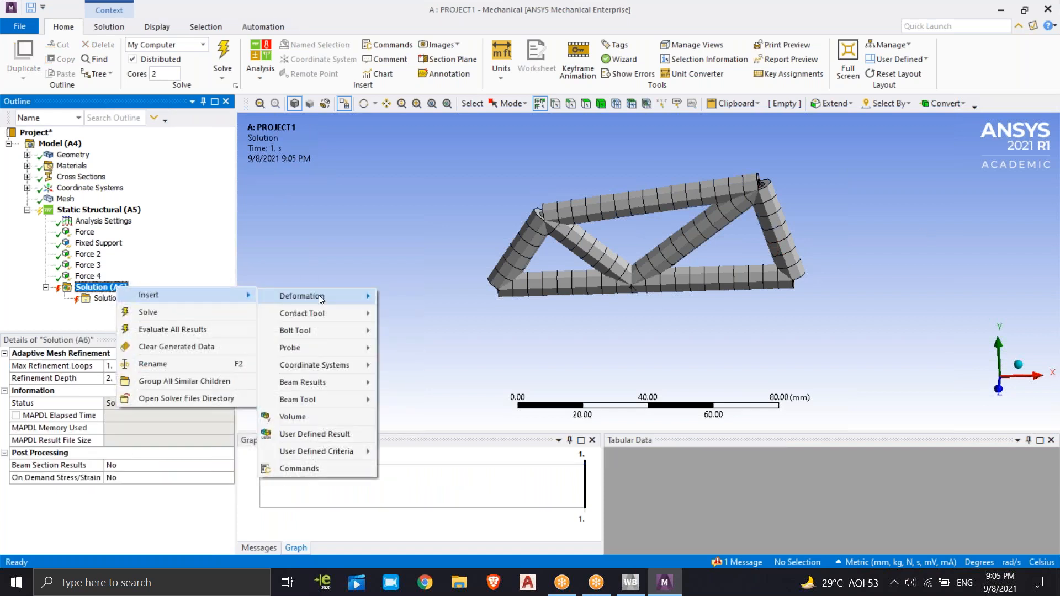
pyautogui.moveTo(319, 296)
pyautogui.click(413, 313)
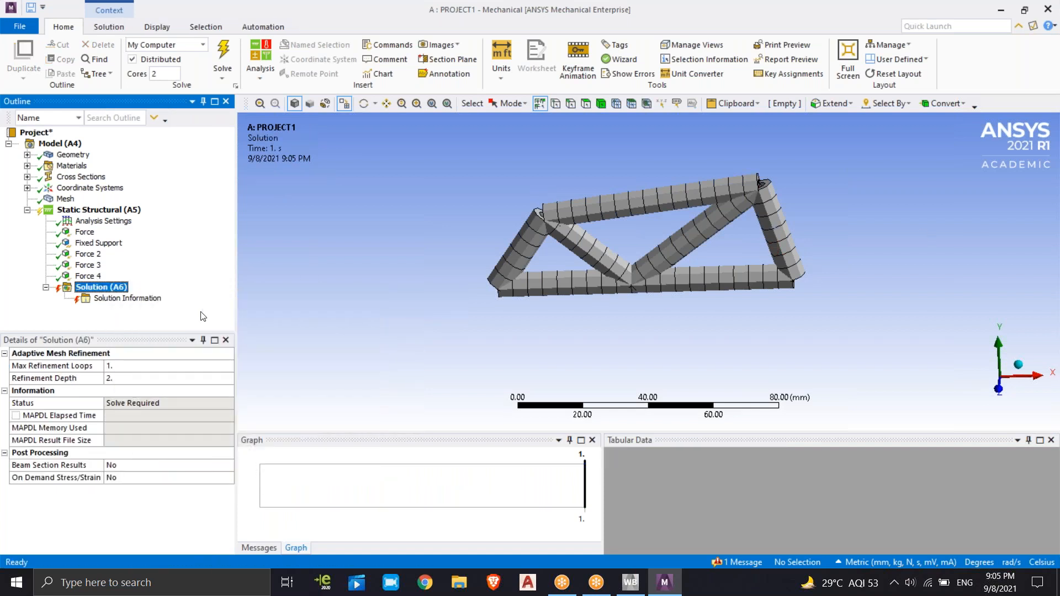
pyautogui.rightClick(114, 287)
pyautogui.moveTo(238, 301)
pyautogui.moveTo(319, 296)
pyautogui.click(406, 296)
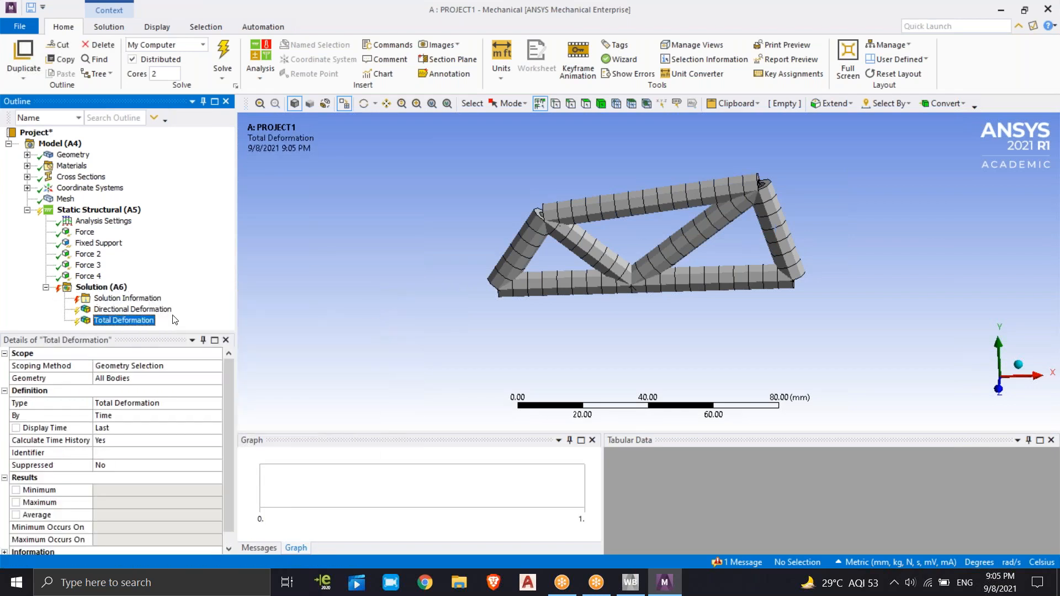
# Solve the static structural analysis with the two deformation results
pyautogui.rightClick(124, 288)
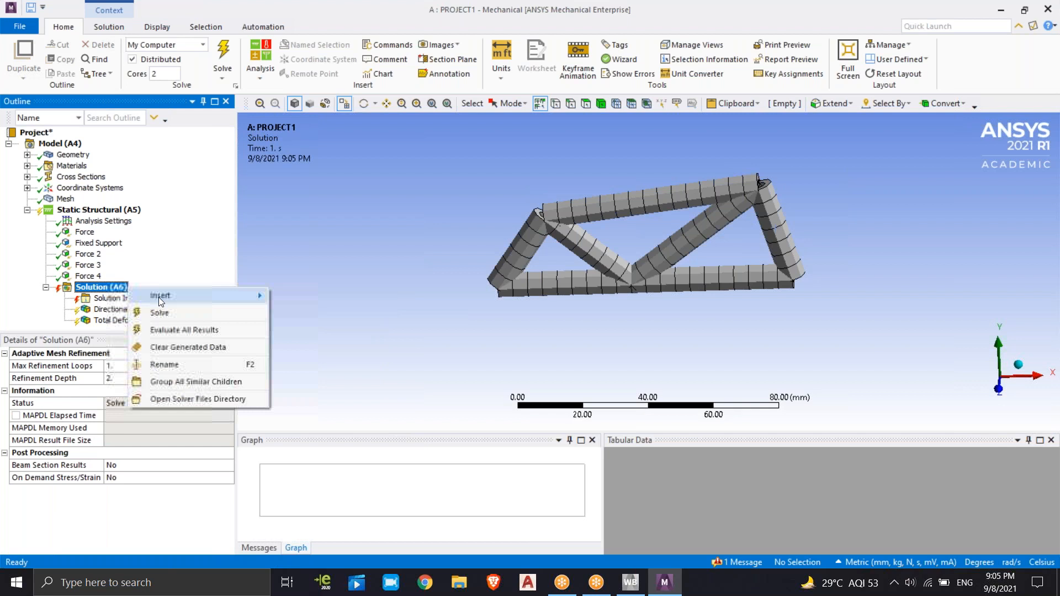
pyautogui.click(187, 273)
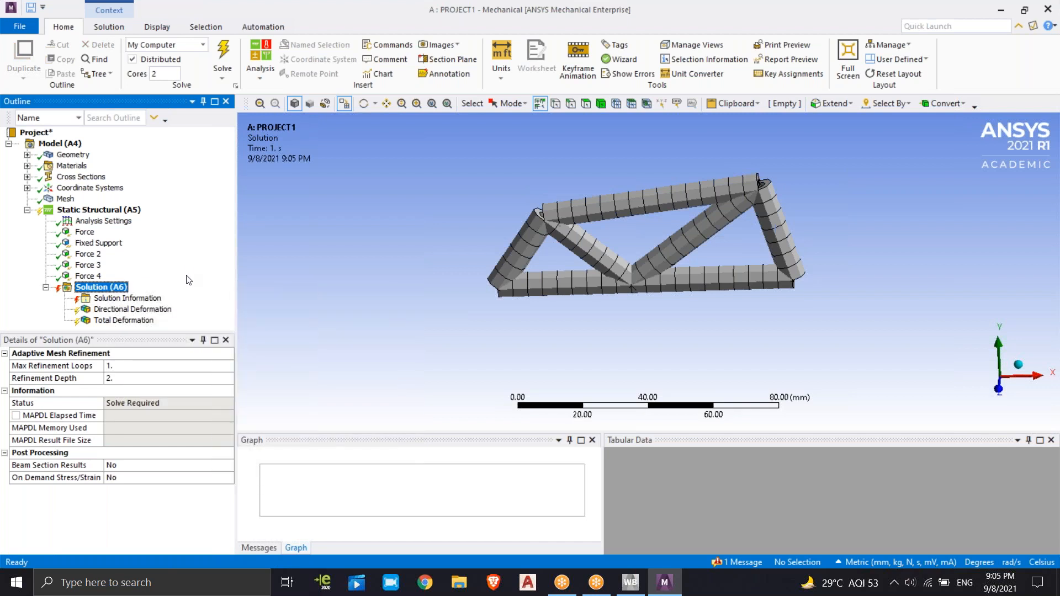
pyautogui.click(223, 55)
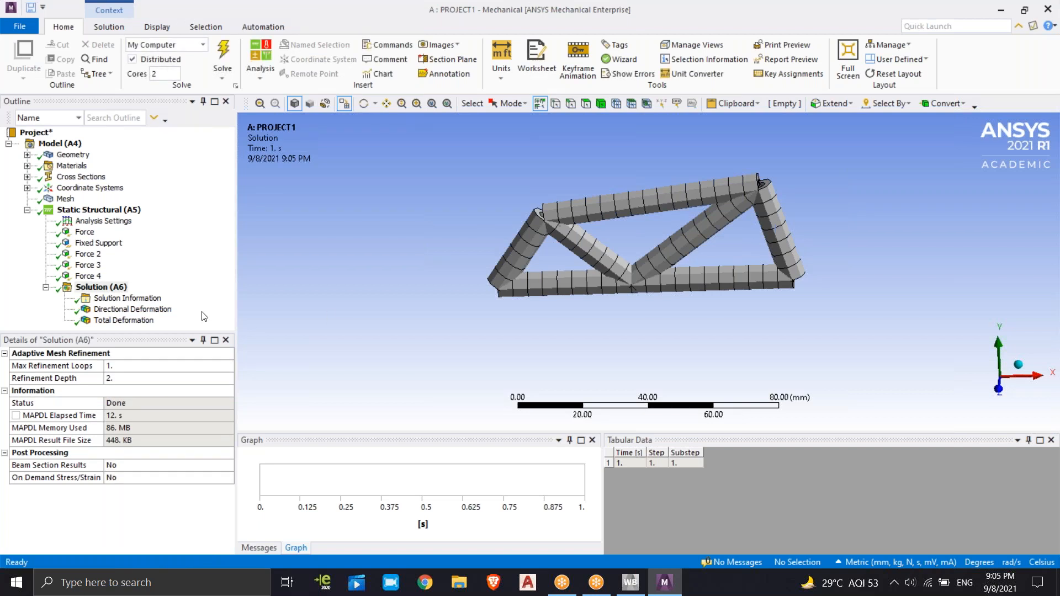
# Examine the Directional Deformation and Total Deformation contour plots on the truss
pyautogui.click(132, 309)
pyautogui.moveTo(848, 231); pyautogui.dragTo(919, 187)
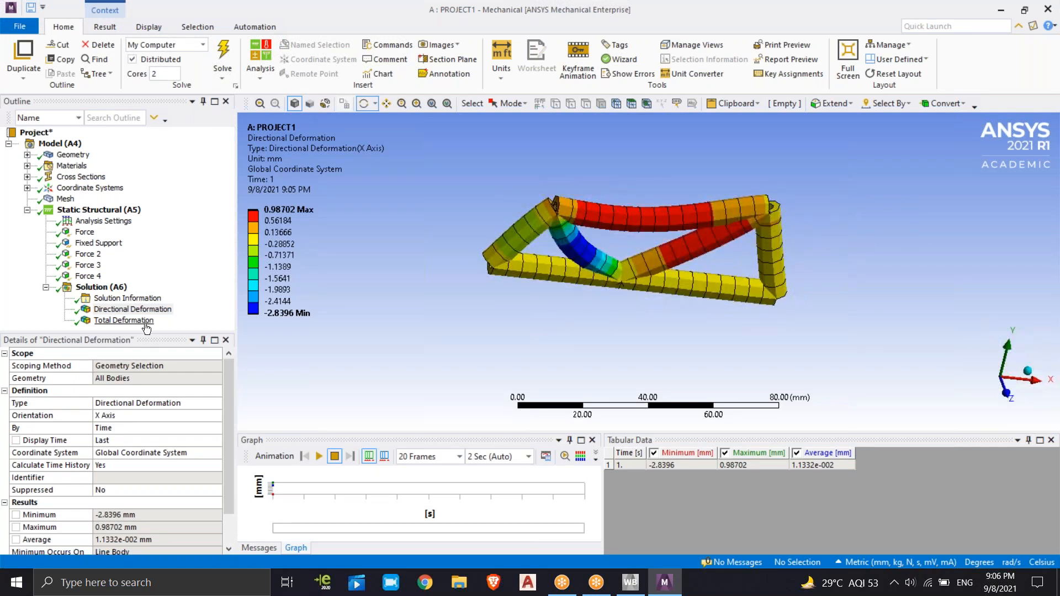
pyautogui.click(123, 321)
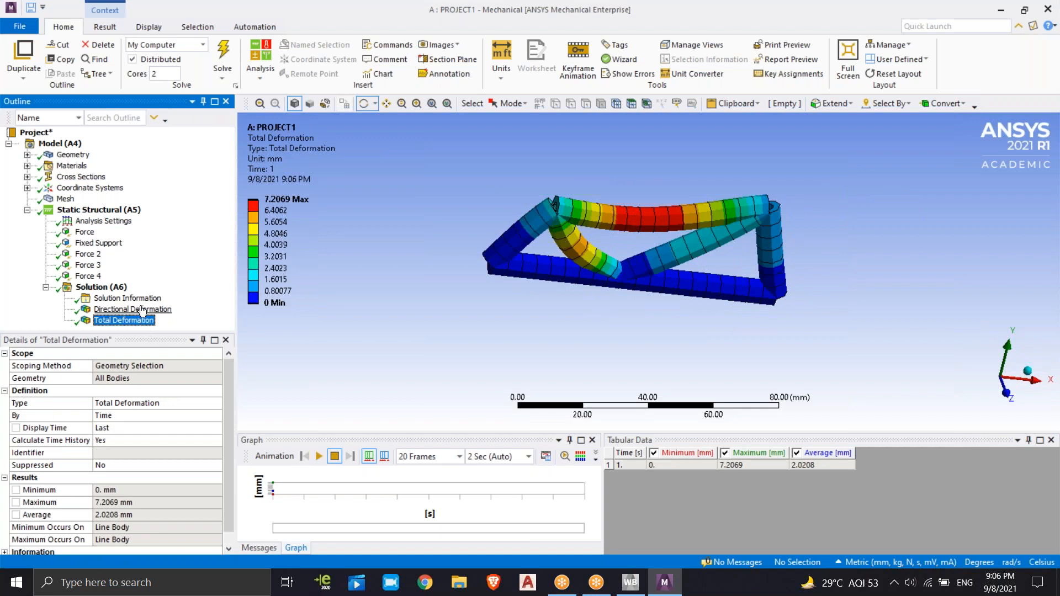
pyautogui.click(142, 310)
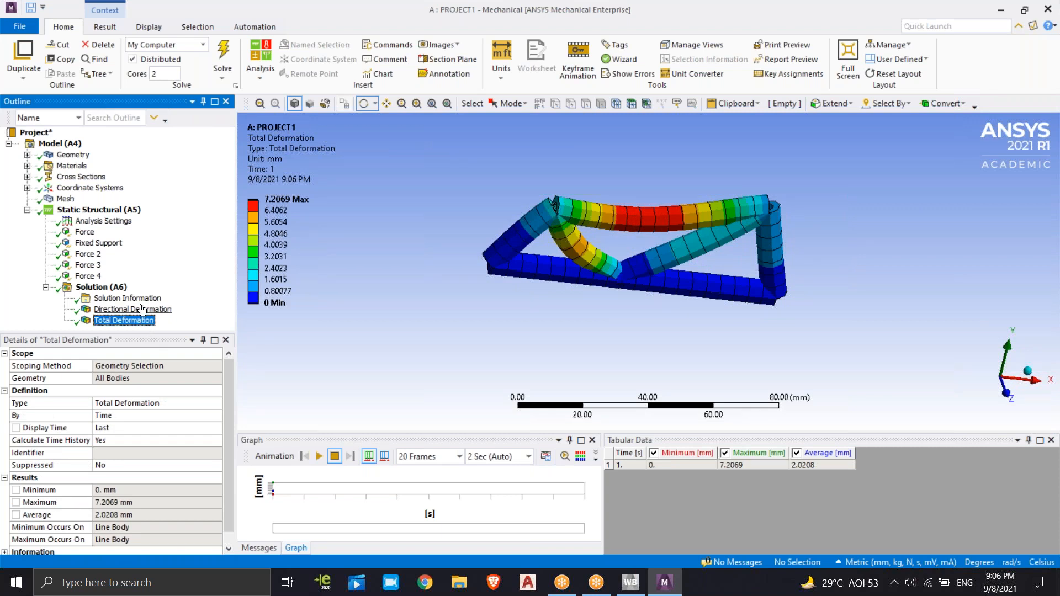
# Insert a Beam Tool under Solution for all line bodies
pyautogui.rightClick(118, 287)
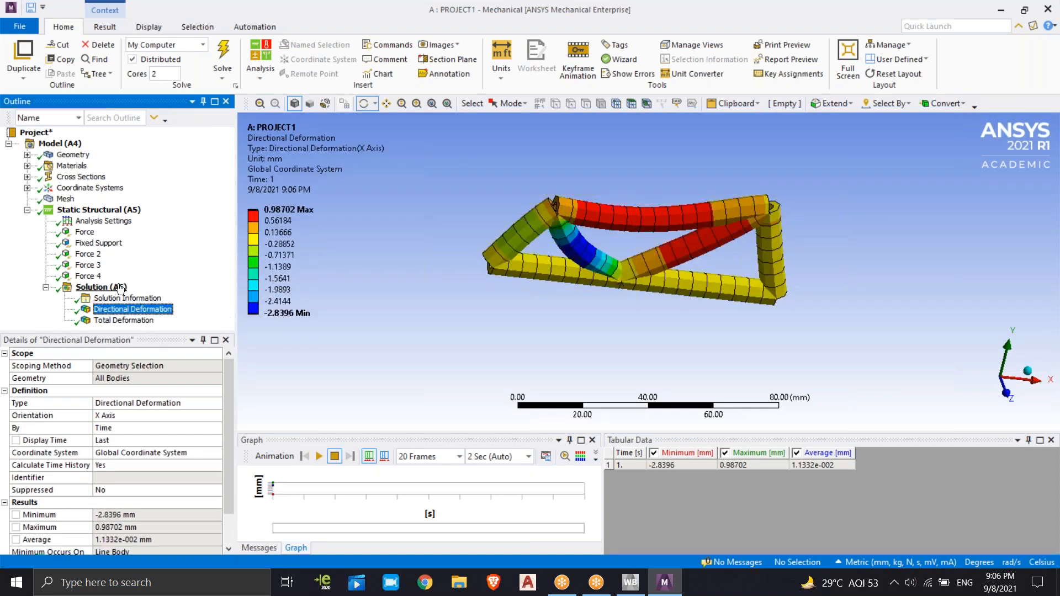
pyautogui.moveTo(169, 291)
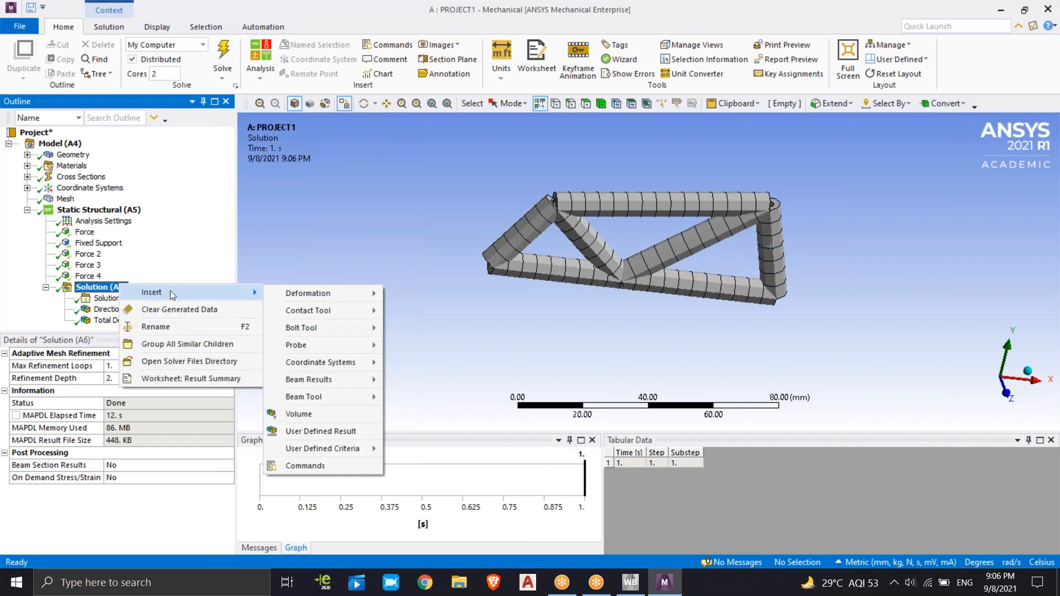
pyautogui.moveTo(308, 396)
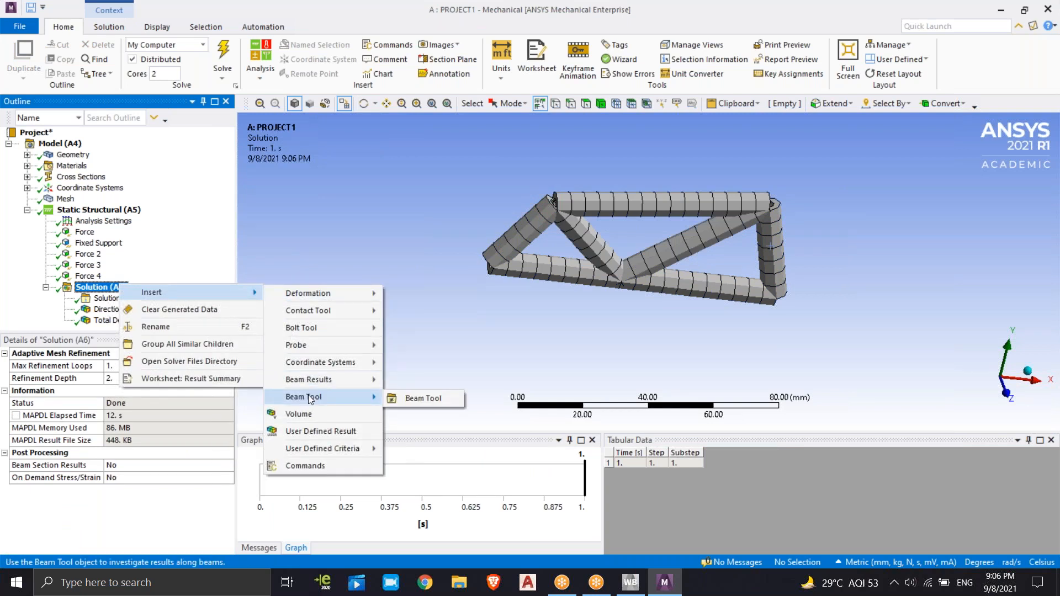
pyautogui.click(433, 397)
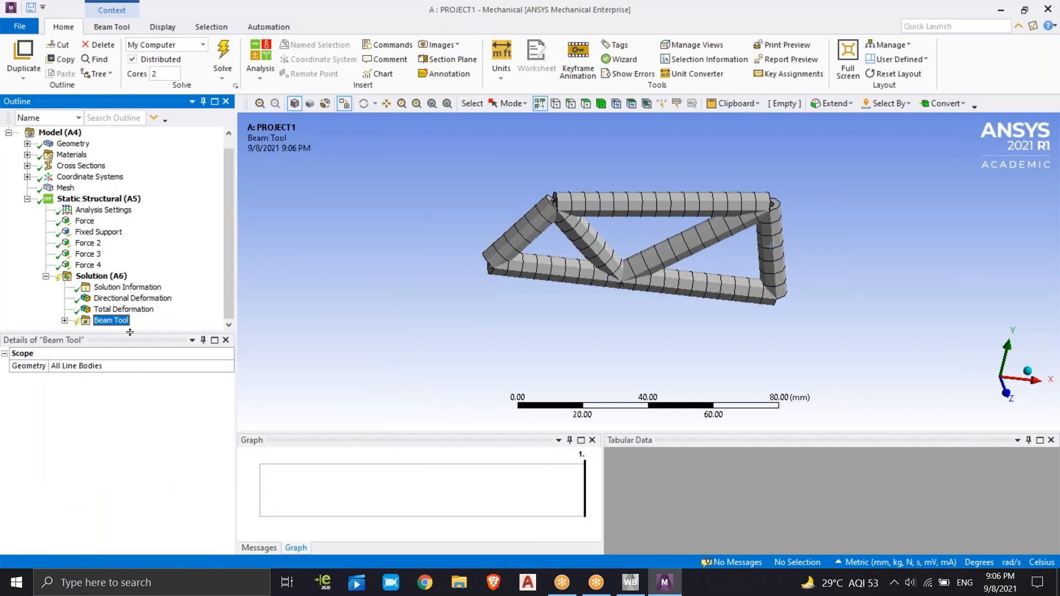
pyautogui.click(126, 277)
pyautogui.rightClick(126, 279)
pyautogui.moveTo(168, 282)
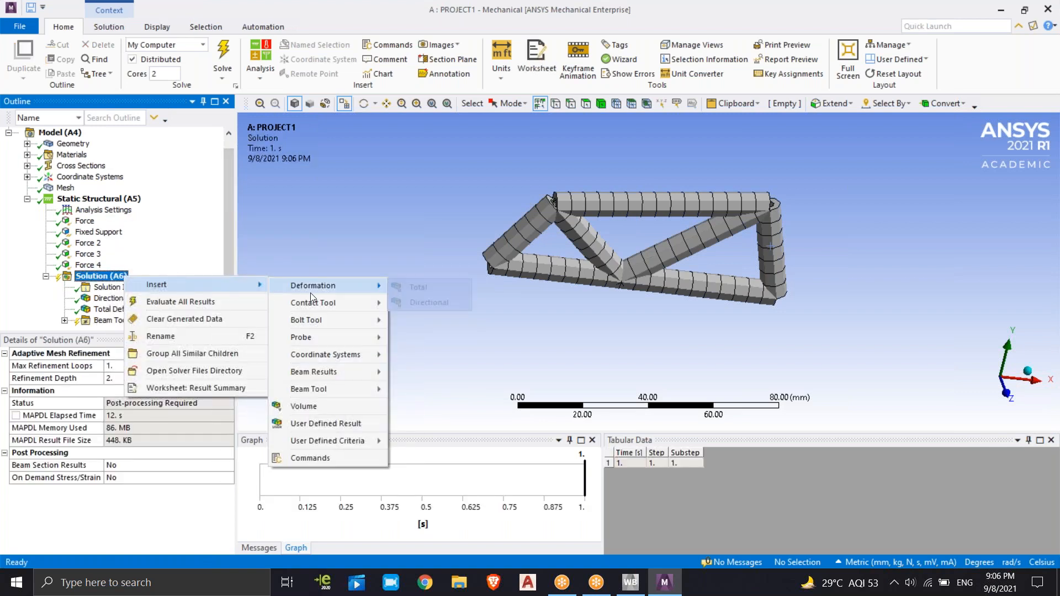
pyautogui.moveTo(323, 377)
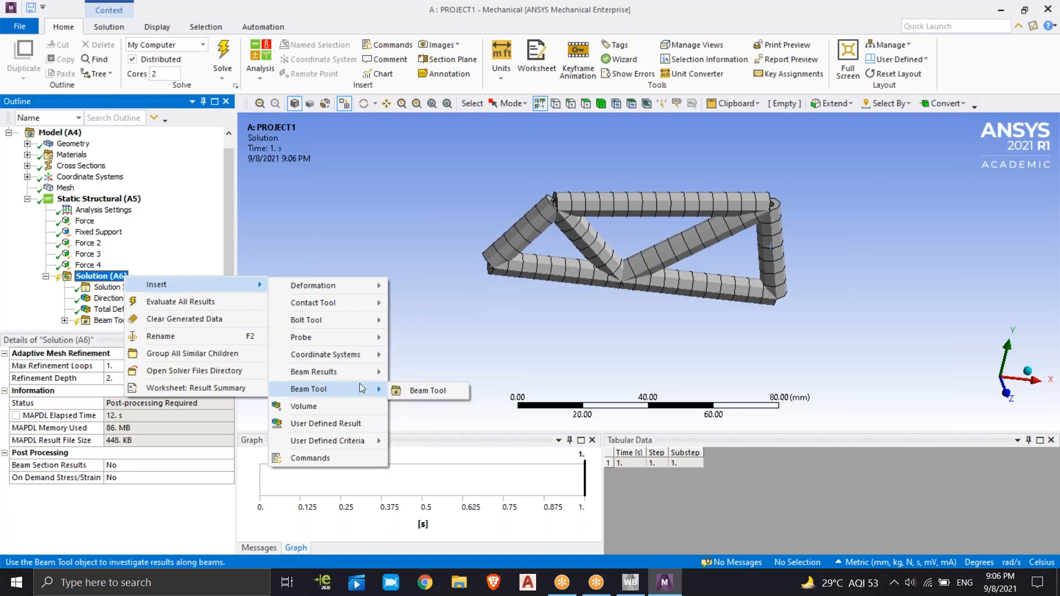
pyautogui.click(205, 266)
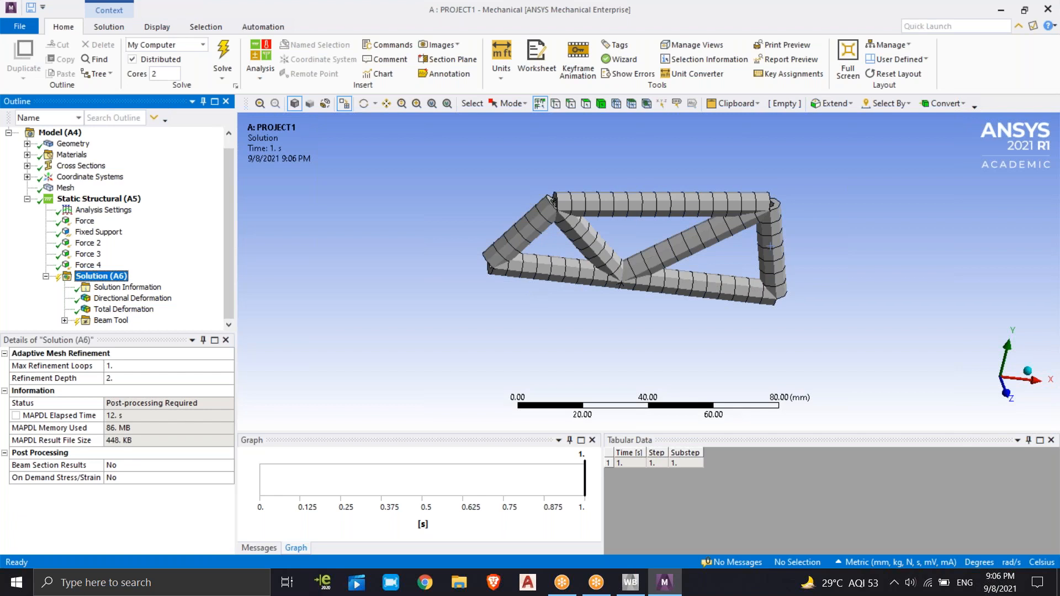
# Add a Total Deformation result inside the Beam Tool and solve to evaluate its results
pyautogui.click(111, 321)
pyautogui.rightClick(113, 323)
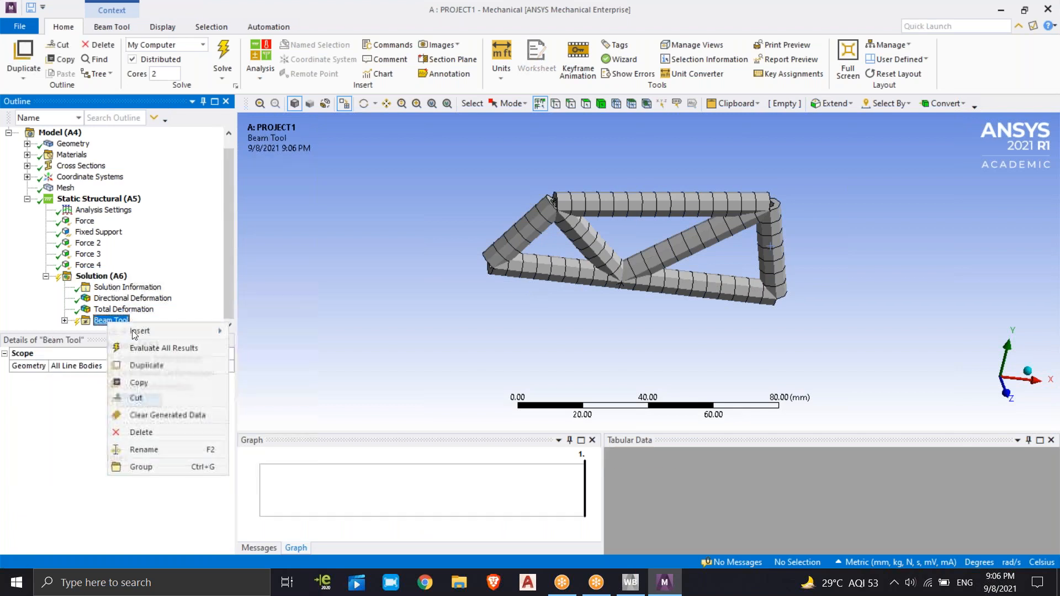
pyautogui.moveTo(134, 330)
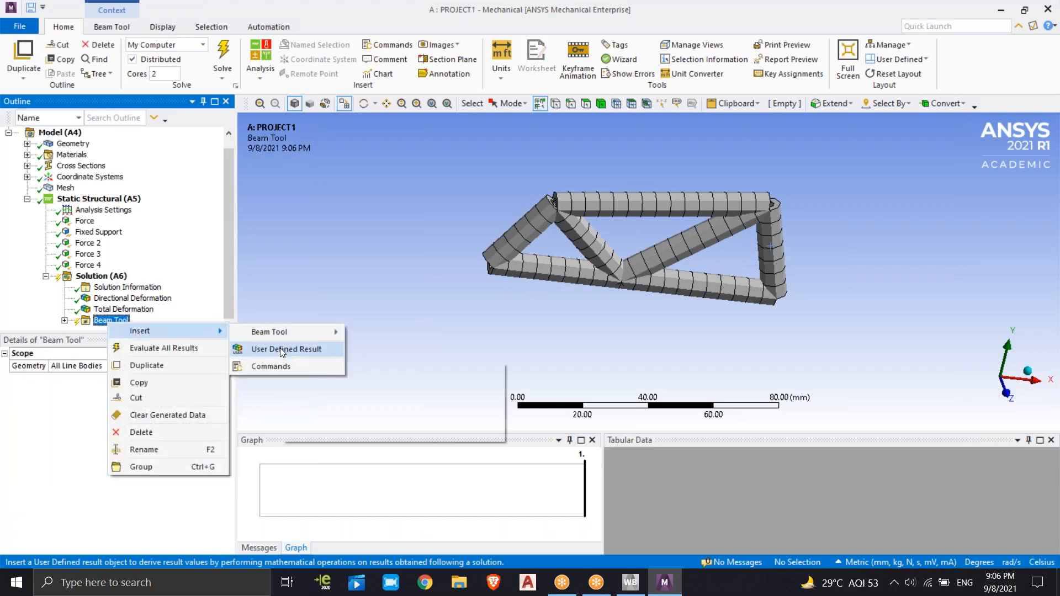
pyautogui.moveTo(282, 335)
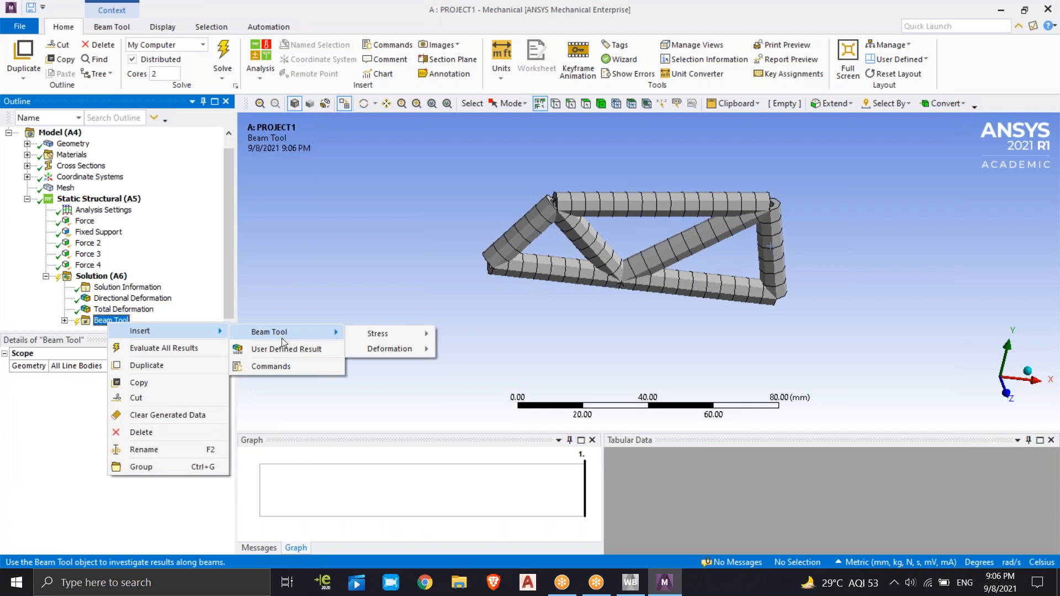
pyautogui.moveTo(408, 354)
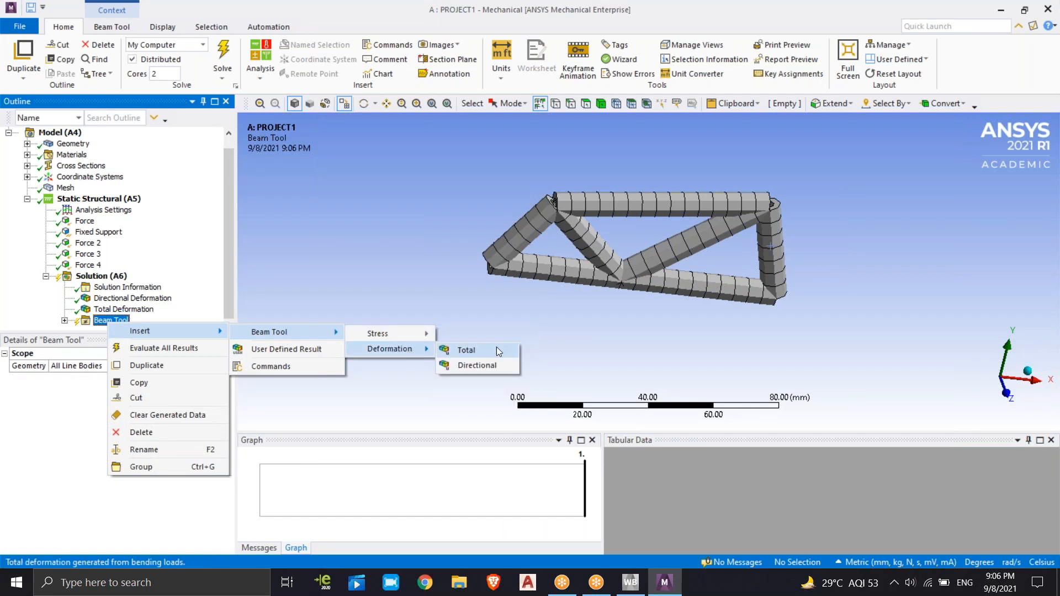
pyautogui.click(475, 350)
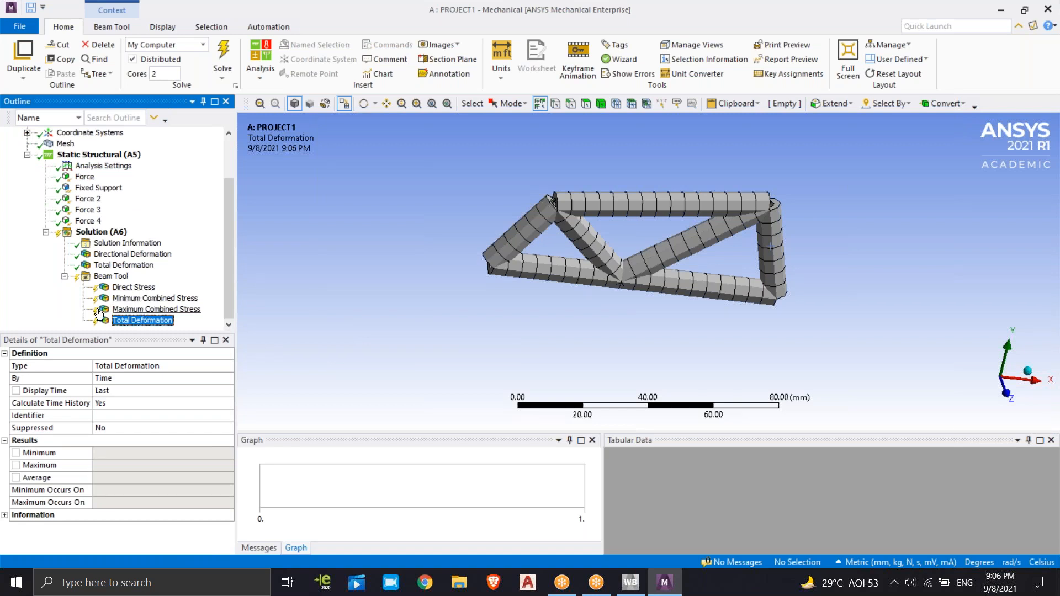
pyautogui.click(223, 58)
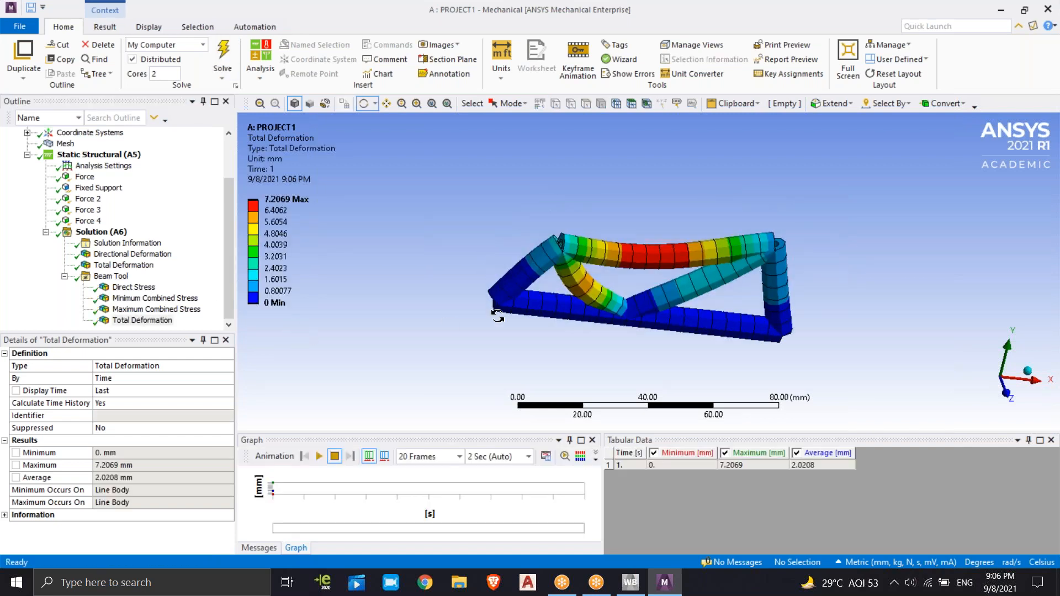
# Review the Beam Tool's Minimum Combined Stress and Total Deformation plots against the solution's Directional and Total Deformation
pyautogui.click(157, 301)
pyautogui.click(155, 321)
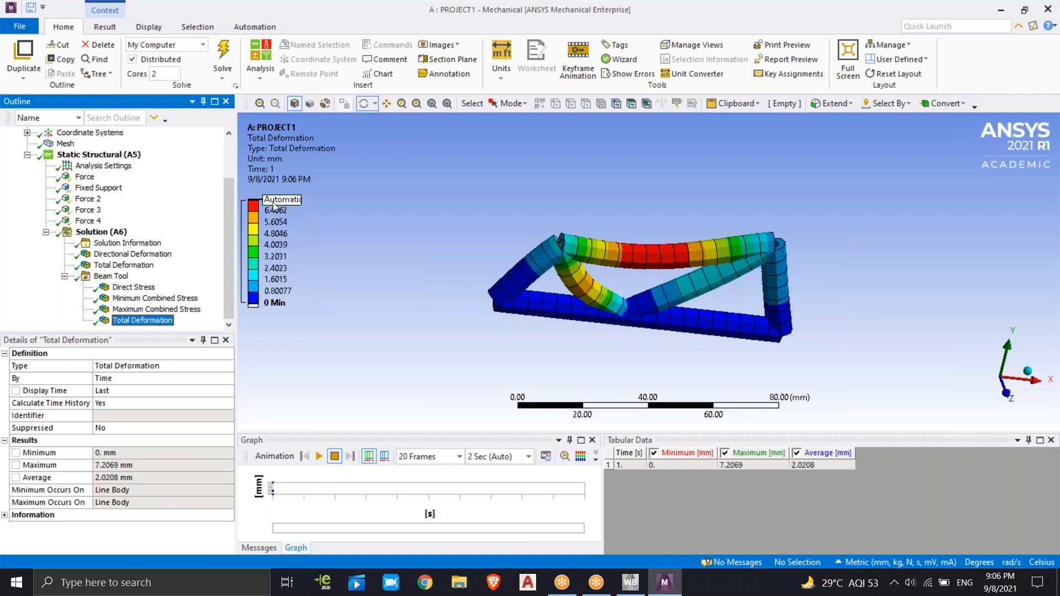
pyautogui.click(131, 255)
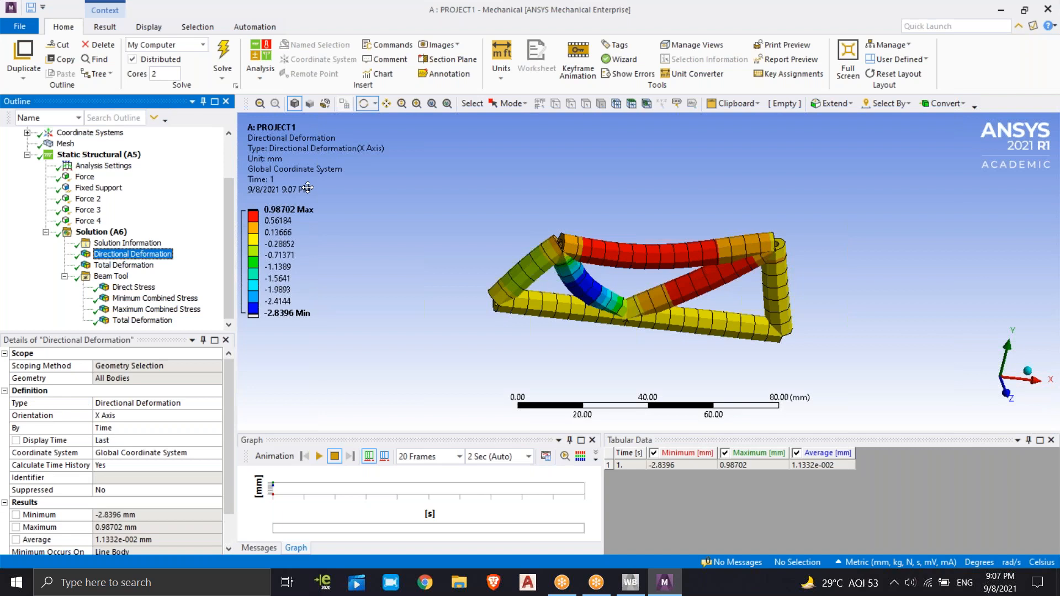
pyautogui.click(117, 266)
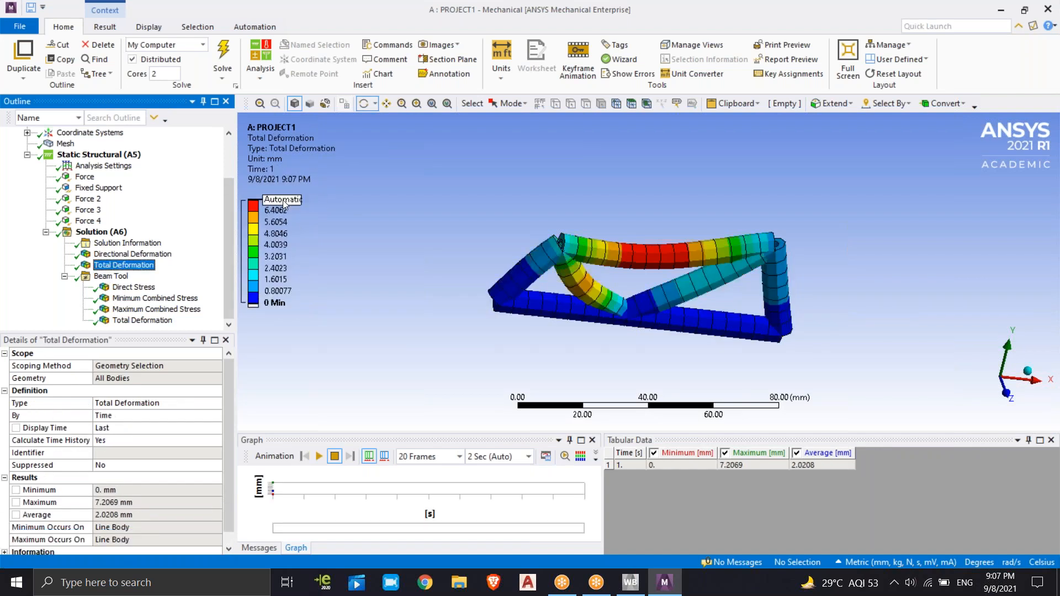
pyautogui.click(140, 321)
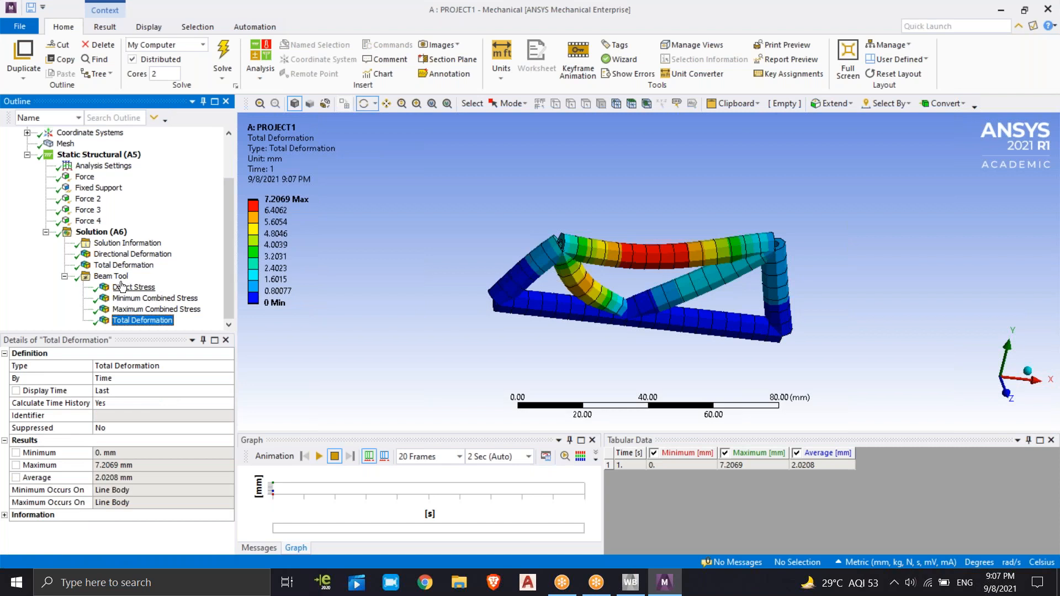
pyautogui.rightClick(127, 276)
pyautogui.moveTo(172, 286)
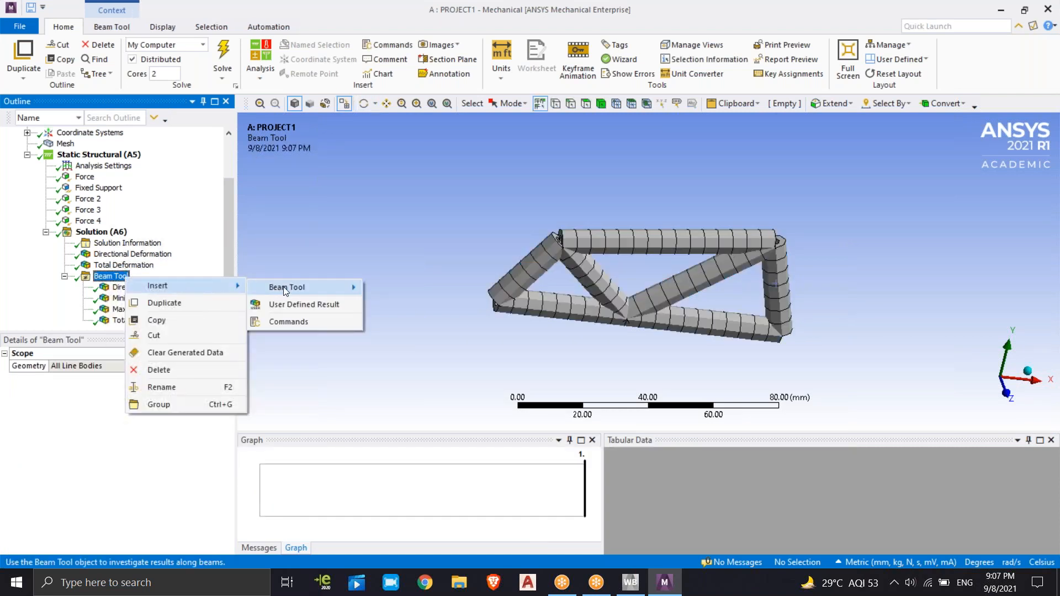
pyautogui.click(285, 247)
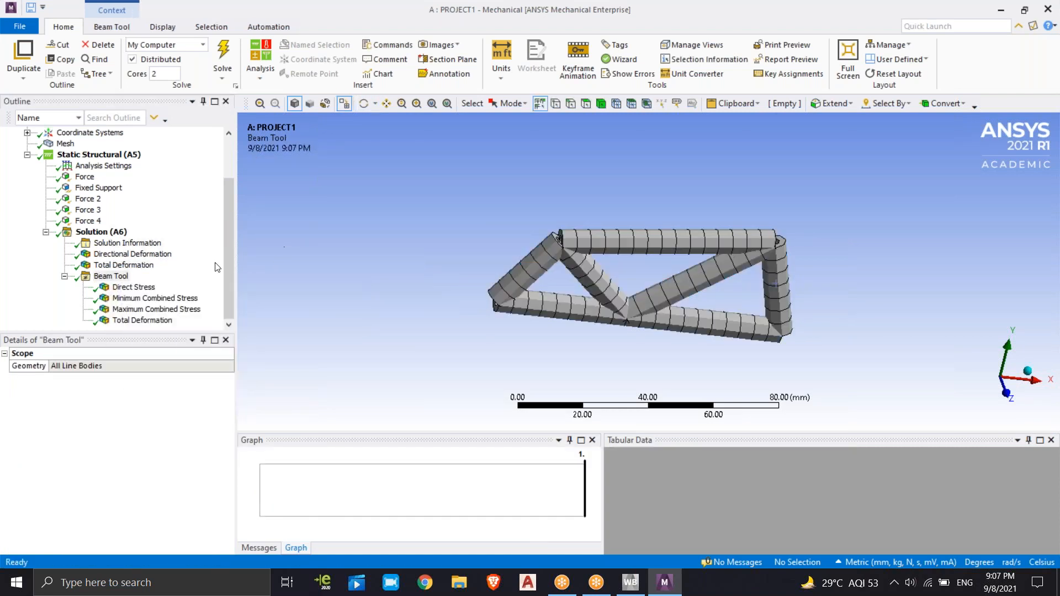
pyautogui.click(109, 277)
pyautogui.rightClick(109, 279)
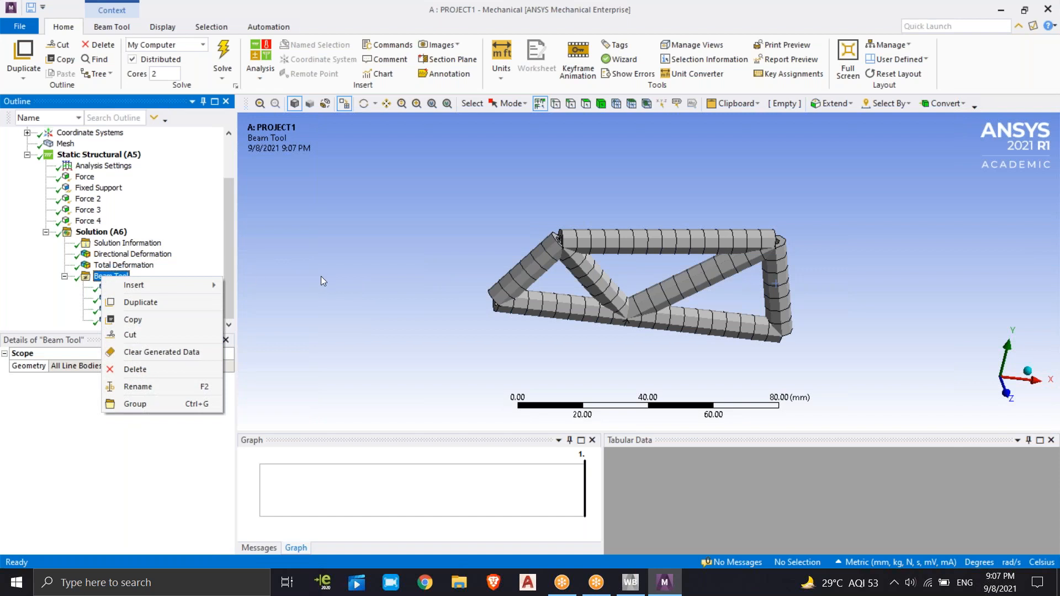
pyautogui.click(296, 291)
pyautogui.click(124, 277)
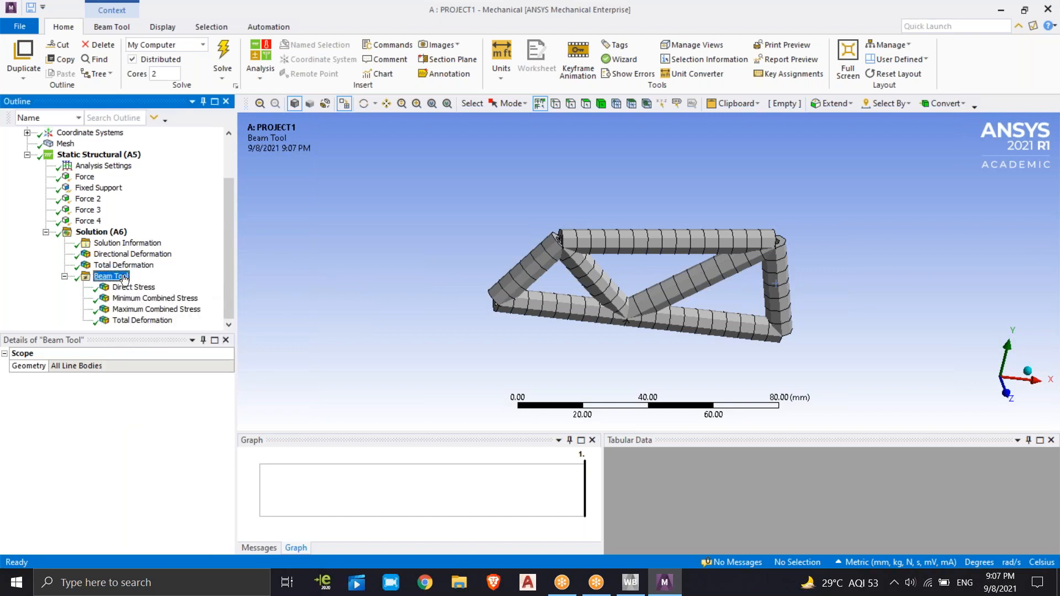
pyautogui.rightClick(124, 277)
pyautogui.moveTo(155, 284)
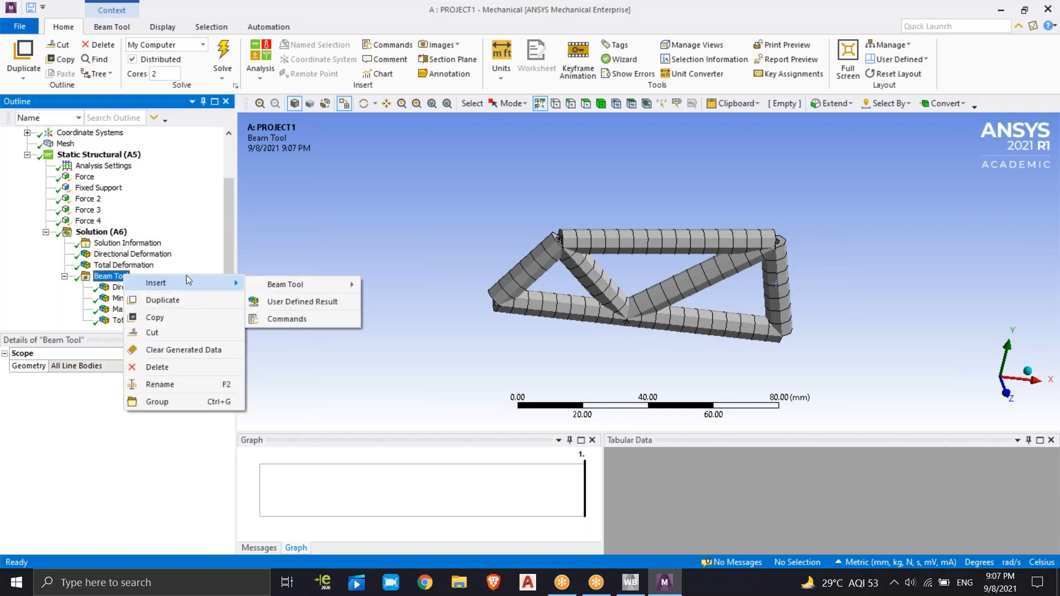
pyautogui.click(299, 265)
# Insert a Total Bending Moment beam result under Solution for all line bodies and solve it
pyautogui.click(101, 232)
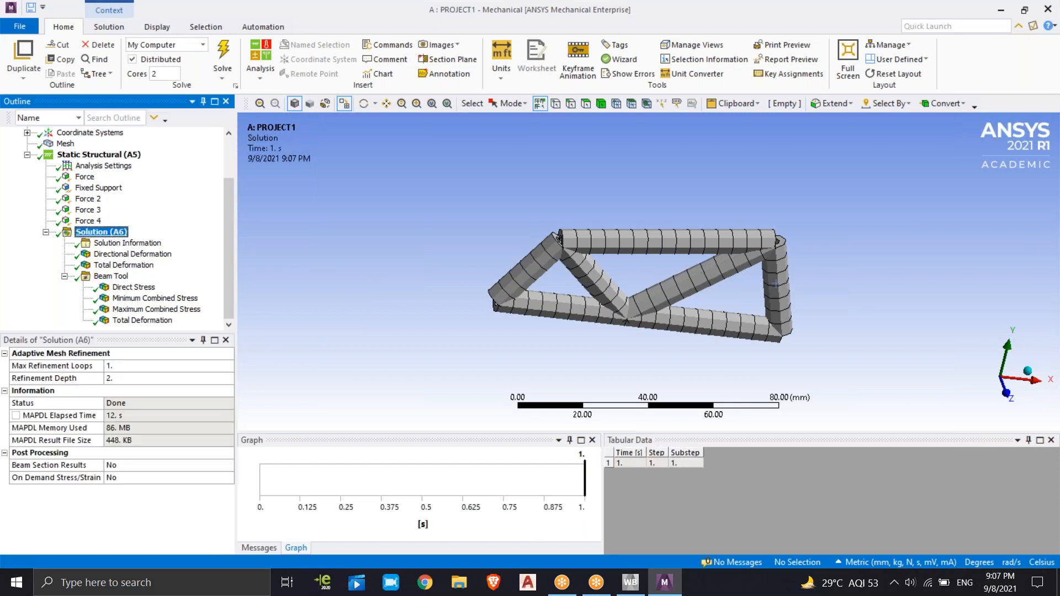
pyautogui.rightClick(116, 232)
pyautogui.moveTo(166, 238)
pyautogui.moveTo(329, 278)
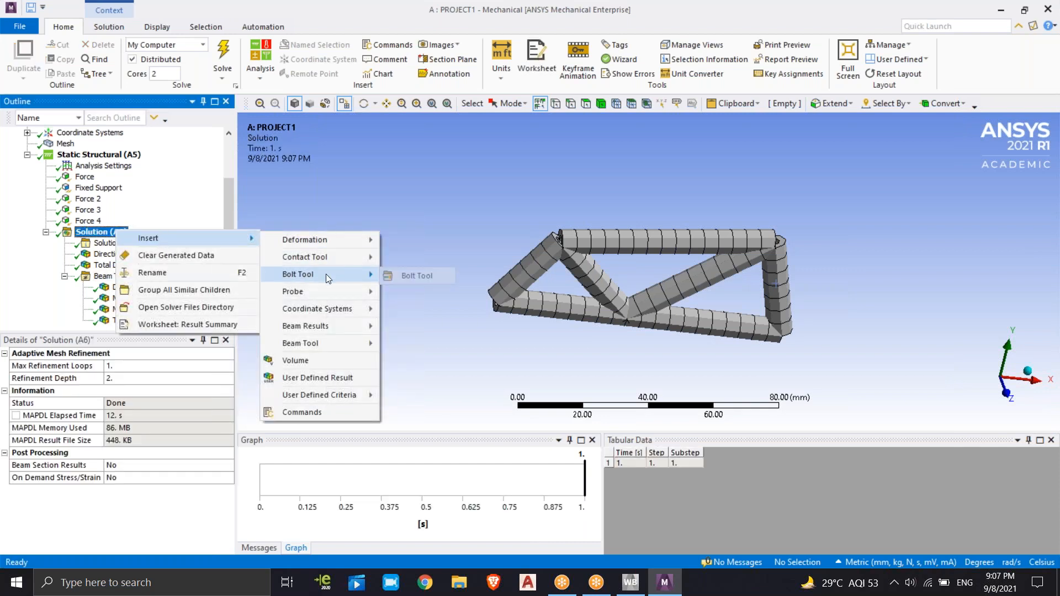
pyautogui.moveTo(319, 340)
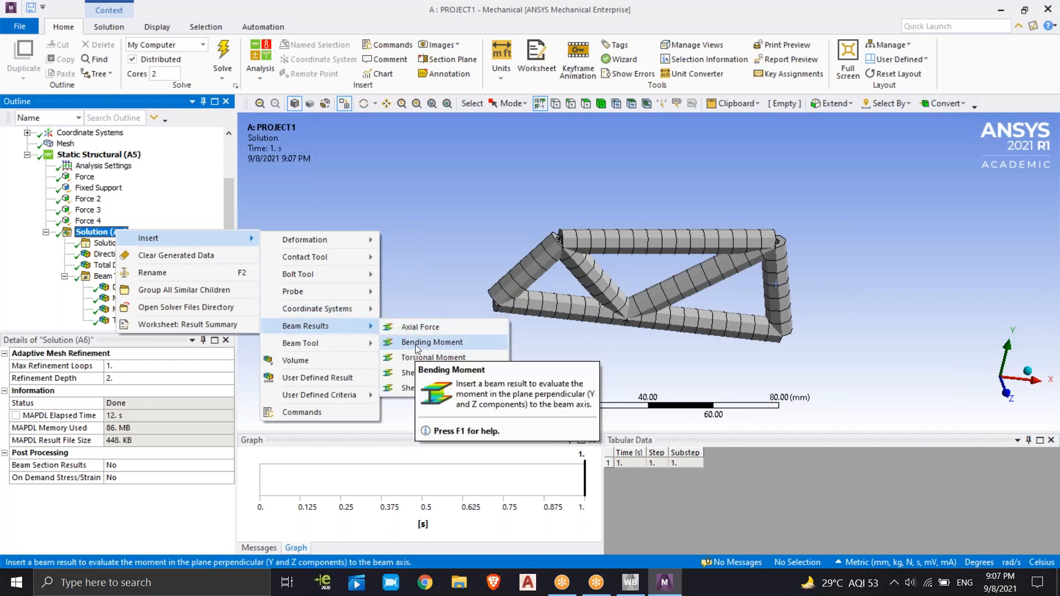
pyautogui.click(418, 343)
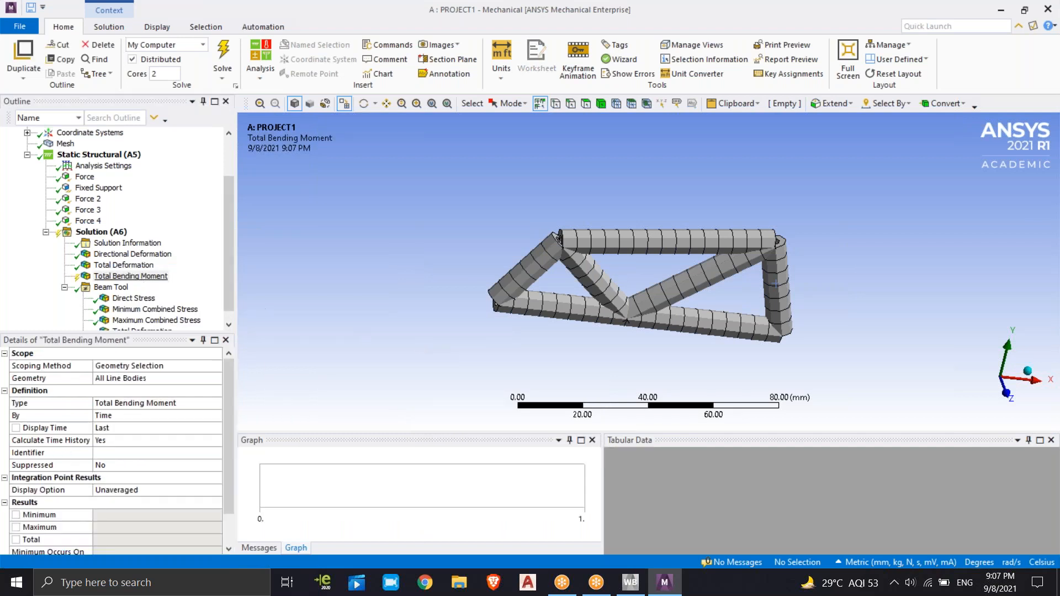
pyautogui.click(222, 56)
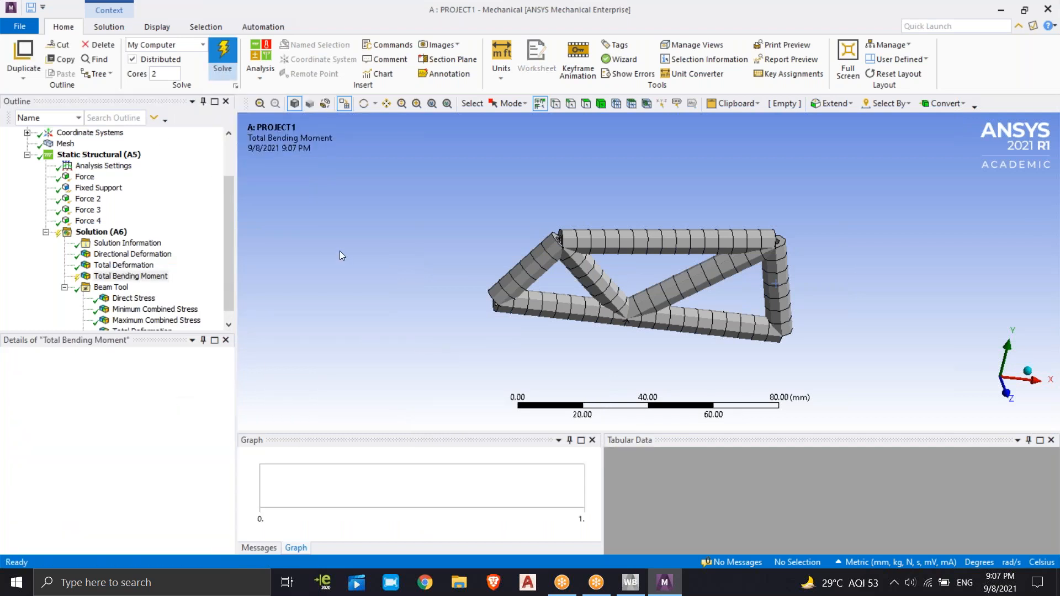
# Animate the Total Bending Moment and the Beam Tool's Direct Stress results, and examine the stress contours on the truss
pyautogui.click(154, 277)
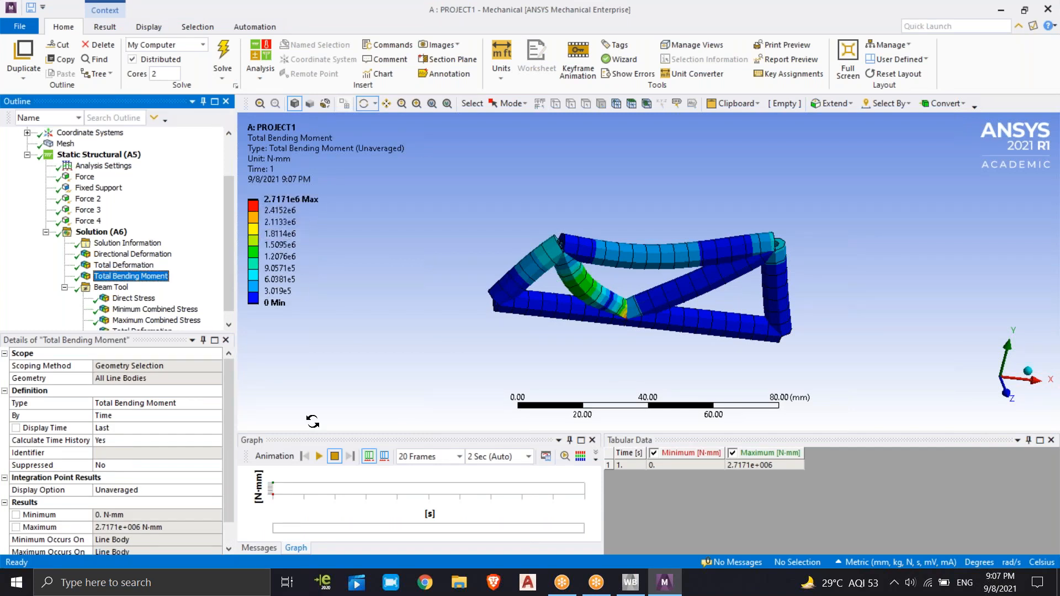
pyautogui.click(319, 456)
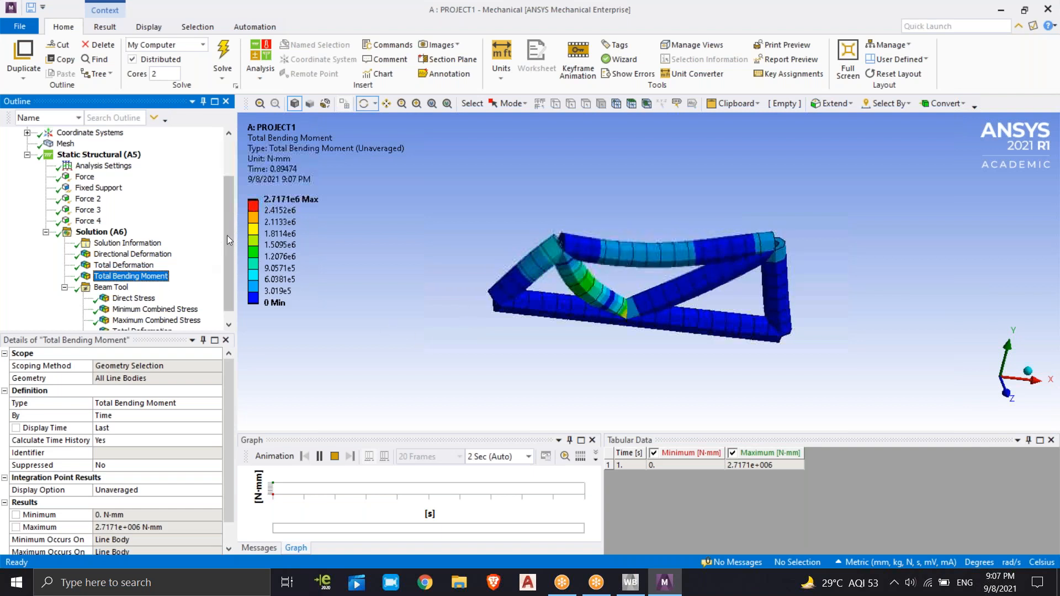
pyautogui.moveTo(227, 233); pyautogui.dragTo(230, 244)
pyautogui.click(133, 288)
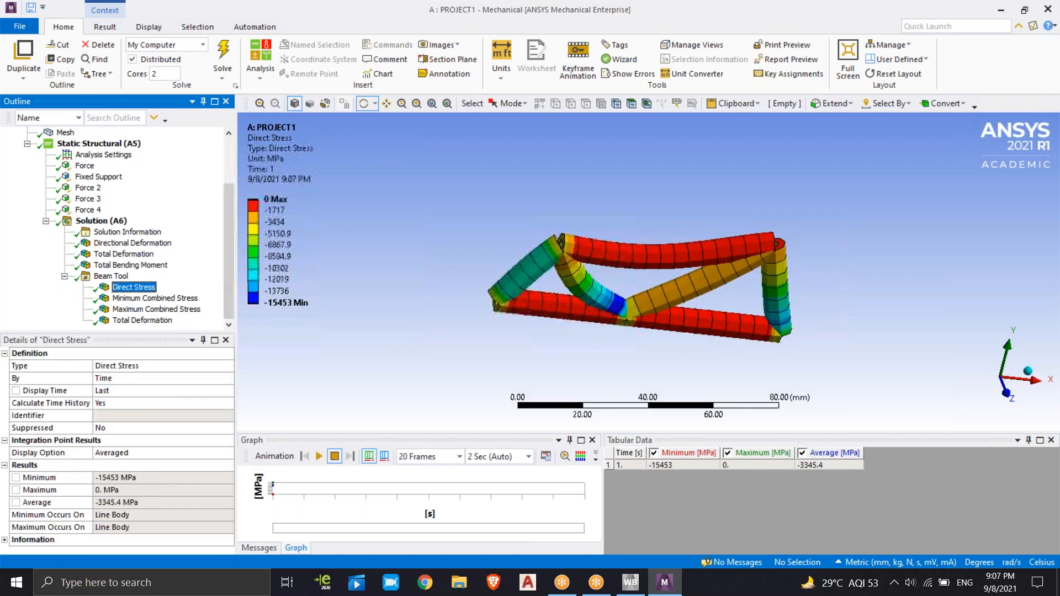
pyautogui.click(319, 457)
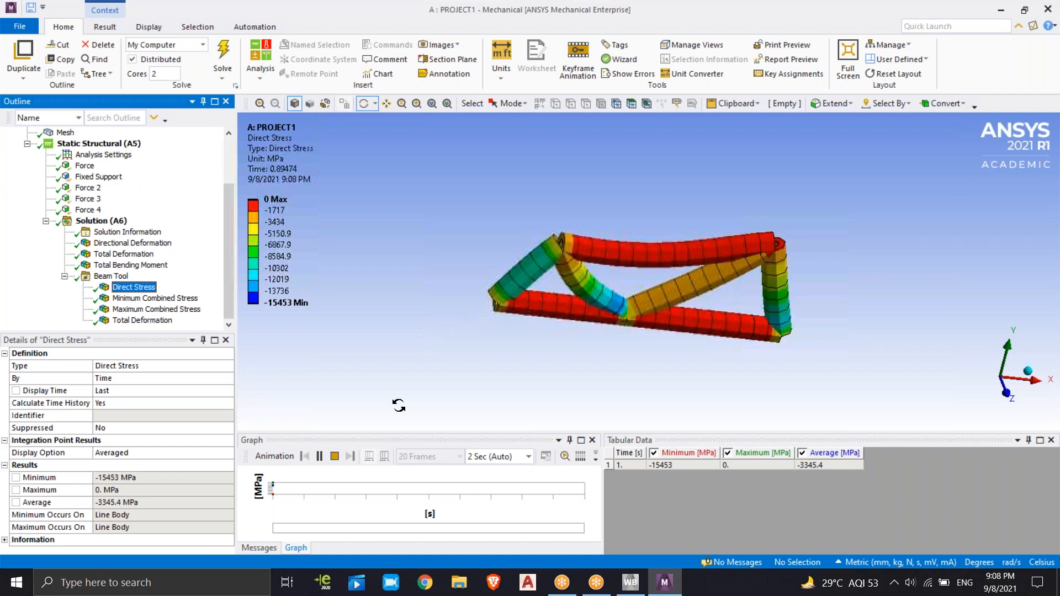
pyautogui.click(319, 456)
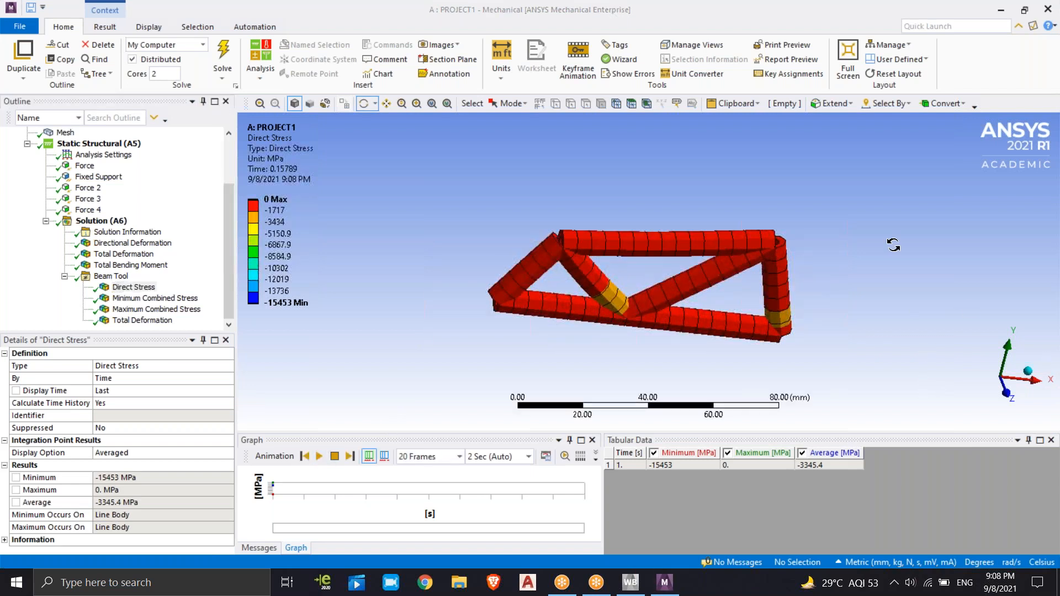
pyautogui.moveTo(890, 221); pyautogui.dragTo(892, 254)
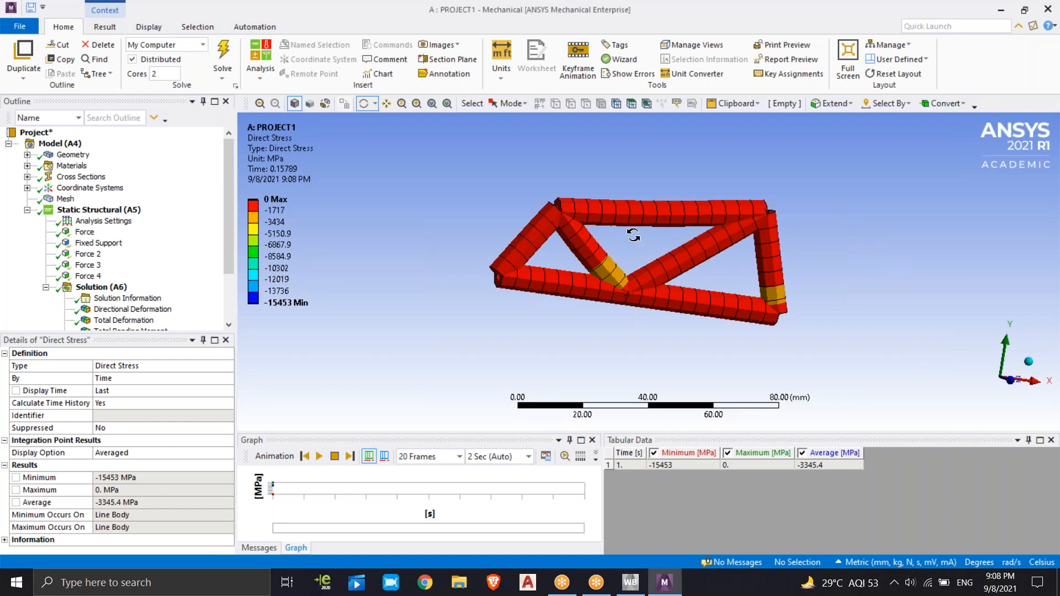
pyautogui.moveTo(850, 234); pyautogui.dragTo(886, 191)
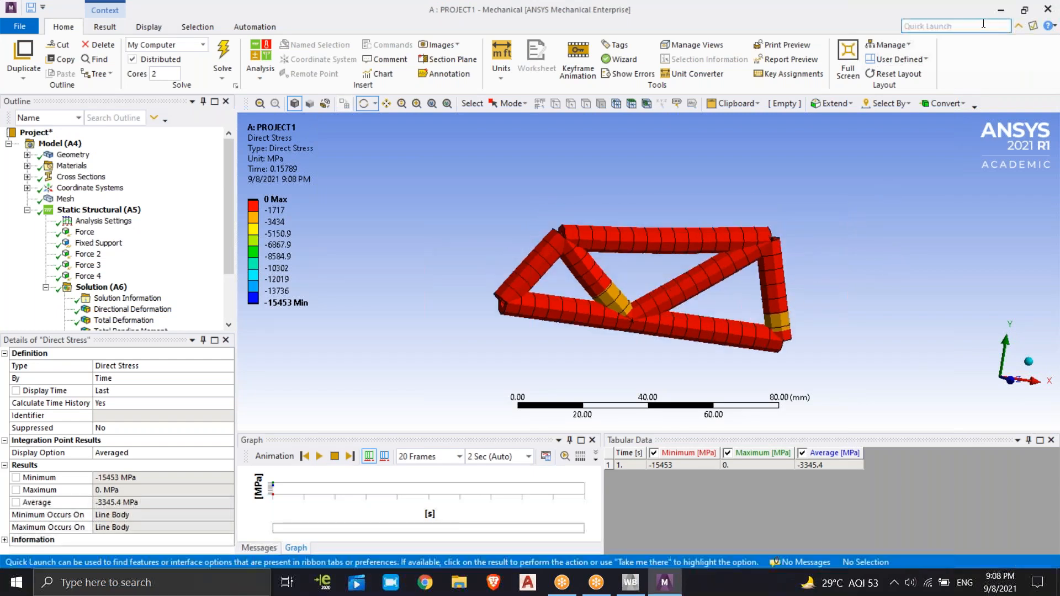
# Switch to the Workbench project window and open PROJECT1's Geometry cell in DesignModeler
pyautogui.click(1001, 11)
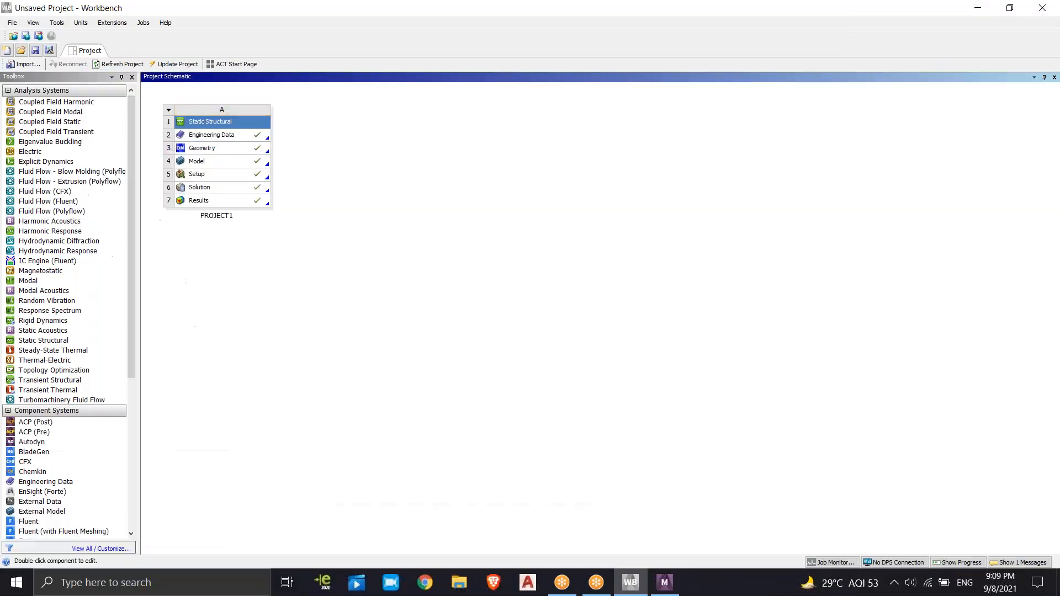
pyautogui.rightClick(237, 148)
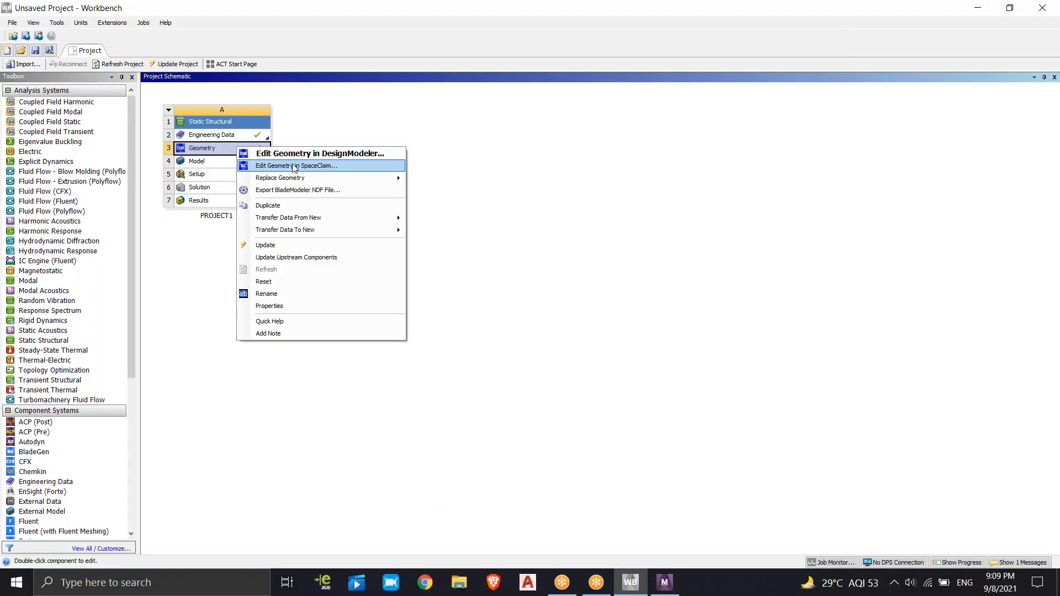
pyautogui.click(300, 155)
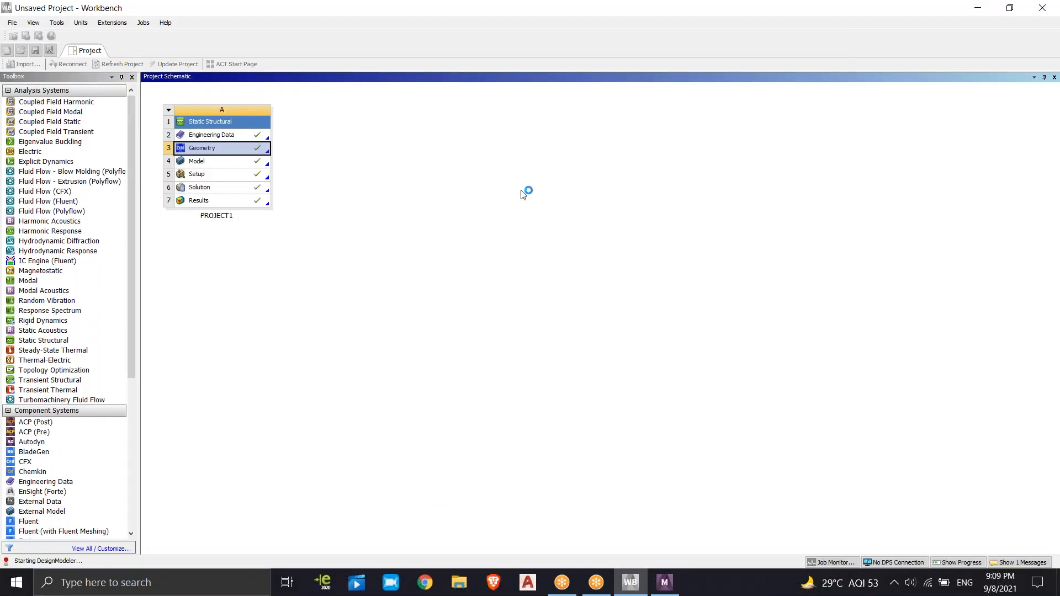
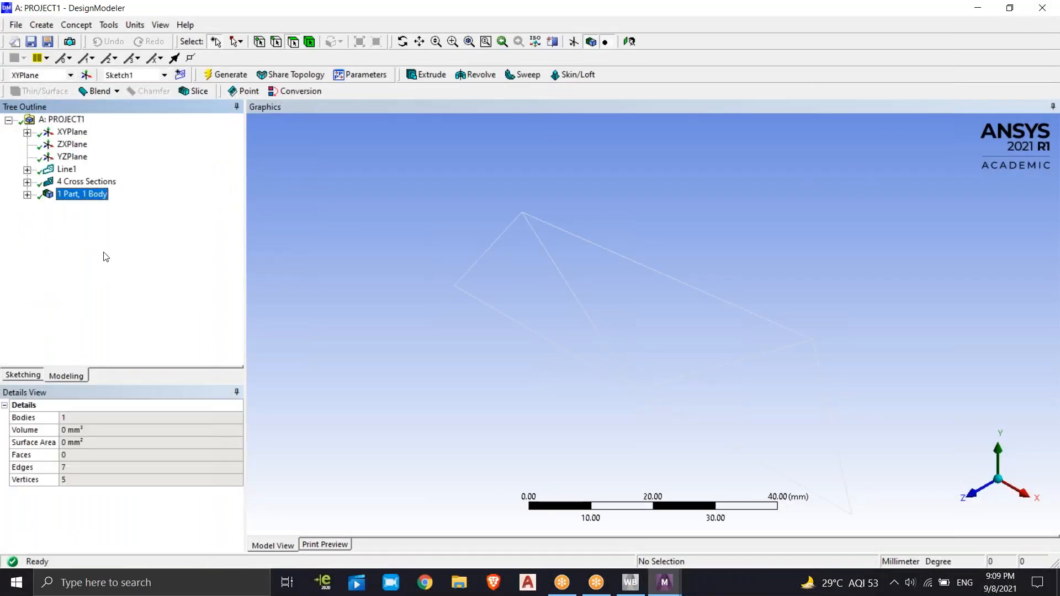
# Set the Line Body's cross section to Rect1 and regenerate the geometry
pyautogui.click(66, 197)
pyautogui.click(27, 195)
pyautogui.click(93, 206)
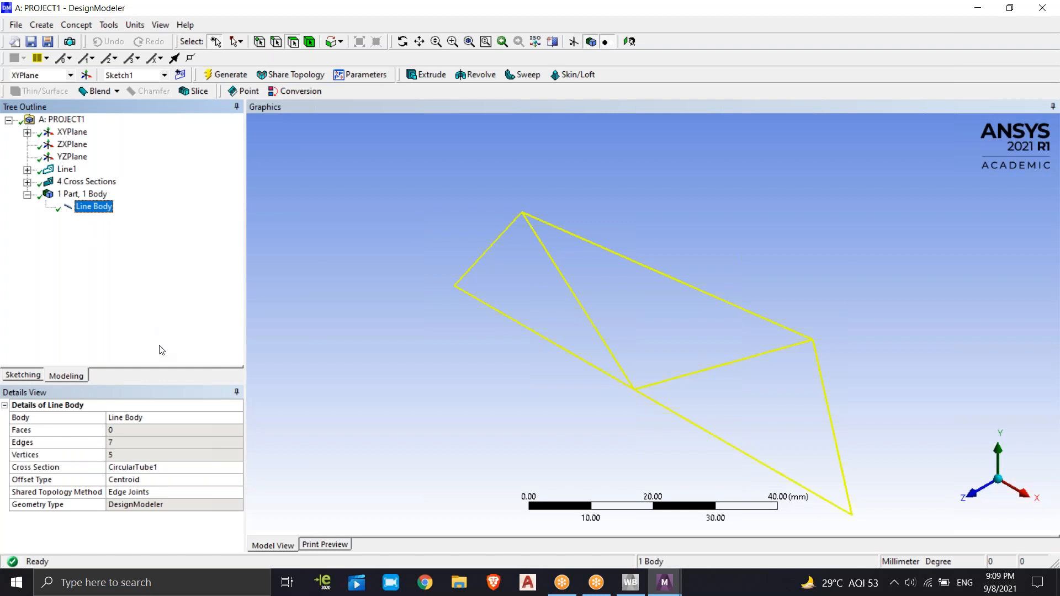
pyautogui.click(233, 468)
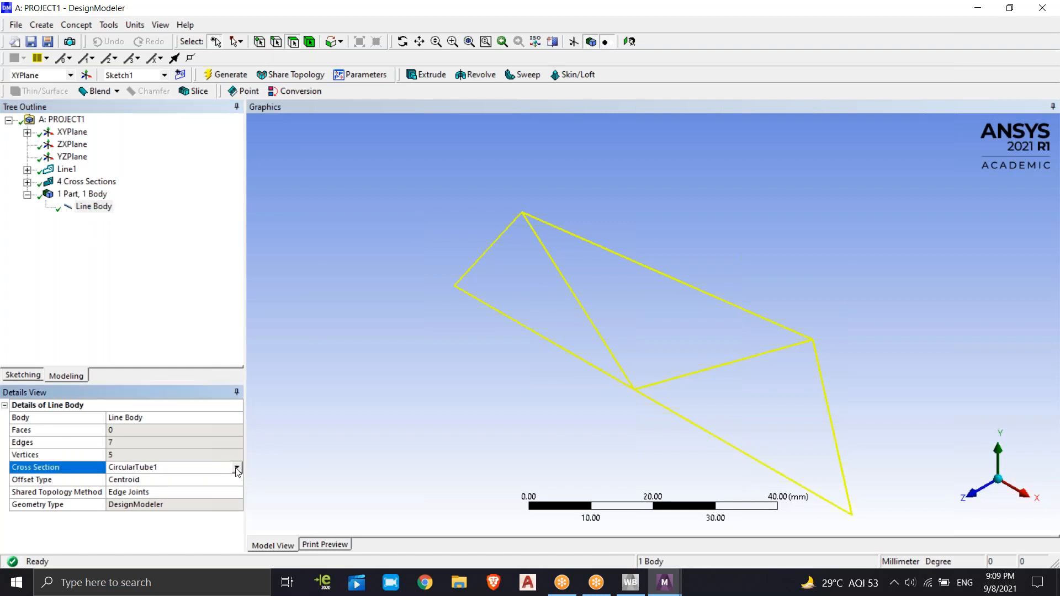
pyautogui.click(235, 469)
pyautogui.click(133, 492)
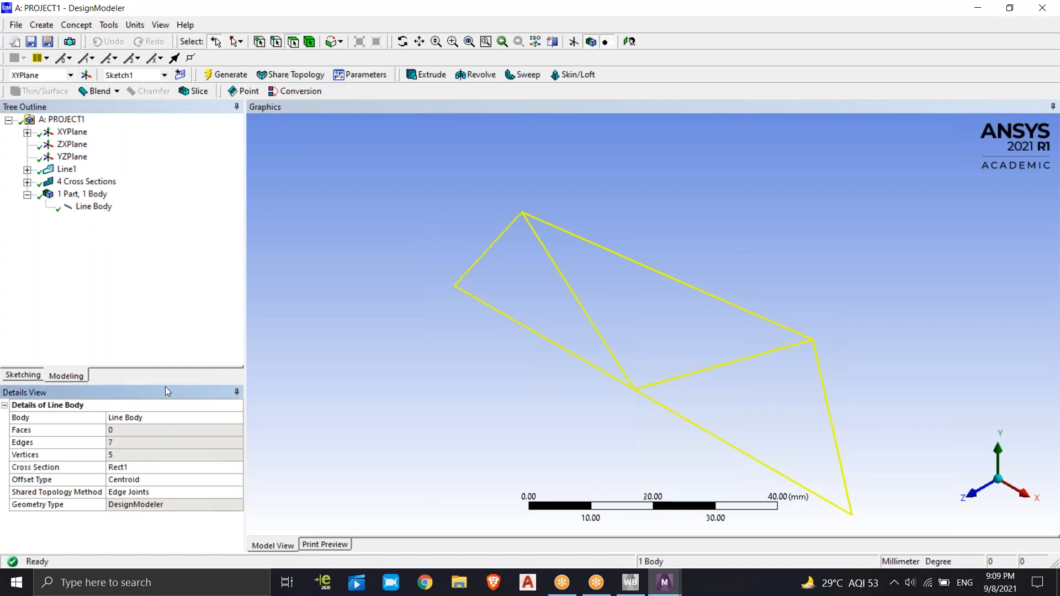
pyautogui.click(238, 76)
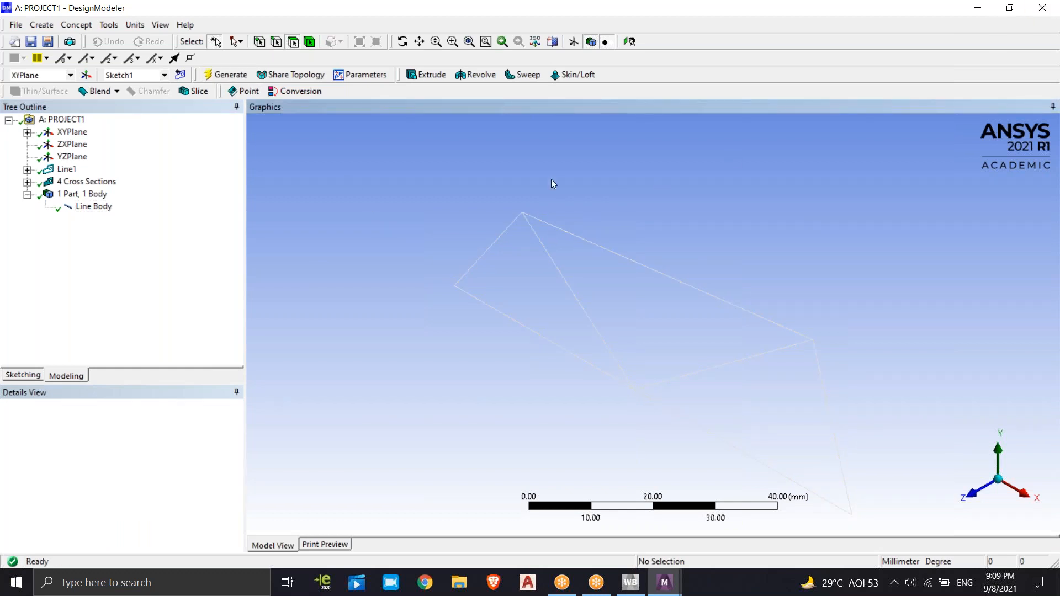
# Switch to the Workbench project window and reopen PROJECT1's Geometry cell in DesignModeler
pyautogui.hotkey('alt', 'Tab')
pyautogui.rightClick(230, 135)
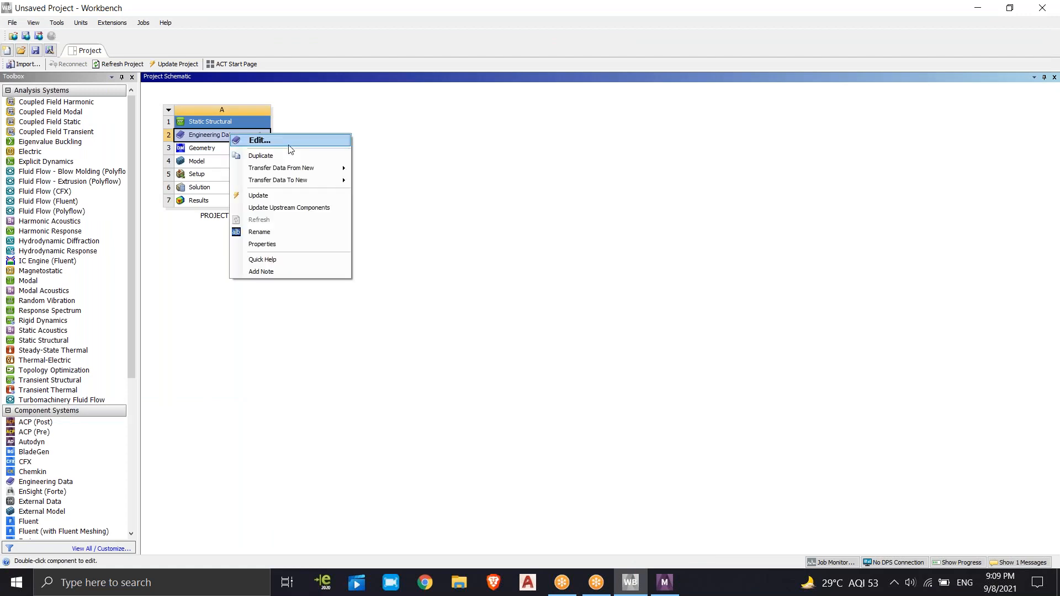
pyautogui.click(405, 190)
pyautogui.rightClick(211, 147)
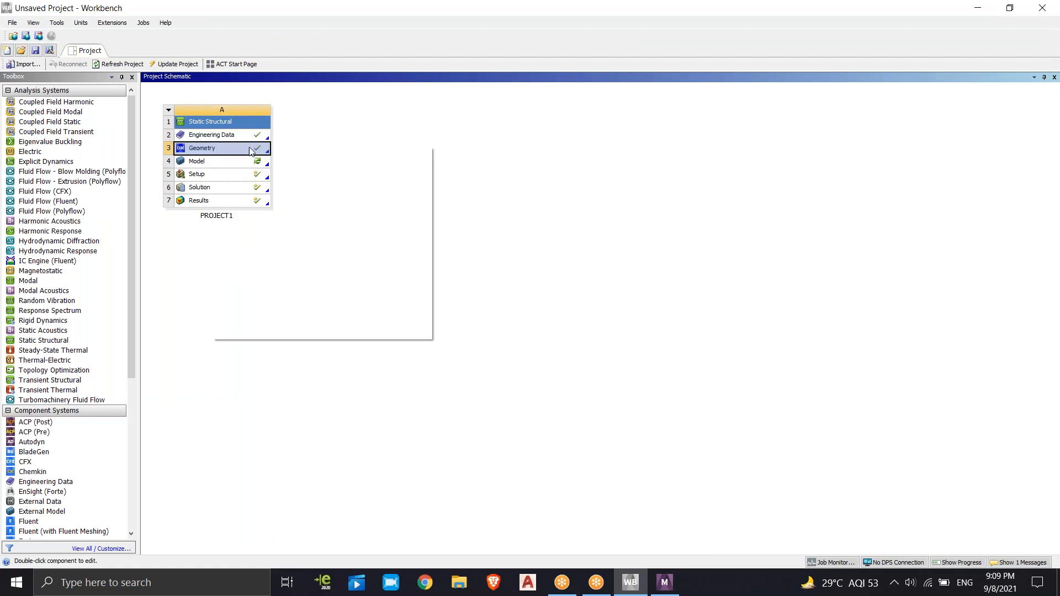
pyautogui.click(281, 153)
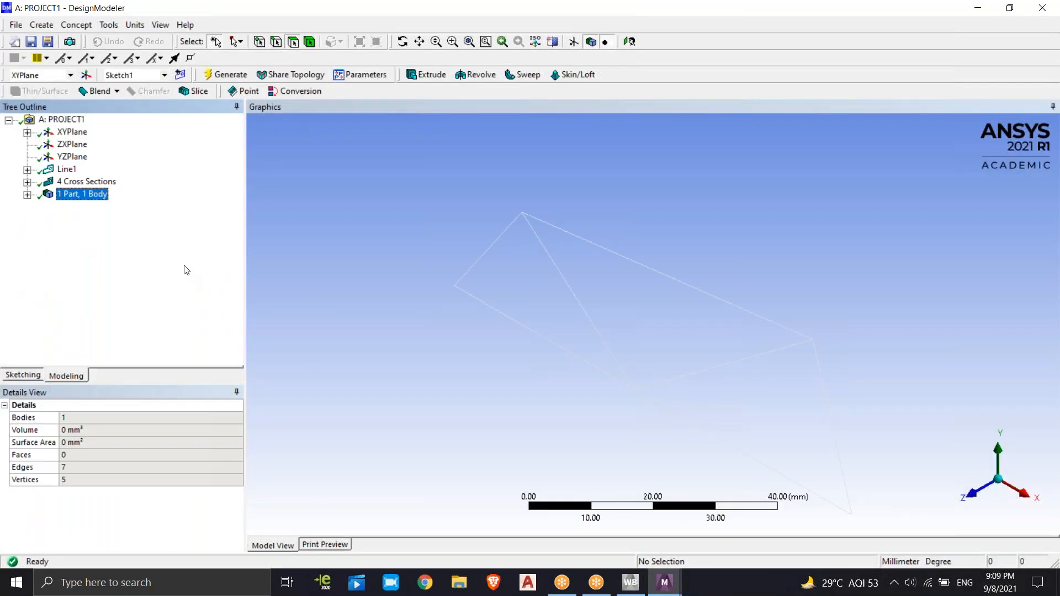
# Expand the model tree's XYPlane, 4 Cross Sections and part branches, and check the Line Body's assigned cross section
pyautogui.click(27, 132)
pyautogui.click(27, 132)
pyautogui.click(27, 194)
pyautogui.click(977, 7)
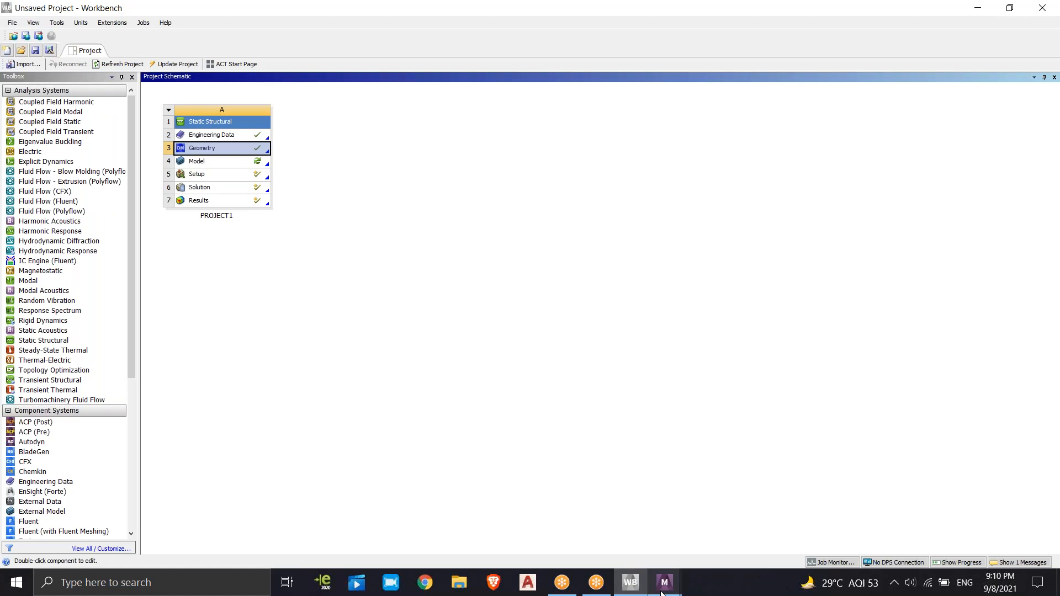
pyautogui.moveTo(664, 582)
pyautogui.click(717, 507)
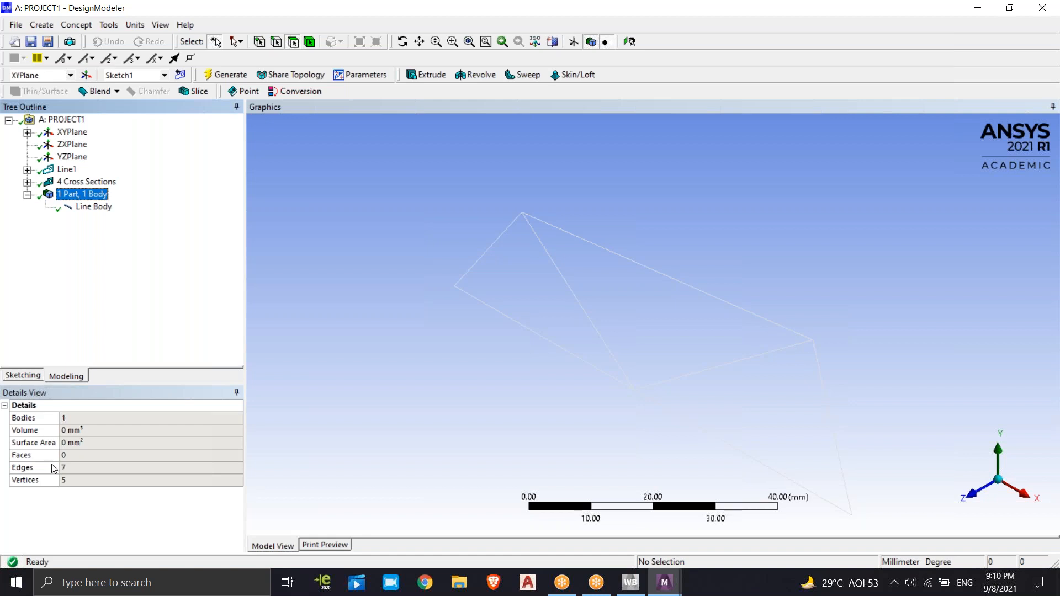
pyautogui.click(27, 182)
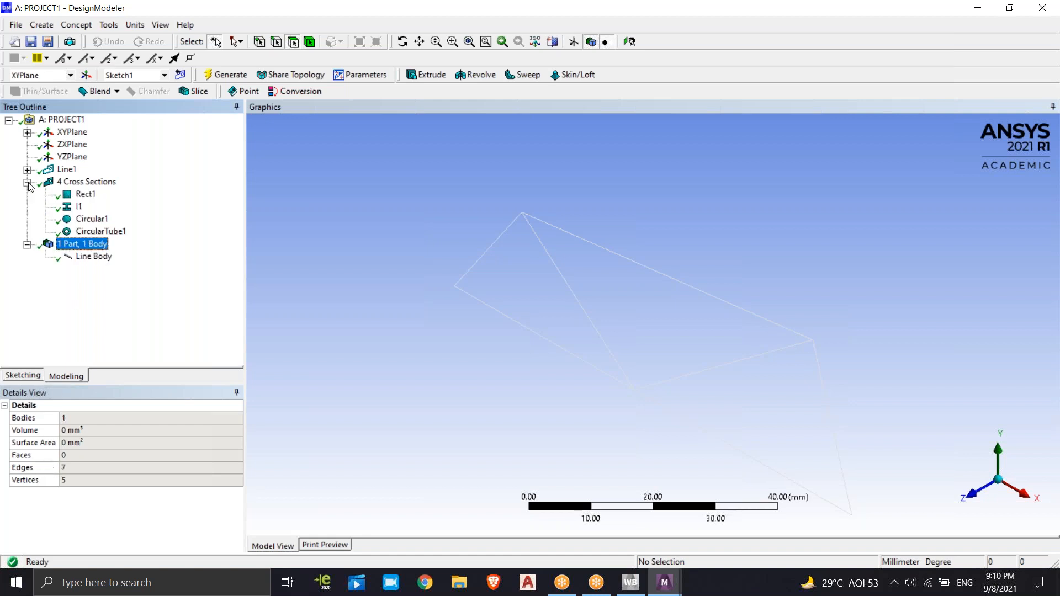
pyautogui.click(27, 132)
pyautogui.click(9, 121)
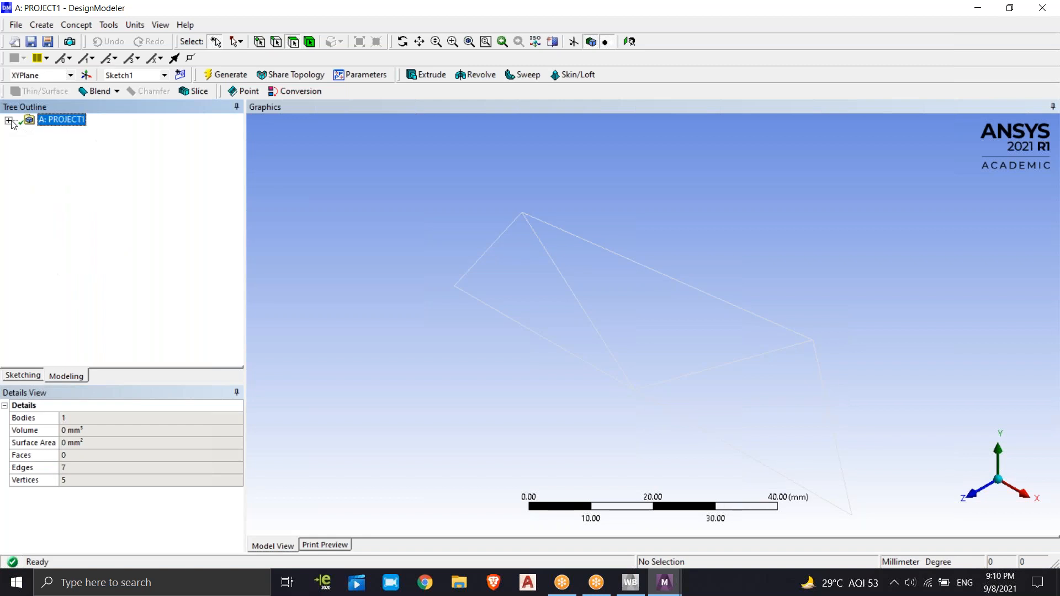
pyautogui.click(9, 121)
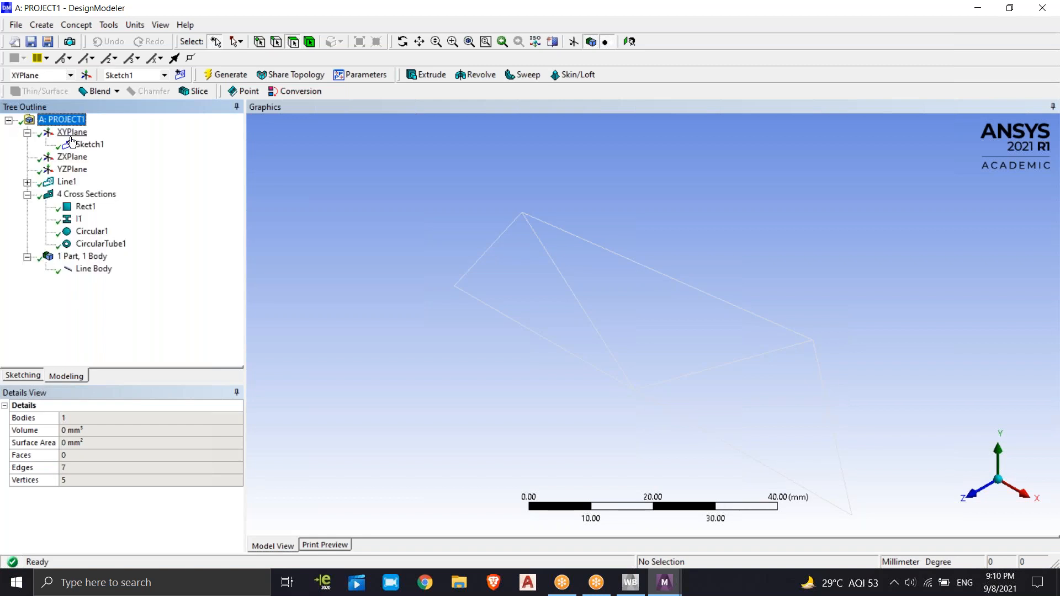
pyautogui.click(65, 269)
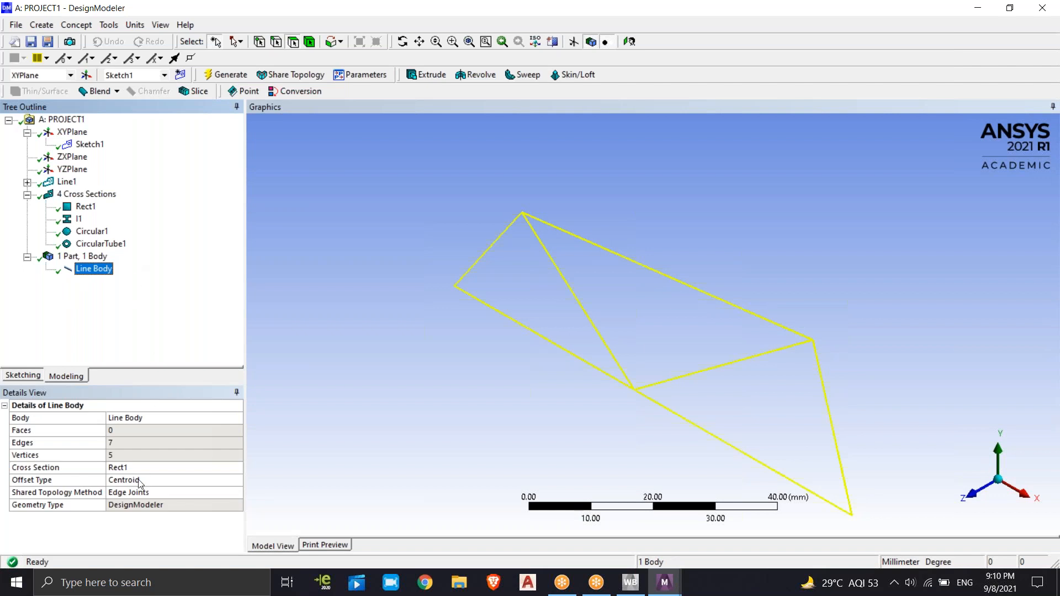
# Check the Line Body's Shared Topology Method options and view Sketch1 in sketching mode before returning to modeling mode
pyautogui.click(137, 496)
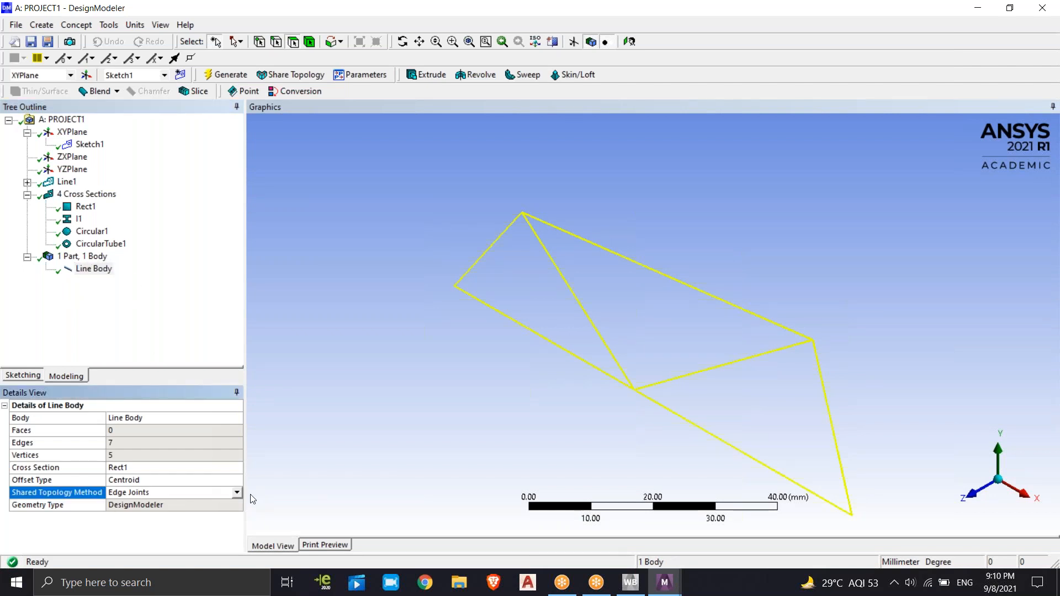
pyautogui.click(238, 493)
pyautogui.click(169, 549)
pyautogui.click(145, 326)
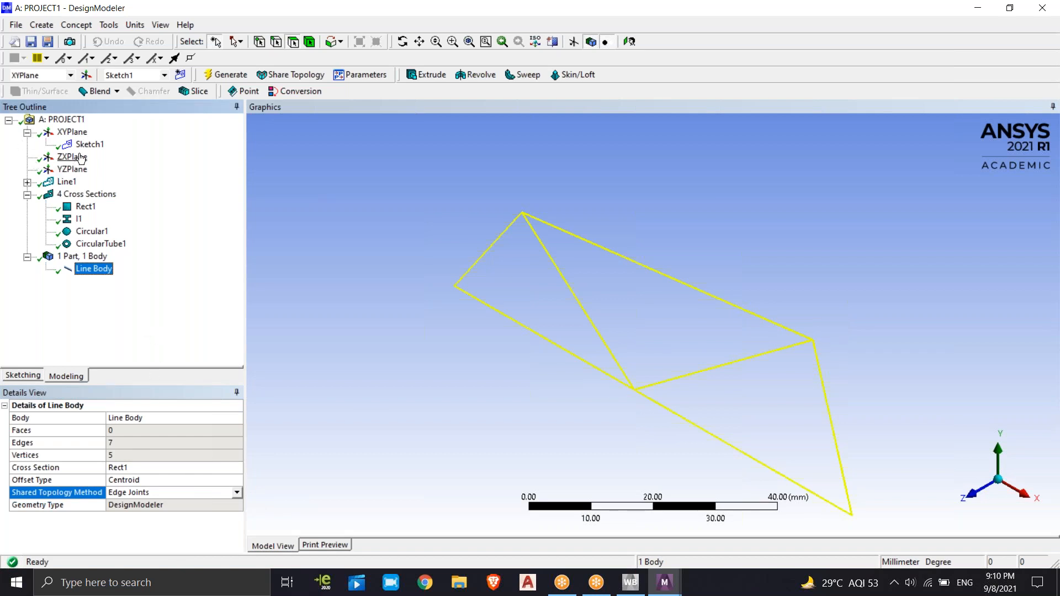
pyautogui.click(21, 375)
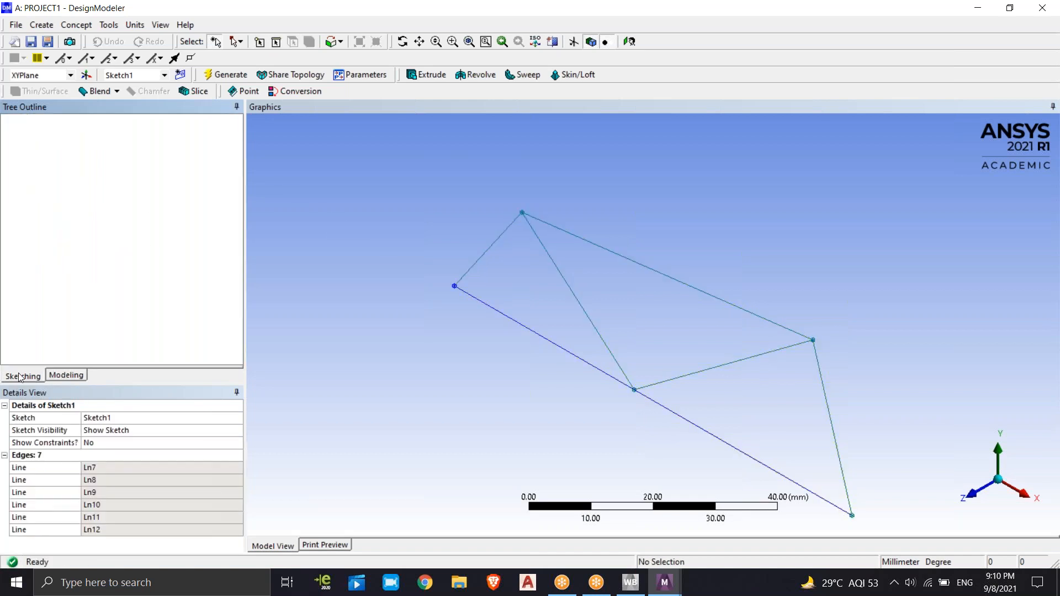
pyautogui.click(65, 376)
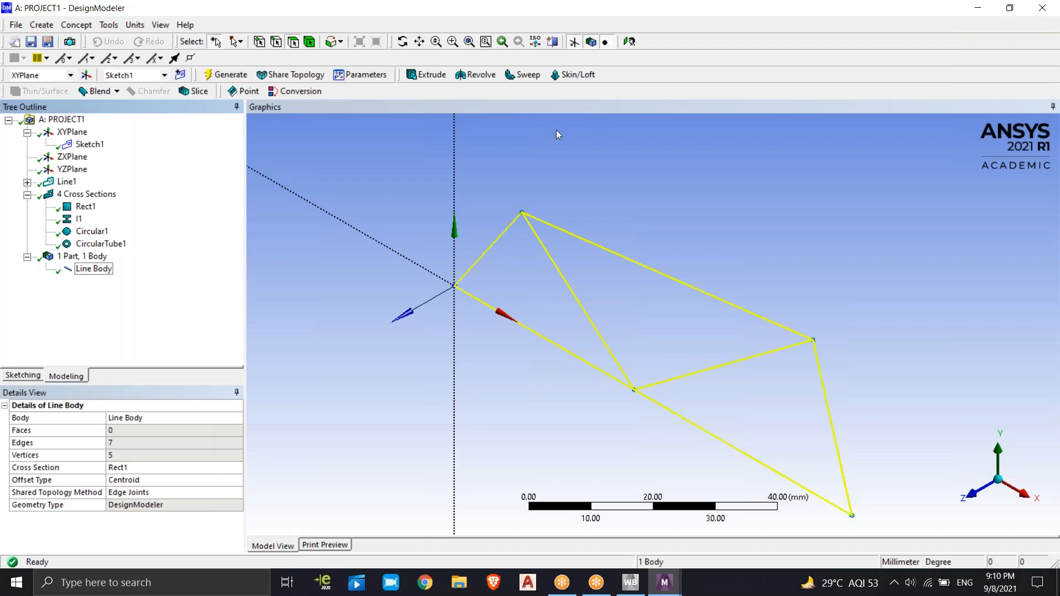
# Switch to the Workbench project window and open PROJECT1's Model cell in Mechanical with the modified geometry loaded
pyautogui.hotkey('alt', 'Tab')
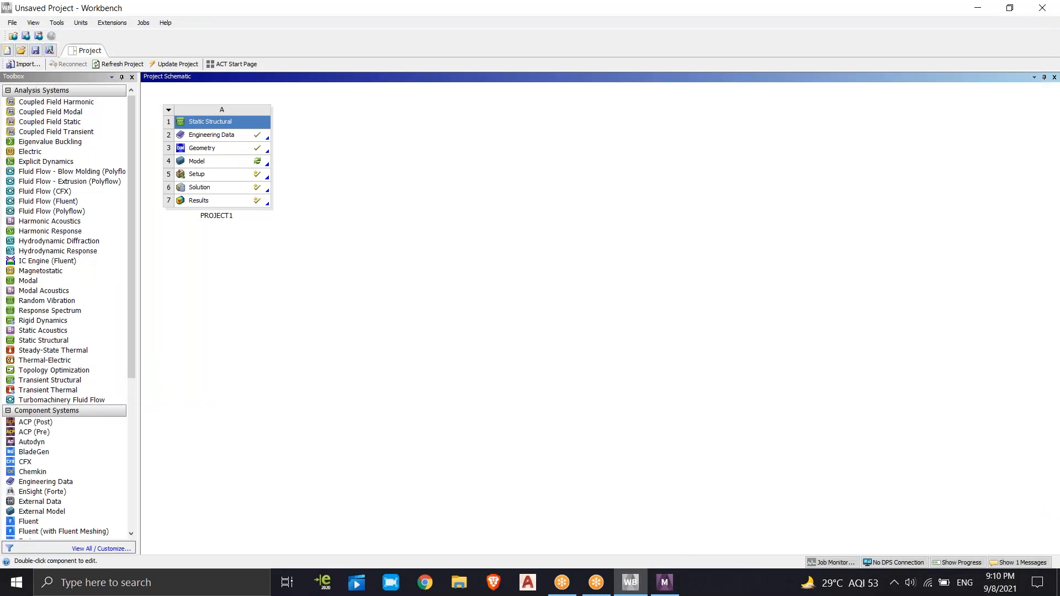
pyautogui.click(212, 136)
pyautogui.click(220, 162)
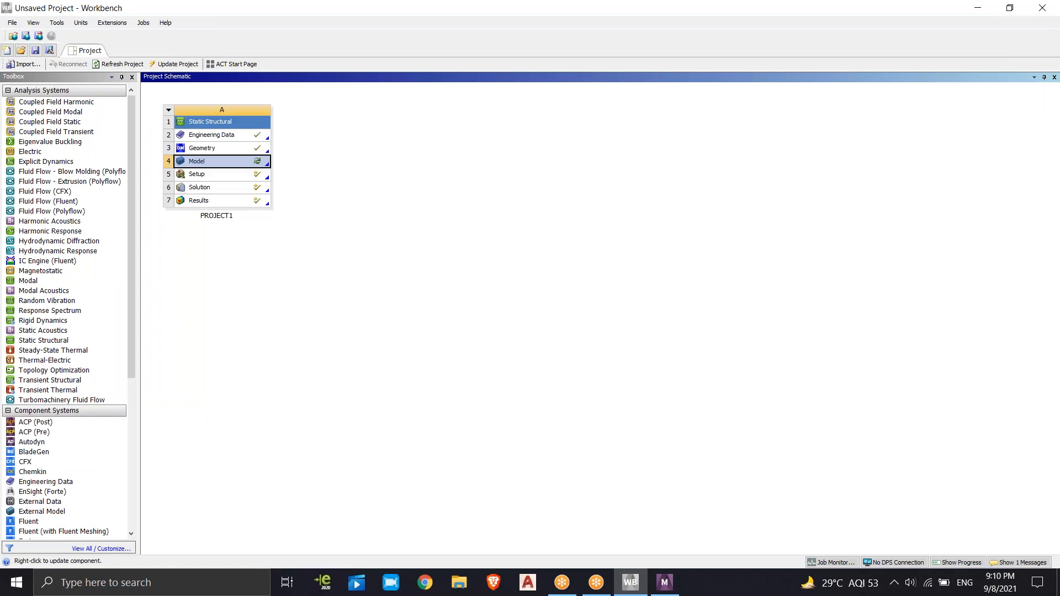
pyautogui.rightClick(222, 162)
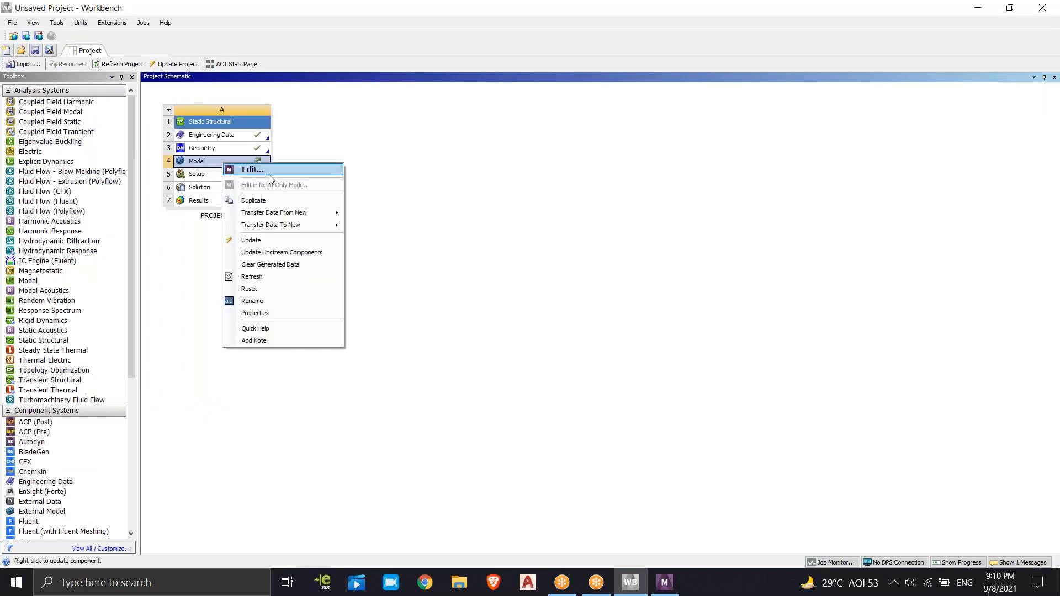
pyautogui.click(270, 172)
pyautogui.click(569, 329)
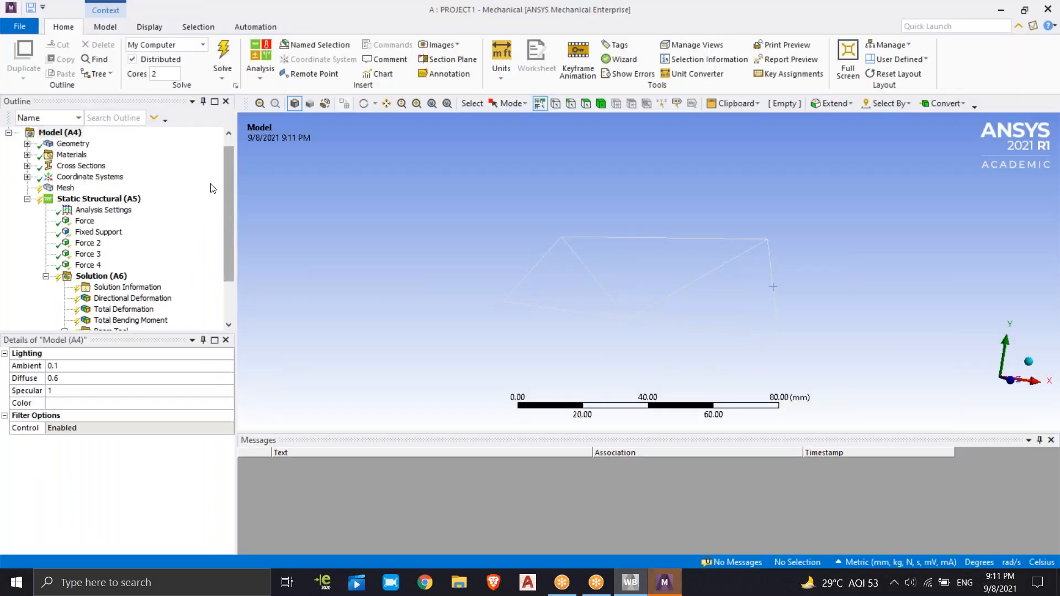
# Assign Copper Alloy as the material of the Line Body under Geometry
pyautogui.click(27, 144)
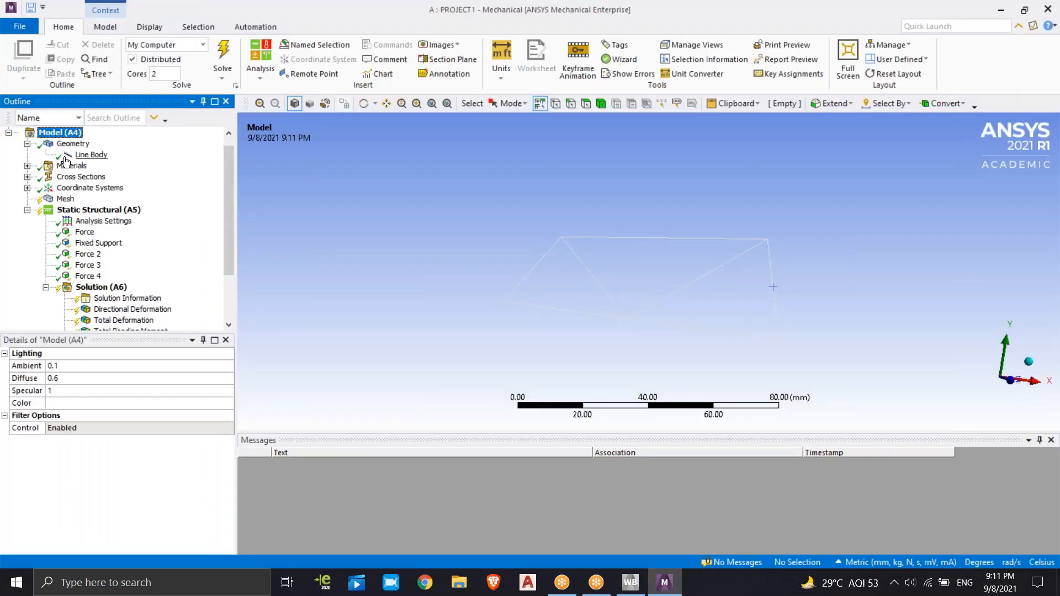
pyautogui.click(88, 155)
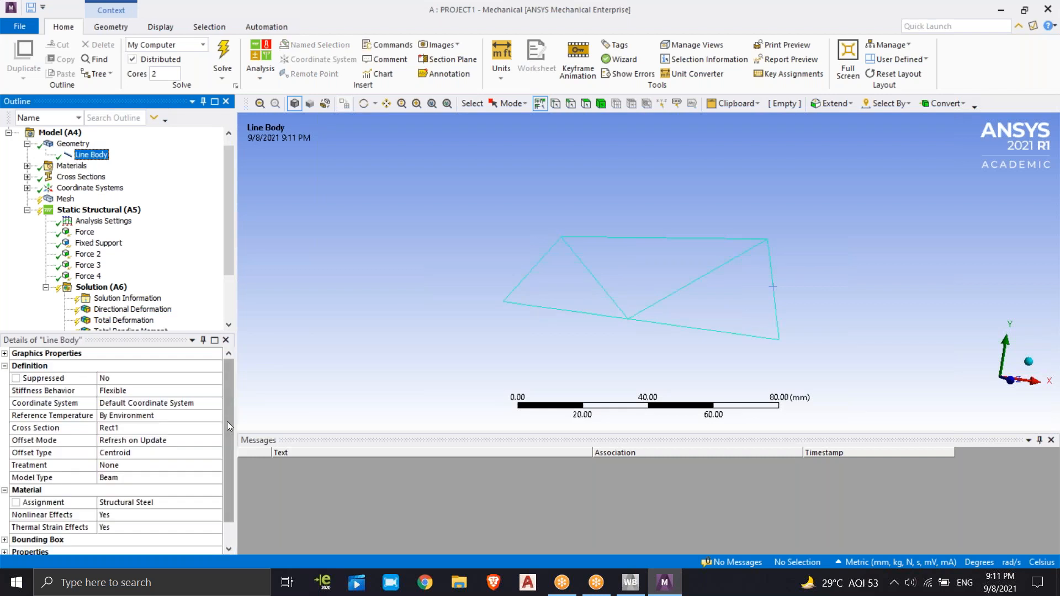
pyautogui.moveTo(227, 415); pyautogui.dragTo(233, 488)
pyautogui.click(182, 479)
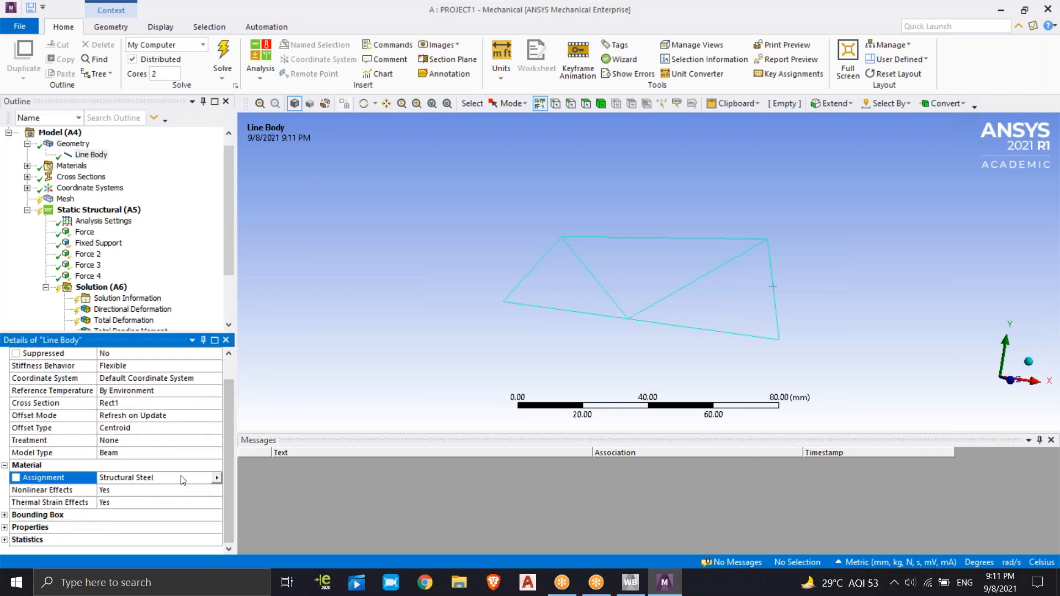
pyautogui.click(217, 479)
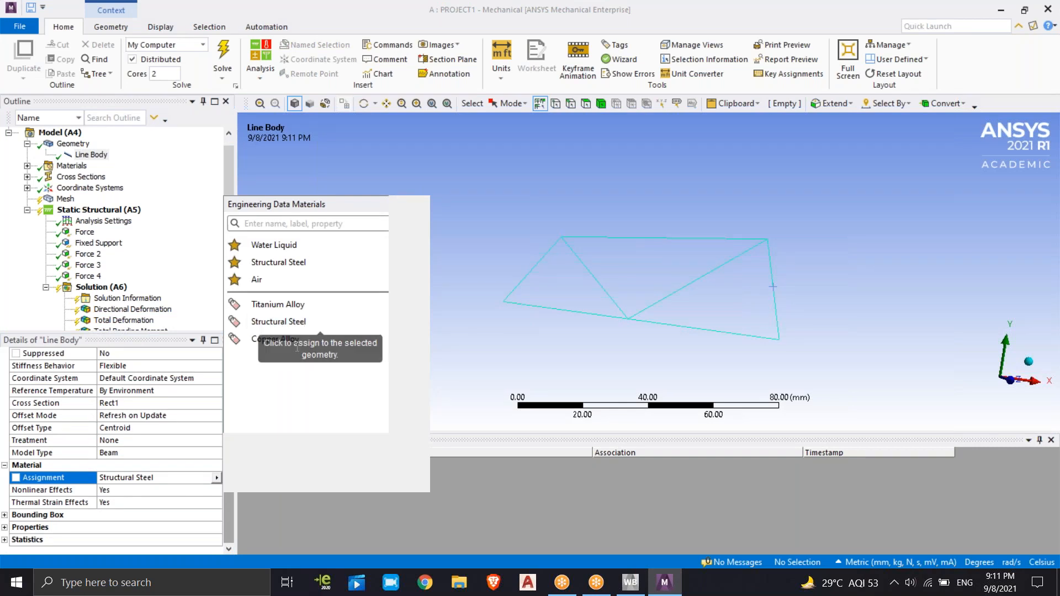
pyautogui.click(279, 339)
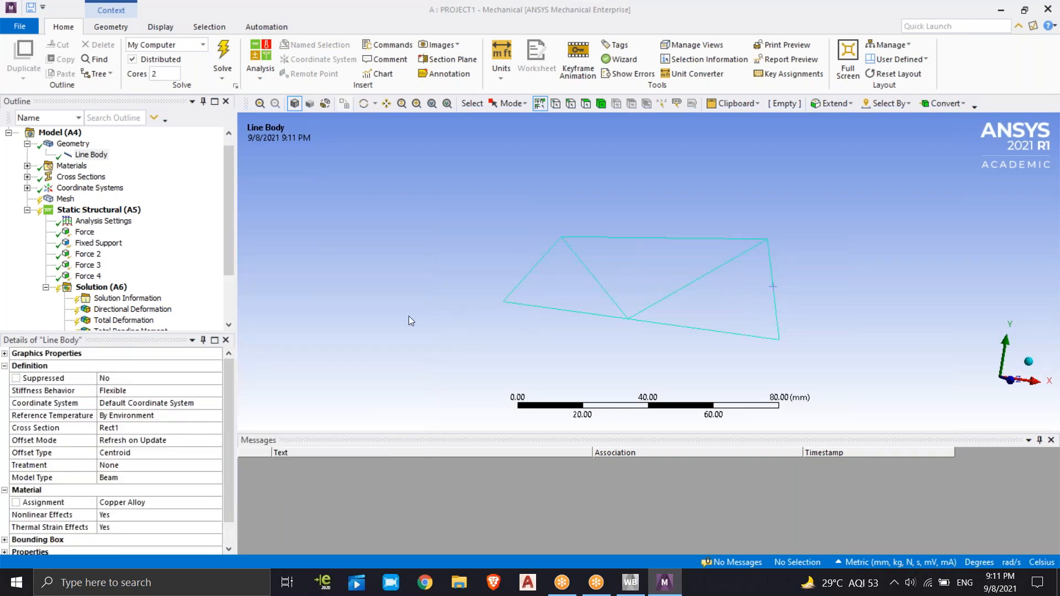
# Solve the Static Structural analysis again with the rectangular section and copper alloy
pyautogui.moveTo(232, 237); pyautogui.dragTo(231, 279)
pyautogui.click(223, 55)
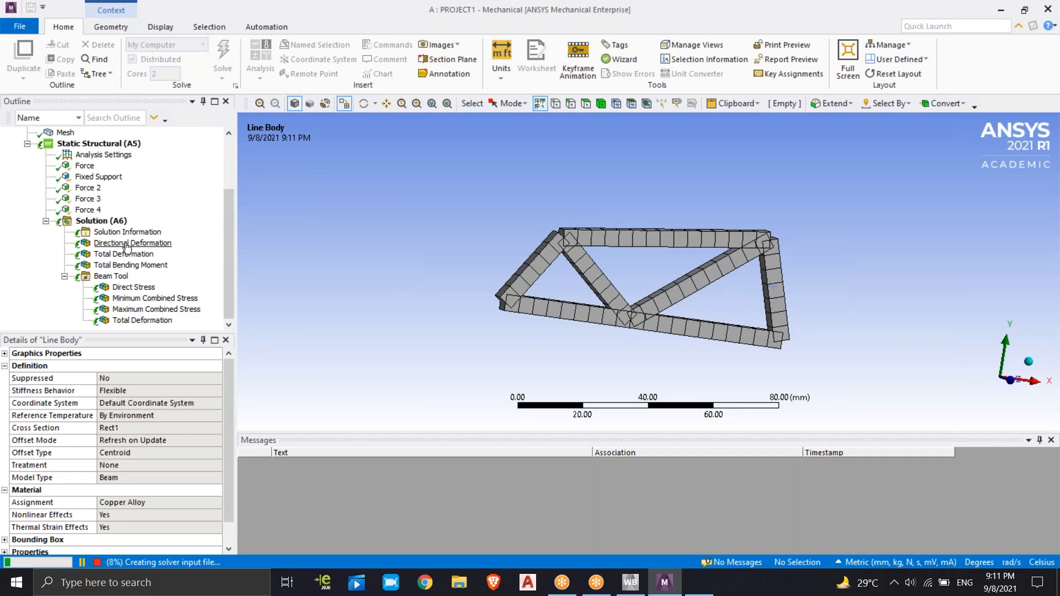
pyautogui.moveTo(634, 296); pyautogui.dragTo(608, 260, button='middle')
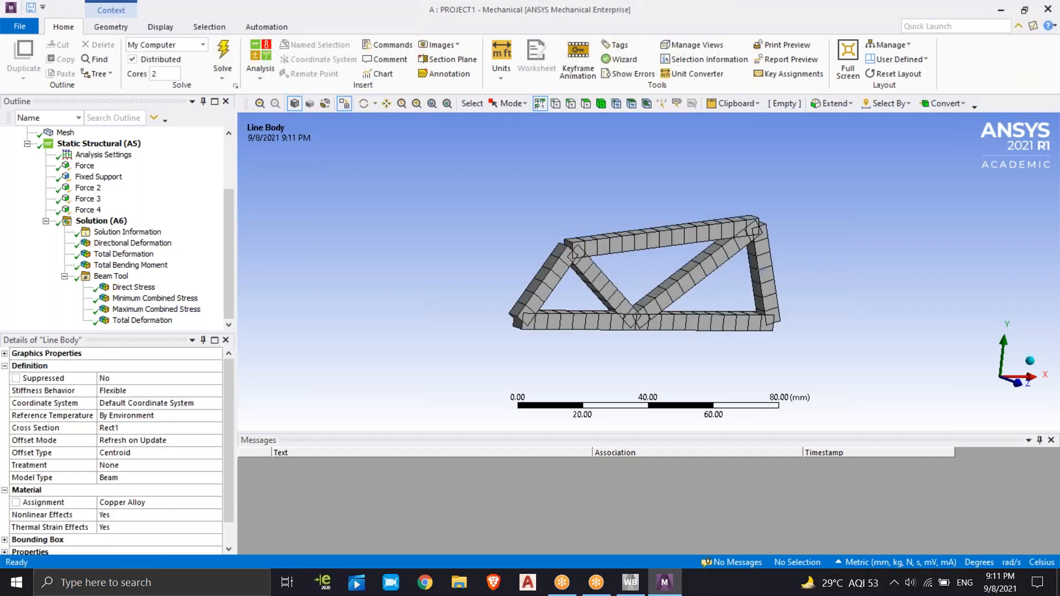
# Animate the Beam Tool's Direct Stress result and examine the truss's deformation and stress contours from several sides
pyautogui.click(149, 292)
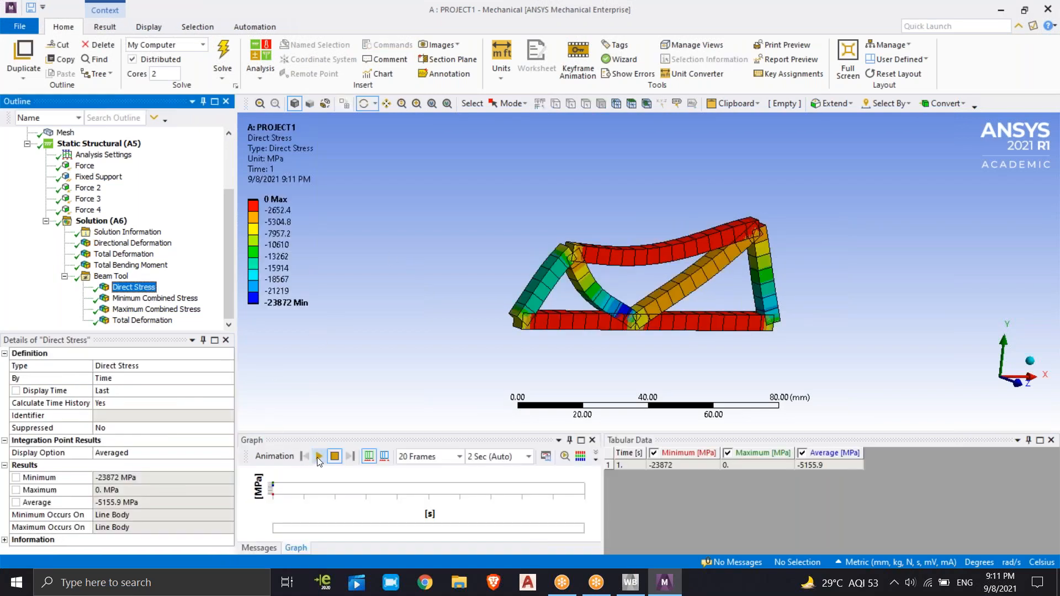
pyautogui.click(319, 456)
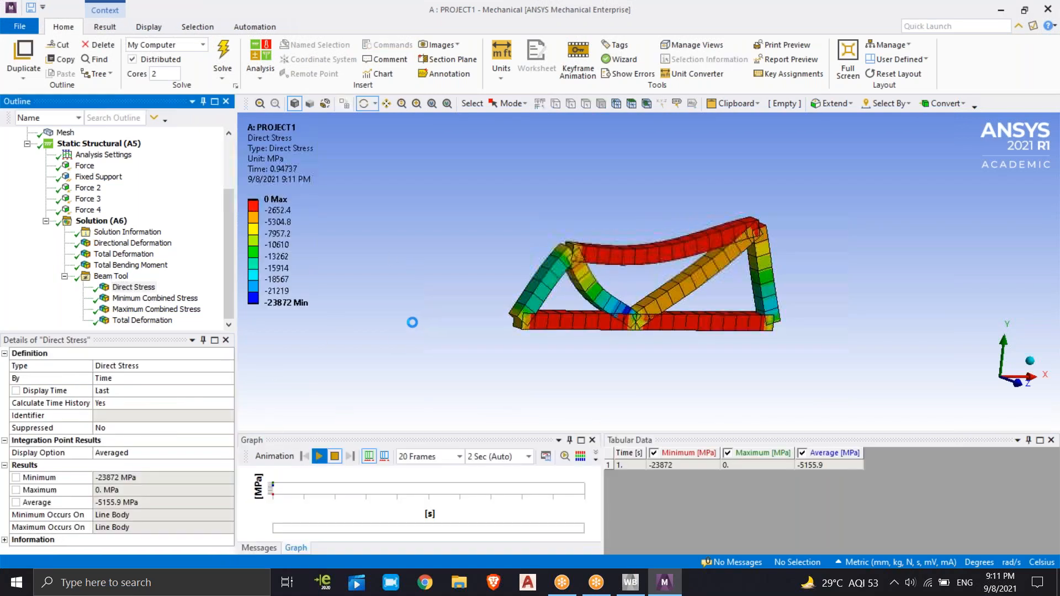
pyautogui.moveTo(575, 309)
pyautogui.mouseDown()
pyautogui.moveTo(541, 385)
pyautogui.moveTo(581, 297)
pyautogui.mouseUp()
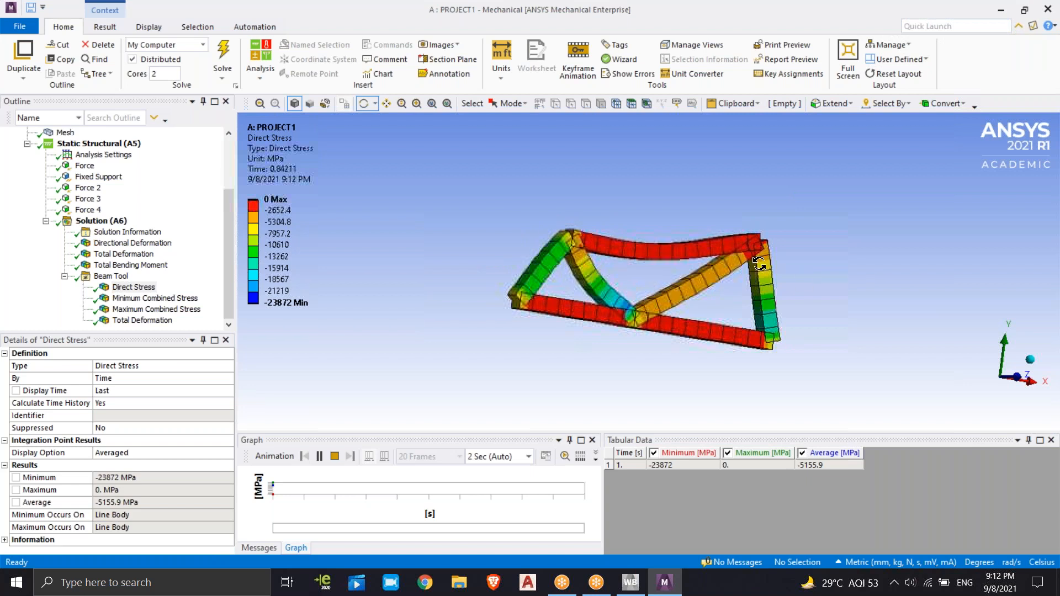
pyautogui.moveTo(712, 269); pyautogui.dragTo(716, 279)
pyautogui.moveTo(532, 334); pyautogui.dragTo(584, 326)
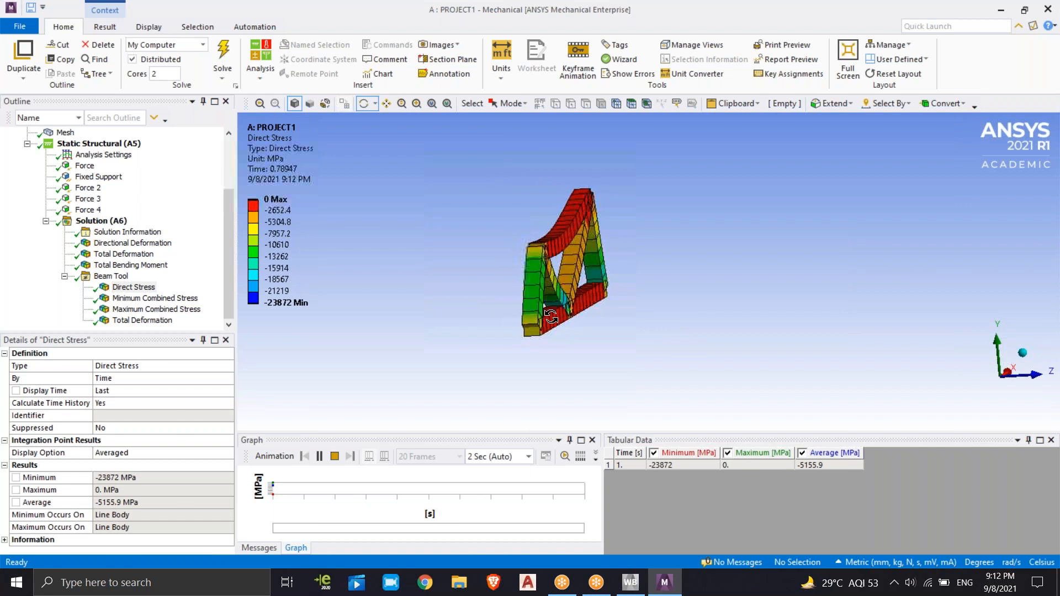
pyautogui.moveTo(532, 317); pyautogui.dragTo(547, 329)
pyautogui.moveTo(627, 313)
pyautogui.mouseDown()
pyautogui.moveTo(621, 323)
pyautogui.moveTo(642, 310)
pyautogui.mouseUp()
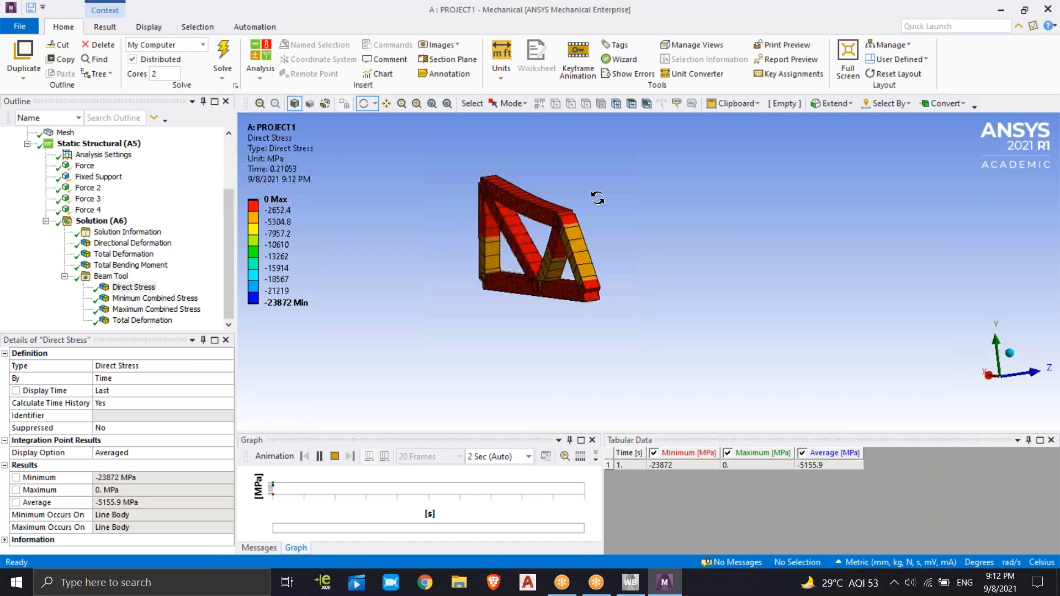
pyautogui.moveTo(721, 228); pyautogui.dragTo(601, 232)
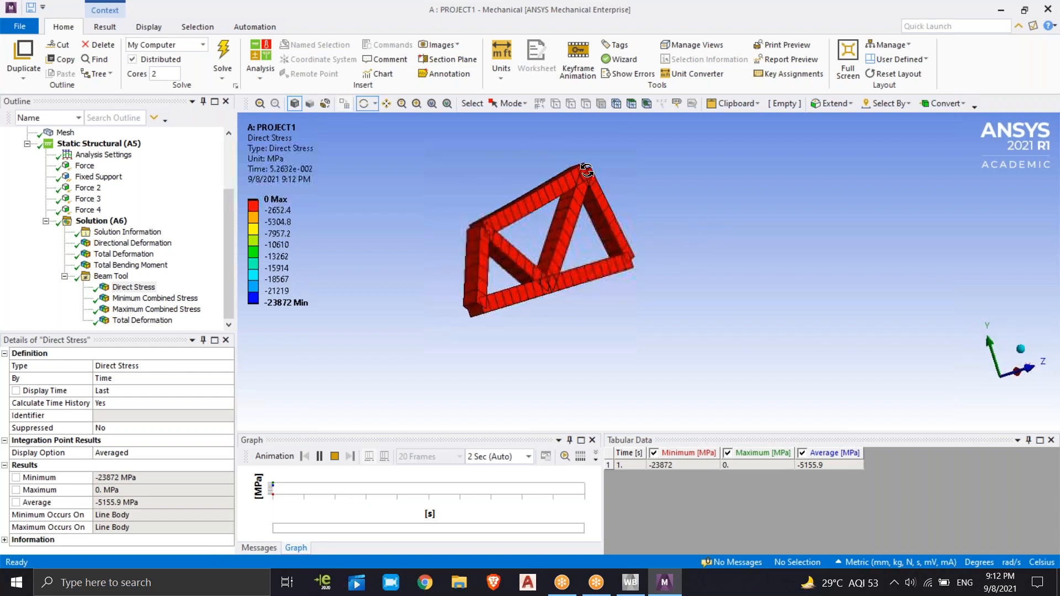
# Examine the animated Direct Stress from several sides and compare the Beam Tool's results, inspecting the truss's Minimum Combined Stress contour
pyautogui.moveTo(625, 218); pyautogui.dragTo(513, 180)
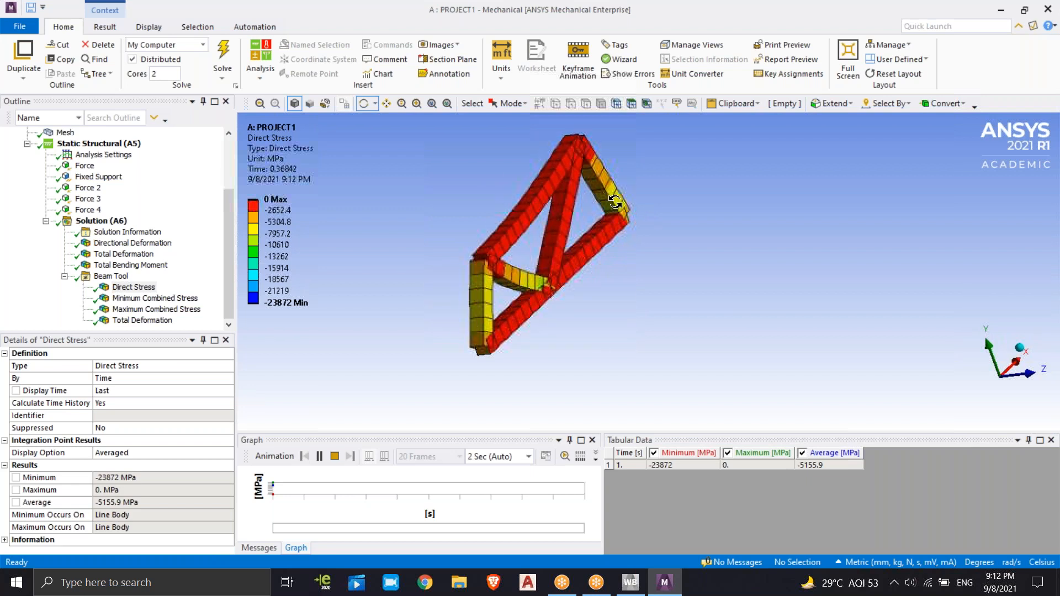
pyautogui.moveTo(556, 221); pyautogui.dragTo(757, 298)
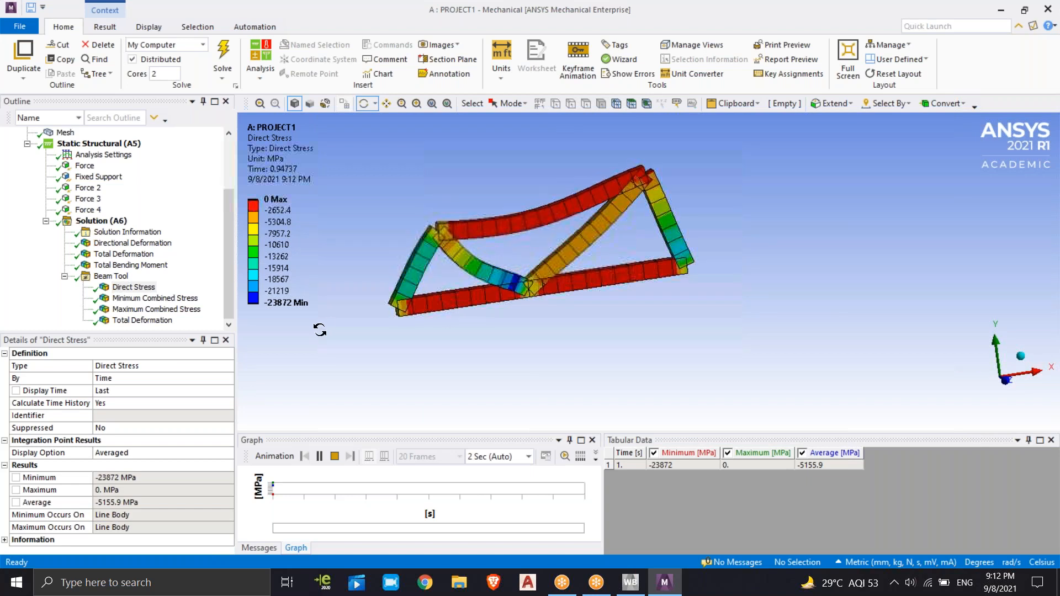
pyautogui.click(111, 276)
pyautogui.click(133, 287)
pyautogui.click(137, 300)
pyautogui.click(146, 312)
pyautogui.click(183, 302)
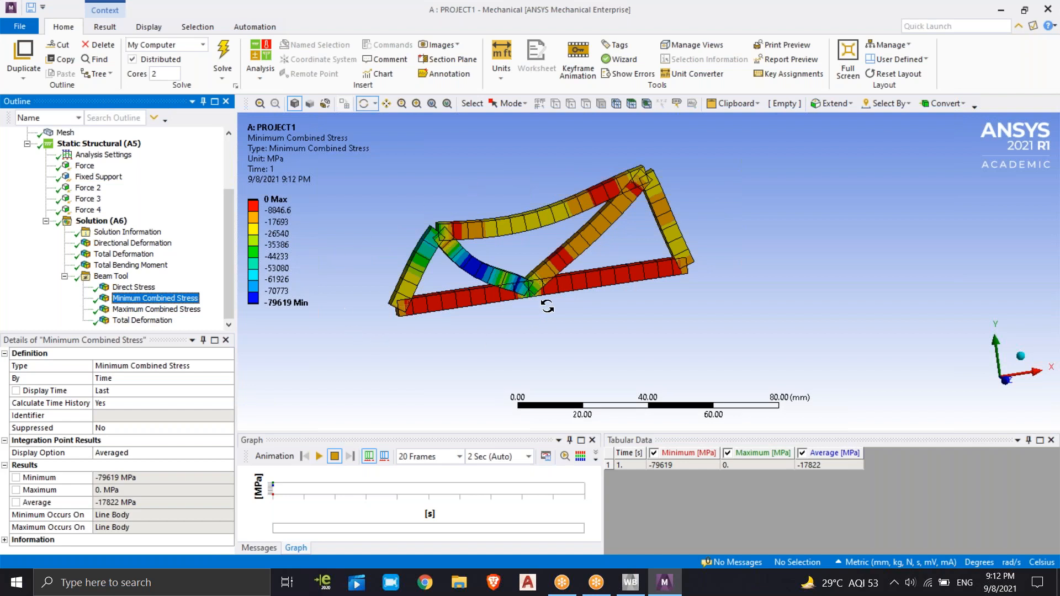
pyautogui.moveTo(613, 205); pyautogui.dragTo(579, 233)
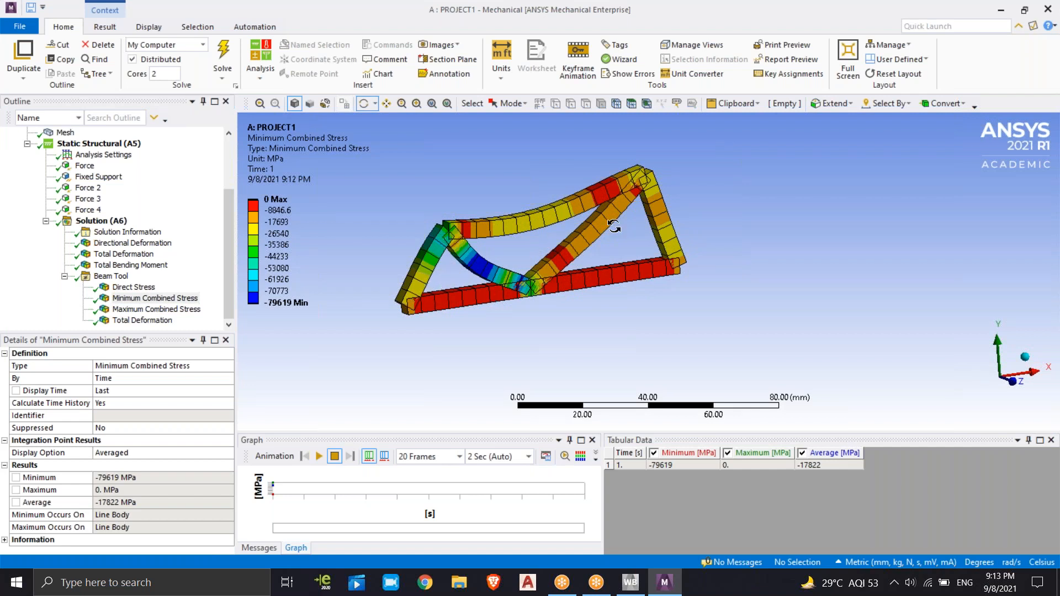
# View the Total Bending Moment result and check which items can be inserted under the Beam Tool
pyautogui.click(139, 267)
pyautogui.click(110, 276)
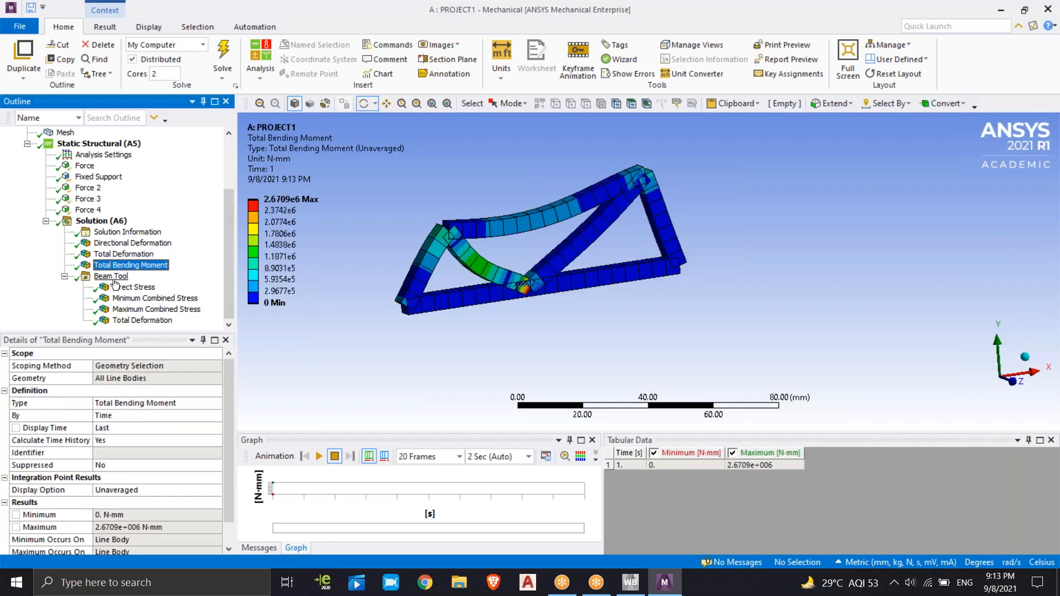
pyautogui.rightClick(114, 276)
pyautogui.moveTo(156, 285)
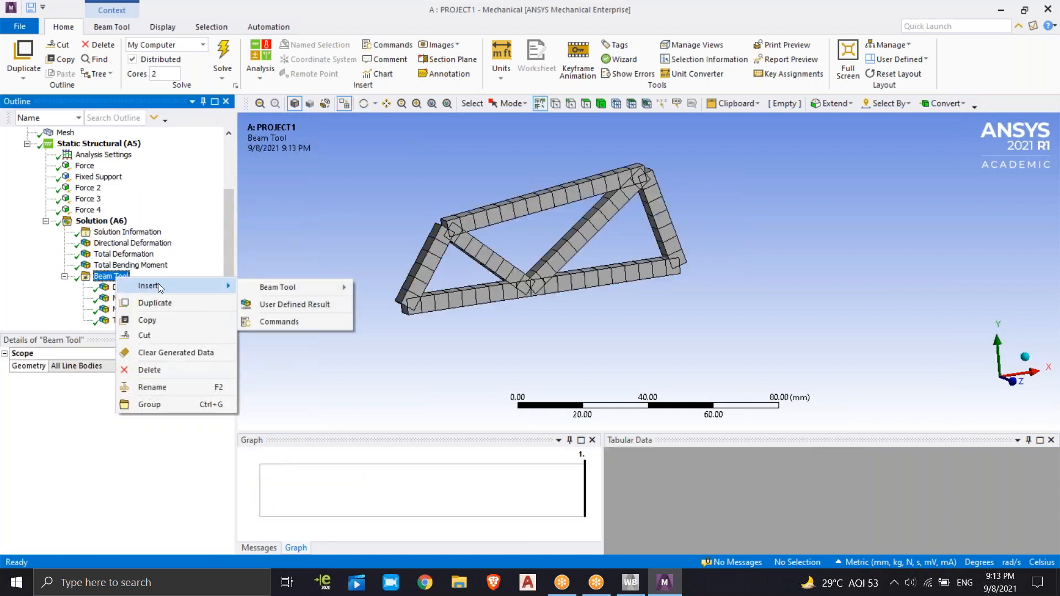
pyautogui.click(331, 363)
pyautogui.click(119, 266)
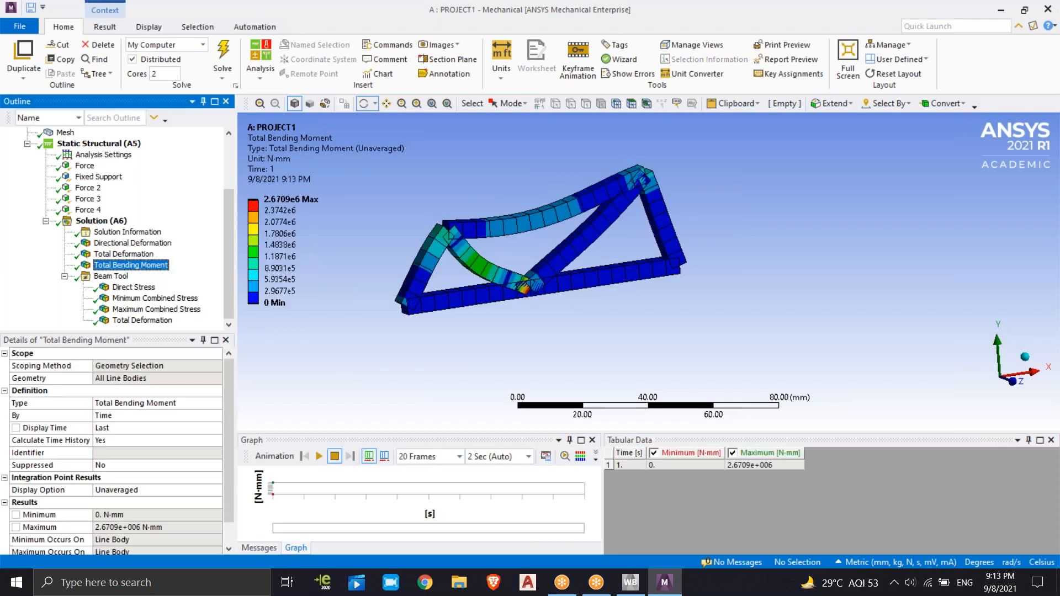
# Review the full details of the Total Bending Moment result, including its Results and Information sections
pyautogui.moveTo(236, 420); pyautogui.dragTo(229, 422)
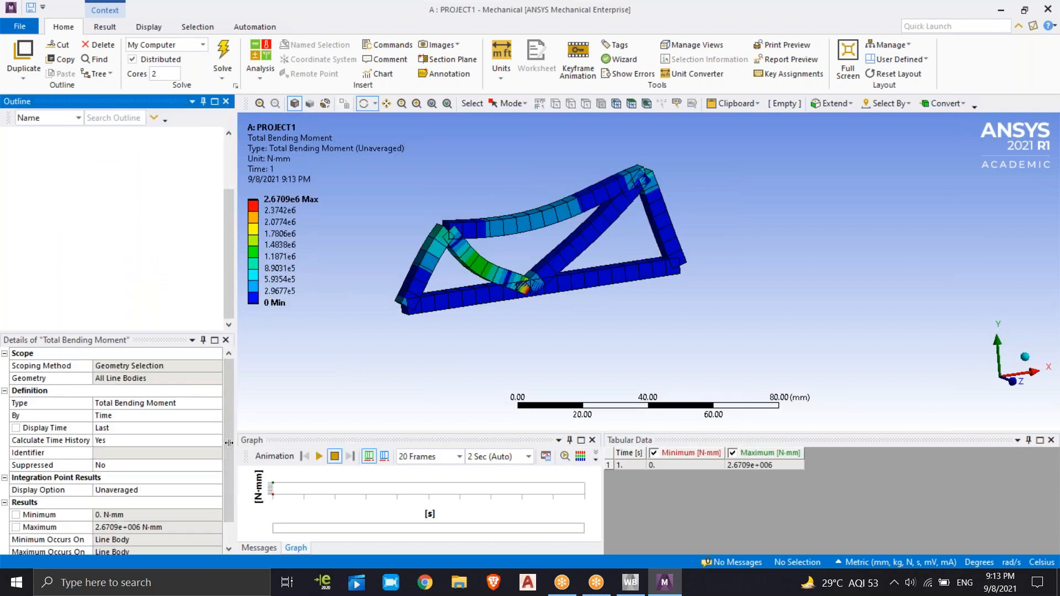
pyautogui.click(222, 426)
pyautogui.scroll(-1, 221, 426)
pyautogui.click(9, 540)
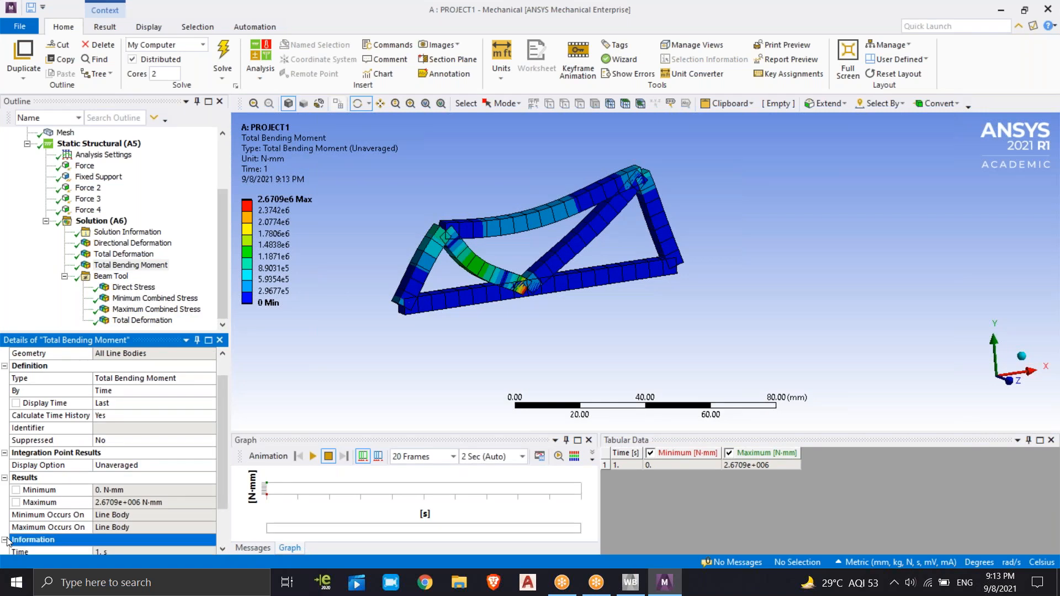
pyautogui.scroll(-2, 226, 433)
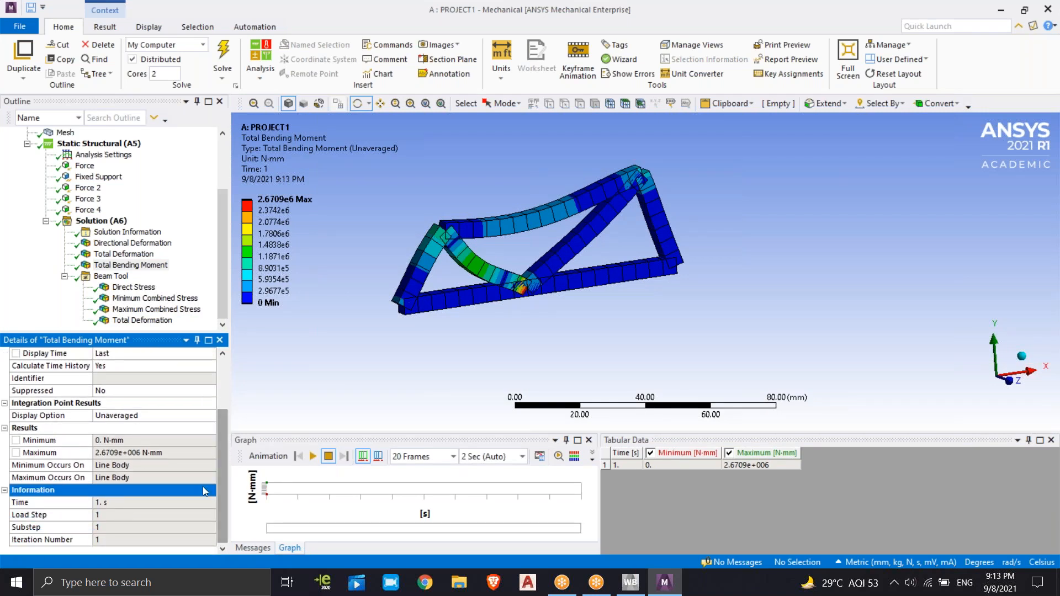
pyautogui.scroll(3, 220, 433)
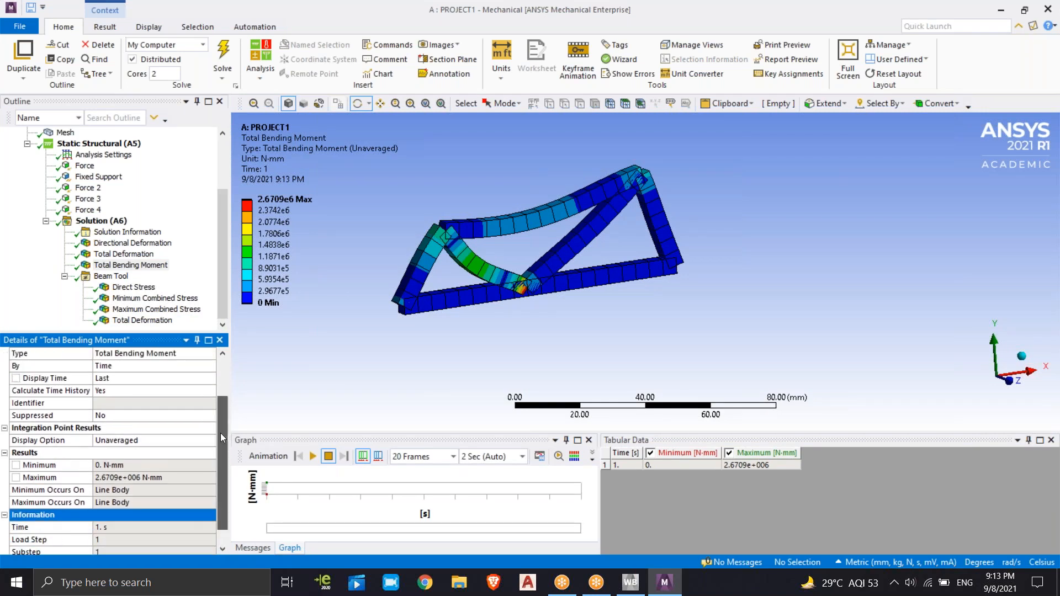
pyautogui.click(301, 341)
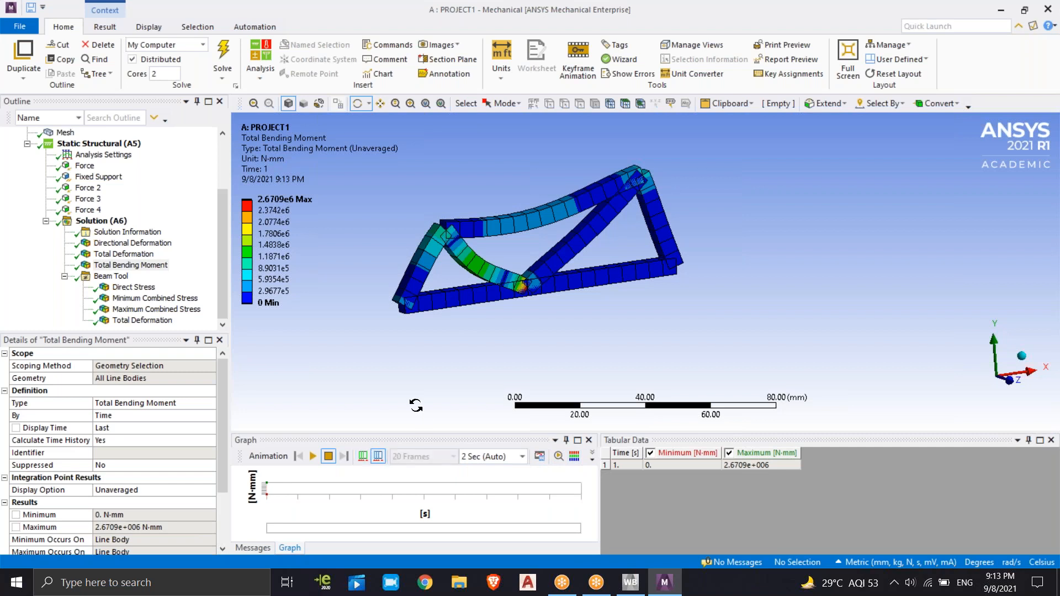
# Animate the Total Bending Moment result and examine the deforming truss from an oblique angle
pyautogui.click(313, 457)
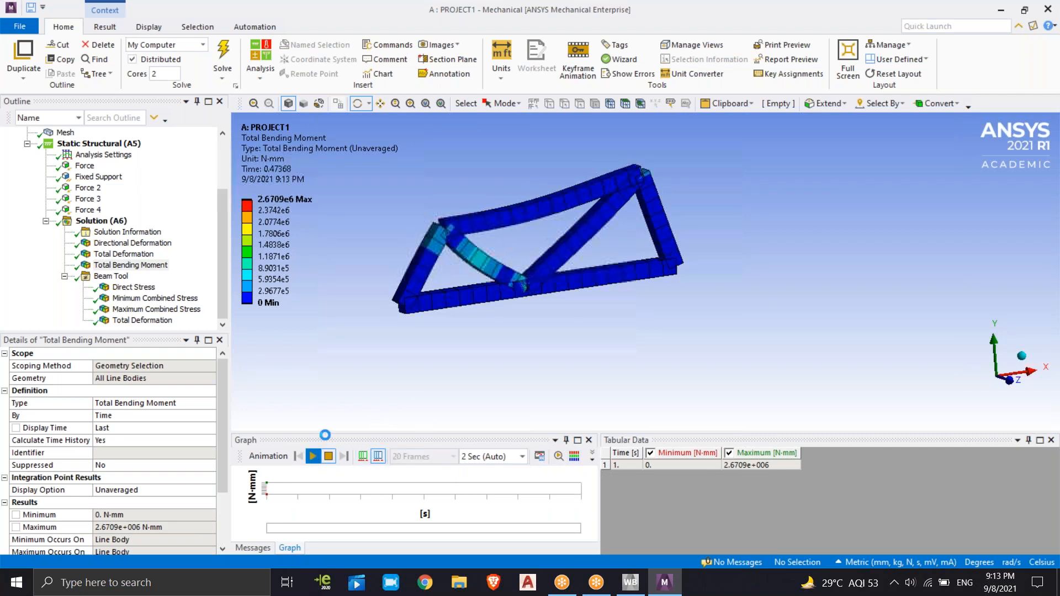
pyautogui.moveTo(561, 328); pyautogui.dragTo(717, 296)
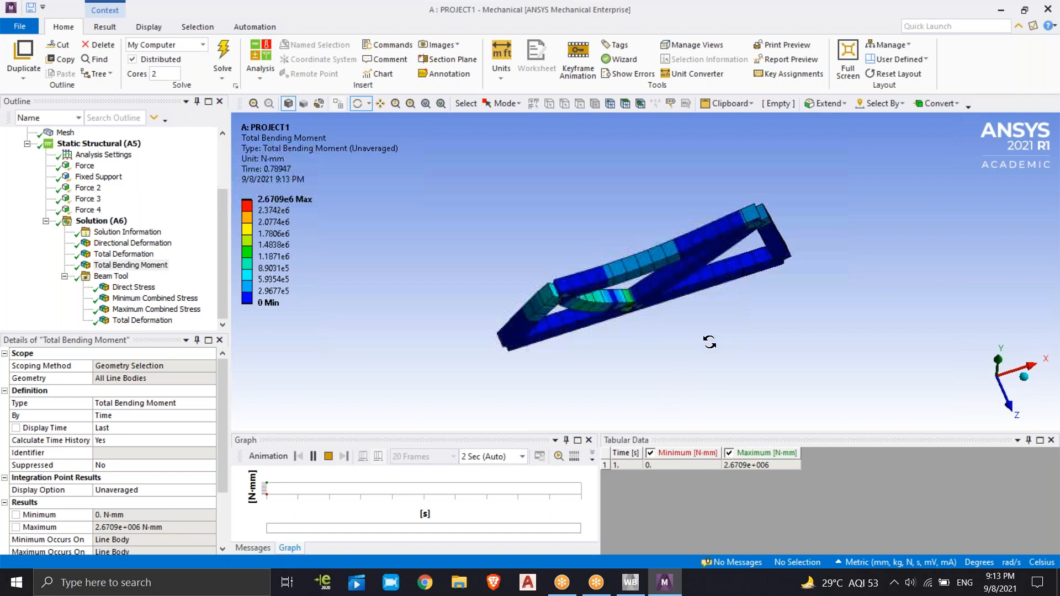
pyautogui.click(148, 27)
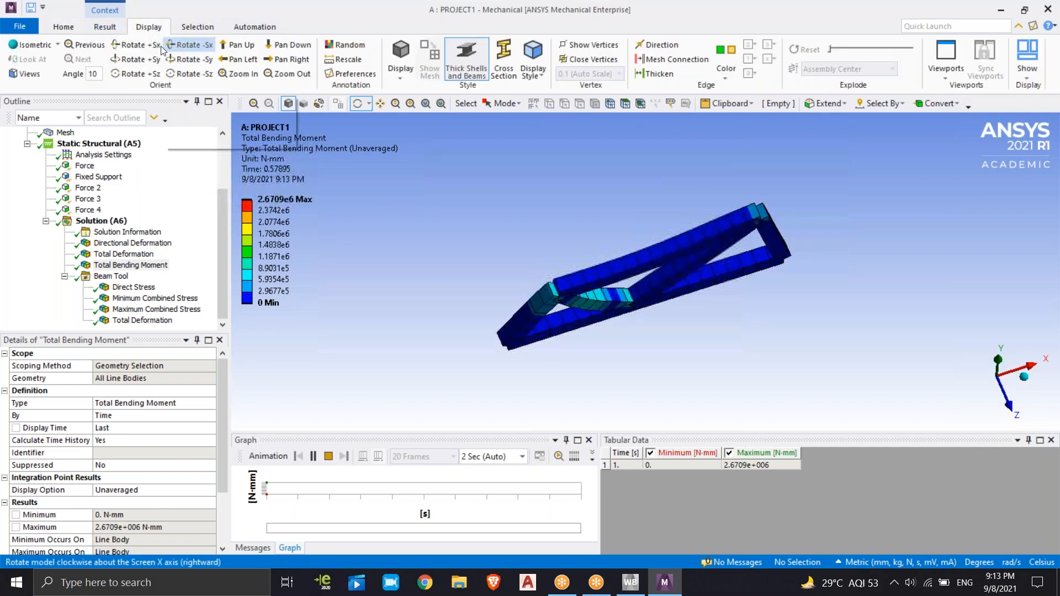
pyautogui.moveTo(665, 267)
pyautogui.mouseDown()
pyautogui.moveTo(672, 327)
pyautogui.moveTo(672, 284)
pyautogui.moveTo(647, 261)
pyautogui.mouseUp()
# Rotate the animated truss in both directions about the screen X axis to examine its bending moment contour all round
pyautogui.click(154, 45)
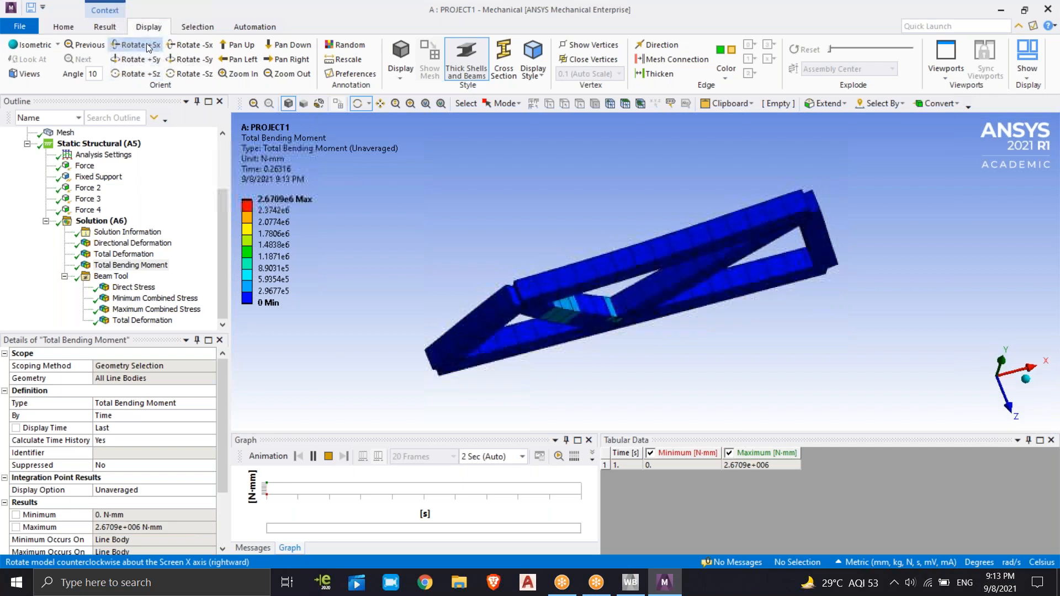
pyautogui.click(125, 44)
pyautogui.click(125, 44)
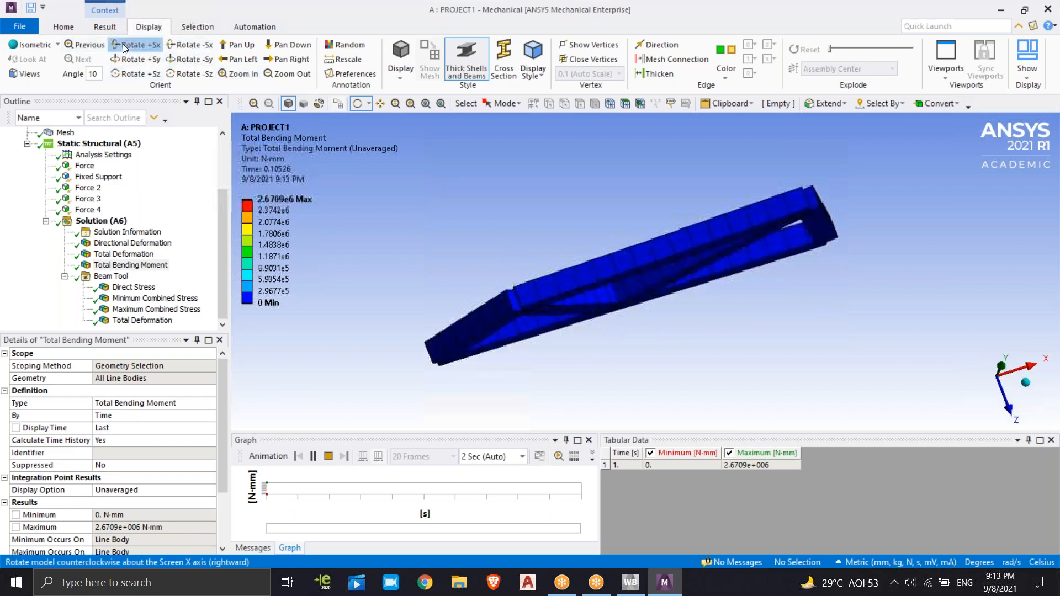
pyautogui.click(125, 45)
pyautogui.click(125, 45)
pyautogui.click(124, 45)
pyautogui.click(124, 45)
pyautogui.click(125, 44)
pyautogui.click(126, 48)
pyautogui.click(127, 48)
pyautogui.click(126, 48)
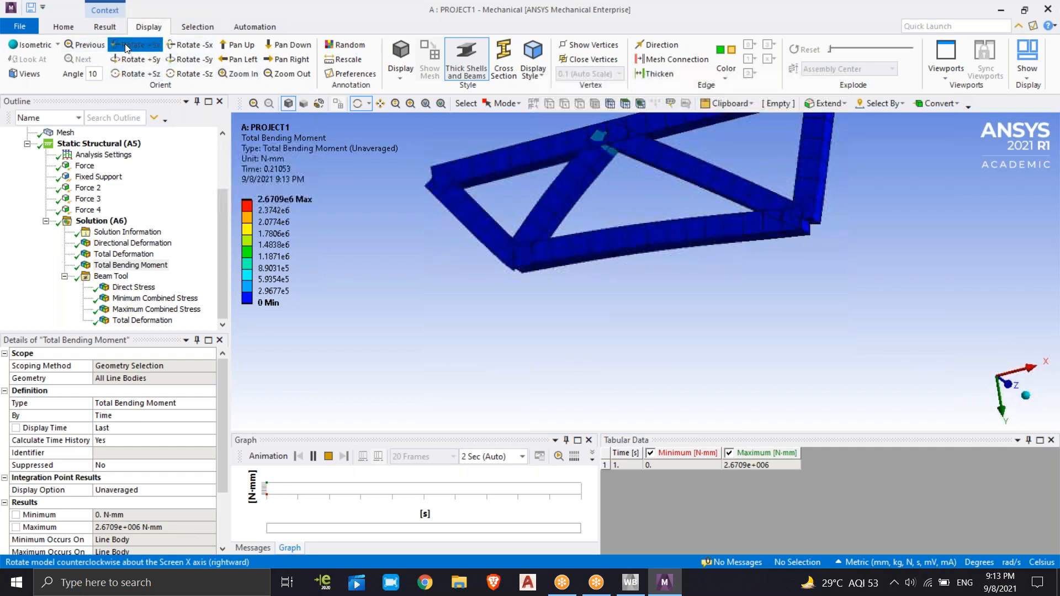
pyautogui.click(127, 48)
pyautogui.click(128, 48)
pyautogui.click(128, 48)
pyautogui.click(127, 47)
pyautogui.click(126, 47)
pyautogui.click(126, 48)
pyautogui.click(126, 47)
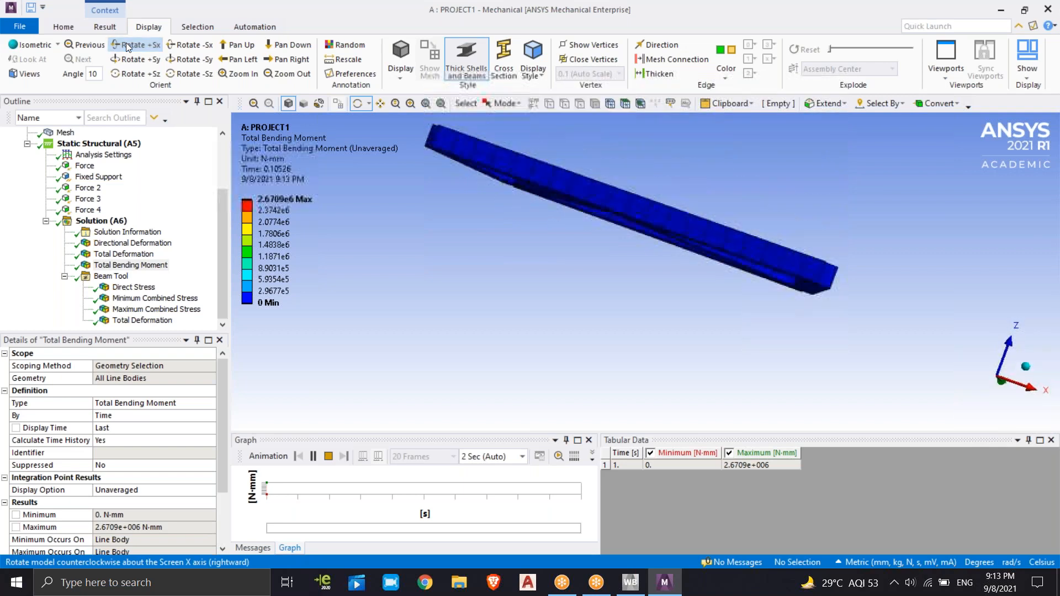
pyautogui.click(126, 48)
pyautogui.click(127, 47)
pyautogui.click(127, 48)
pyautogui.click(127, 48)
pyautogui.click(126, 48)
pyautogui.click(126, 47)
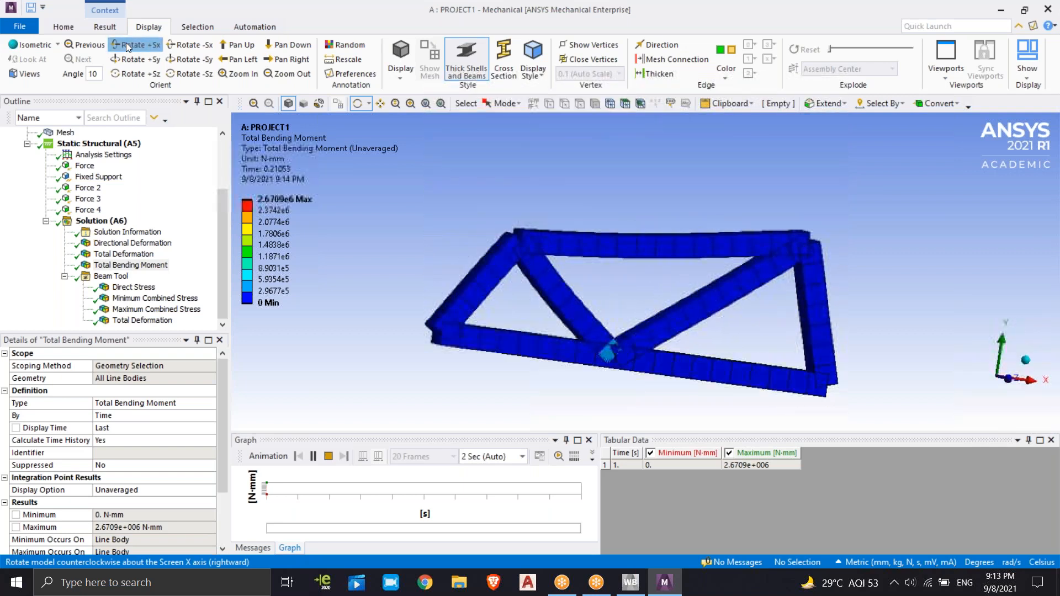
pyautogui.click(127, 48)
pyautogui.click(187, 45)
pyautogui.click(187, 45)
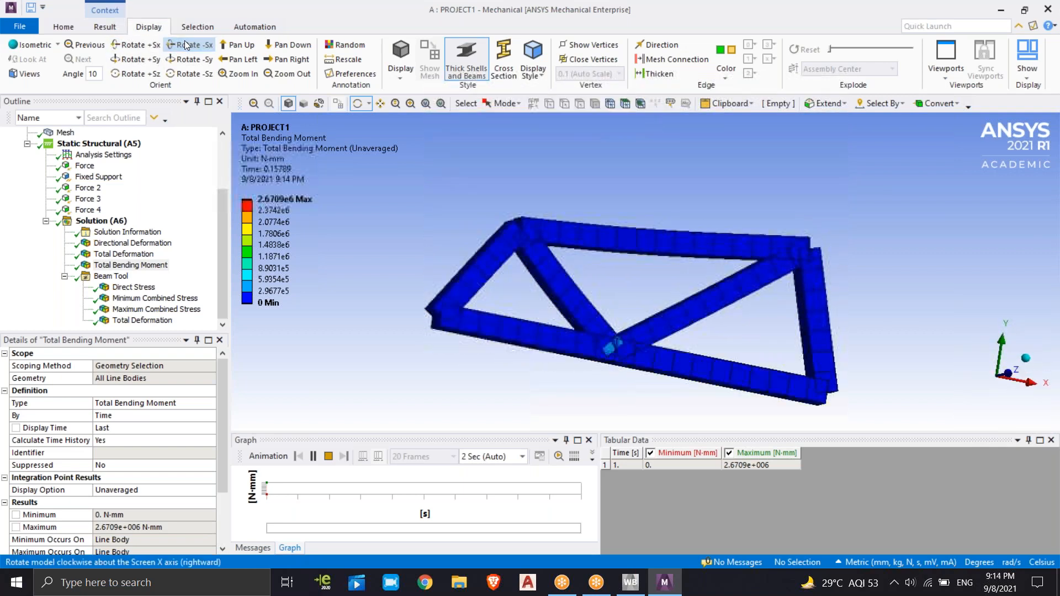
pyautogui.click(187, 45)
pyautogui.click(187, 45)
pyautogui.click(186, 45)
pyautogui.click(186, 45)
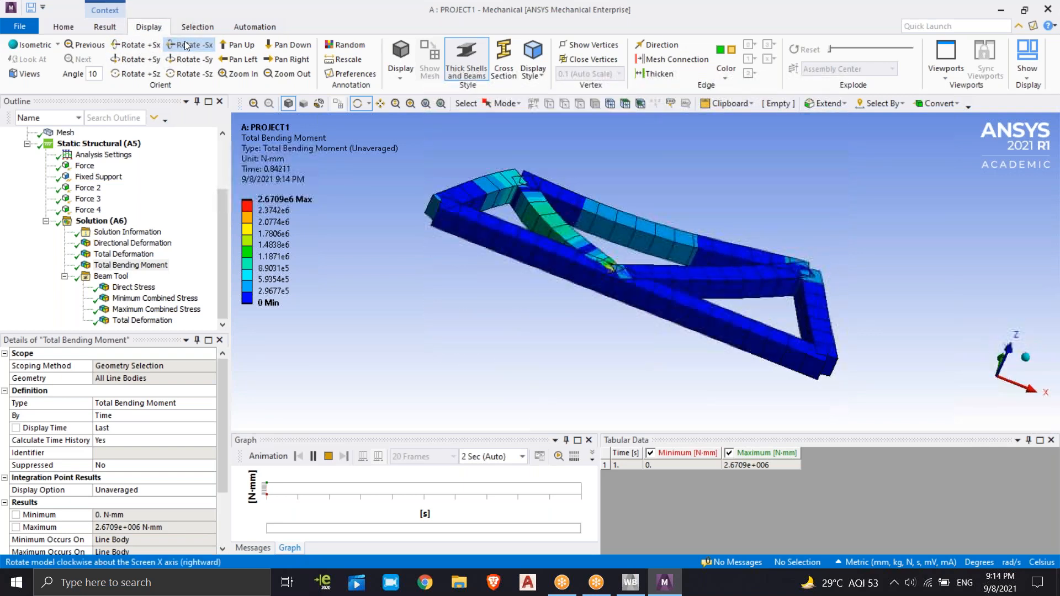
# Apply random annotation colors and replay the Total Bending Moment animation, examining the truss from the front
pyautogui.click(347, 48)
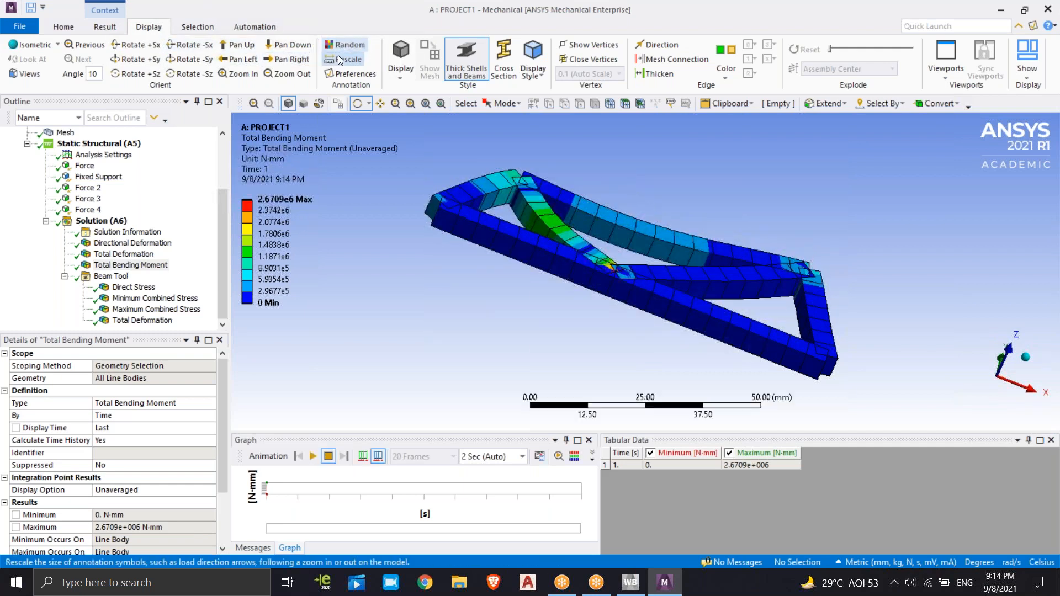
pyautogui.click(313, 456)
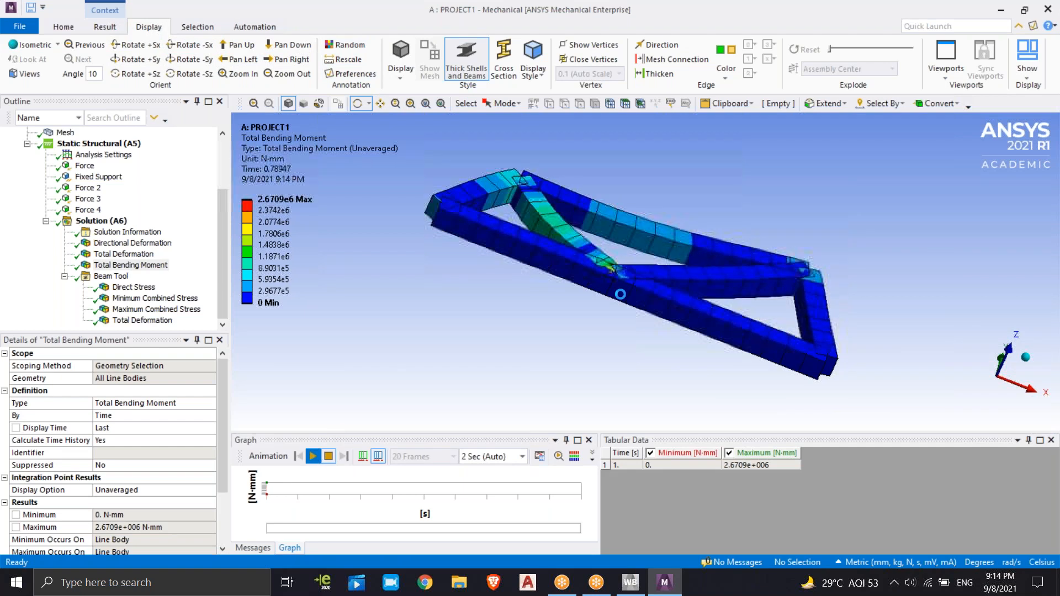
pyautogui.moveTo(620, 224); pyautogui.dragTo(776, 170)
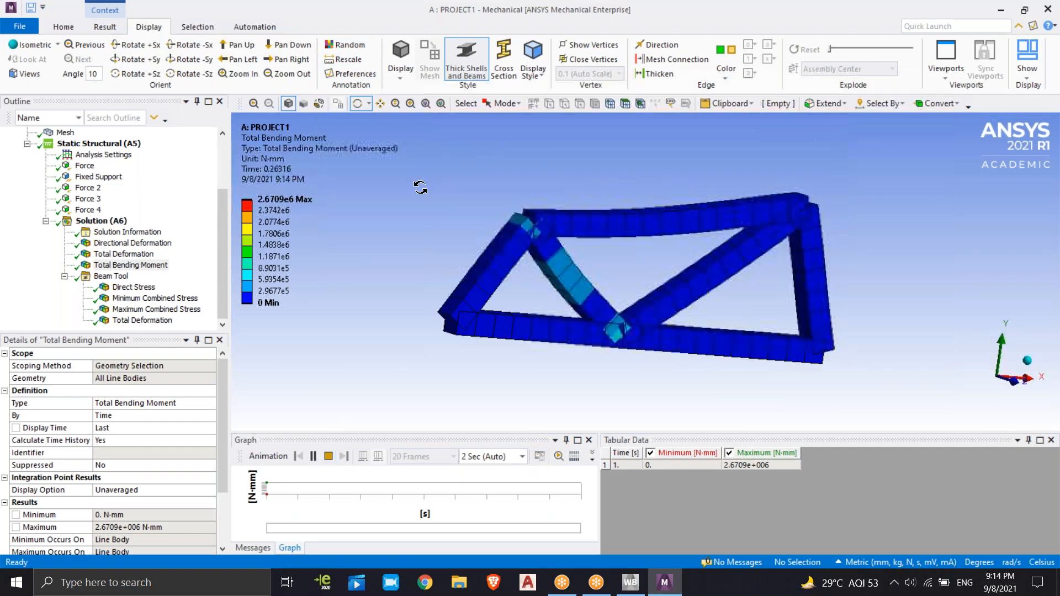
pyautogui.click(197, 26)
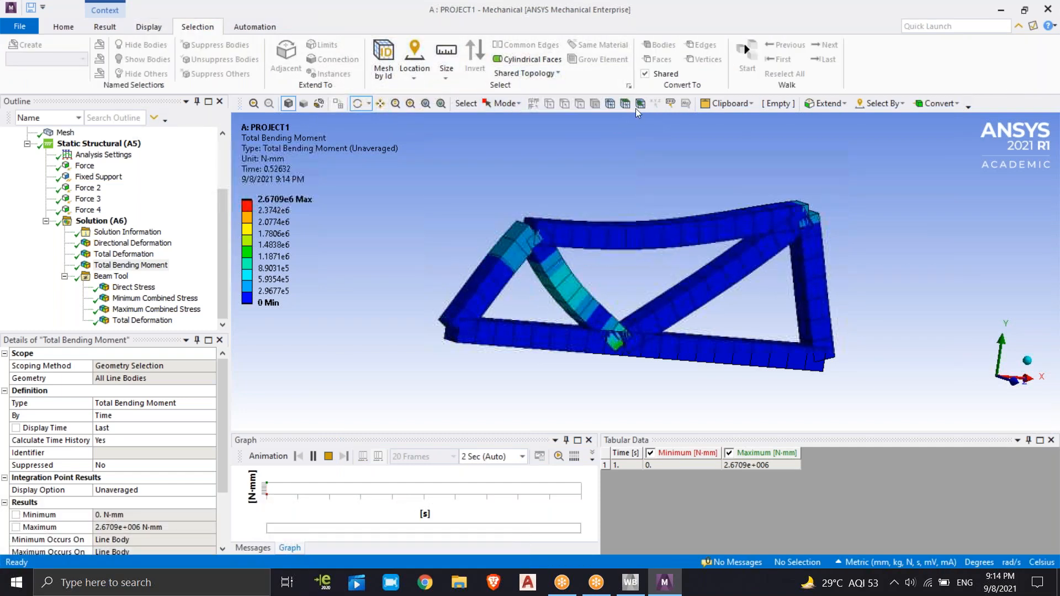
pyautogui.click(255, 26)
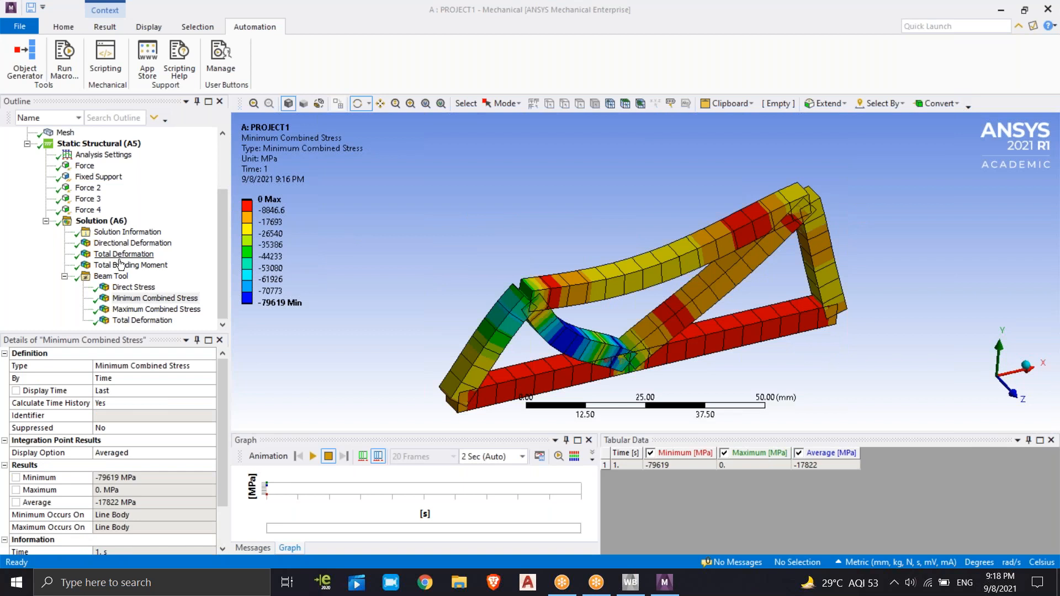
# Compare the Total Bending Moment with the Beam Tool's Direct Stress, Minimum and Maximum Combined Stress, and Total Deformation results
pyautogui.click(131, 266)
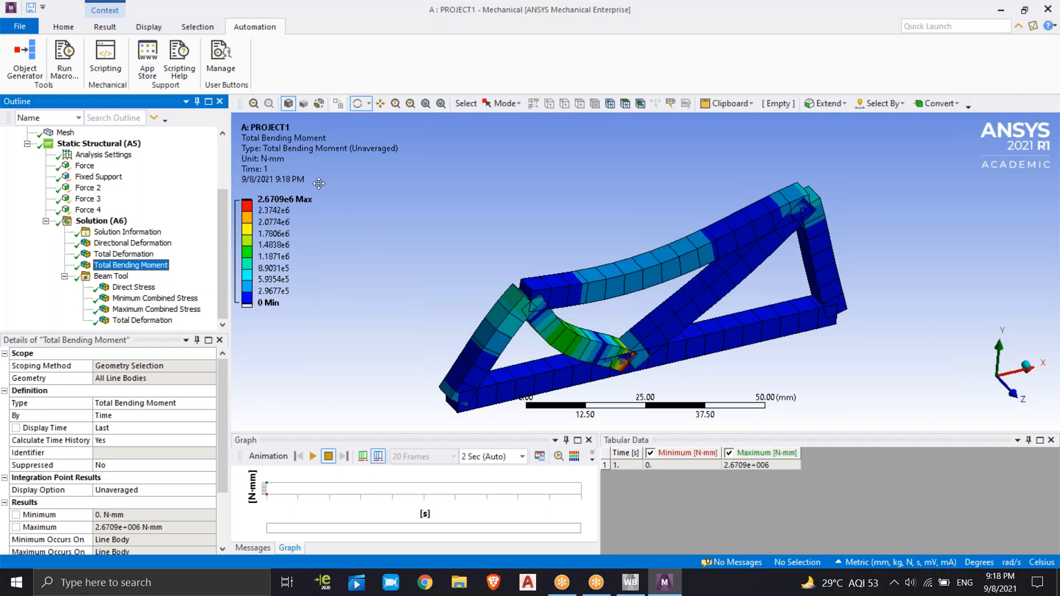
pyautogui.click(134, 287)
pyautogui.click(152, 300)
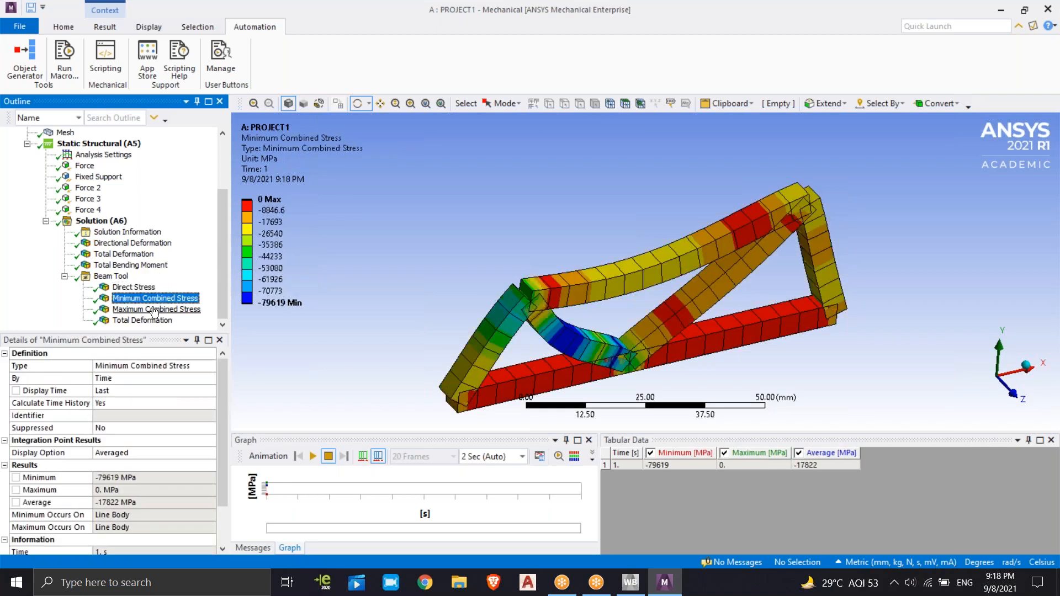
pyautogui.click(154, 311)
pyautogui.click(156, 319)
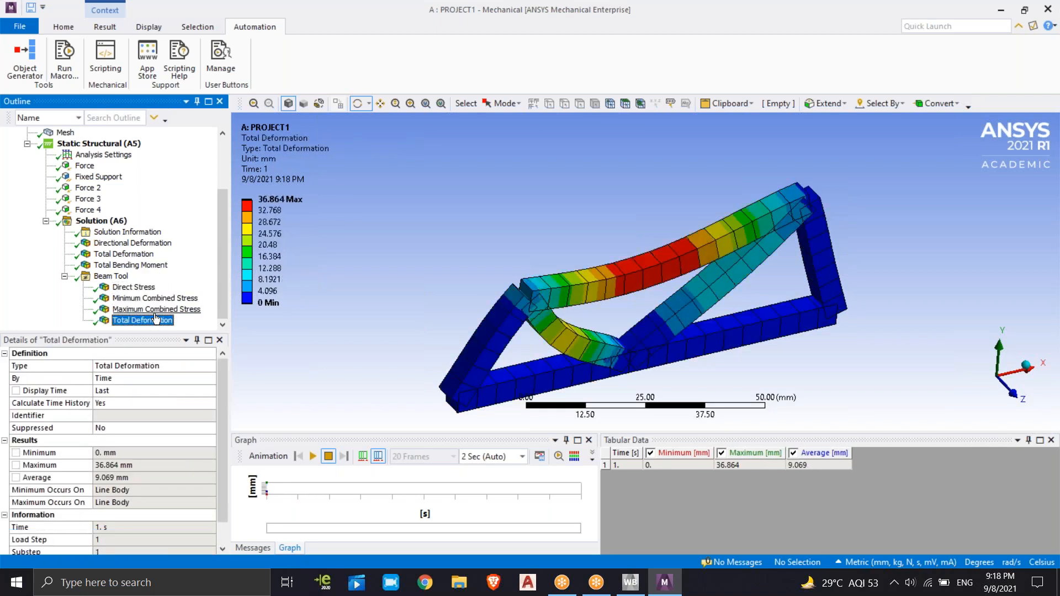
pyautogui.click(154, 309)
pyautogui.click(152, 299)
pyautogui.click(147, 288)
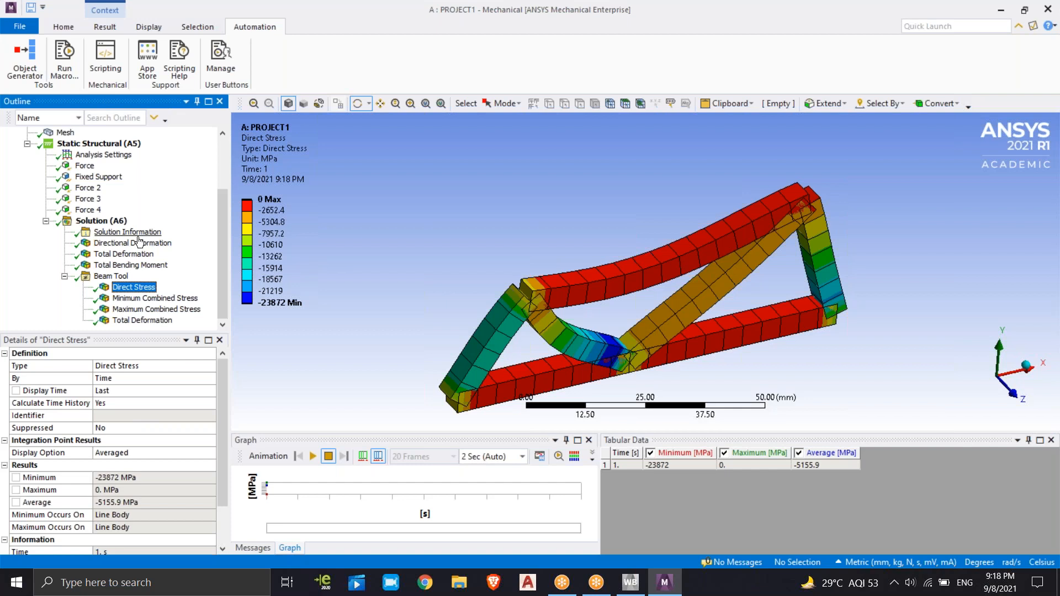
# Expand Cross Sections in the model tree and check the dimensions and physical properties of Circular1 and I1
pyautogui.scroll(3, 142, 238)
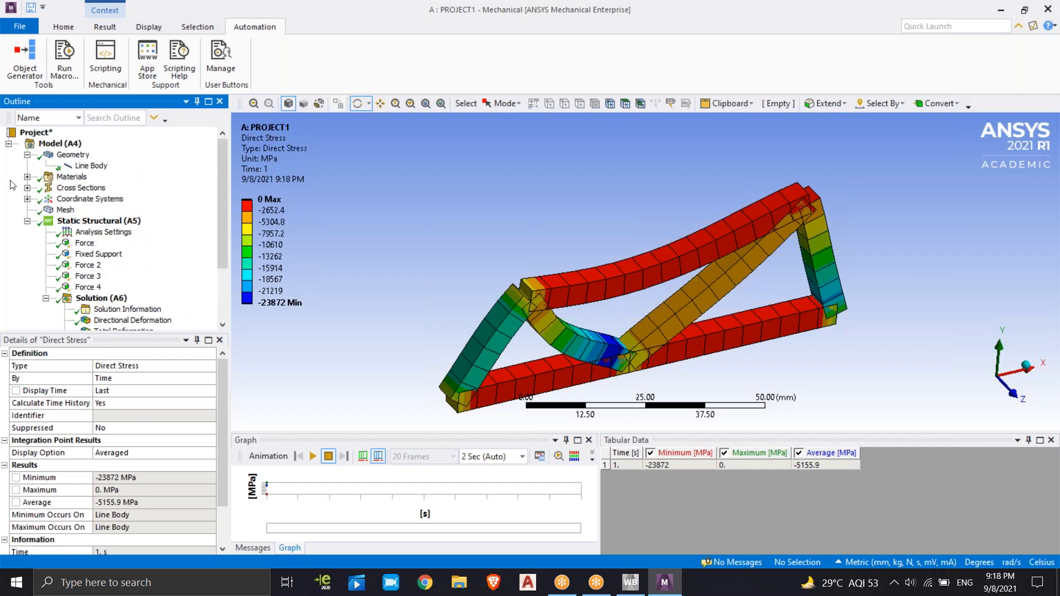
pyautogui.click(27, 188)
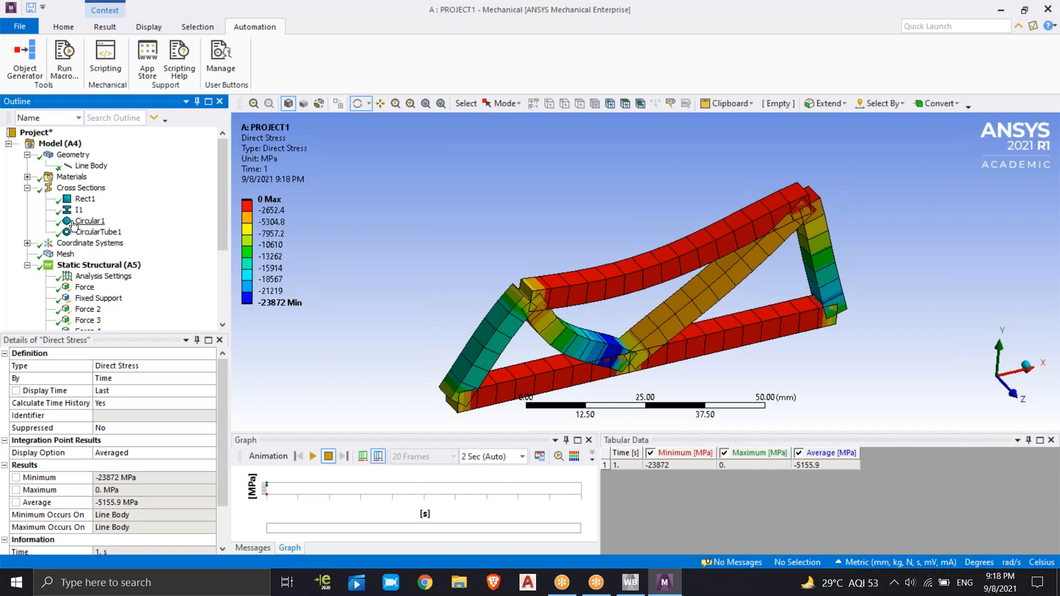
pyautogui.click(89, 221)
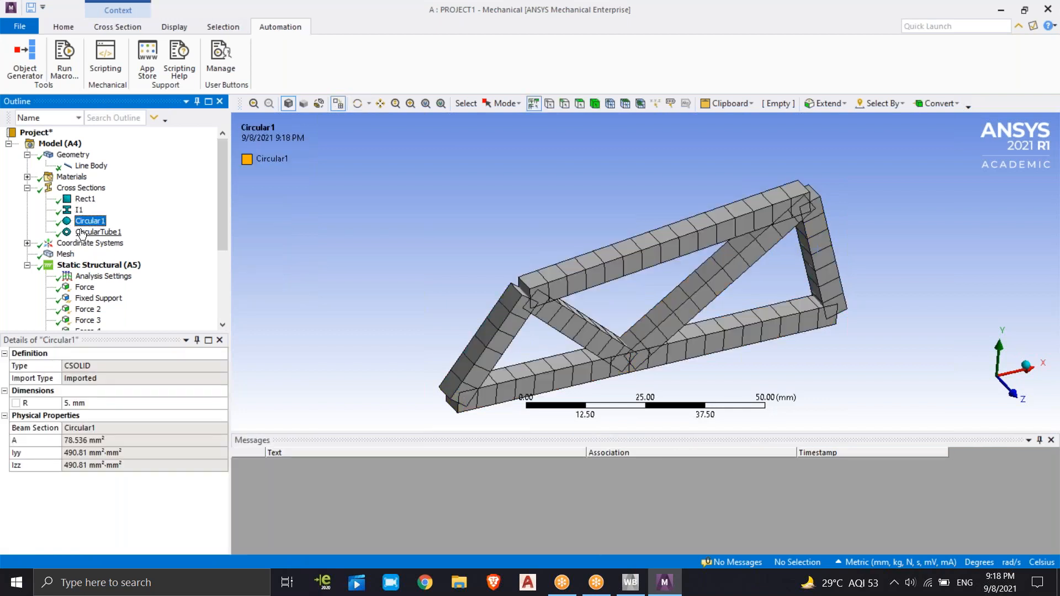
pyautogui.click(79, 210)
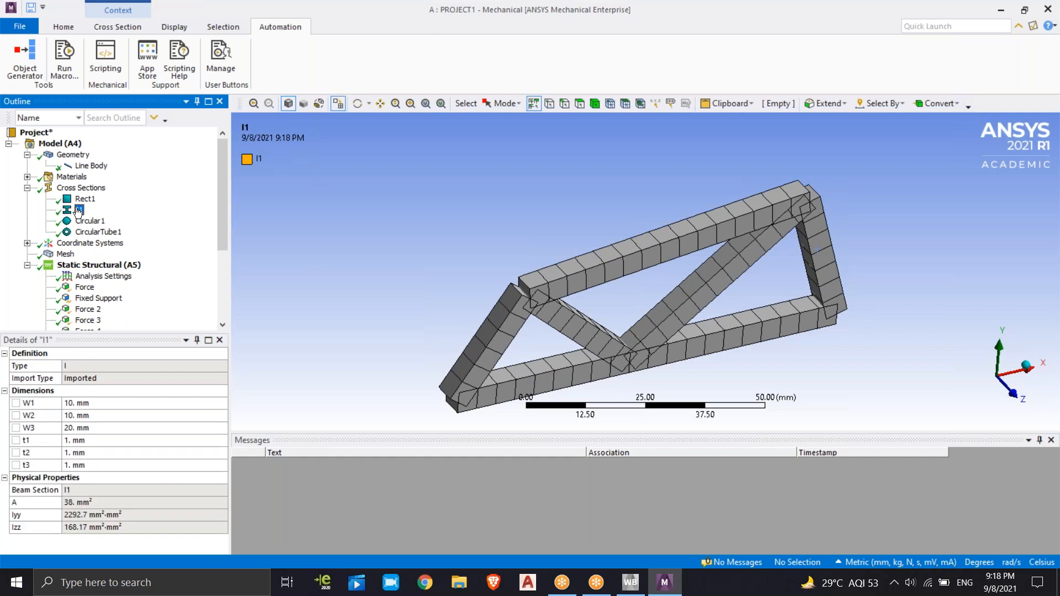
# Inspect the Line Body's definition and the materials available for its assignment, and look over the loads and results in the model tree
pyautogui.click(83, 167)
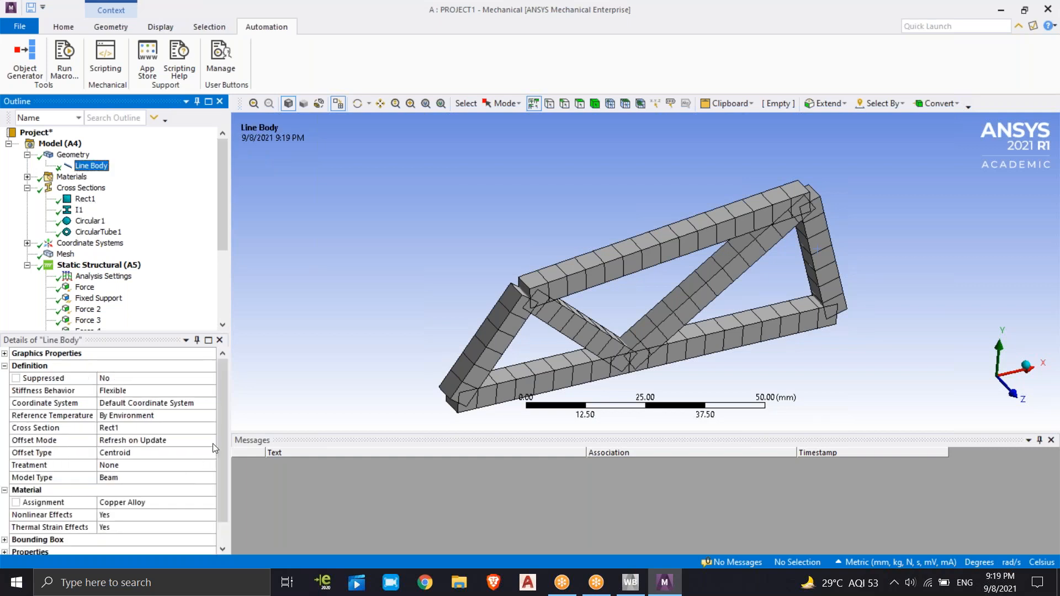
pyautogui.moveTo(222, 434); pyautogui.dragTo(223, 458)
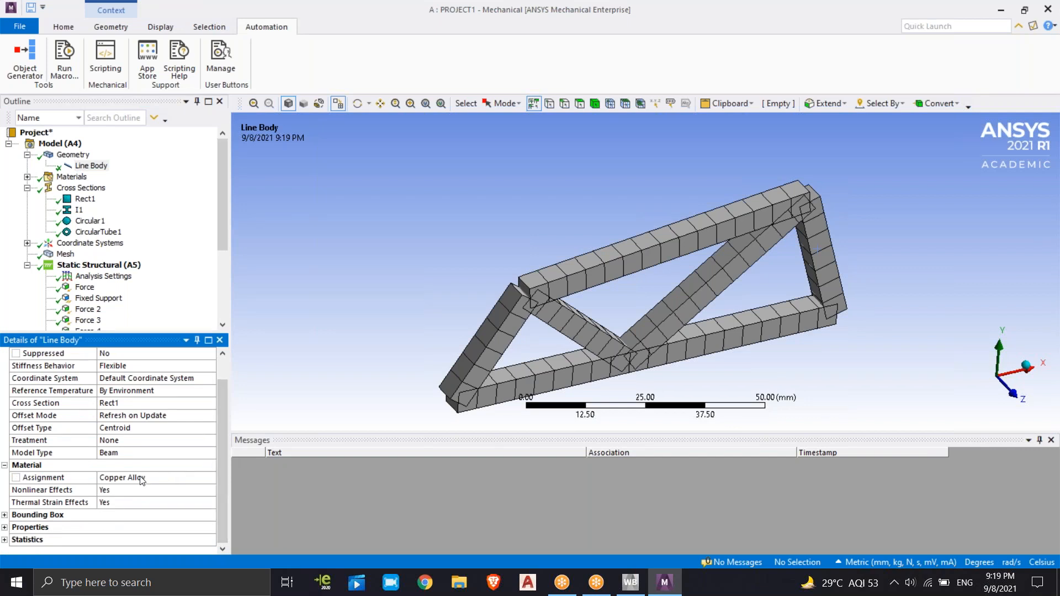
pyautogui.click(137, 478)
pyautogui.click(208, 478)
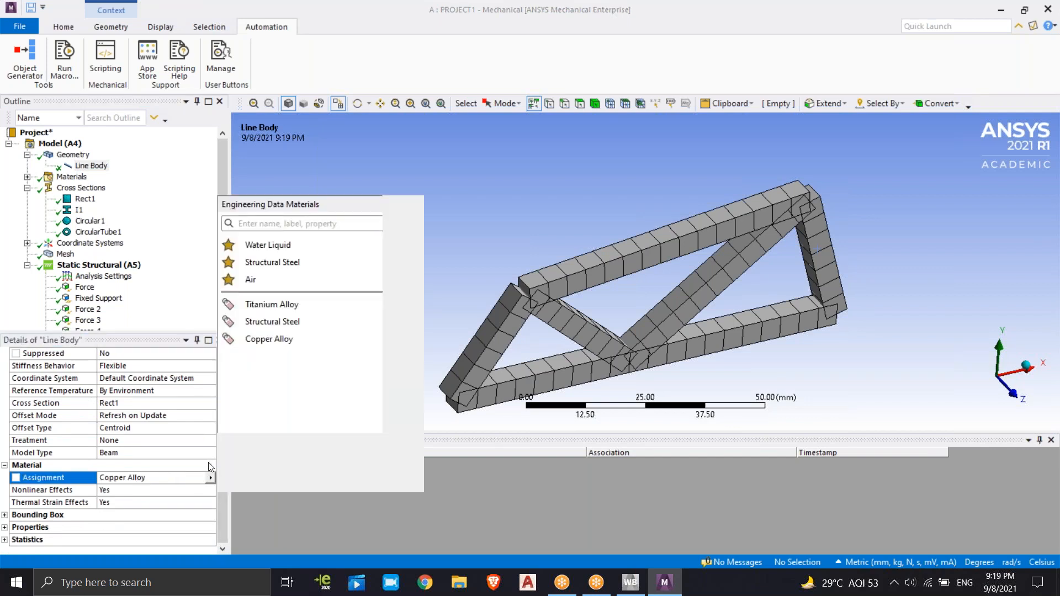
pyautogui.click(286, 176)
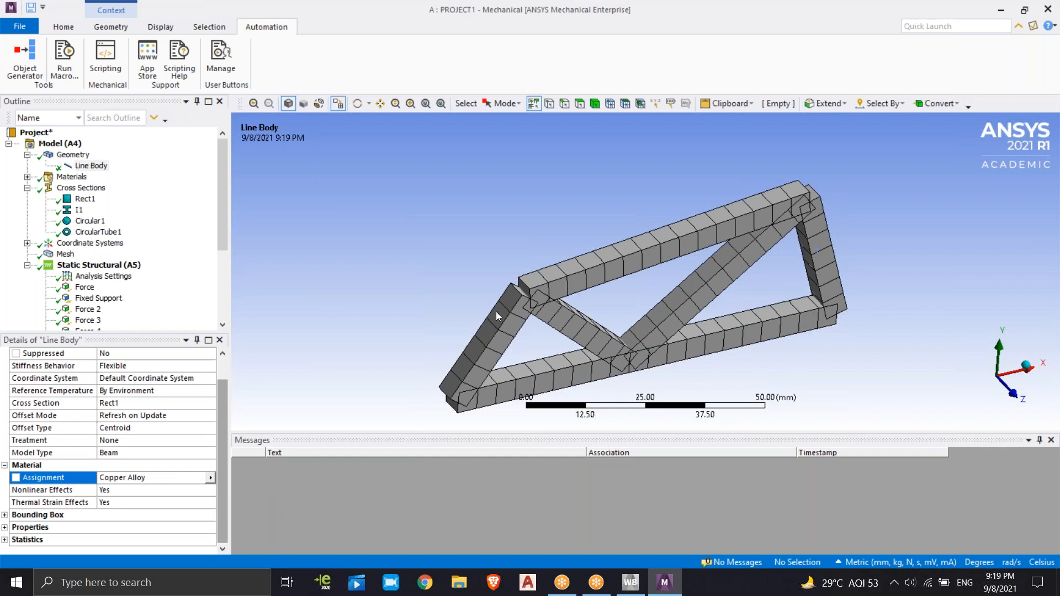
pyautogui.moveTo(224, 218); pyautogui.dragTo(221, 306)
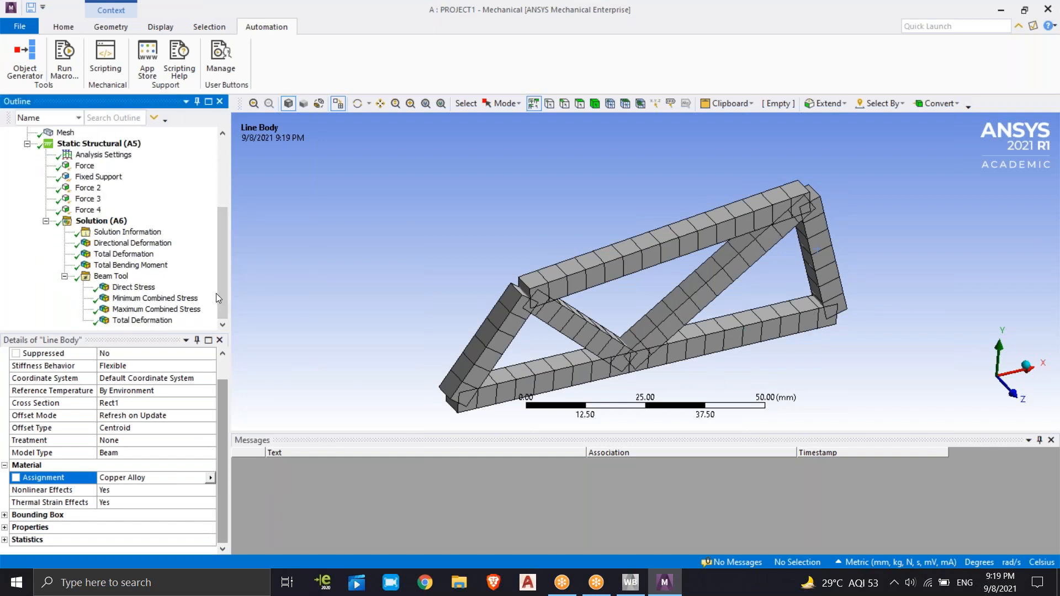
pyautogui.moveTo(222, 266); pyautogui.dragTo(319, 184)
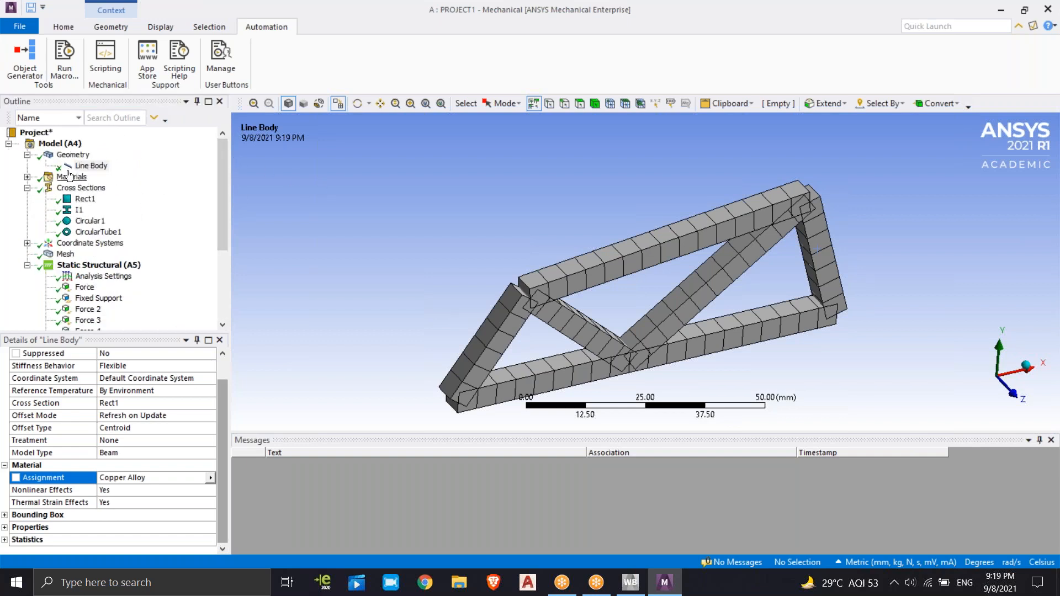